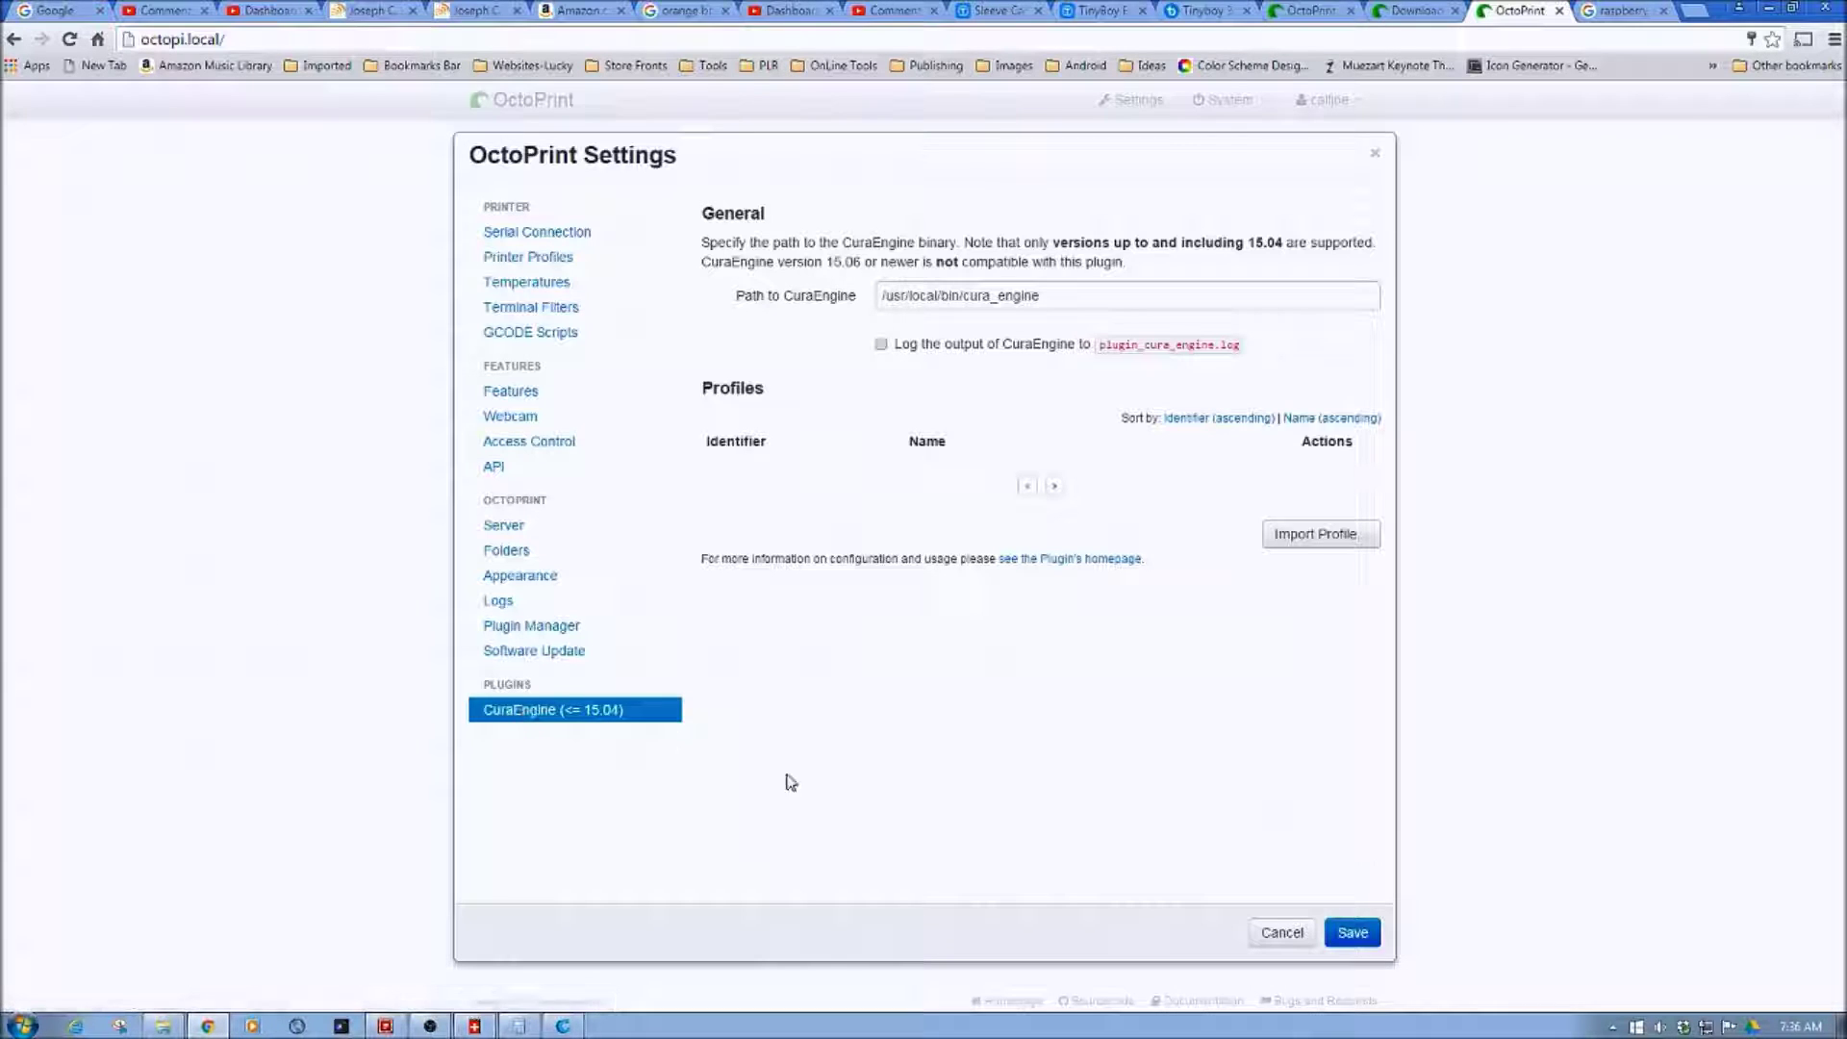
# Save the CuraEngine plugin settings and close OctoPrint's Settings dialog.
pyautogui.click(1349, 937)
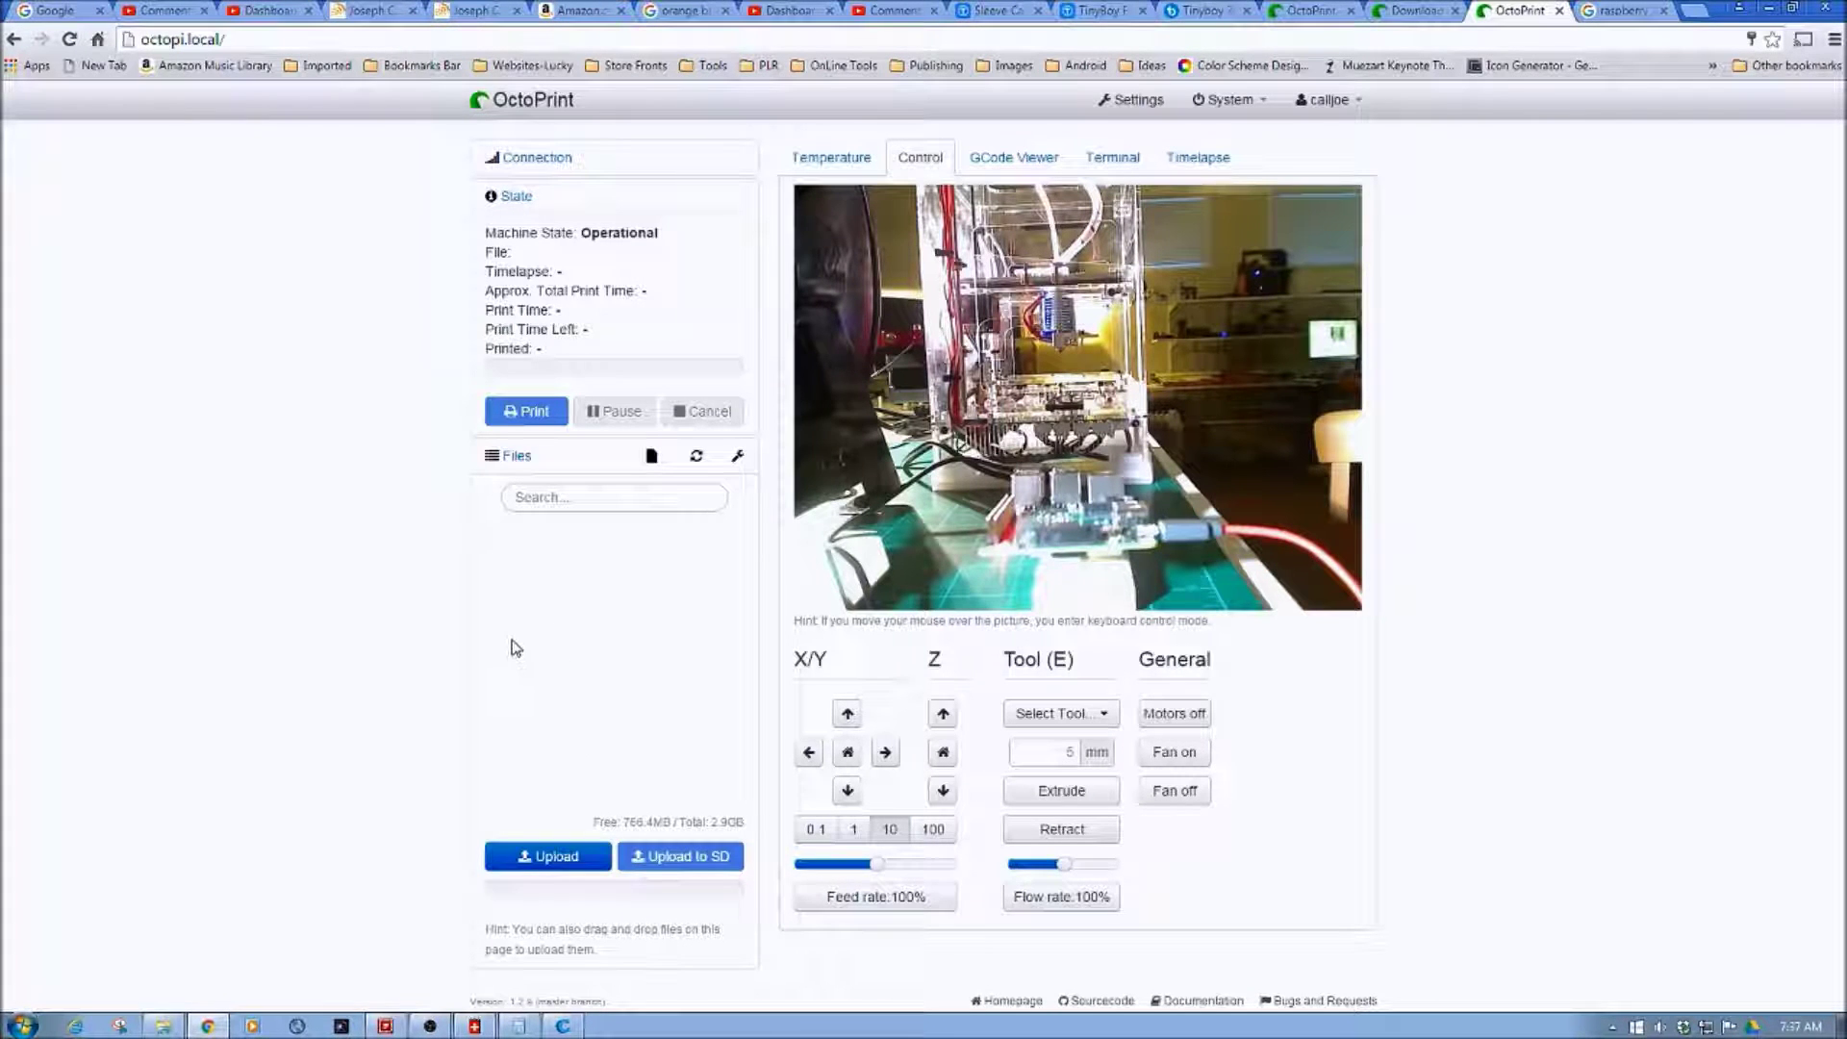
# Open OctoPrint Settings at the CuraEngine (<= 15.04) plugin page, then switch to Cura.
pyautogui.click(1134, 104)
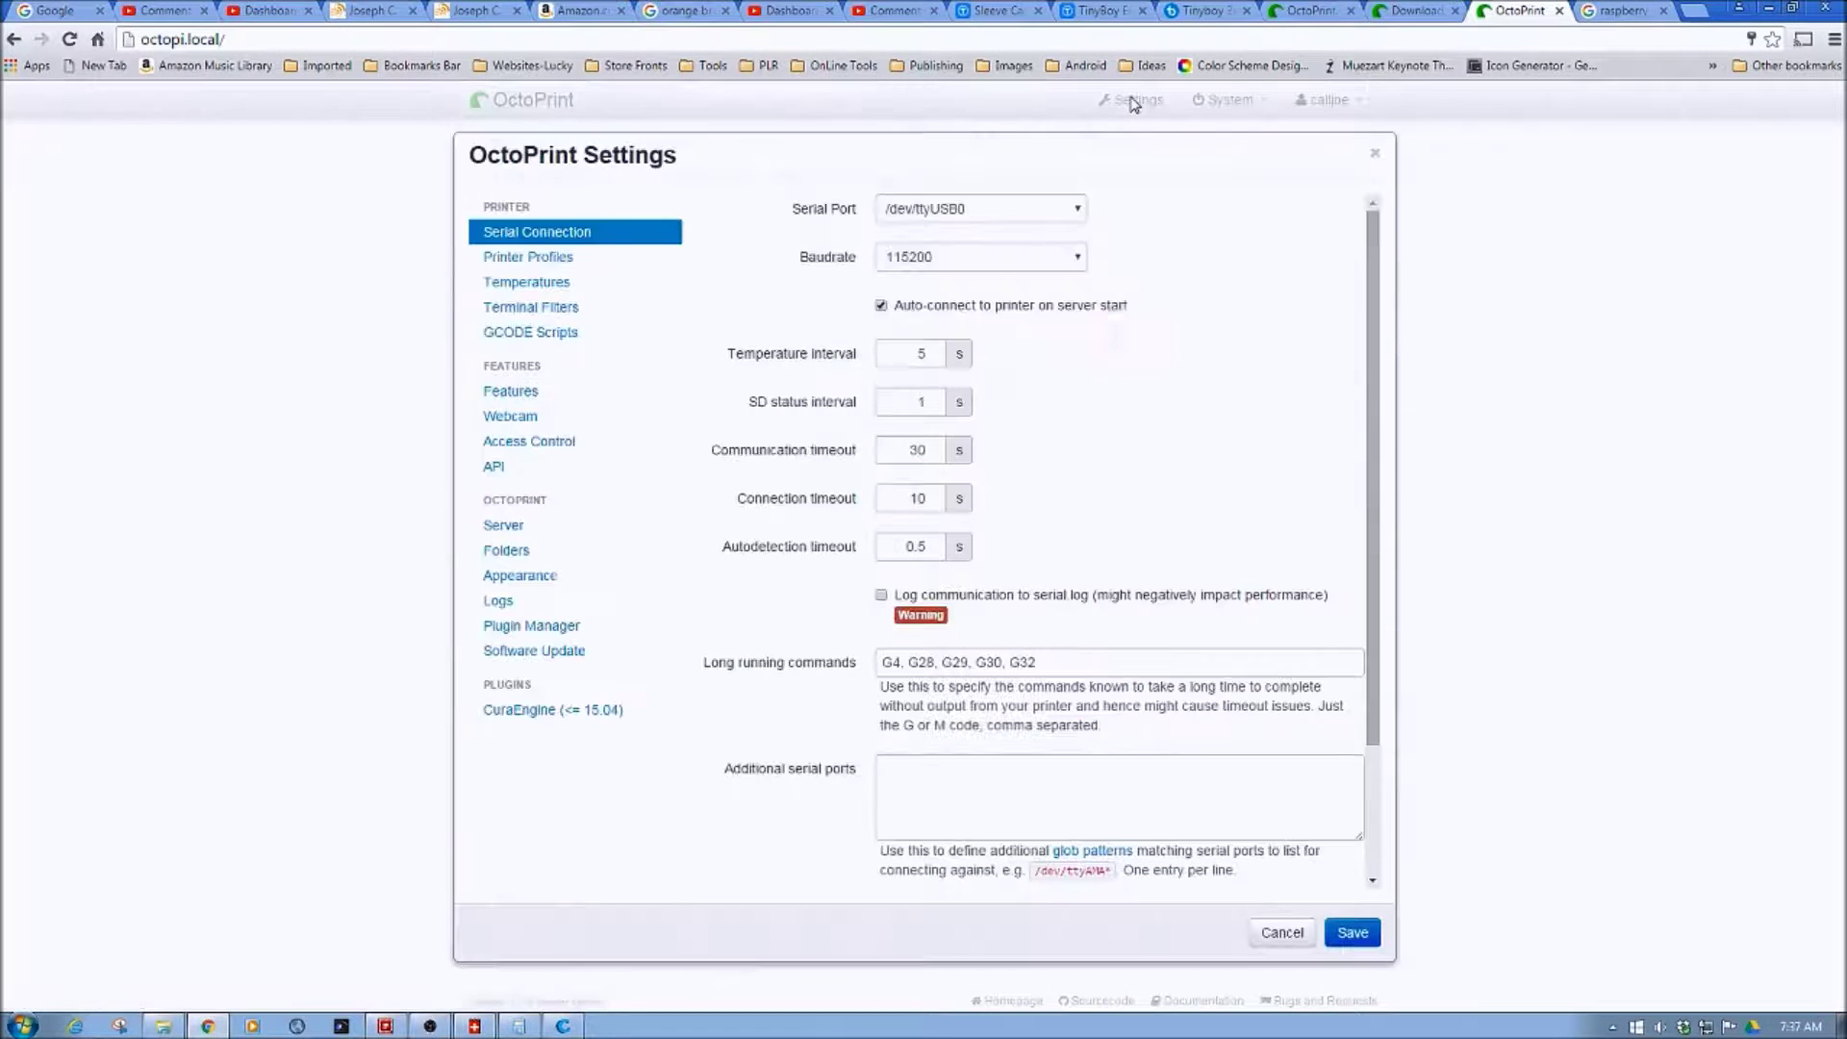
pyautogui.click(551, 712)
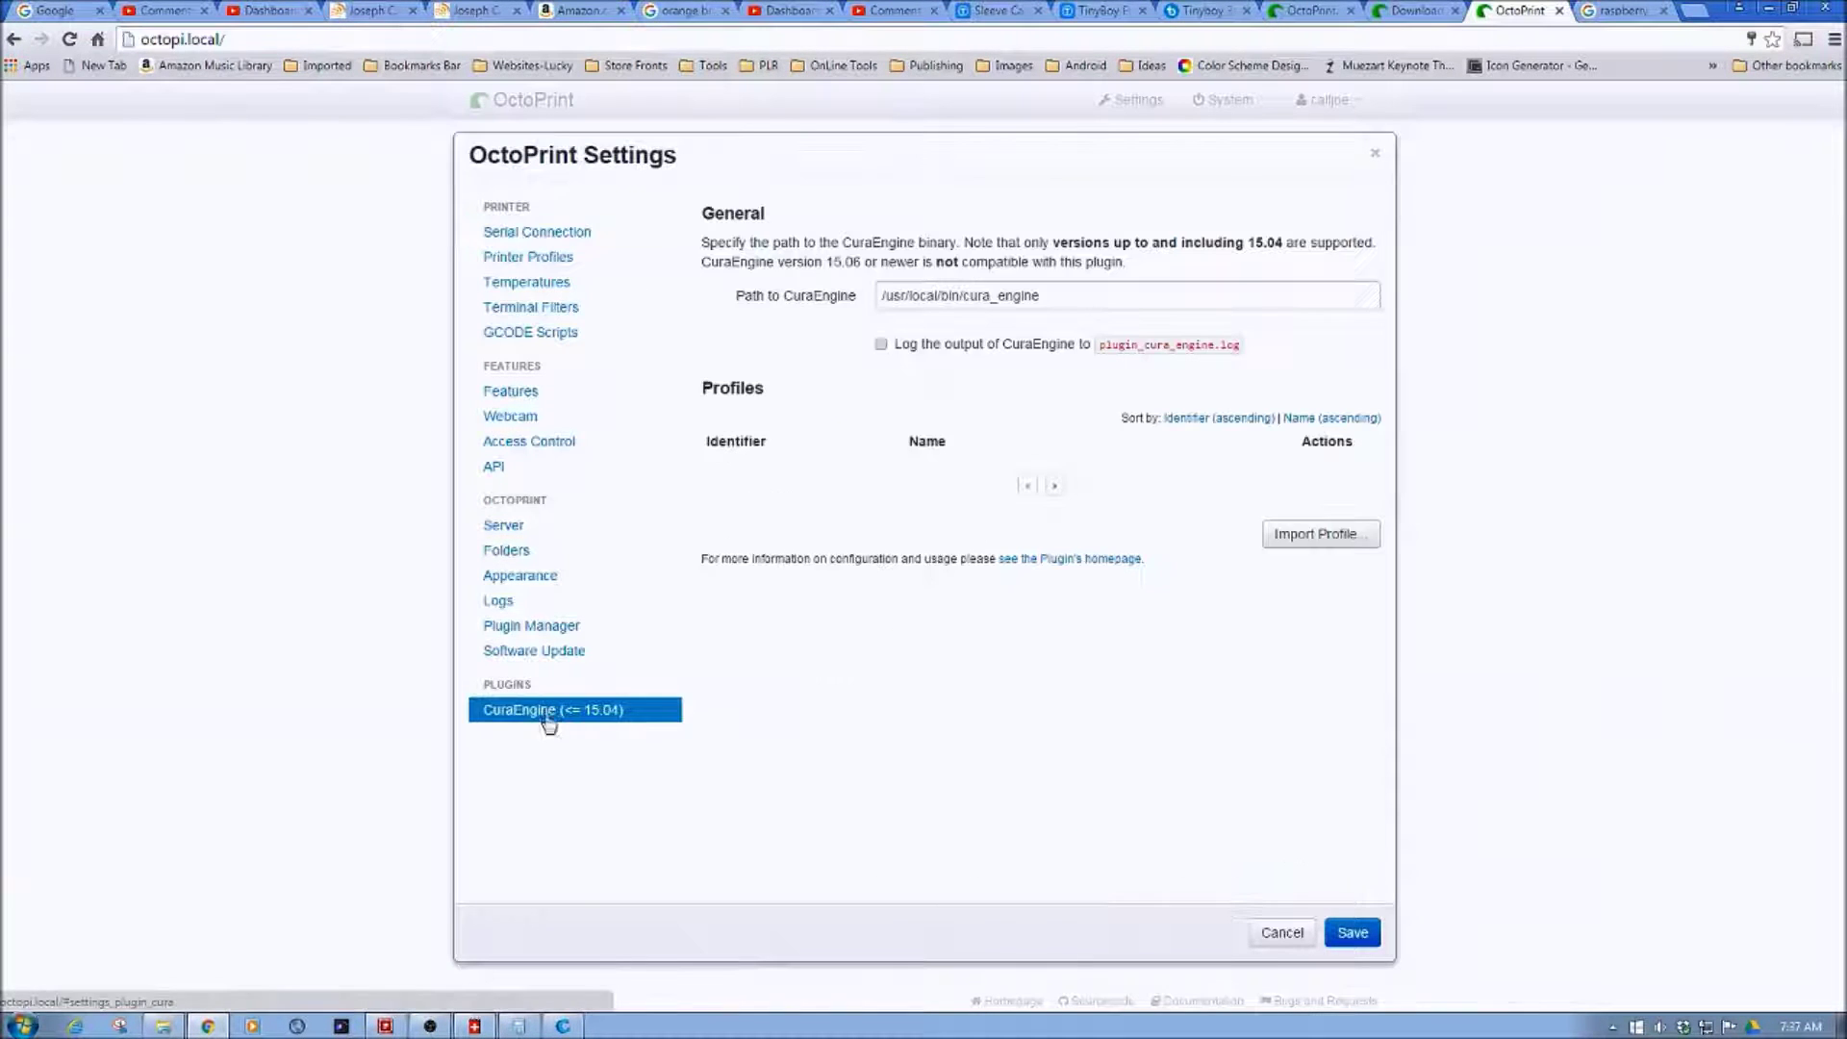
pyautogui.click(563, 1028)
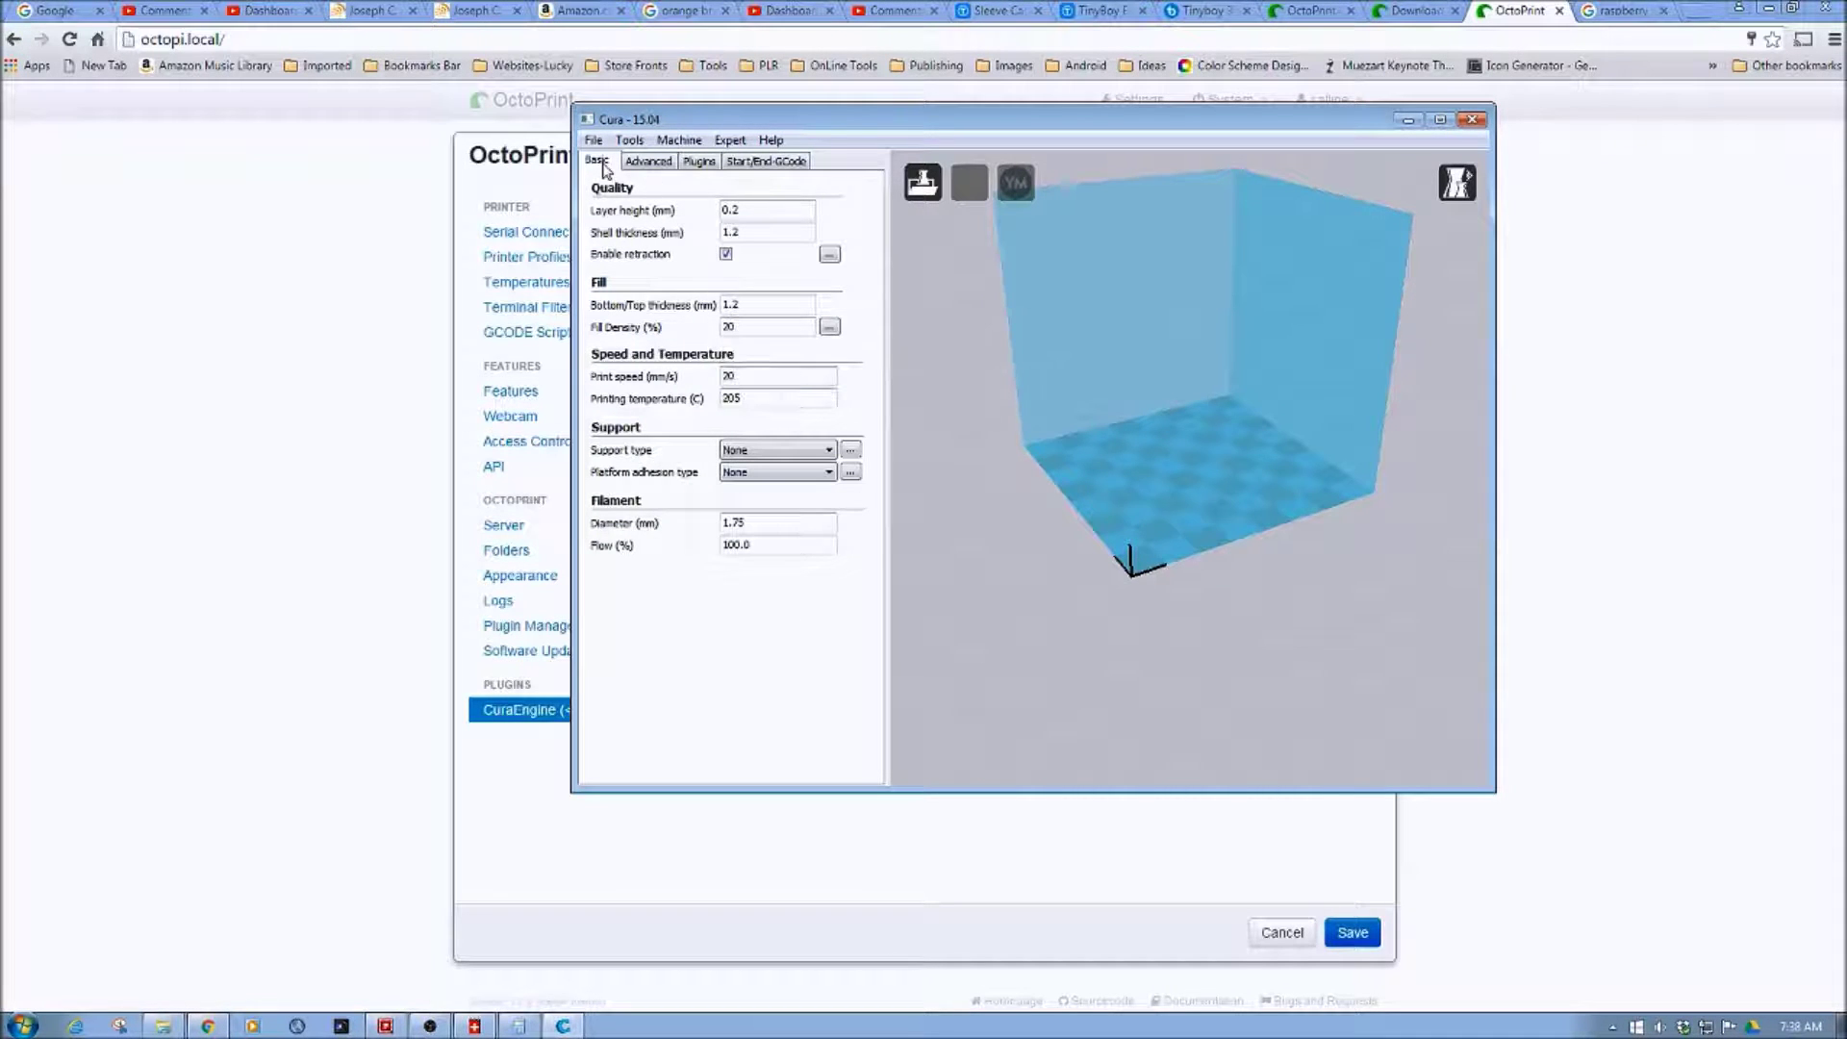
# Check Cura's Advanced settings, then review Basic: no support, no adhesion, 1.75 mm filament, 100% flow.
pyautogui.click(650, 163)
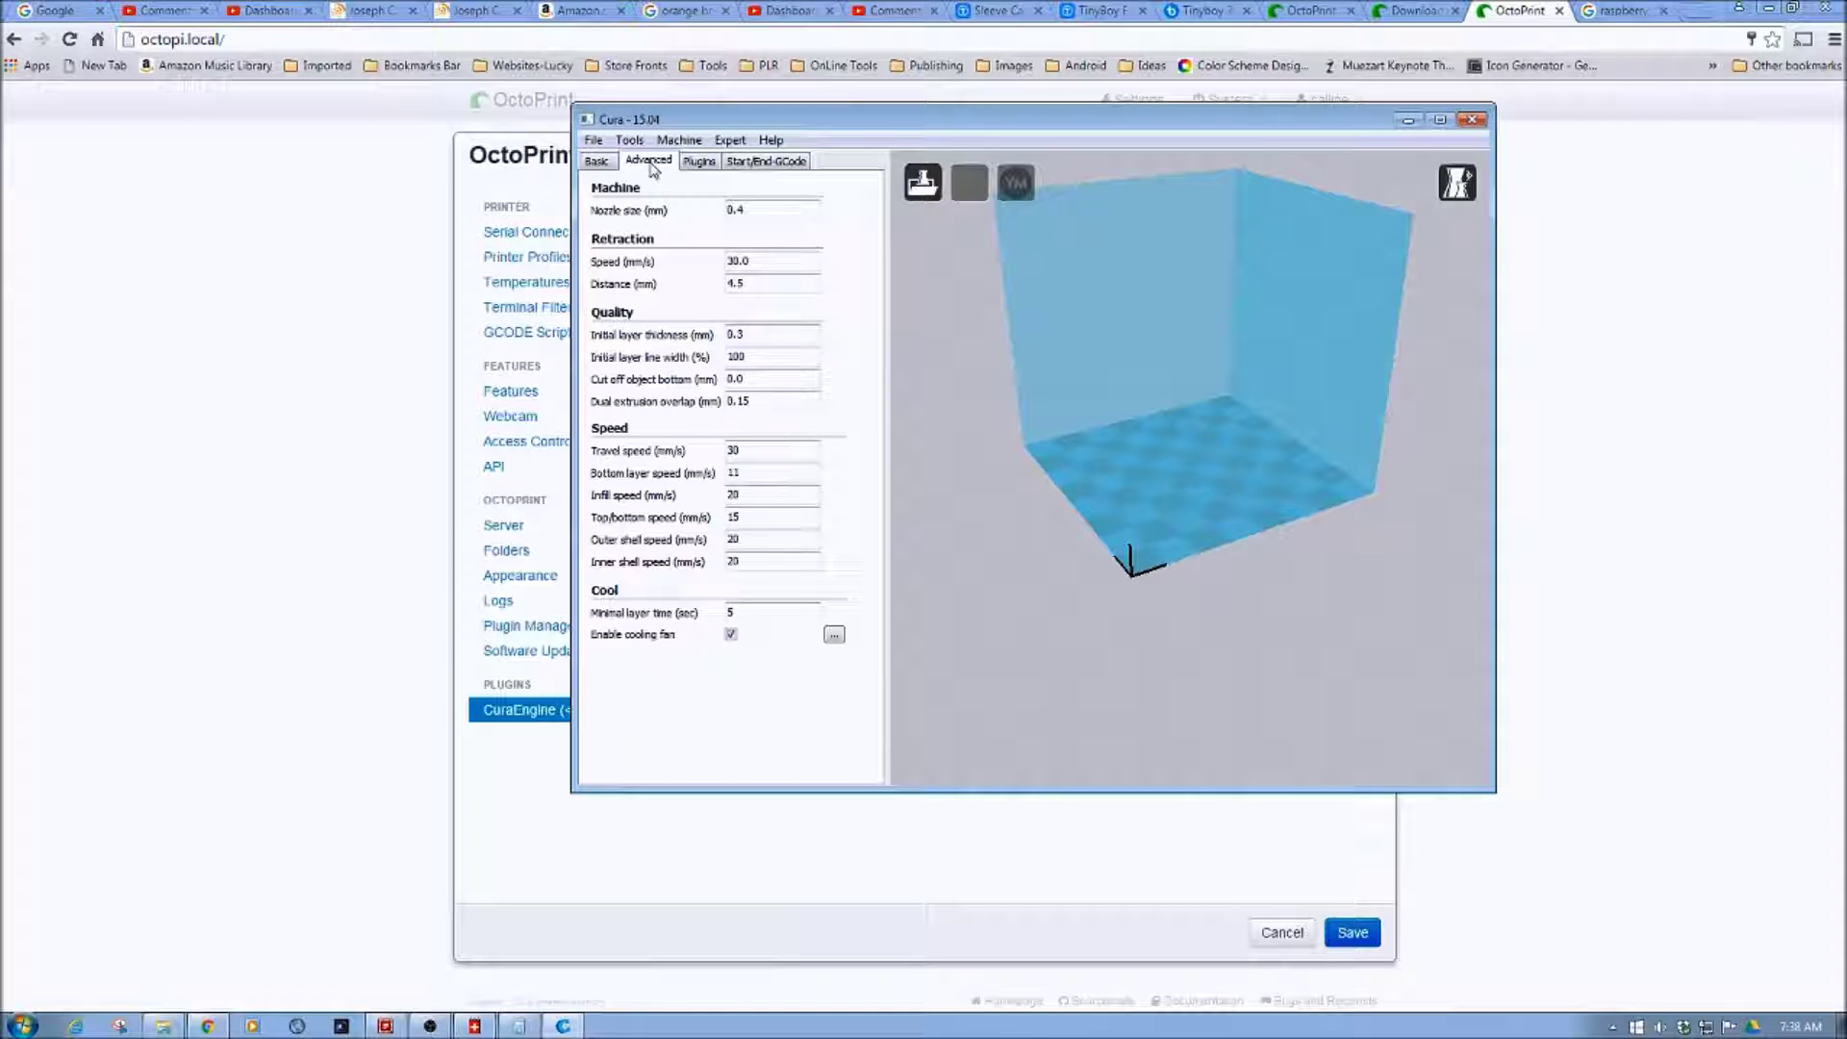
pyautogui.click(605, 166)
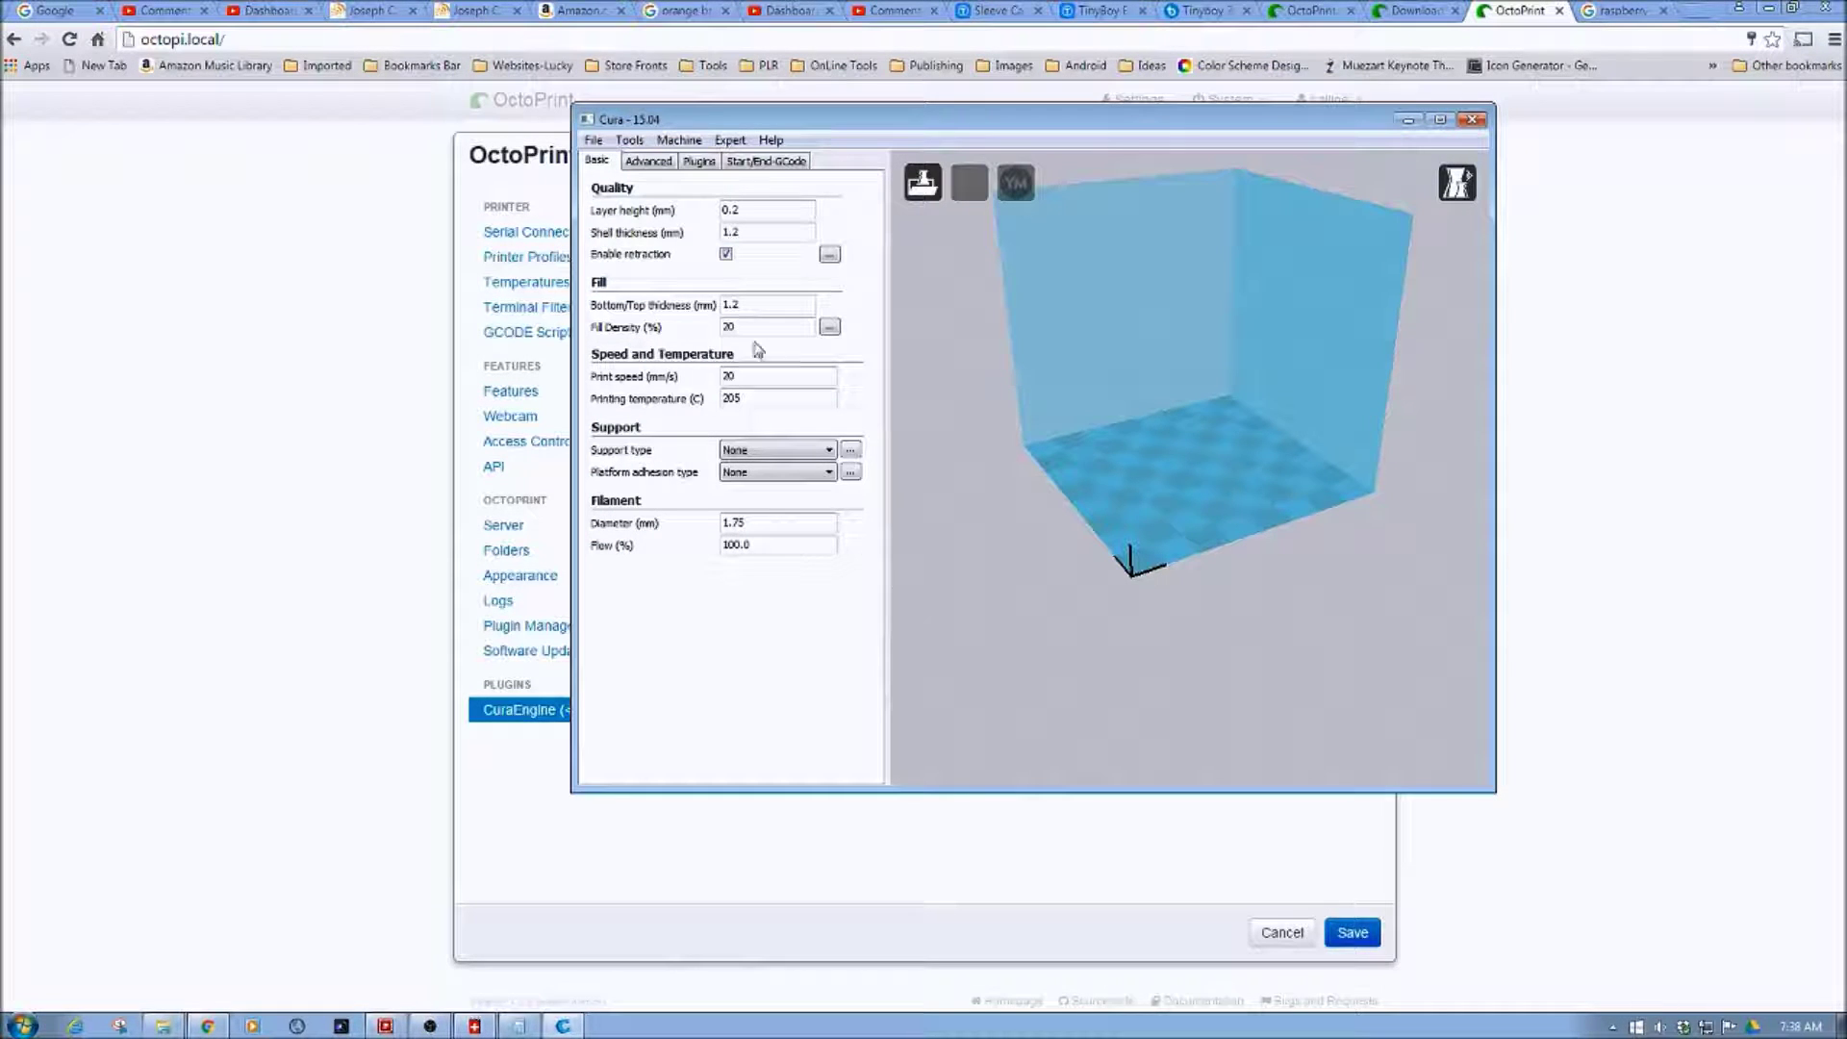
pyautogui.moveTo(762, 379)
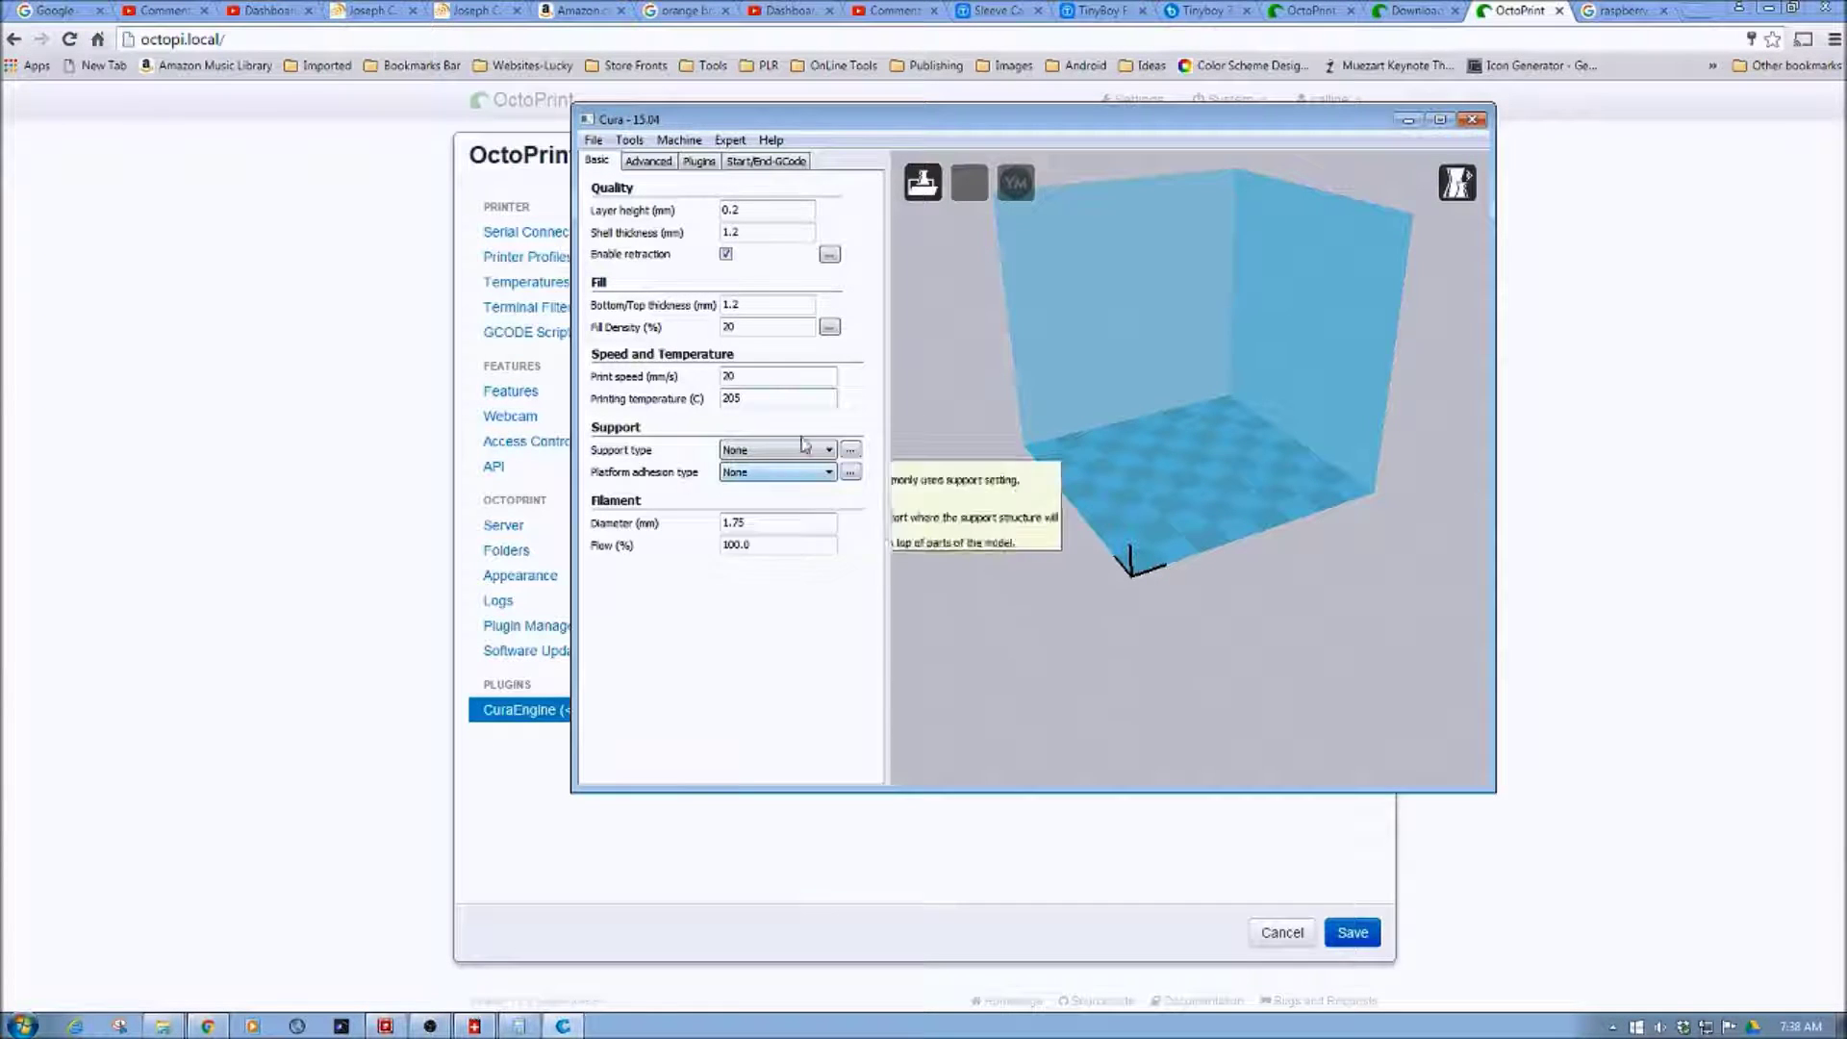
pyautogui.moveTo(794, 481)
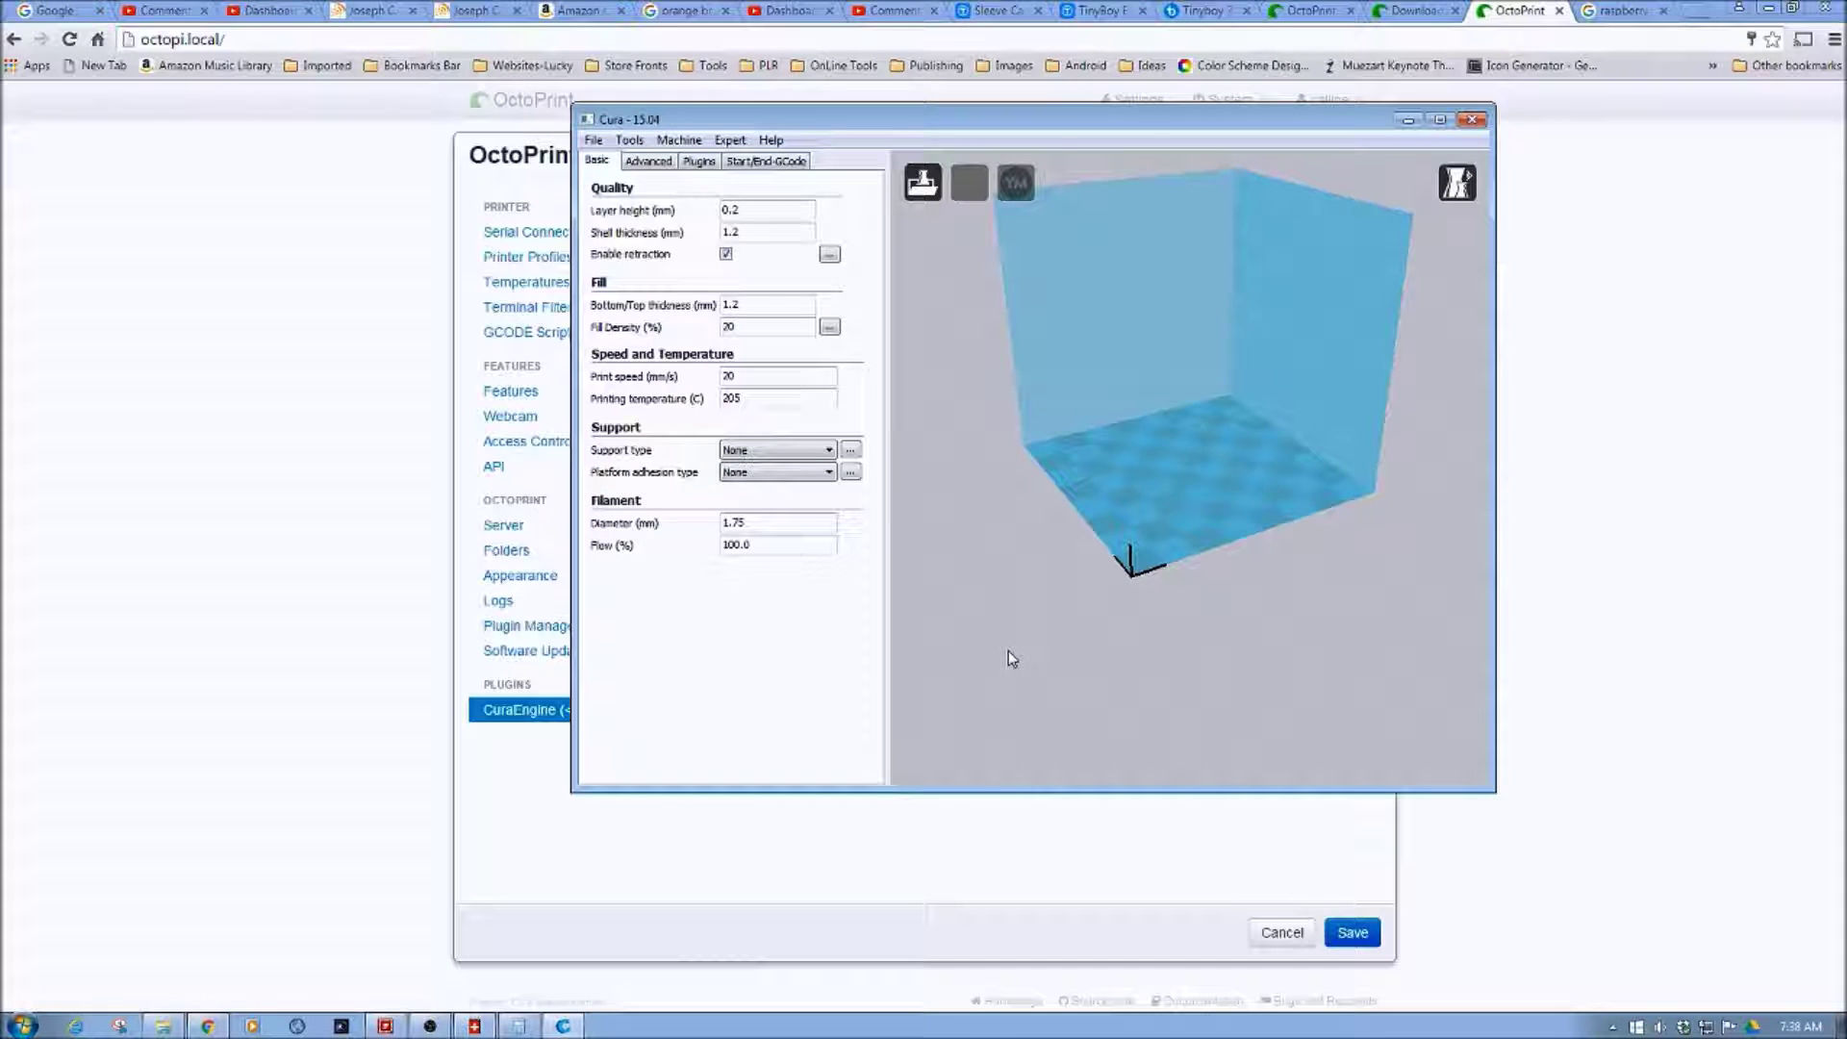
# Recheck Cura's Advanced tab, return to Basic, and choose File > Save Profile.
pyautogui.click(652, 161)
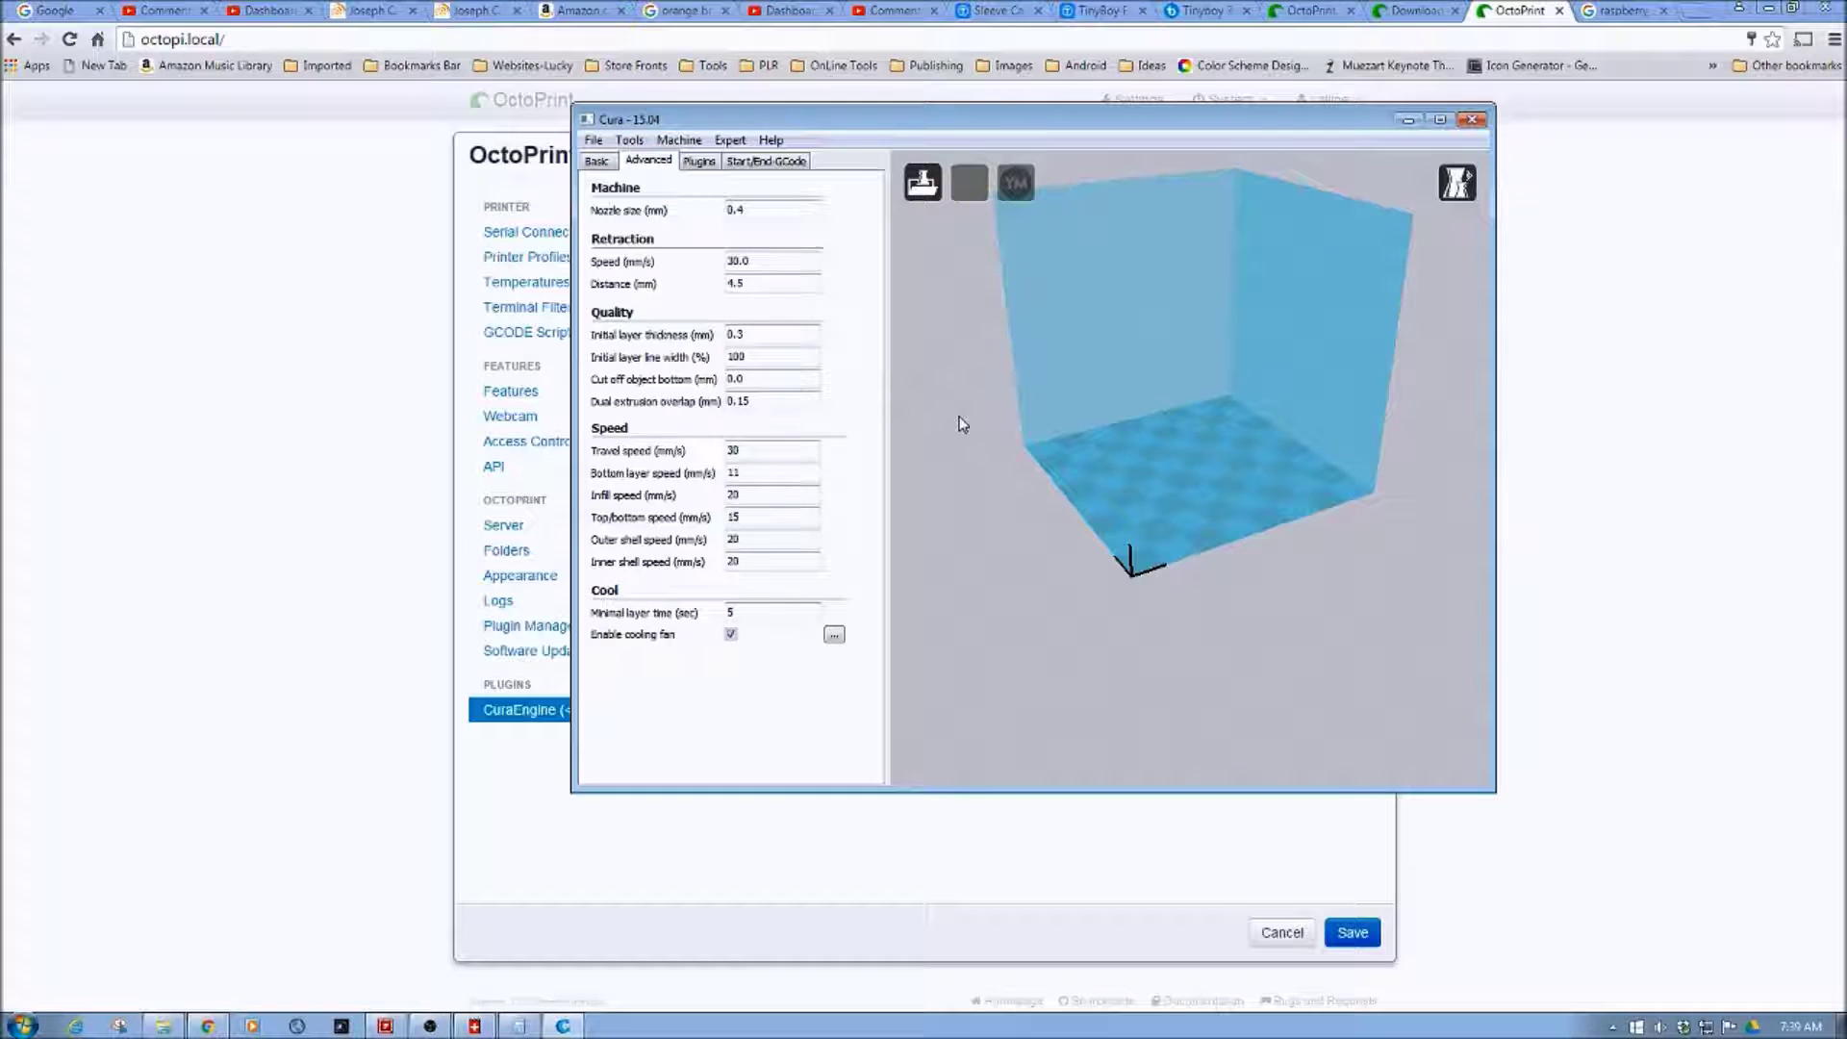
pyautogui.click(604, 161)
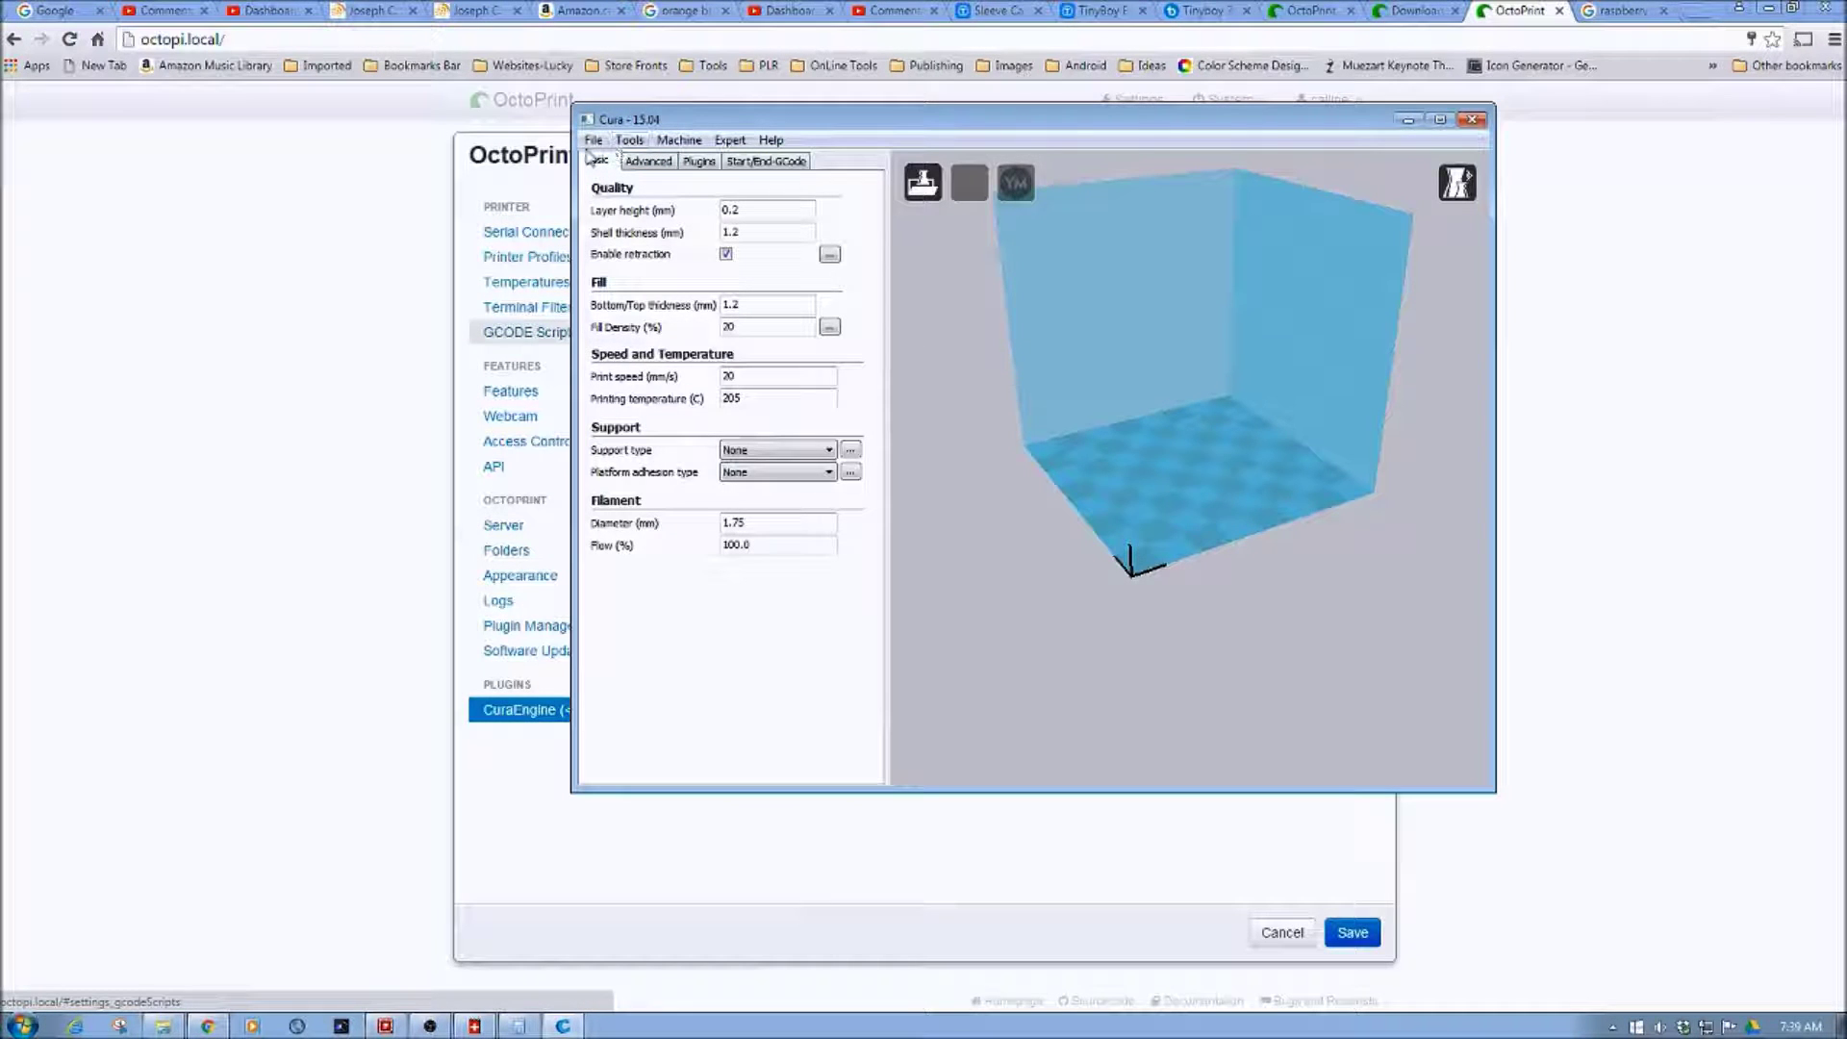
pyautogui.click(595, 140)
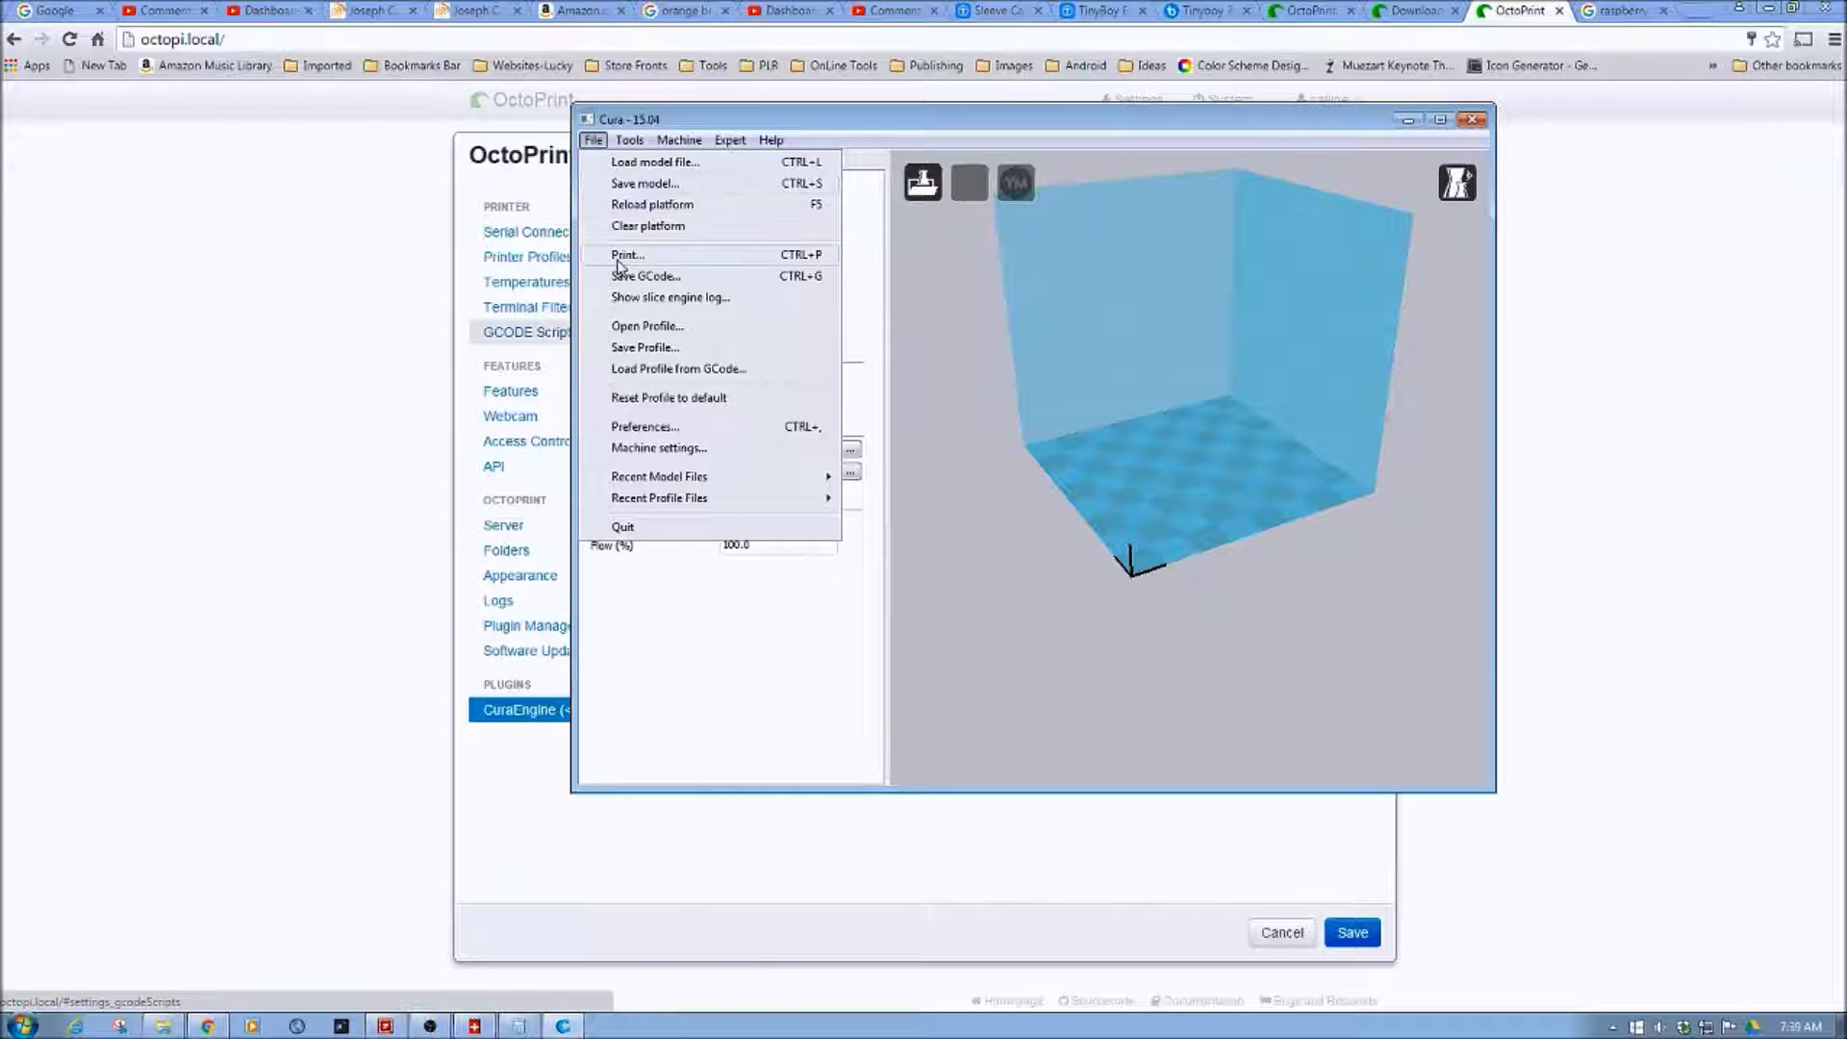
pyautogui.click(643, 347)
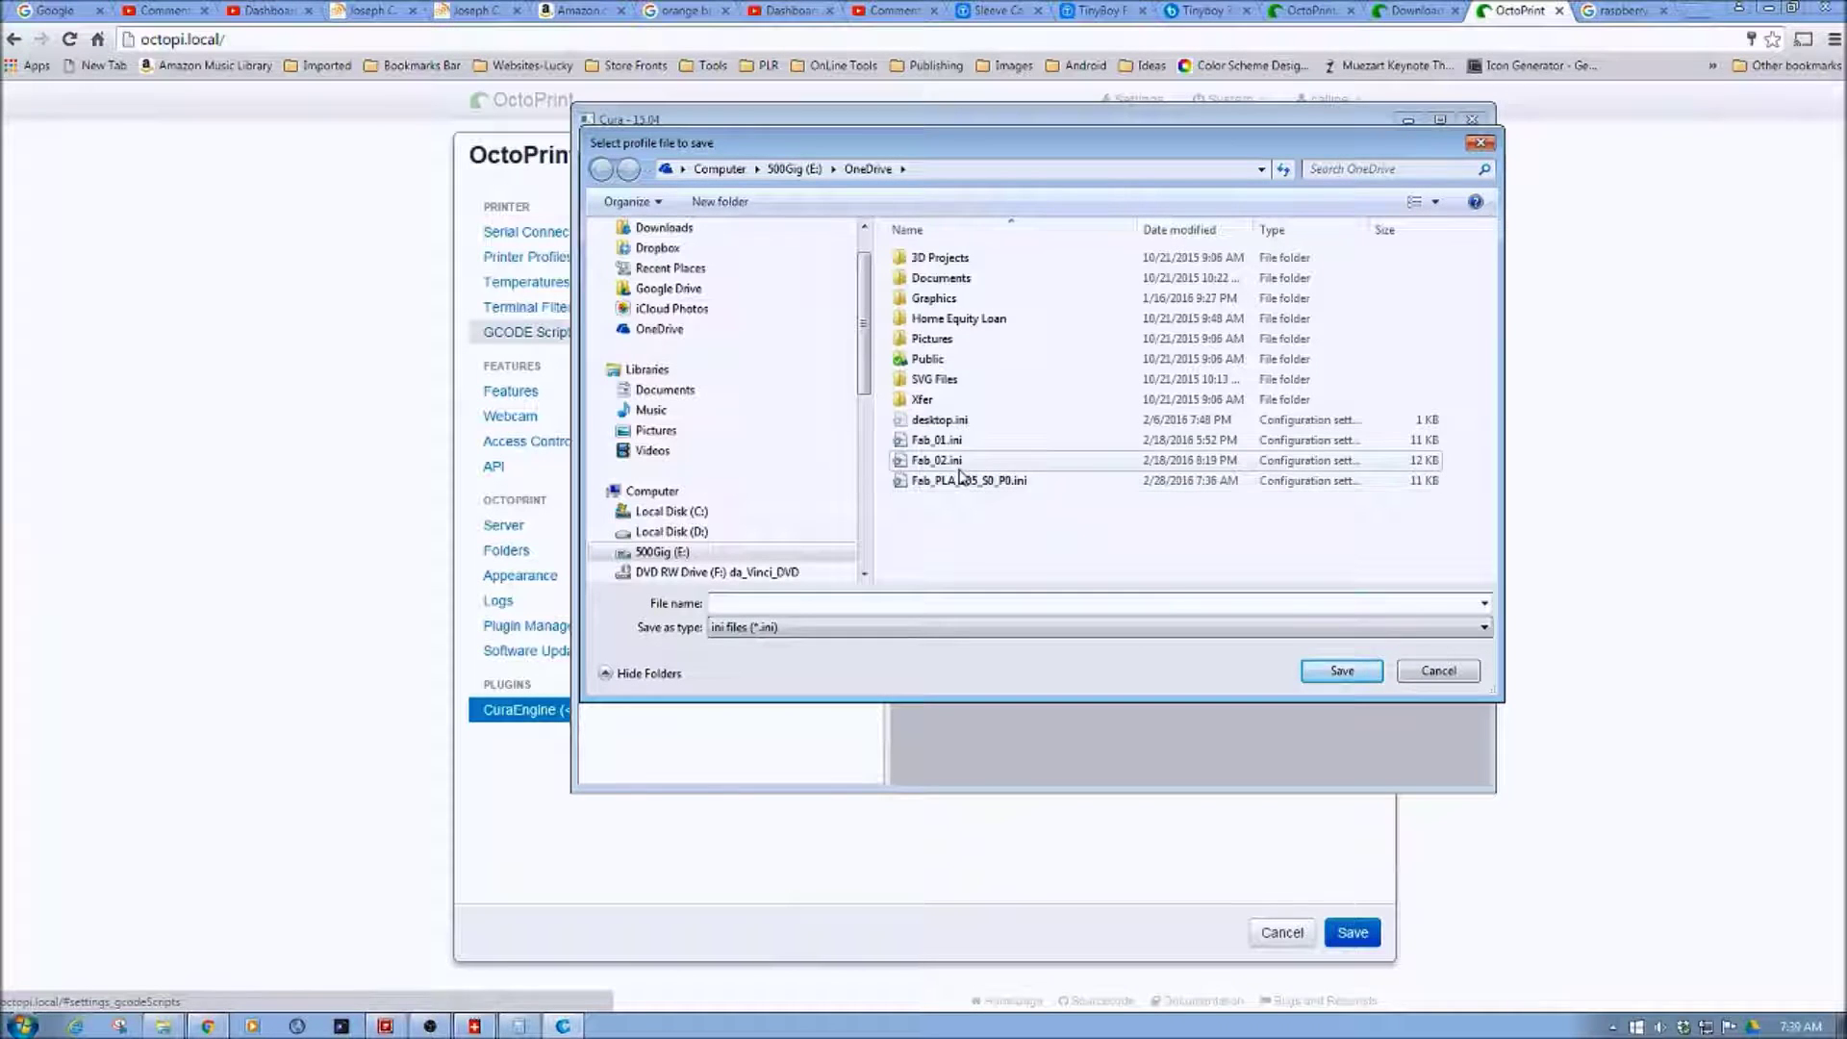
# Fill the profile file name with the existing Fab_PLA_205_S0_P0.ini from the OneDrive folder.
pyautogui.click(961, 483)
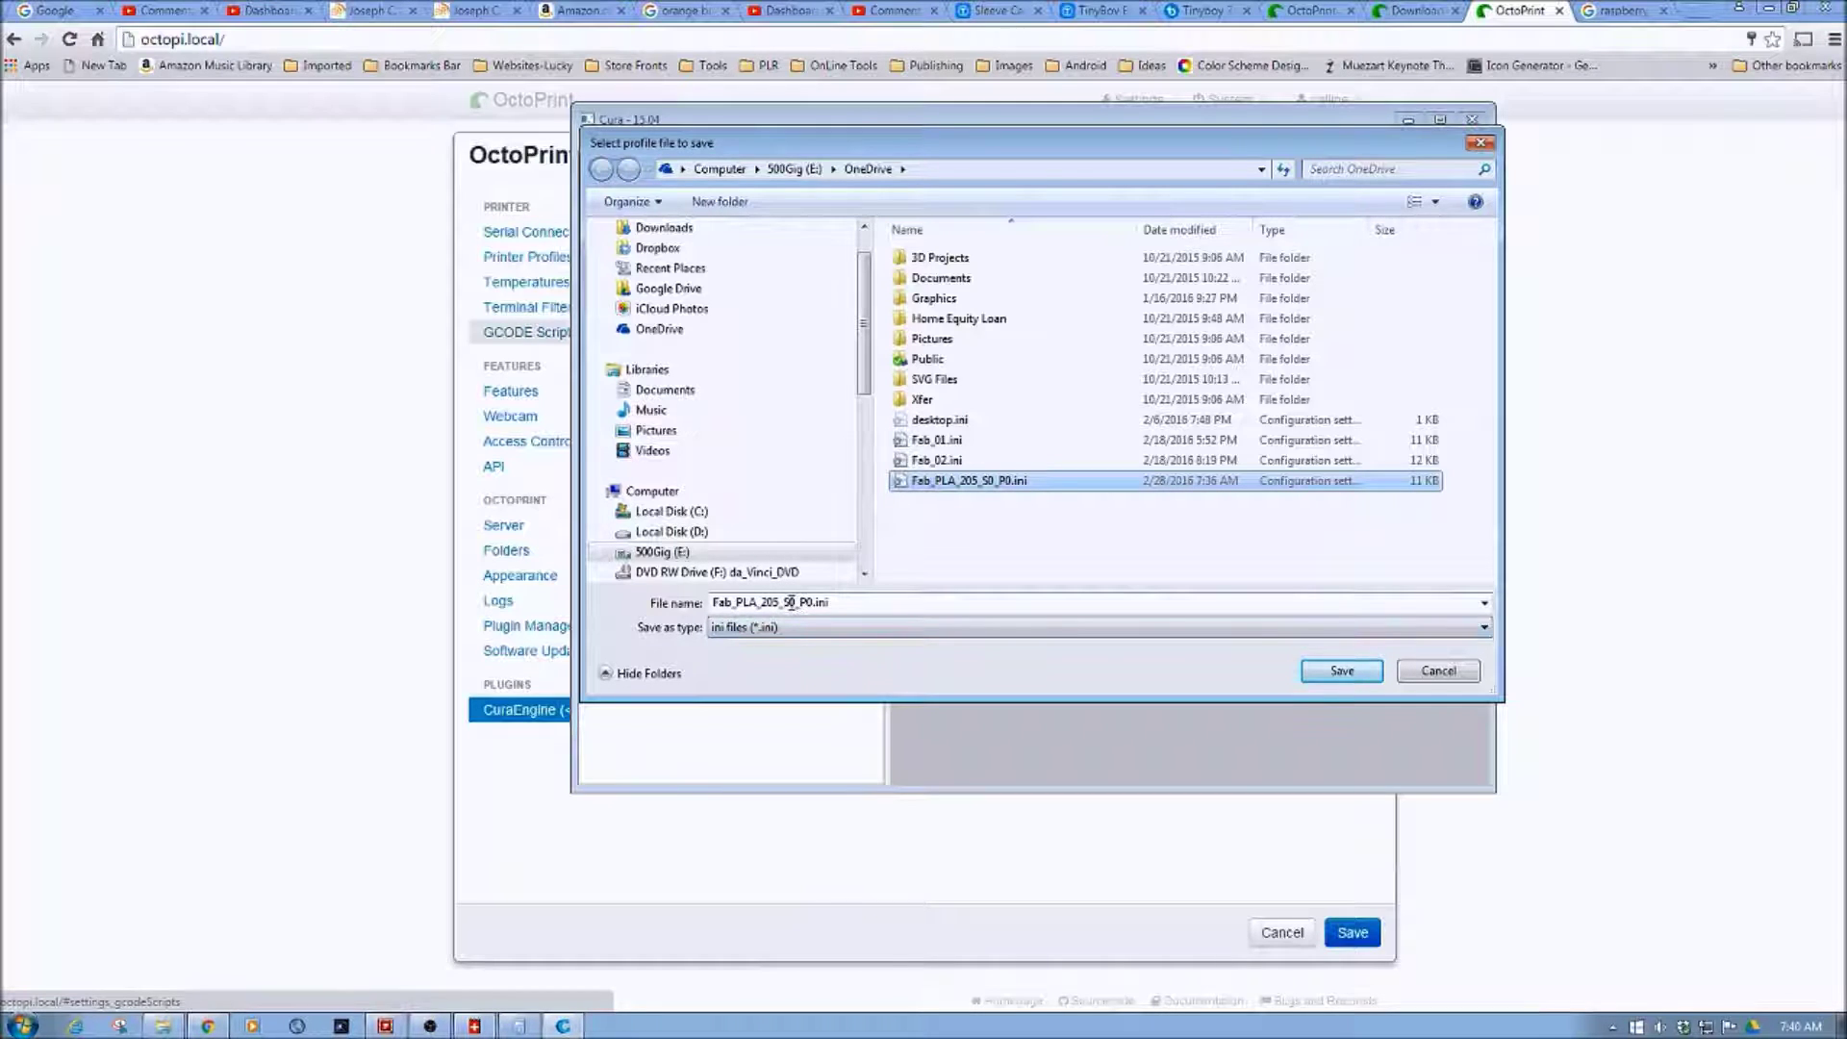
pyautogui.click(794, 602)
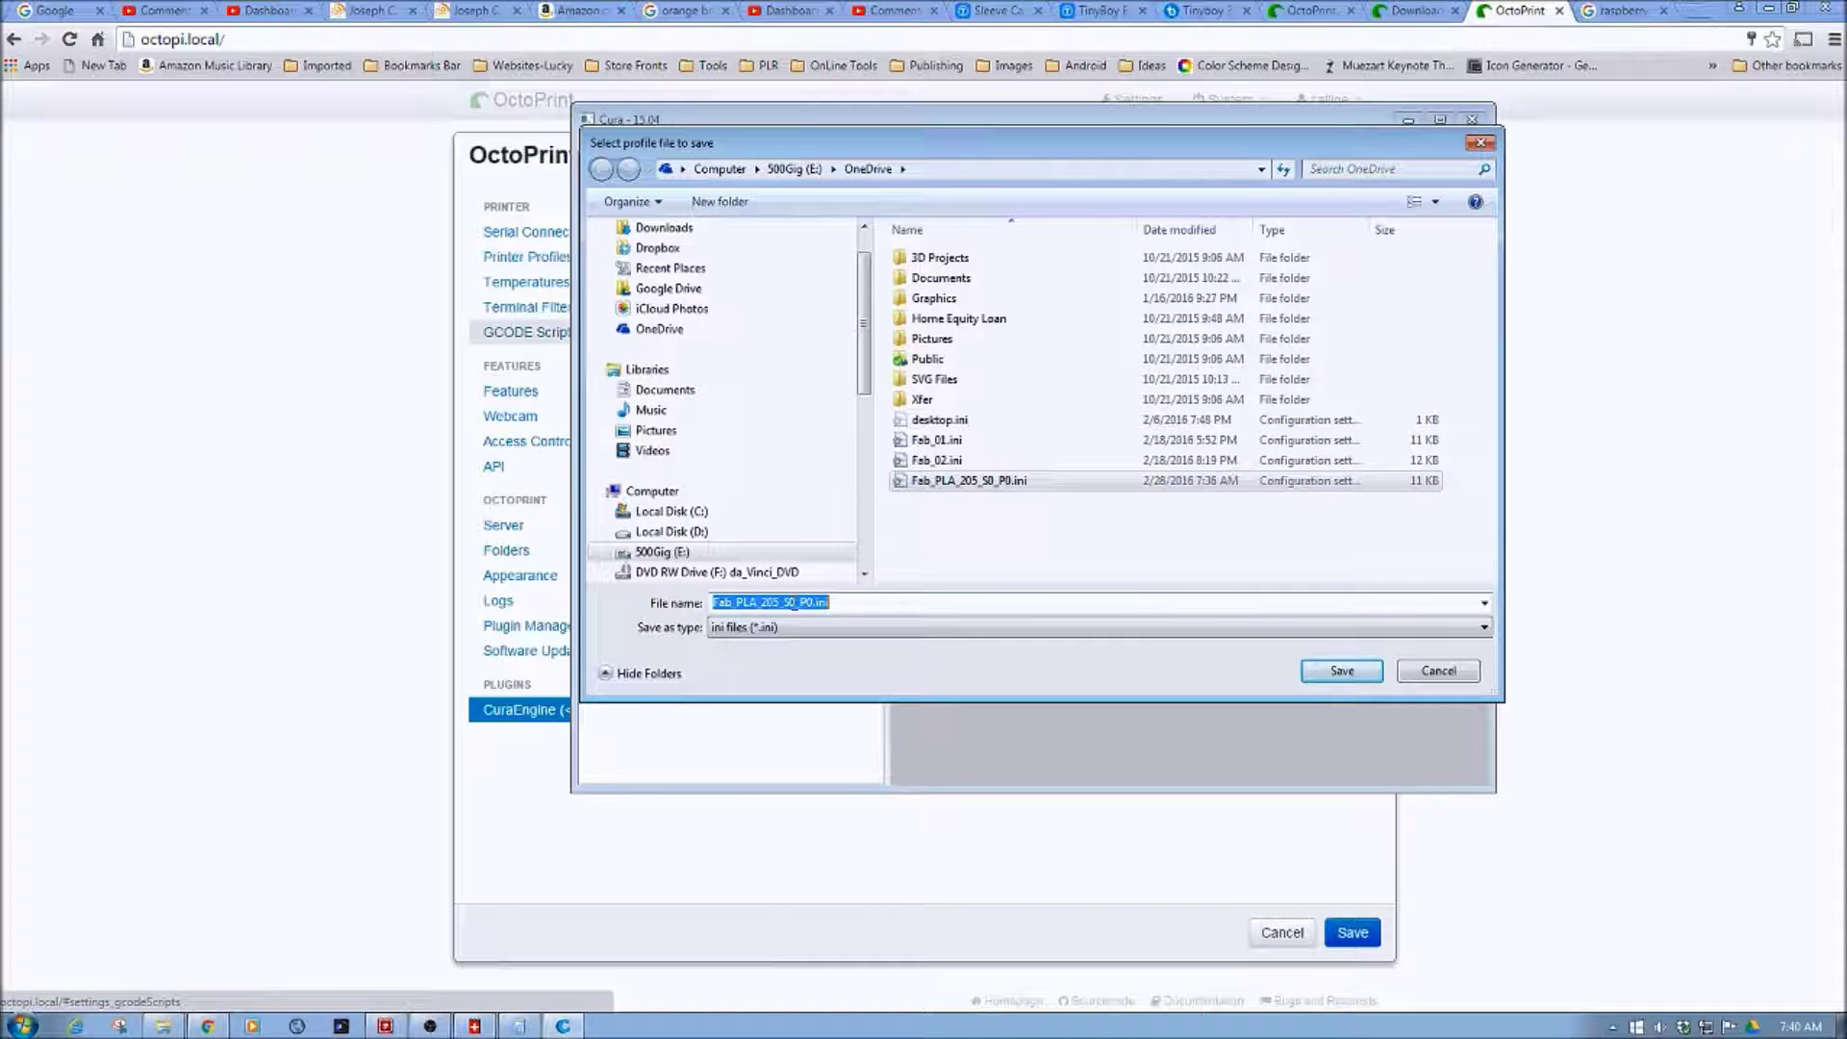
pyautogui.click(794, 603)
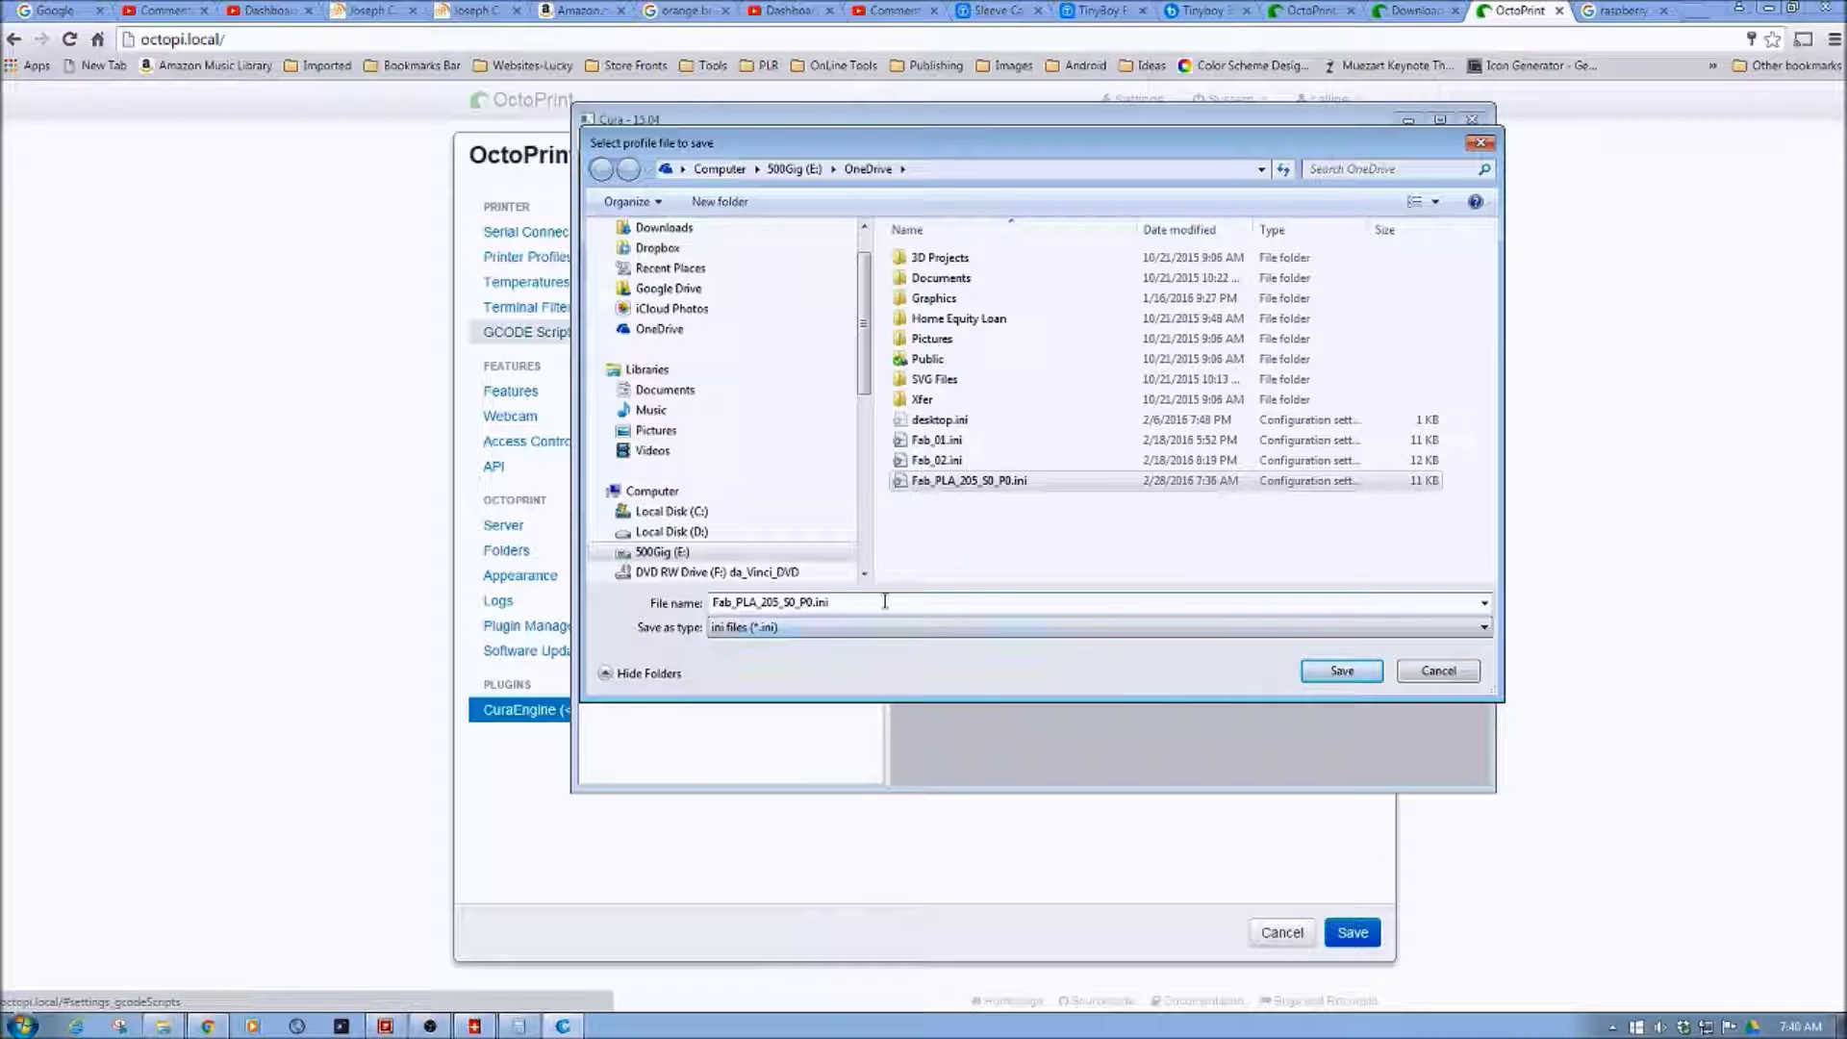
pyautogui.click(935, 486)
# Cancel Cura's save dialog and open OctoPrint's CuraEngine plugin settings.
pyautogui.click(1457, 678)
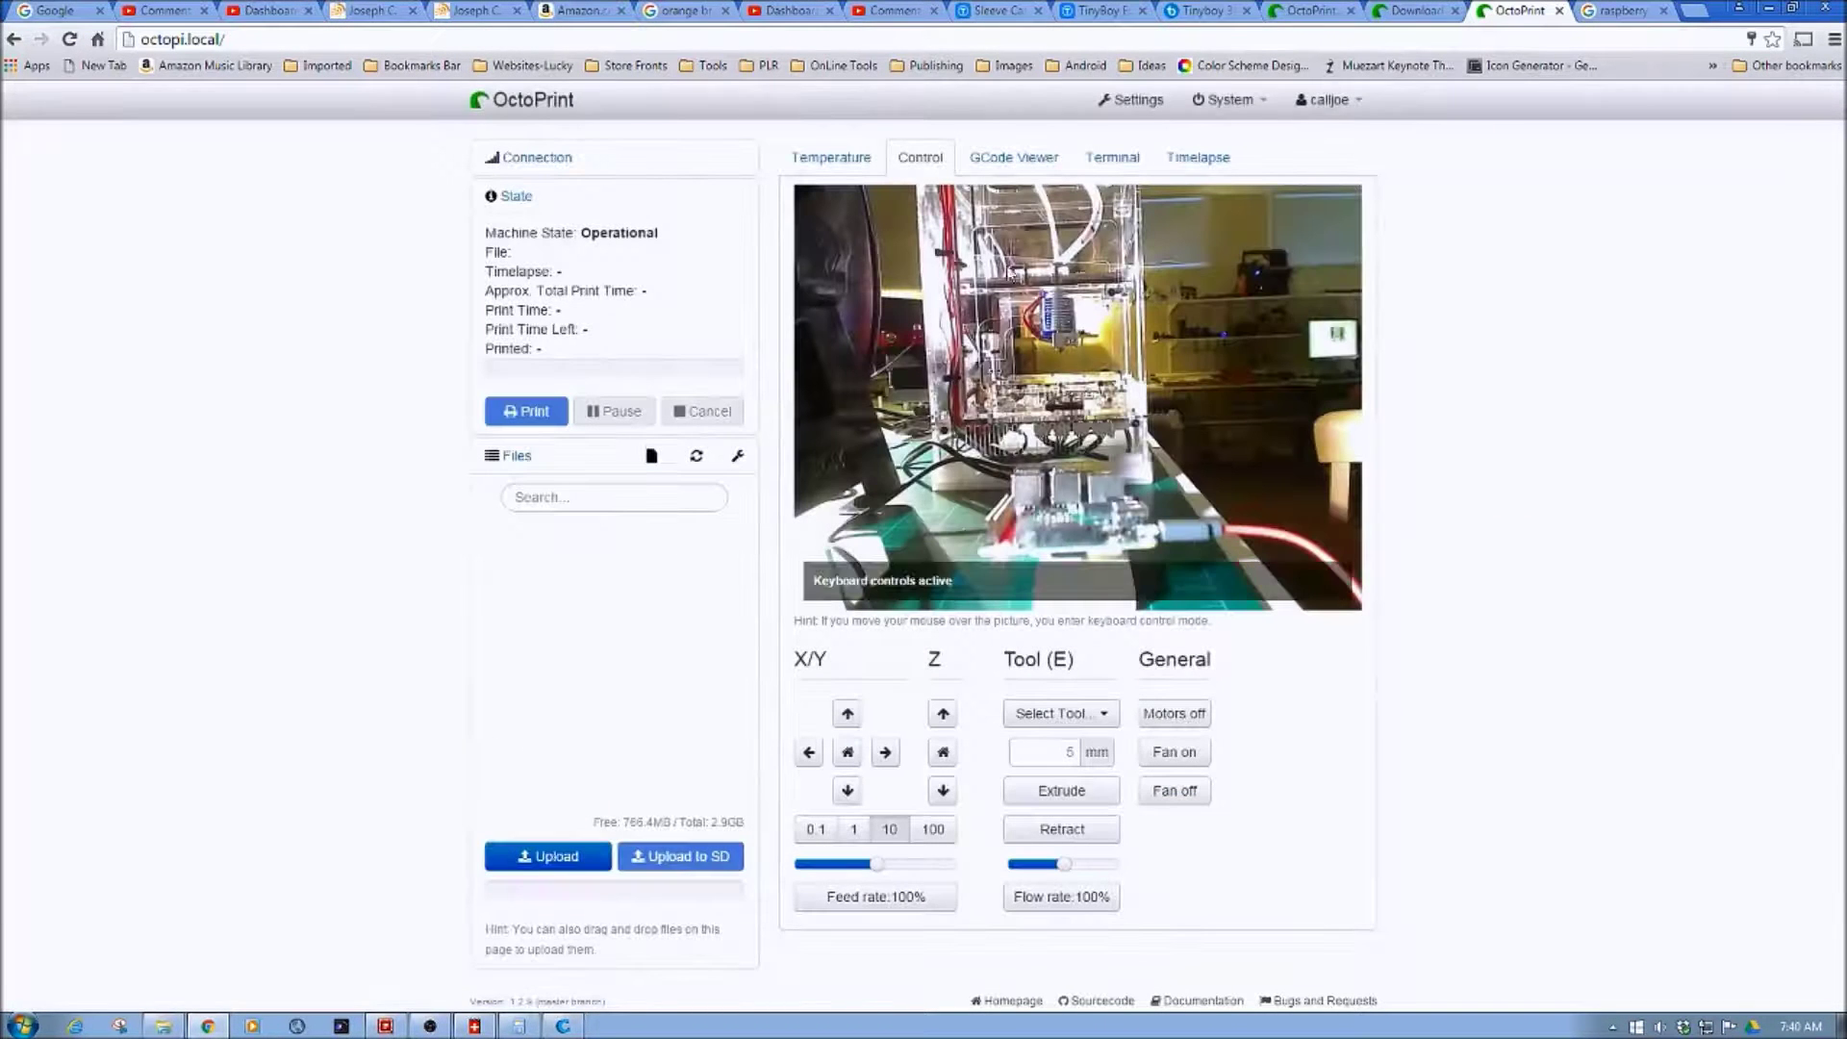
pyautogui.click(1122, 102)
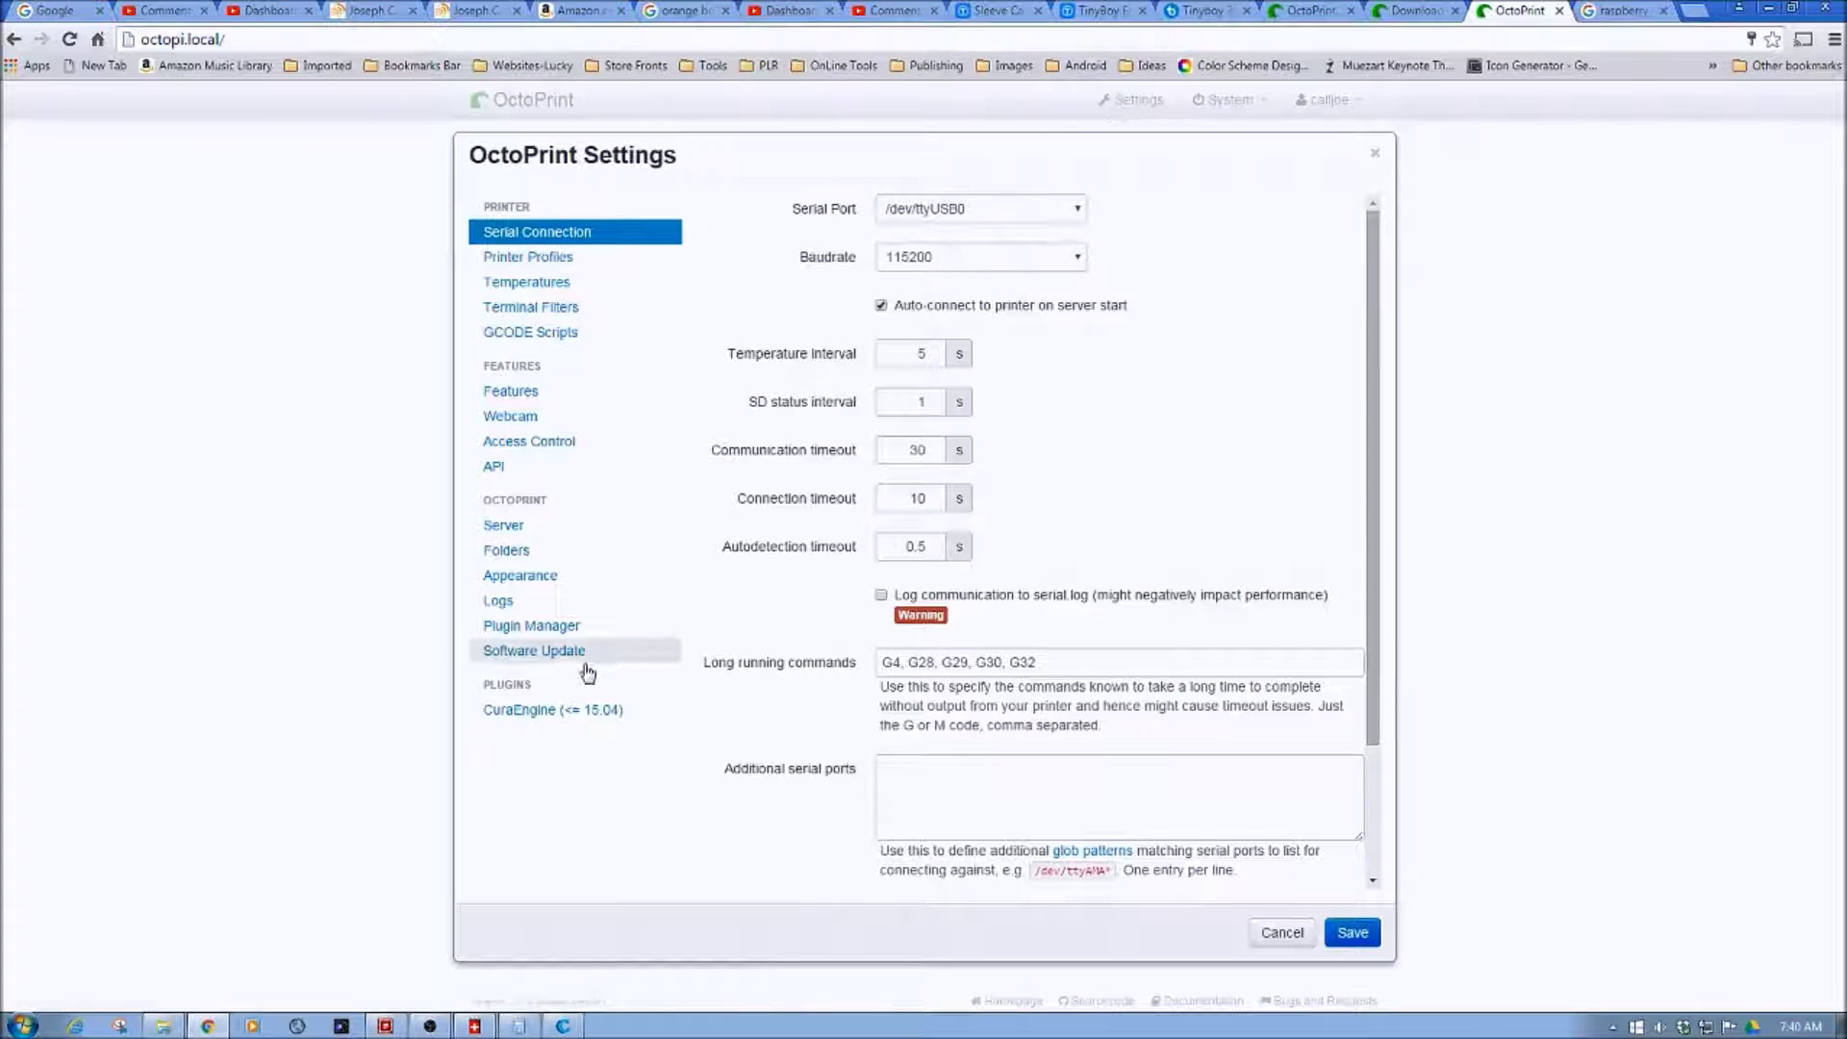
pyautogui.click(544, 712)
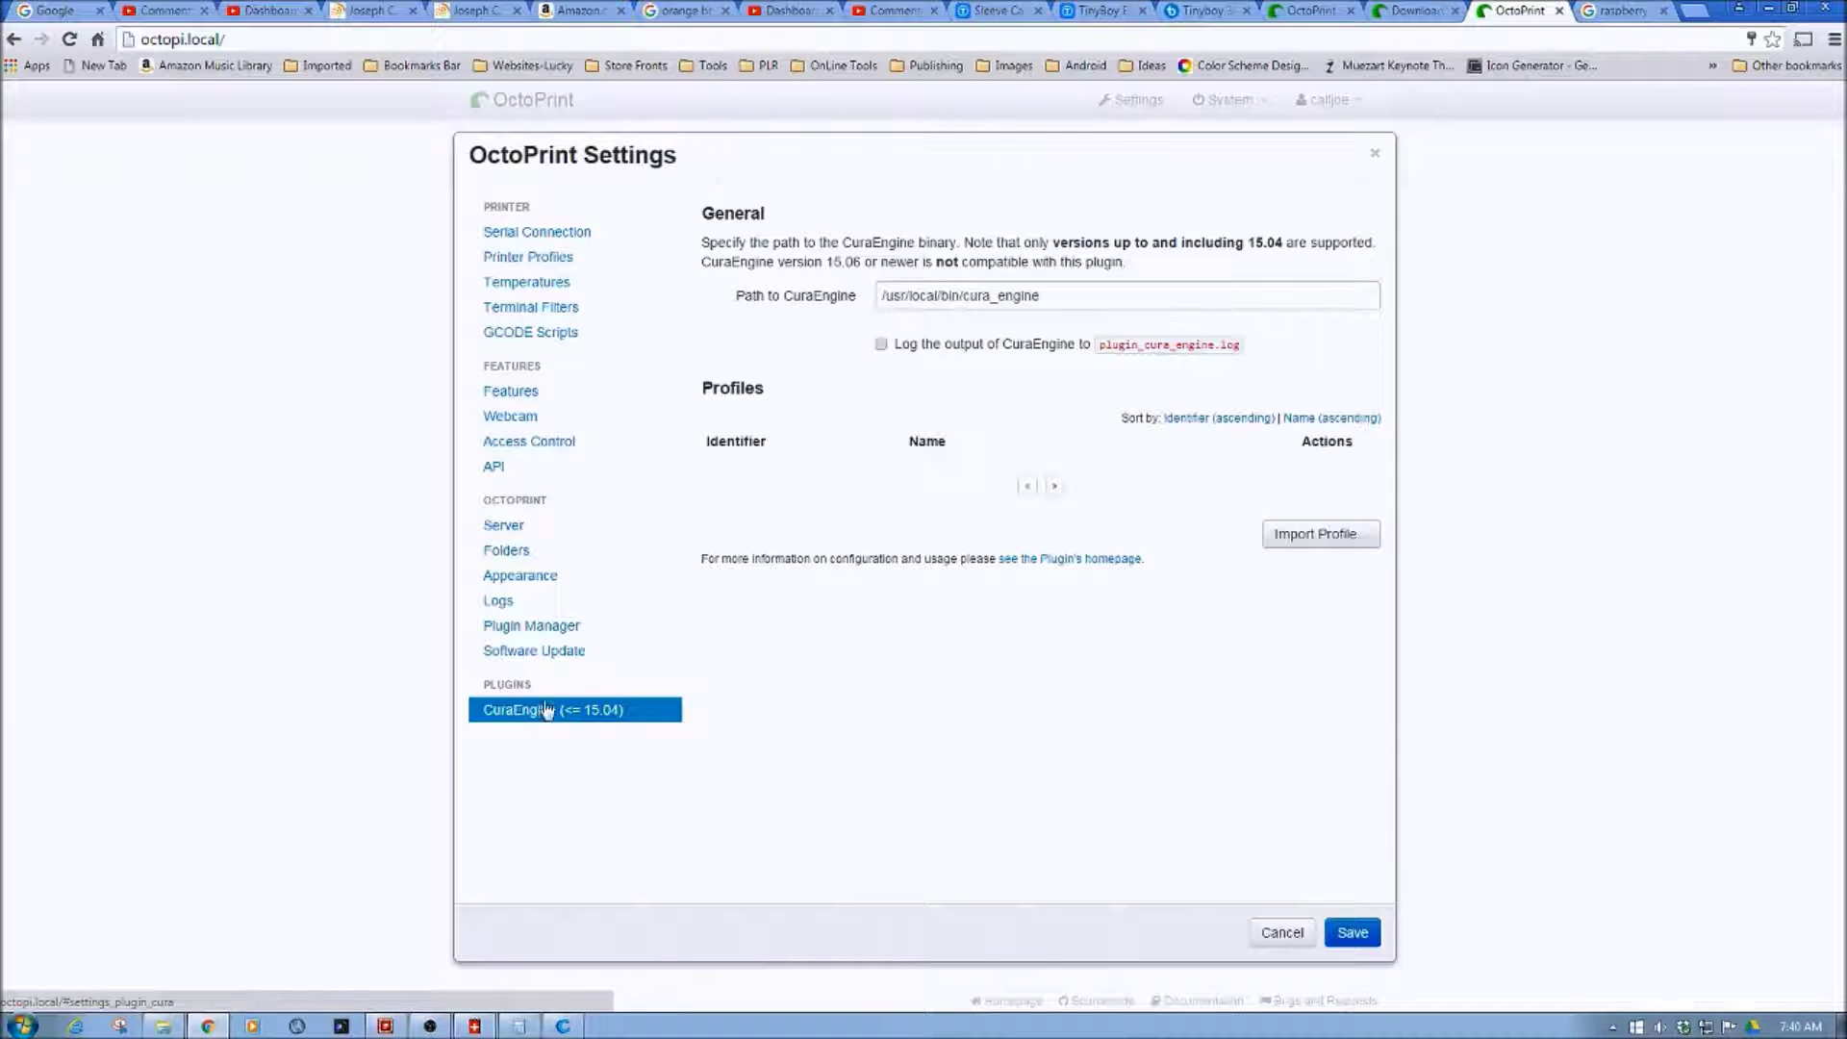
# Import Fab_PLA_205_S0_P0.ini from OneDrive and make fab_pla_205_s0_p0 the default profile.
pyautogui.click(1306, 536)
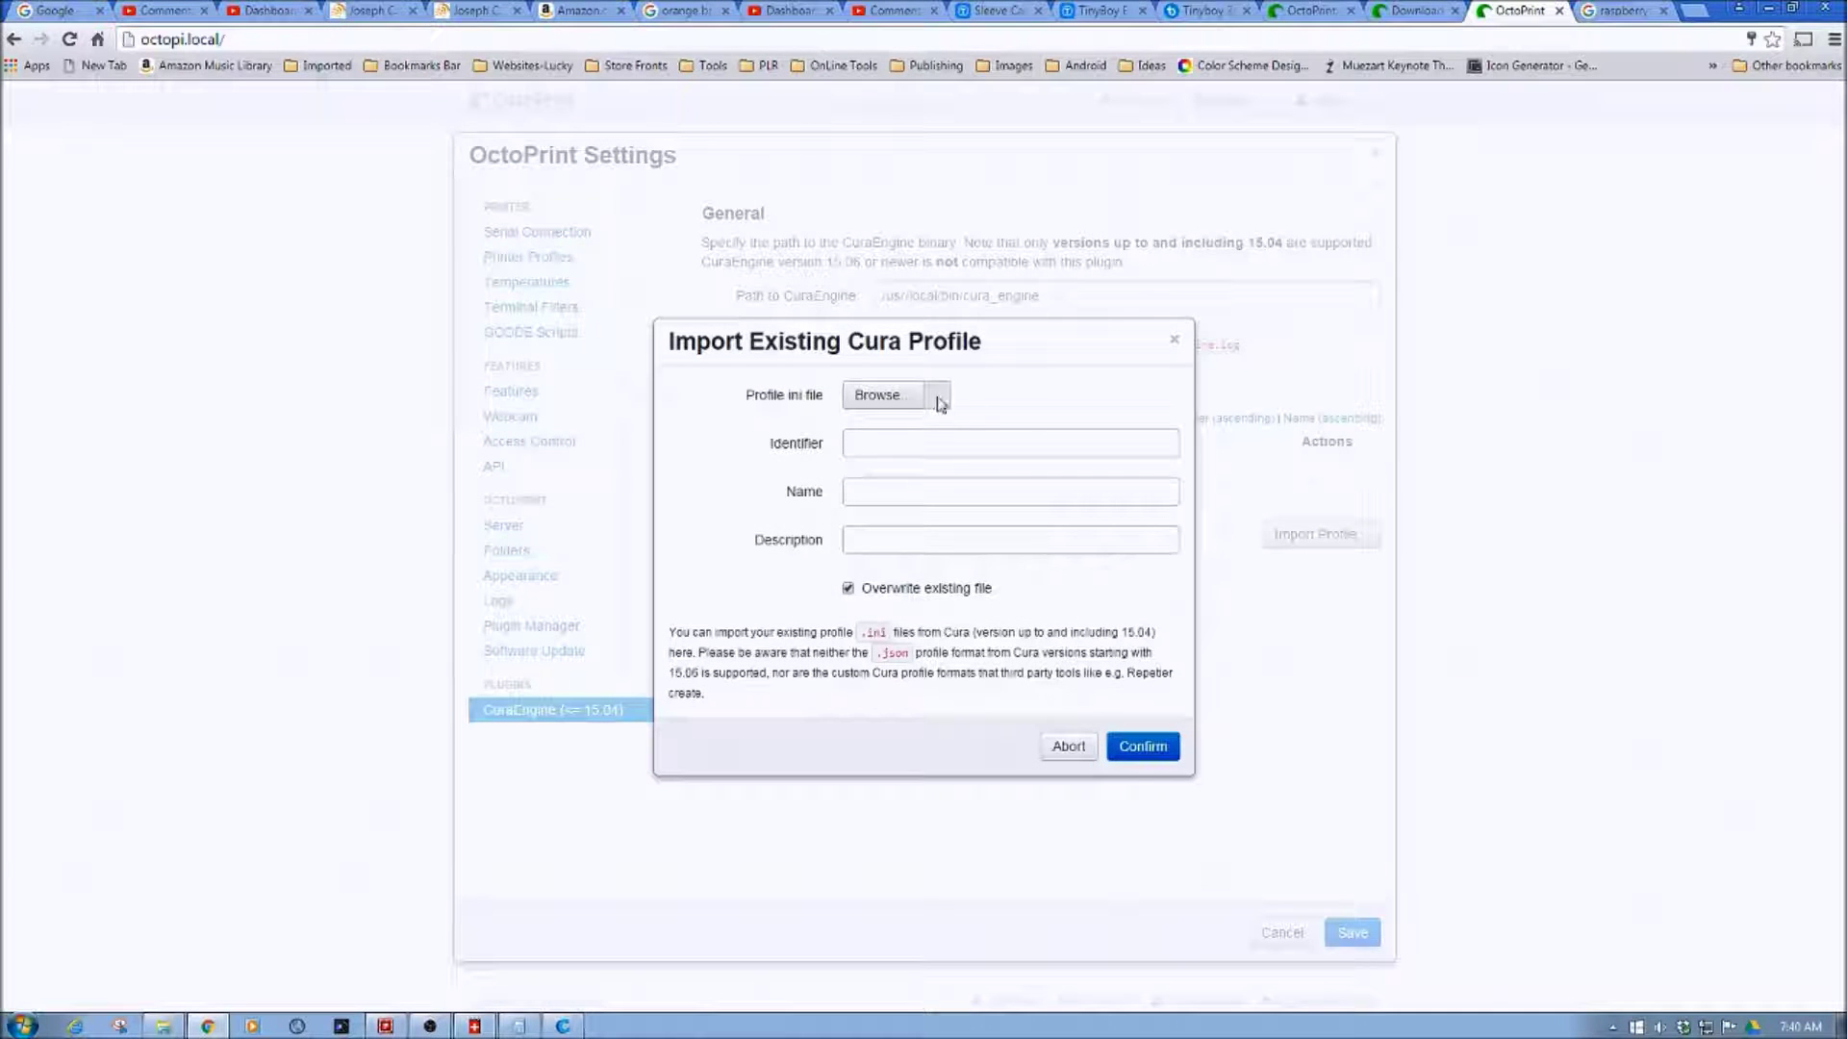
pyautogui.click(934, 396)
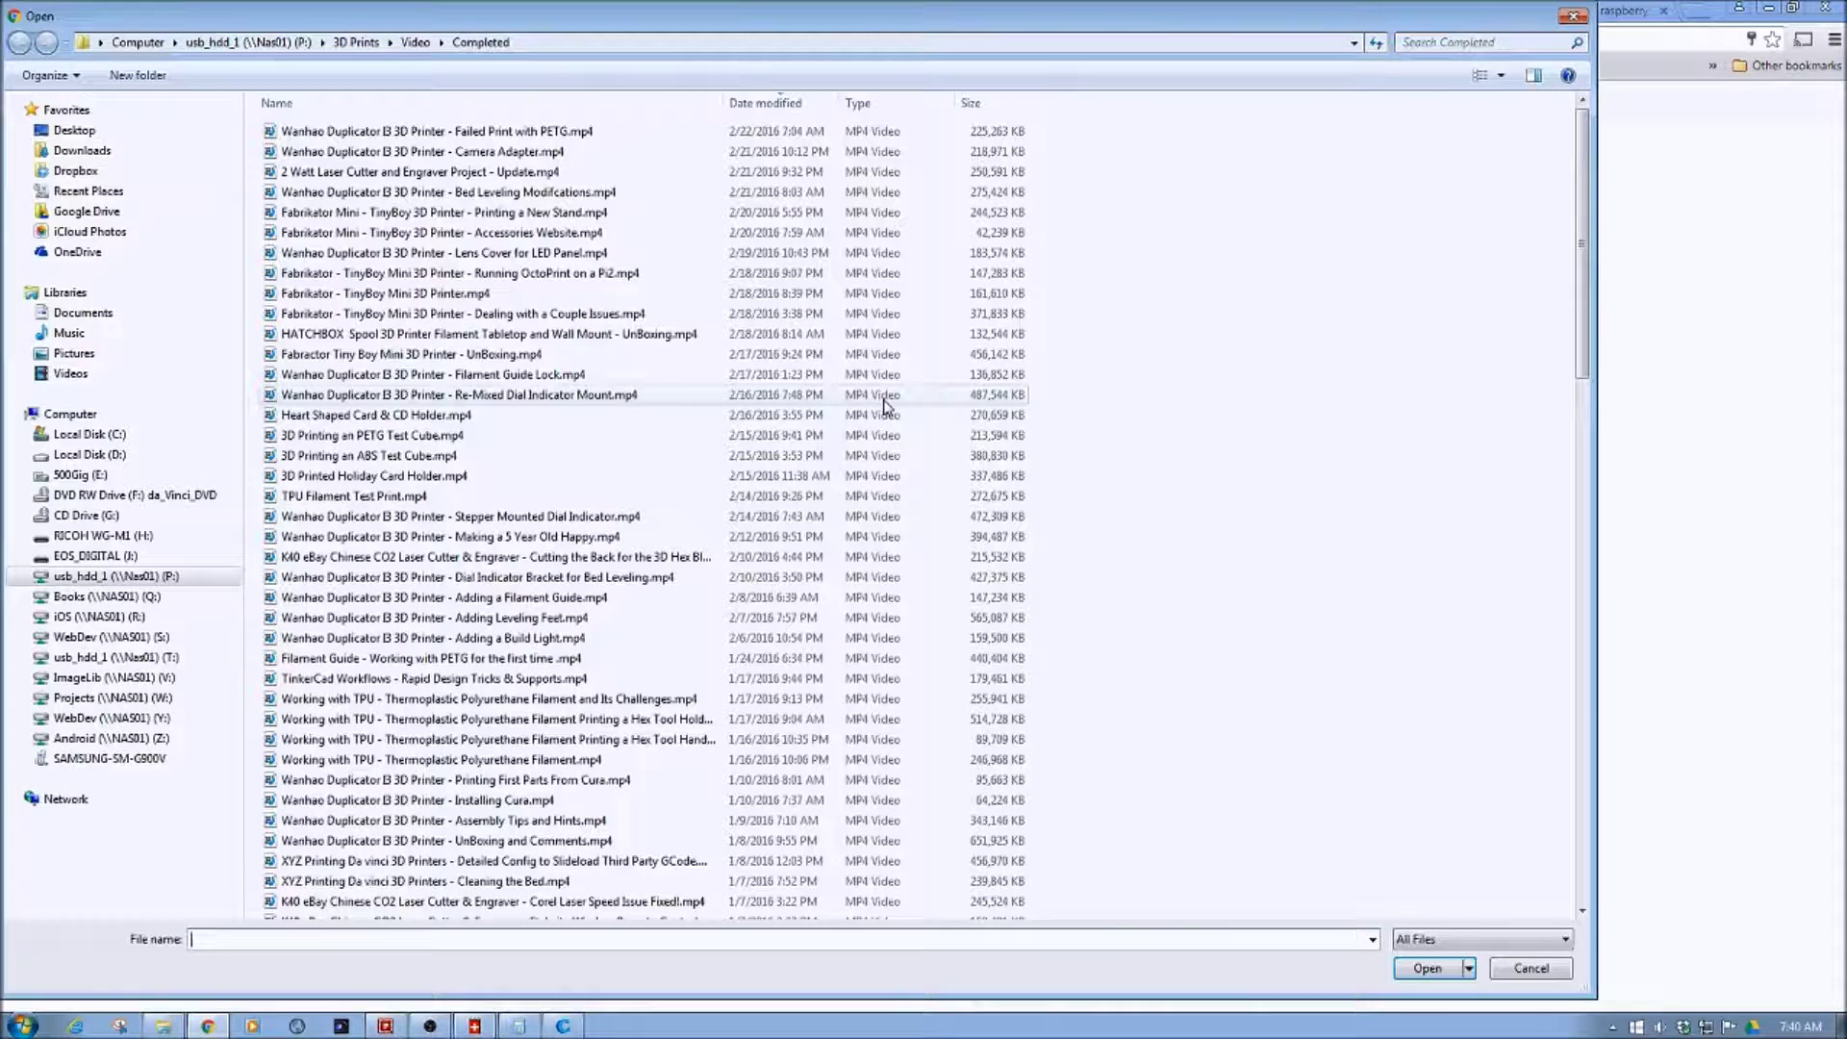
pyautogui.click(69, 254)
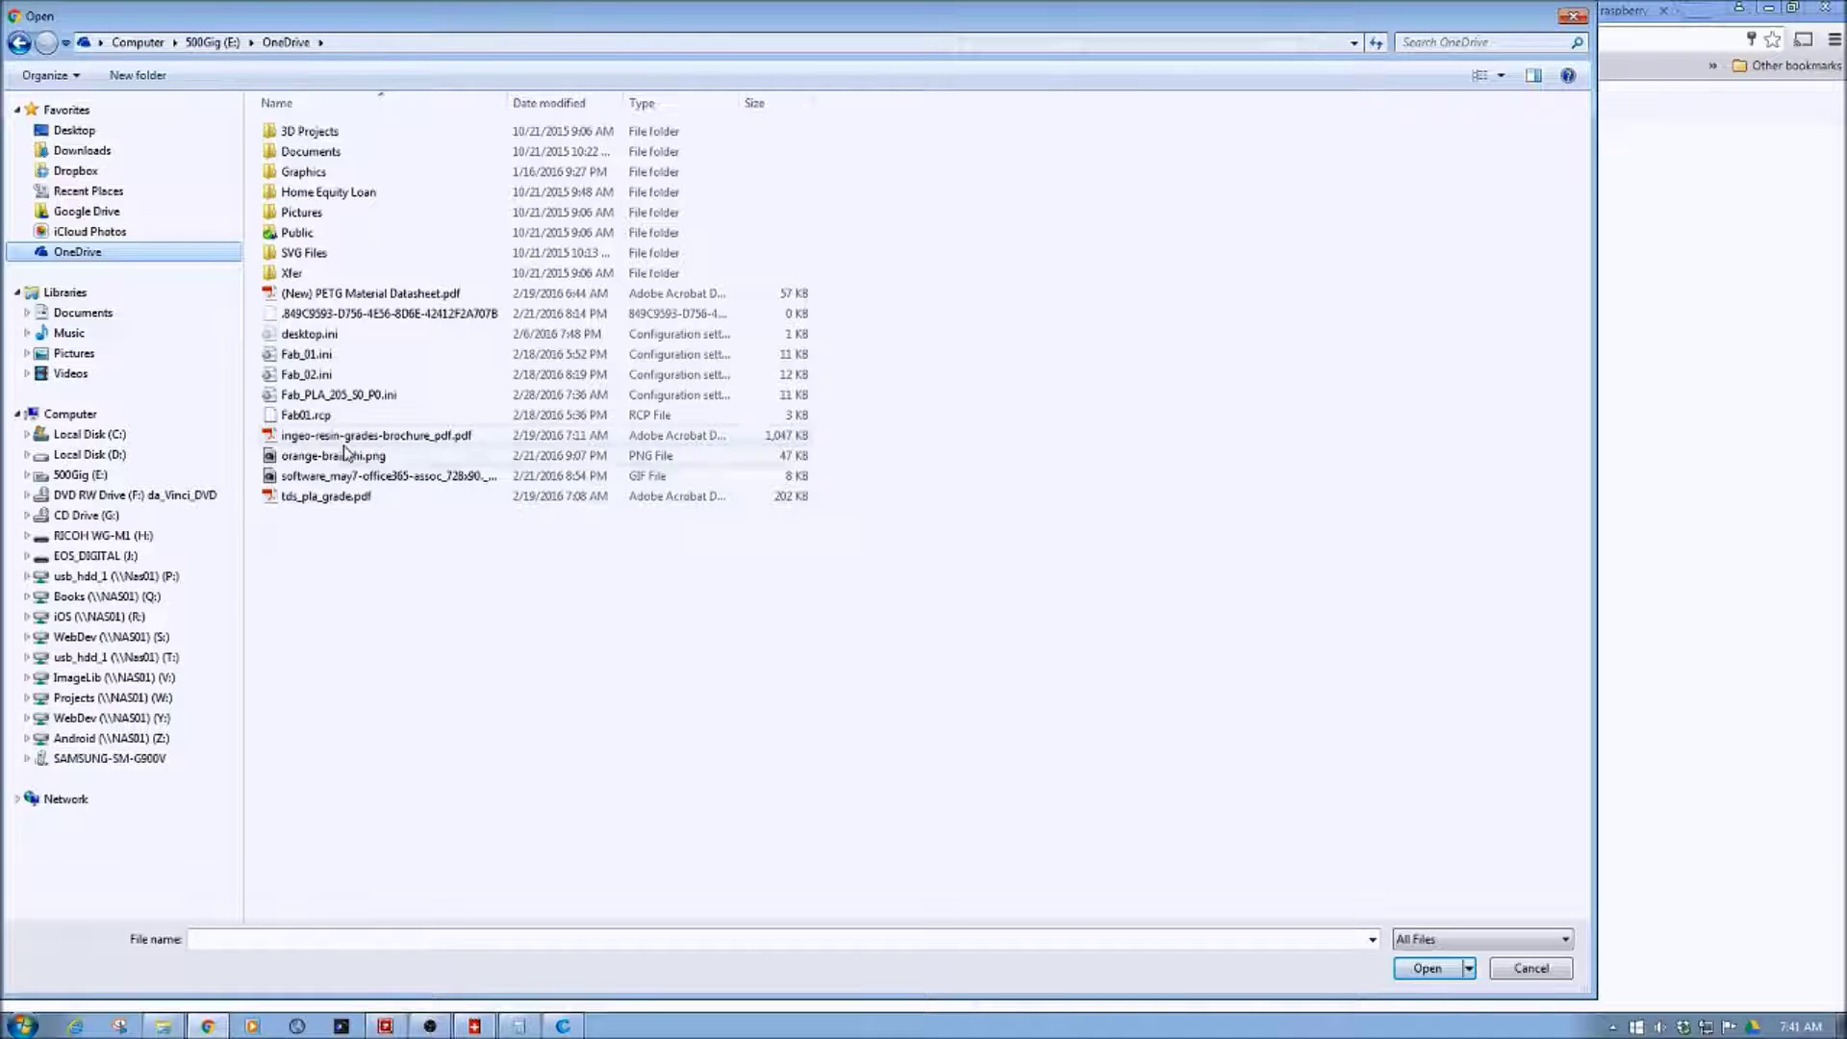
pyautogui.click(317, 395)
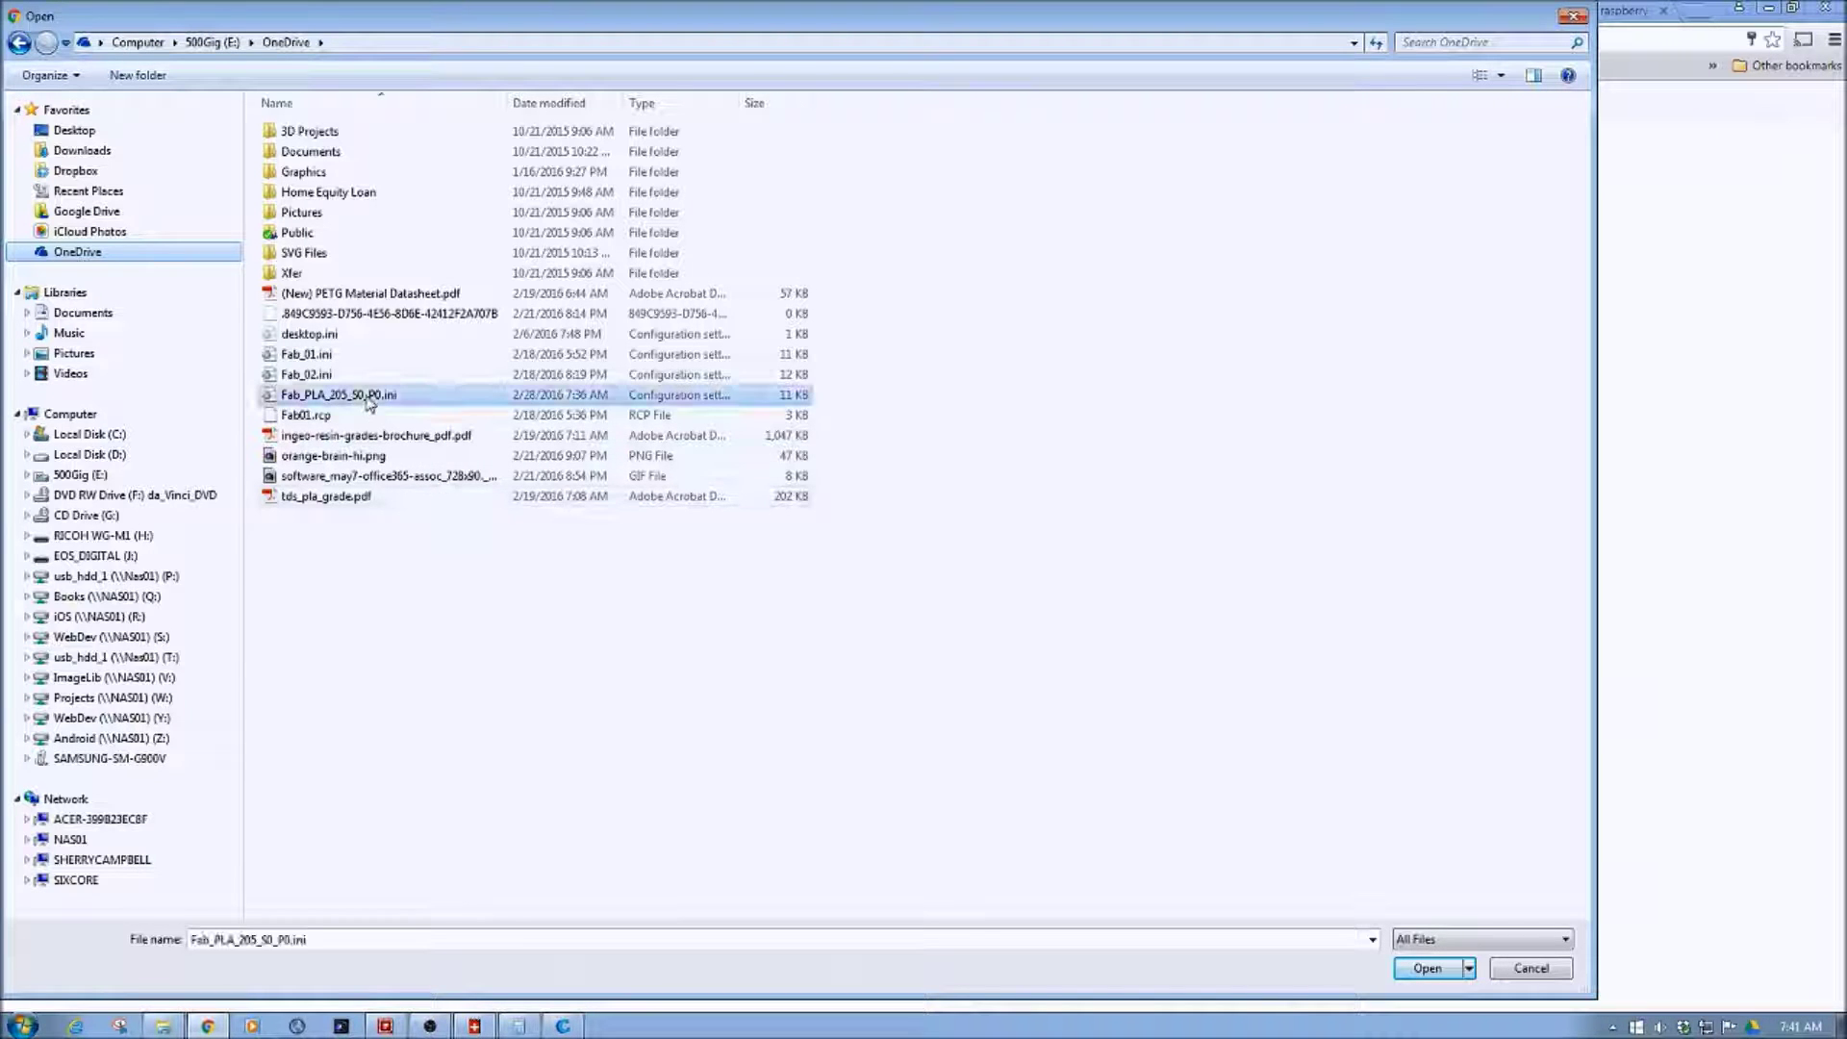
pyautogui.click(1427, 969)
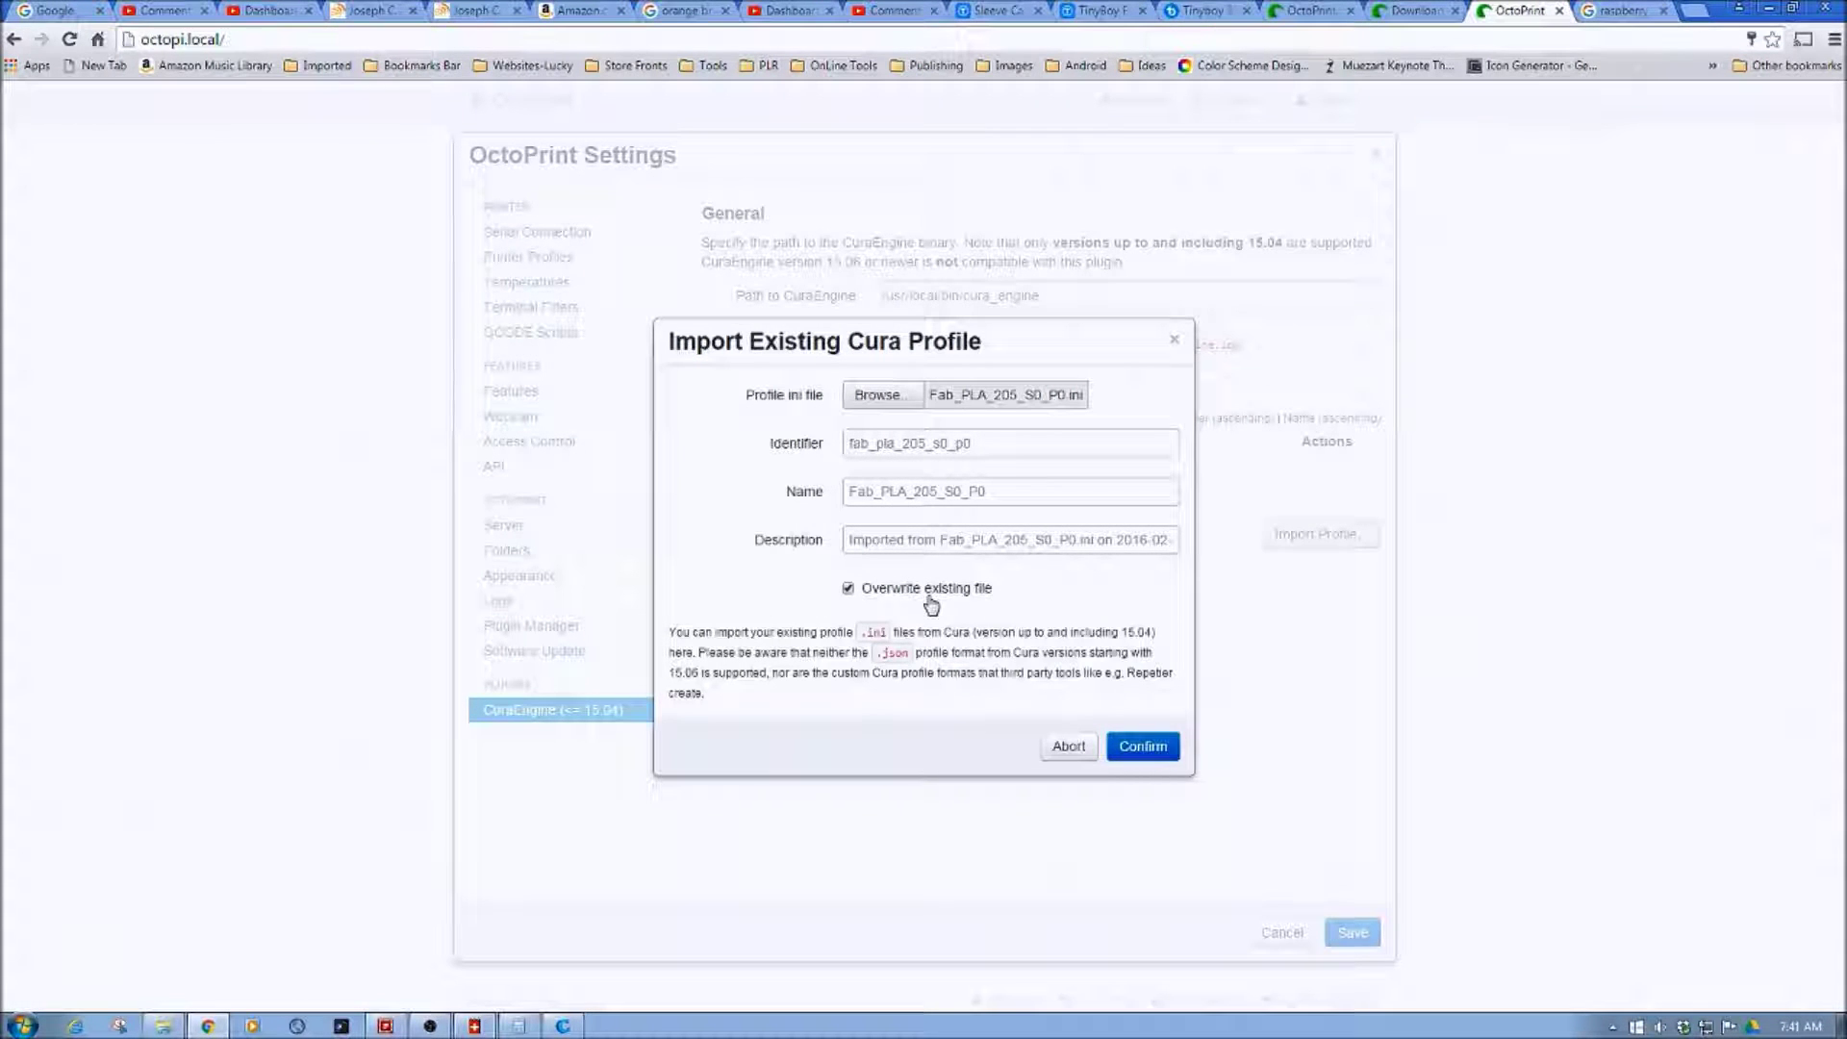
pyautogui.click(1142, 747)
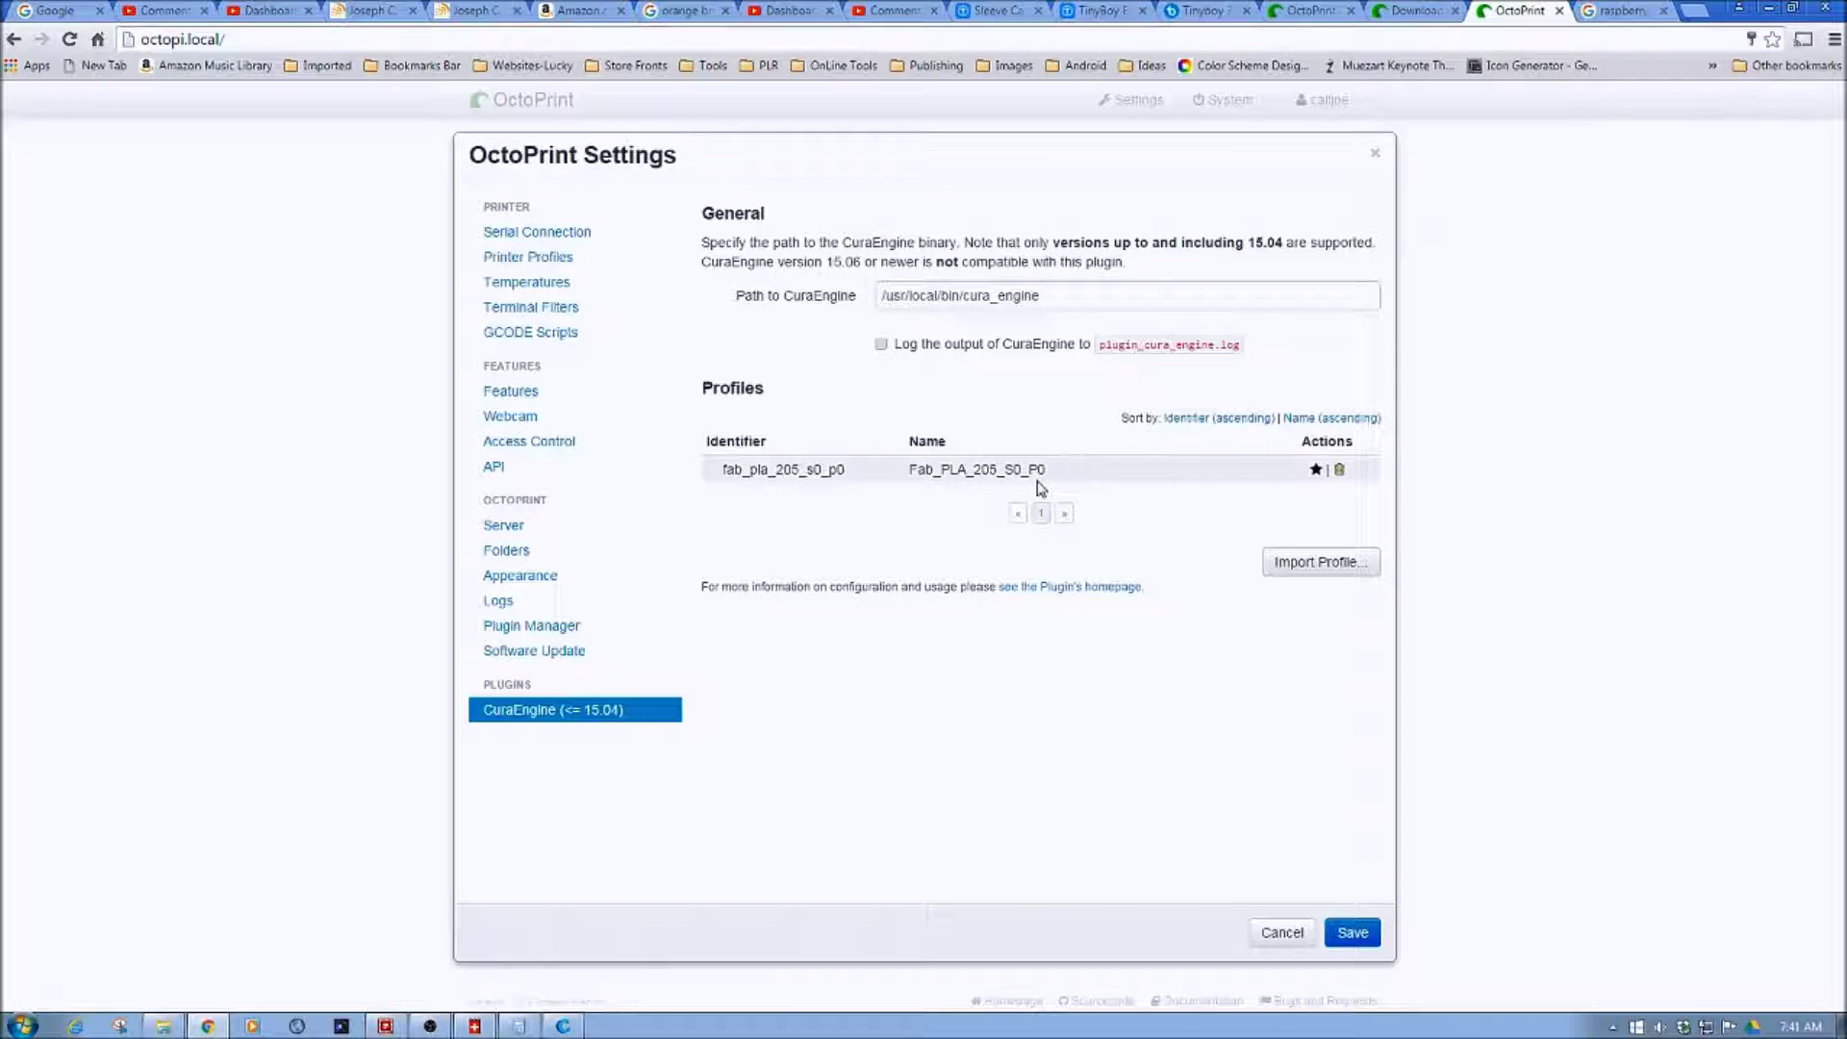
pyautogui.click(1317, 472)
pyautogui.click(564, 1028)
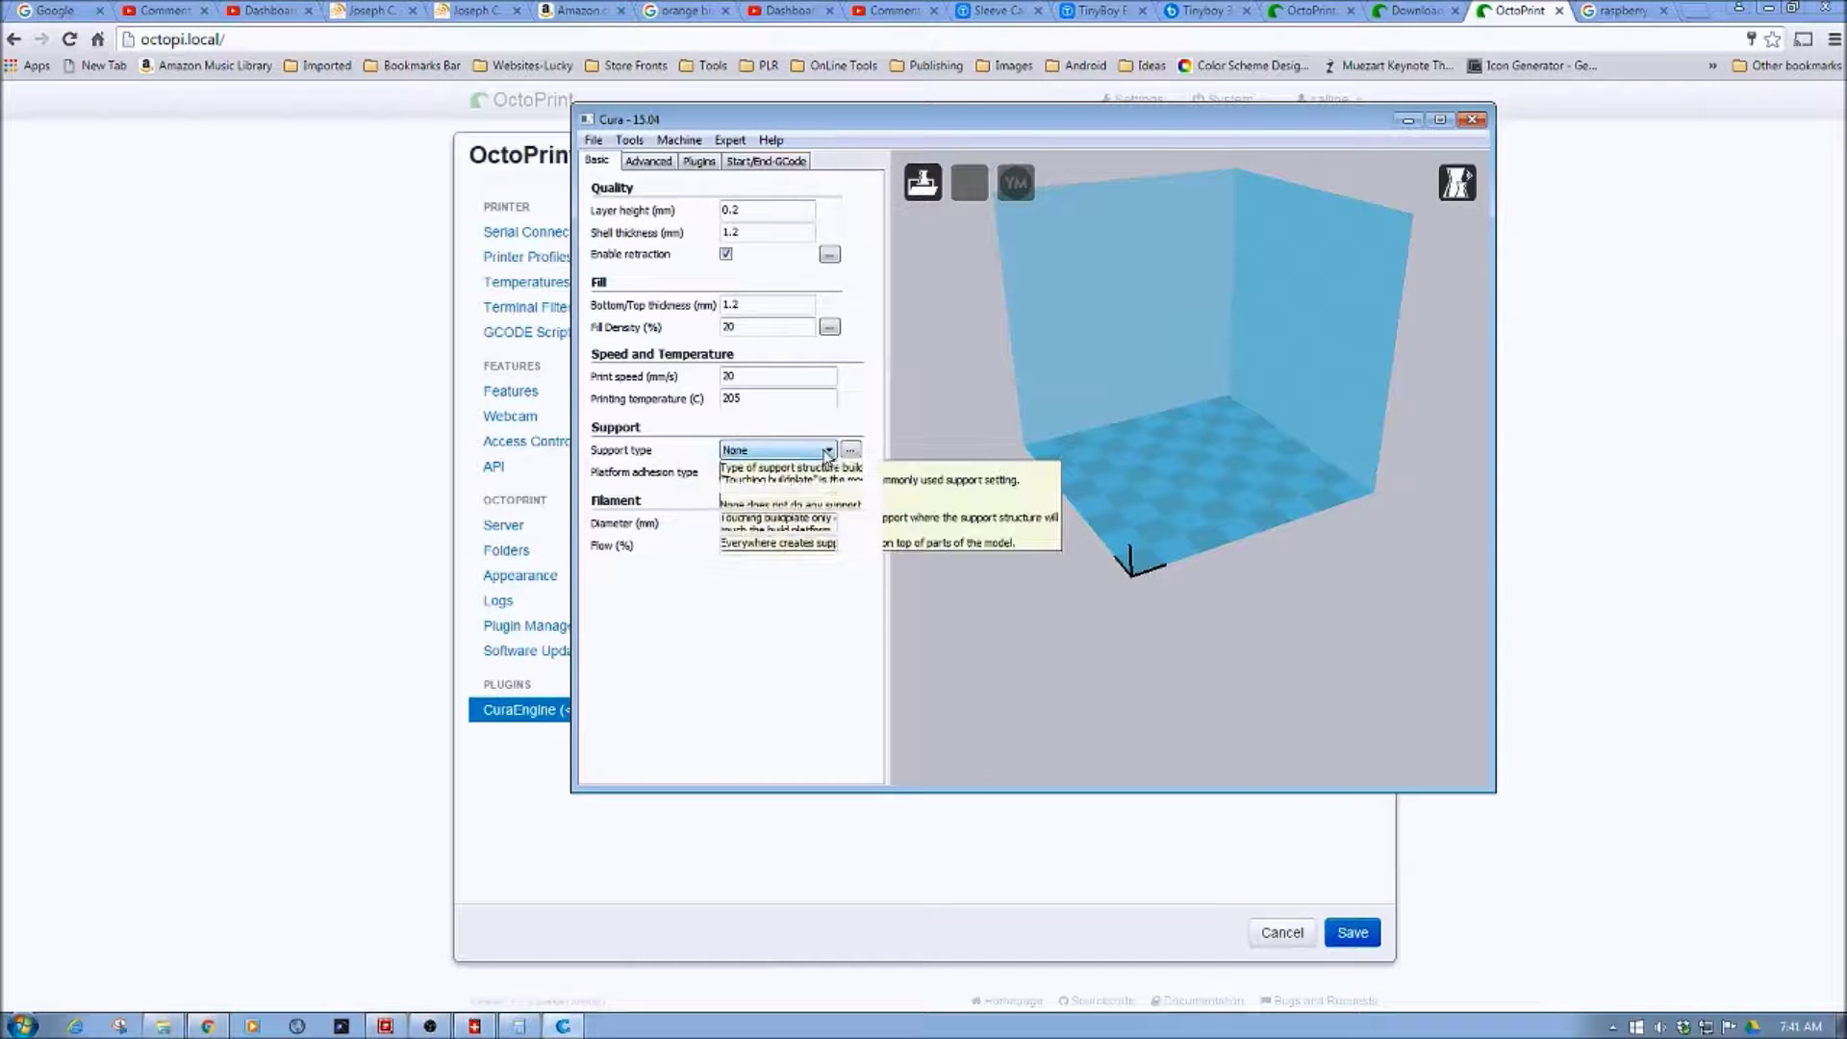
# Set support to Touching buildplate and name the profile file Fab_PLA_205_S1_P0.ini for saving.
pyautogui.click(829, 450)
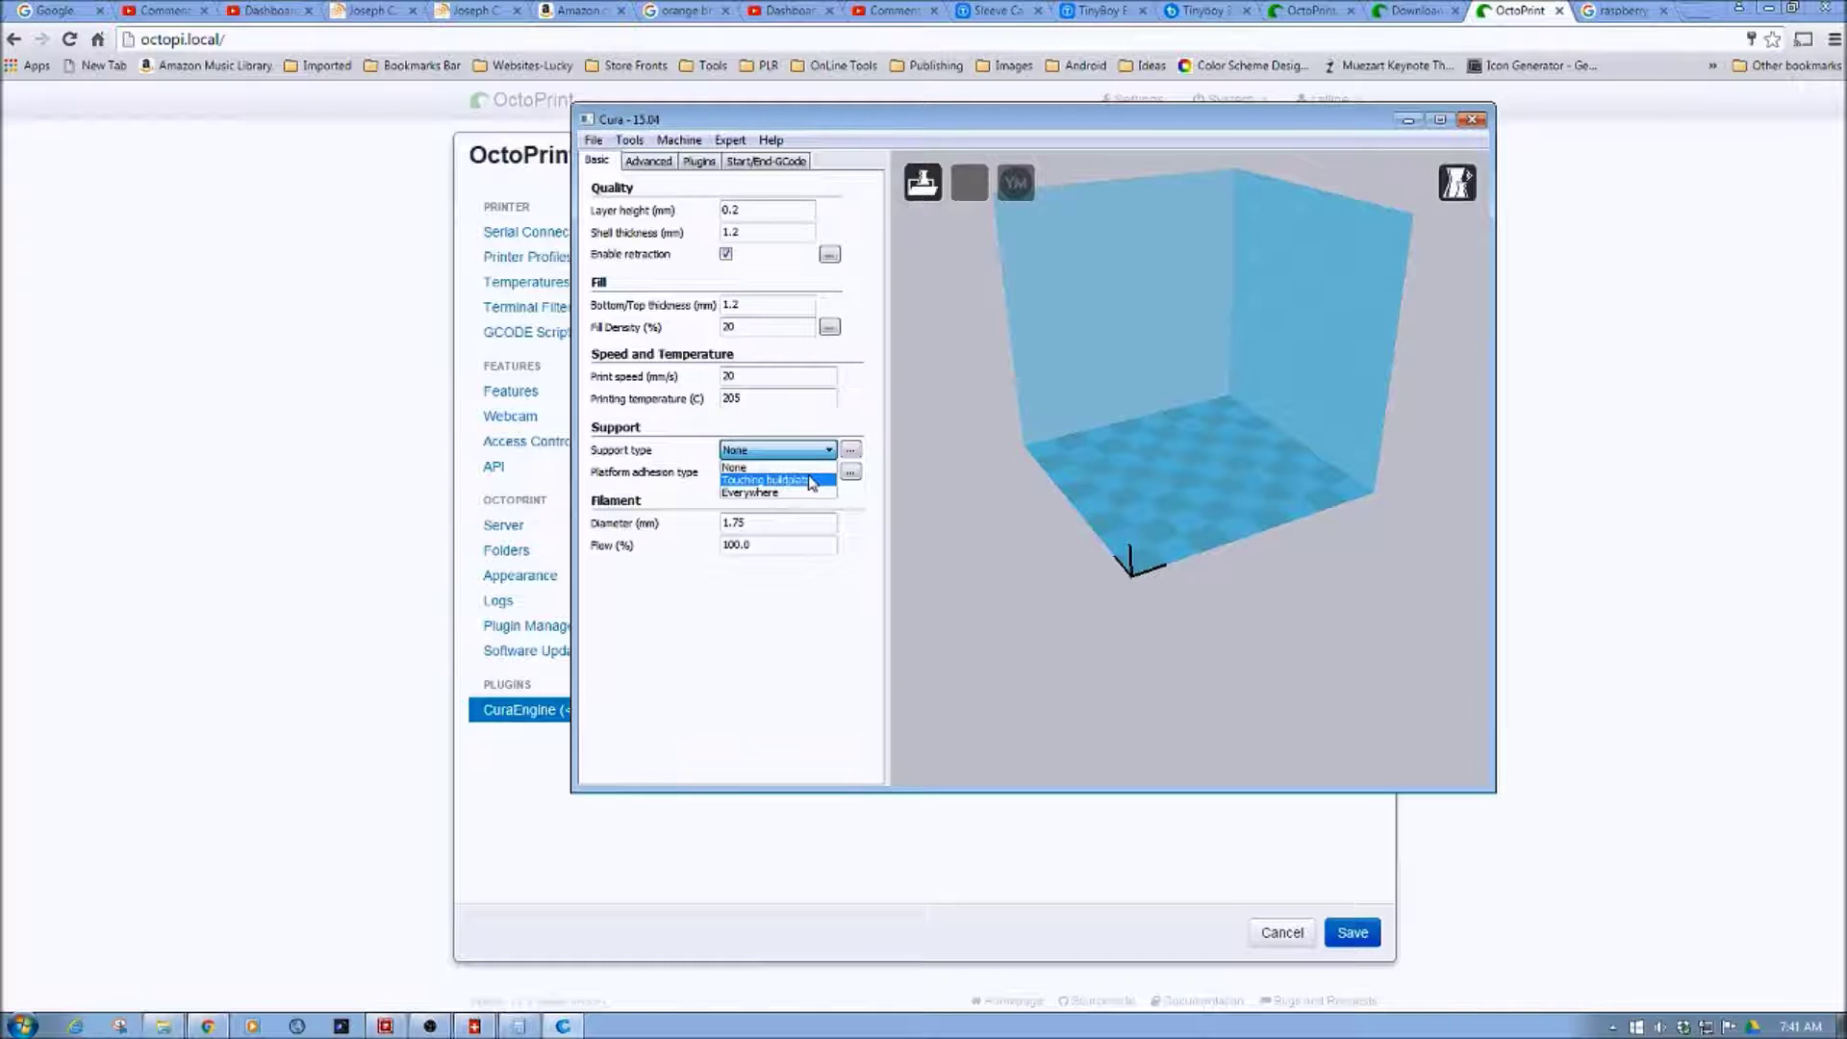
pyautogui.click(811, 481)
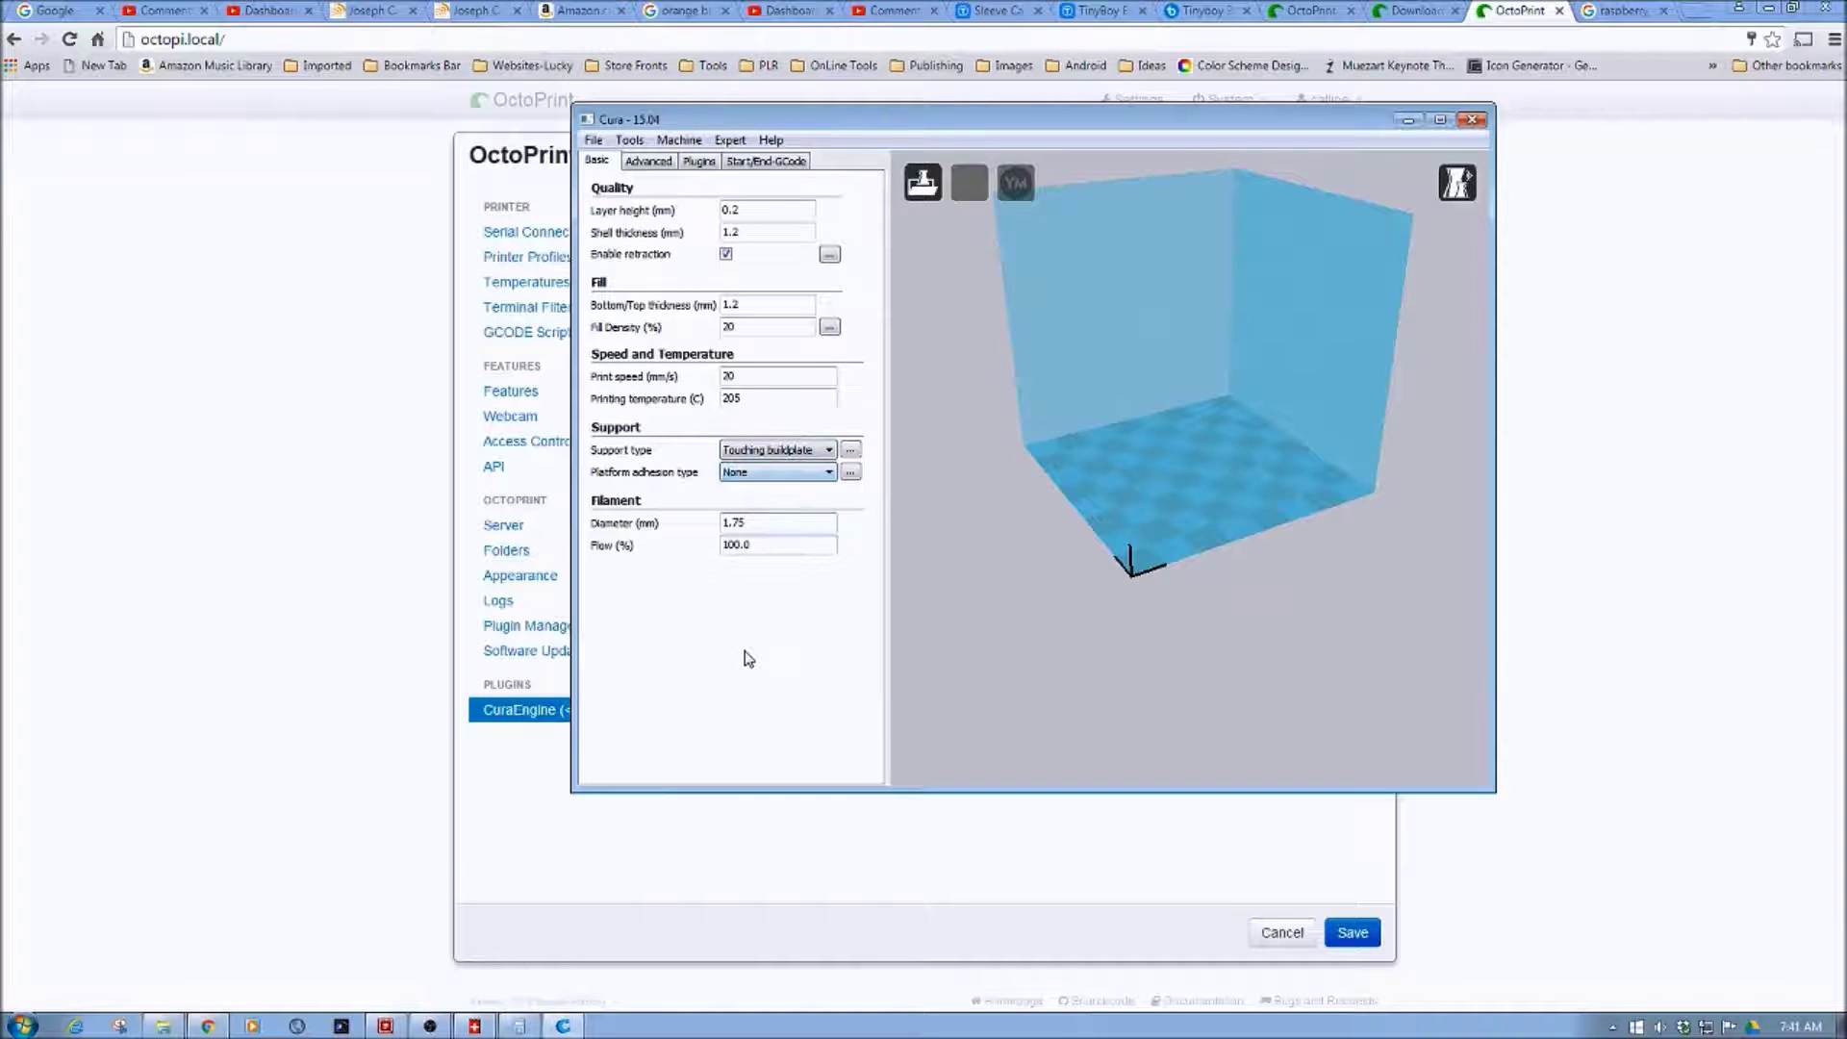
pyautogui.click(594, 140)
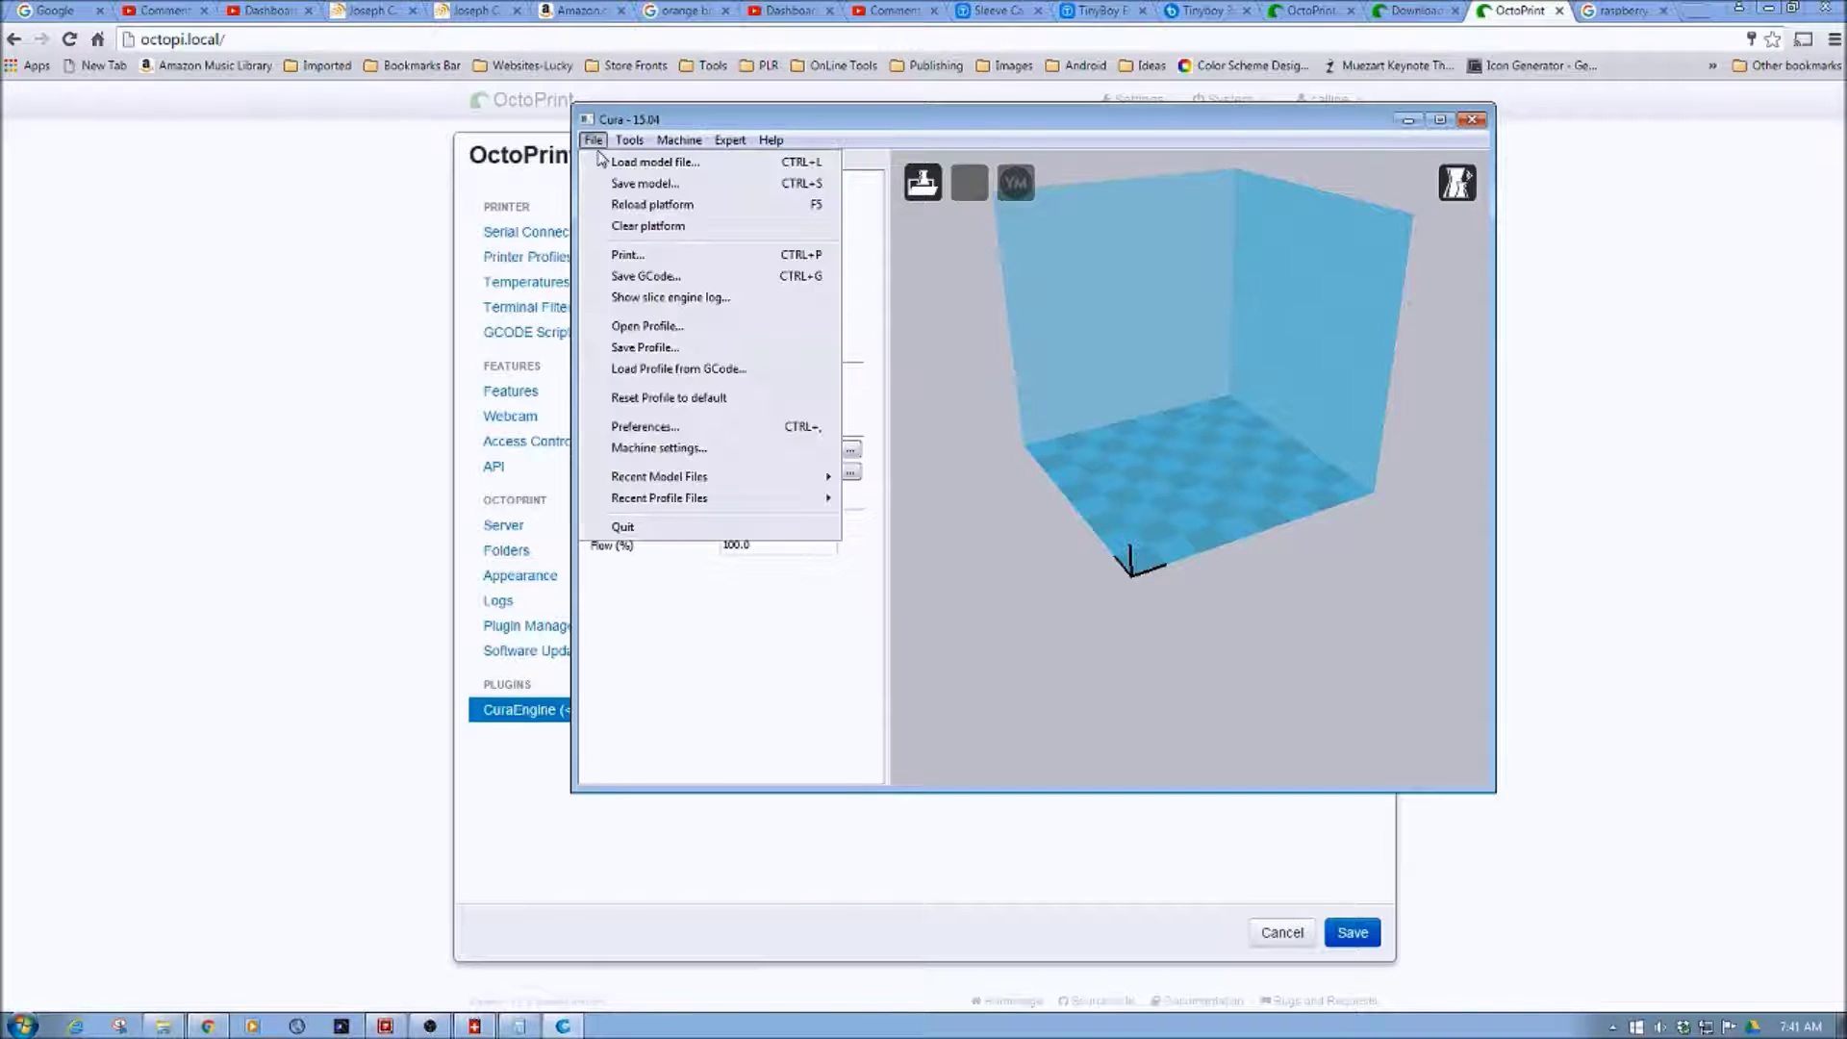
pyautogui.click(647, 347)
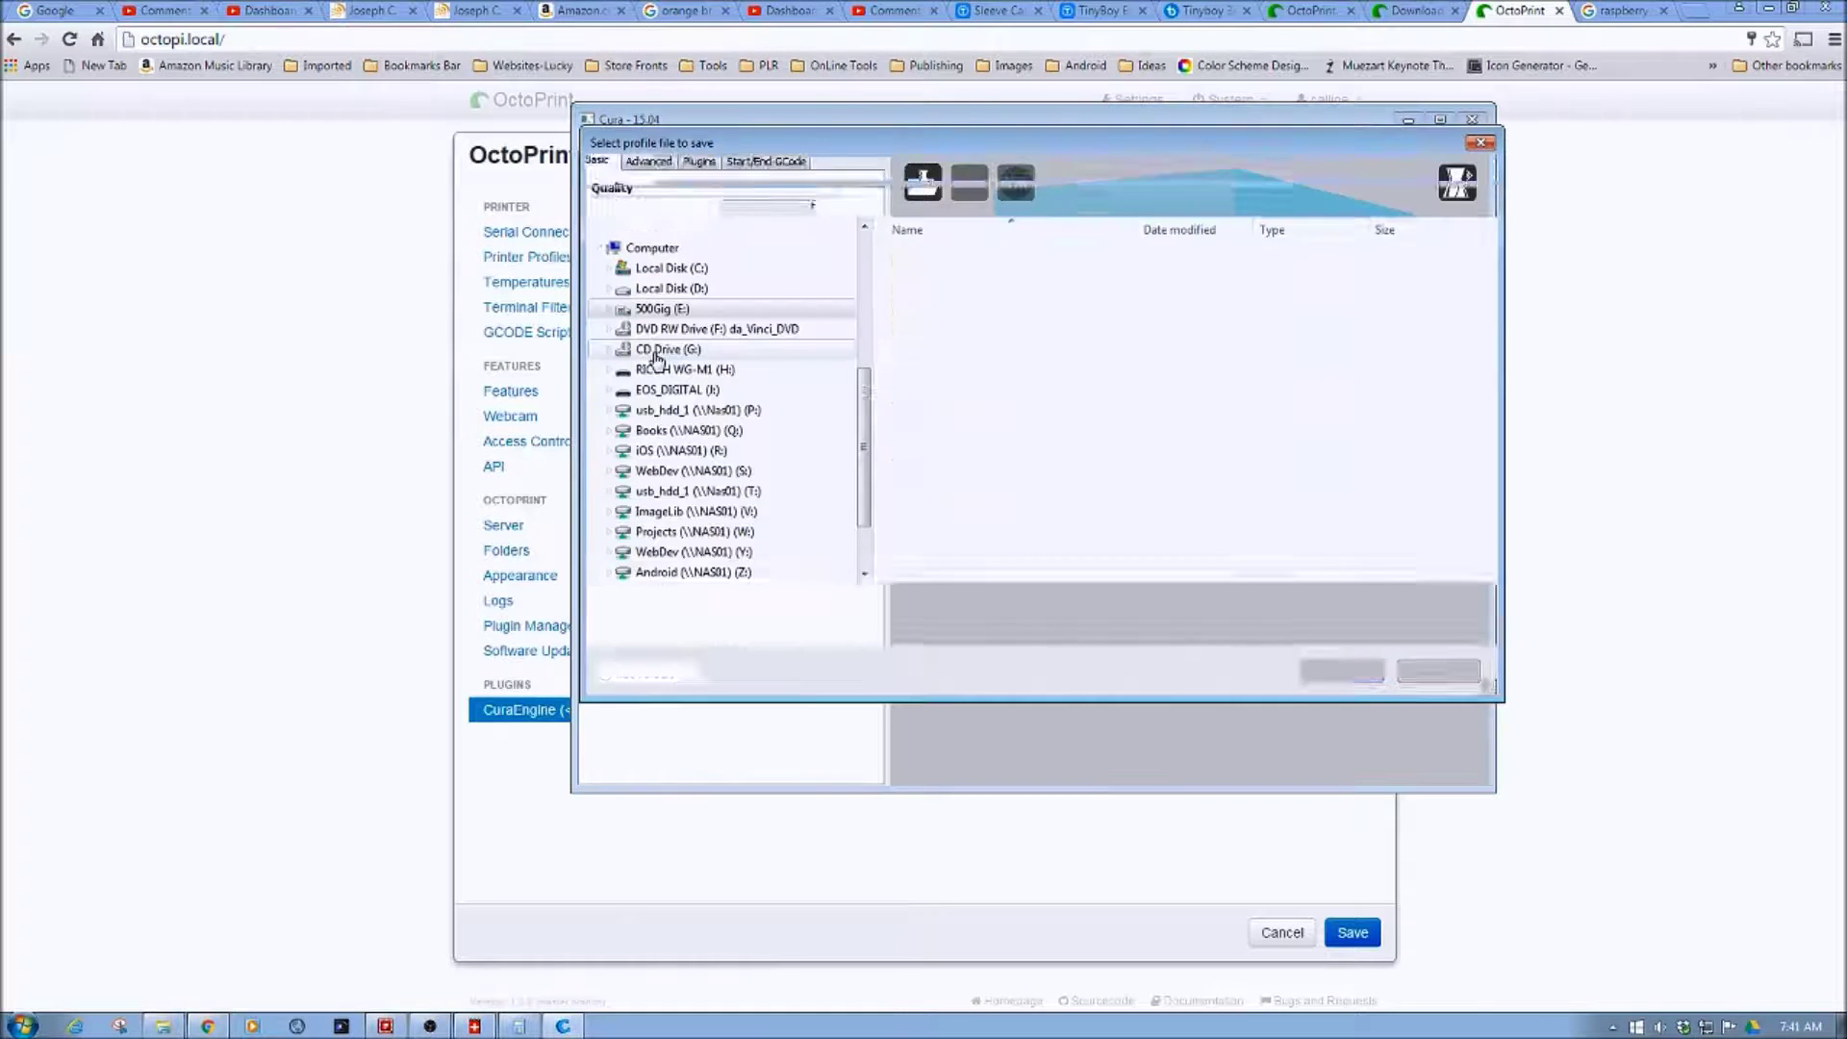
pyautogui.click(948, 481)
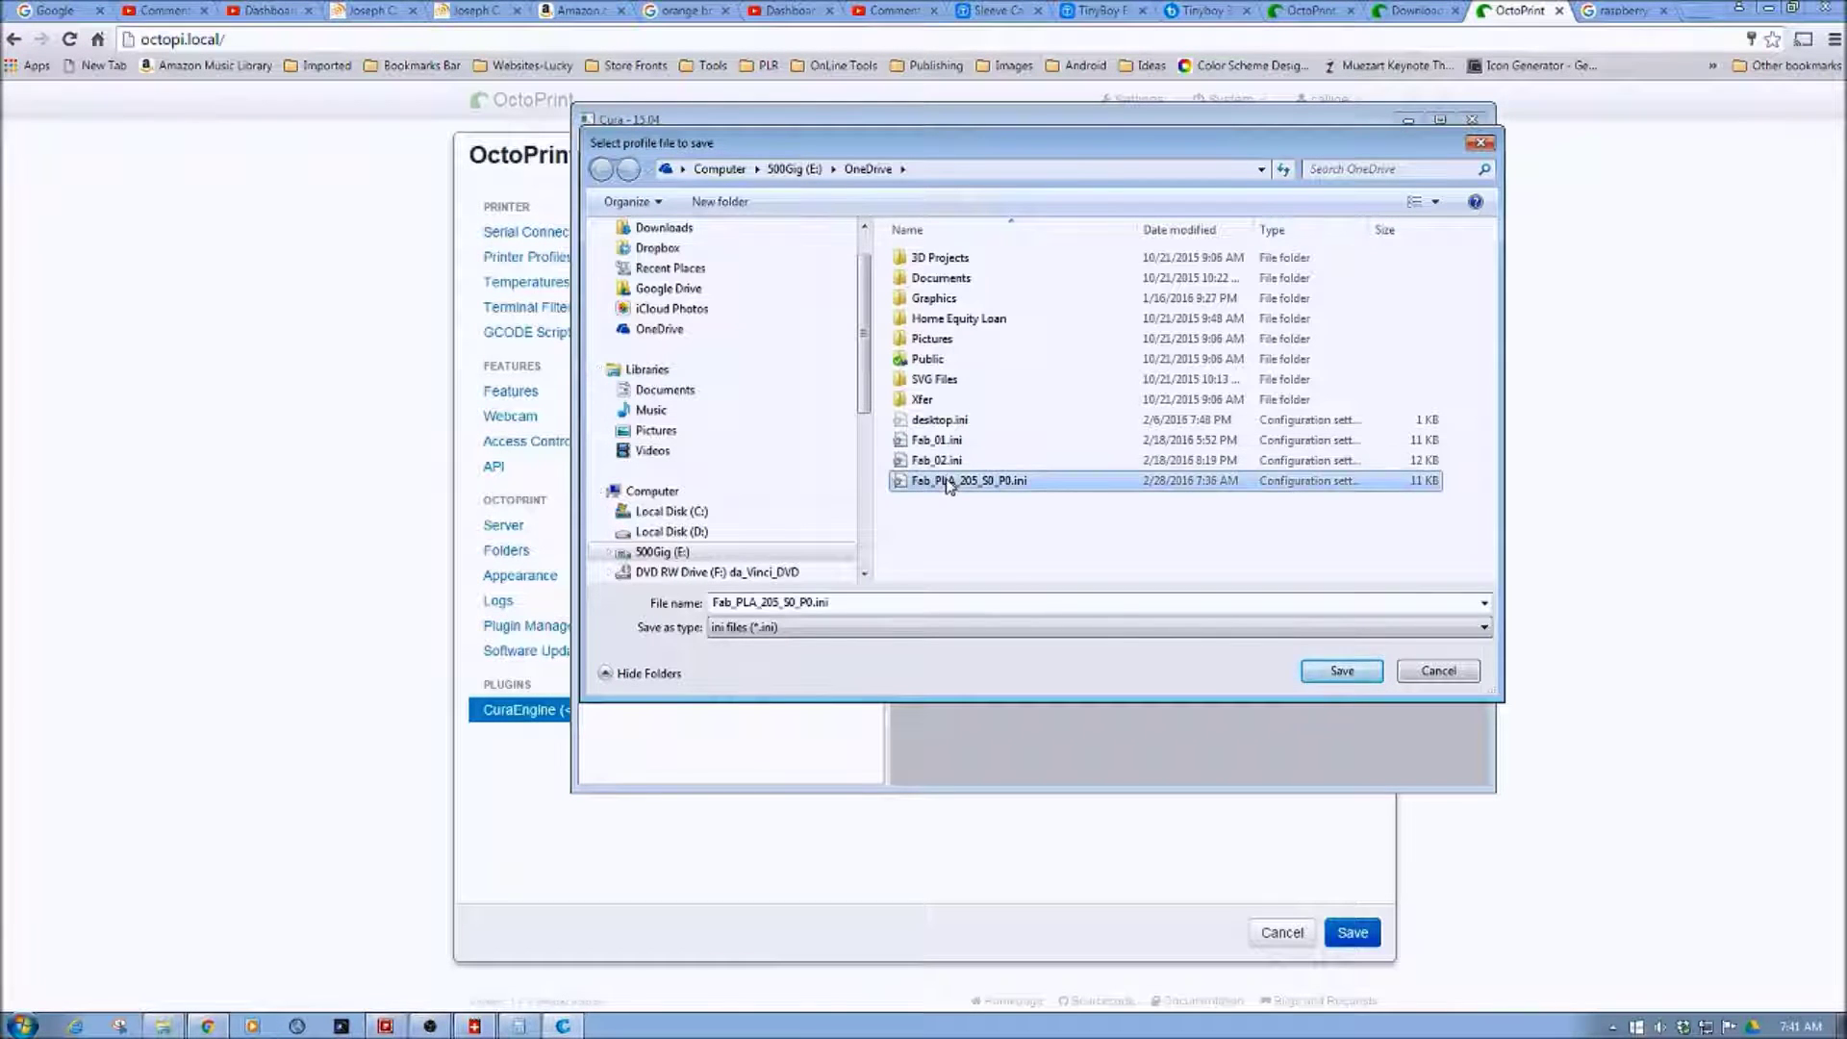
pyautogui.doubleClick(796, 603)
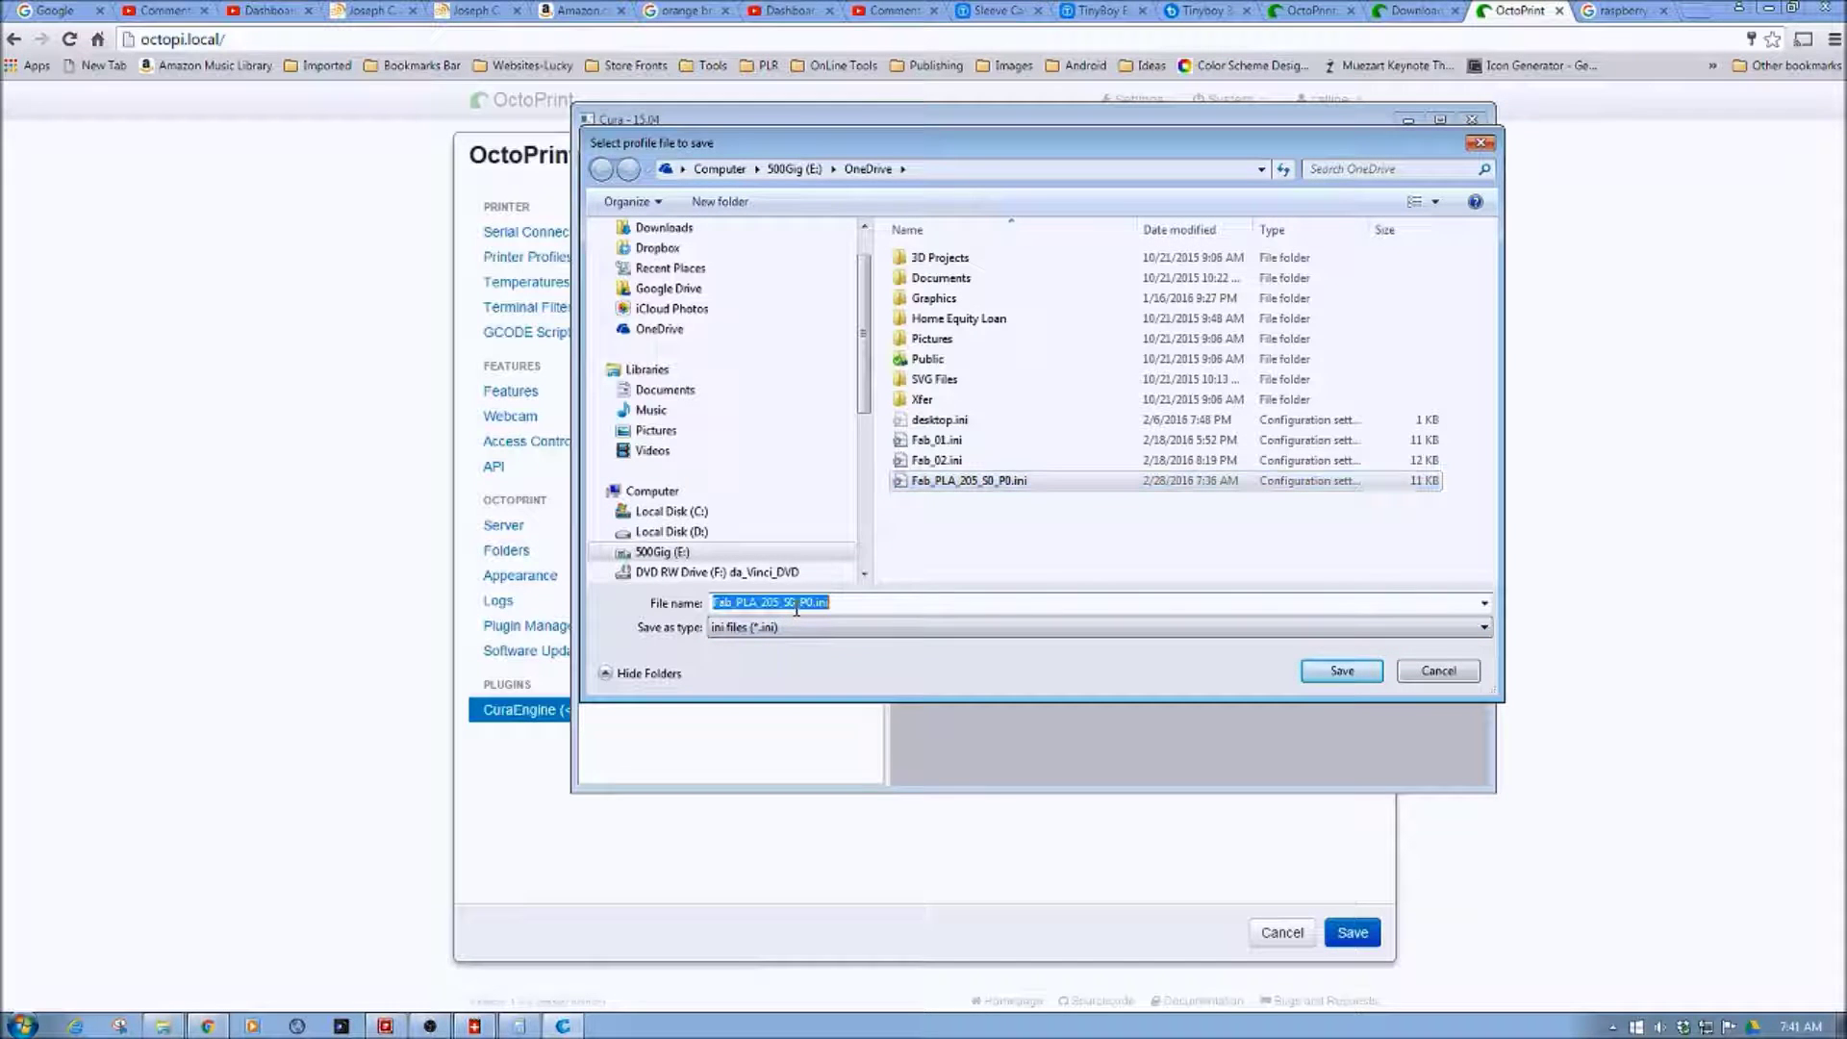
pyautogui.click(797, 603)
pyautogui.press('BackSpace')
pyautogui.write('1')
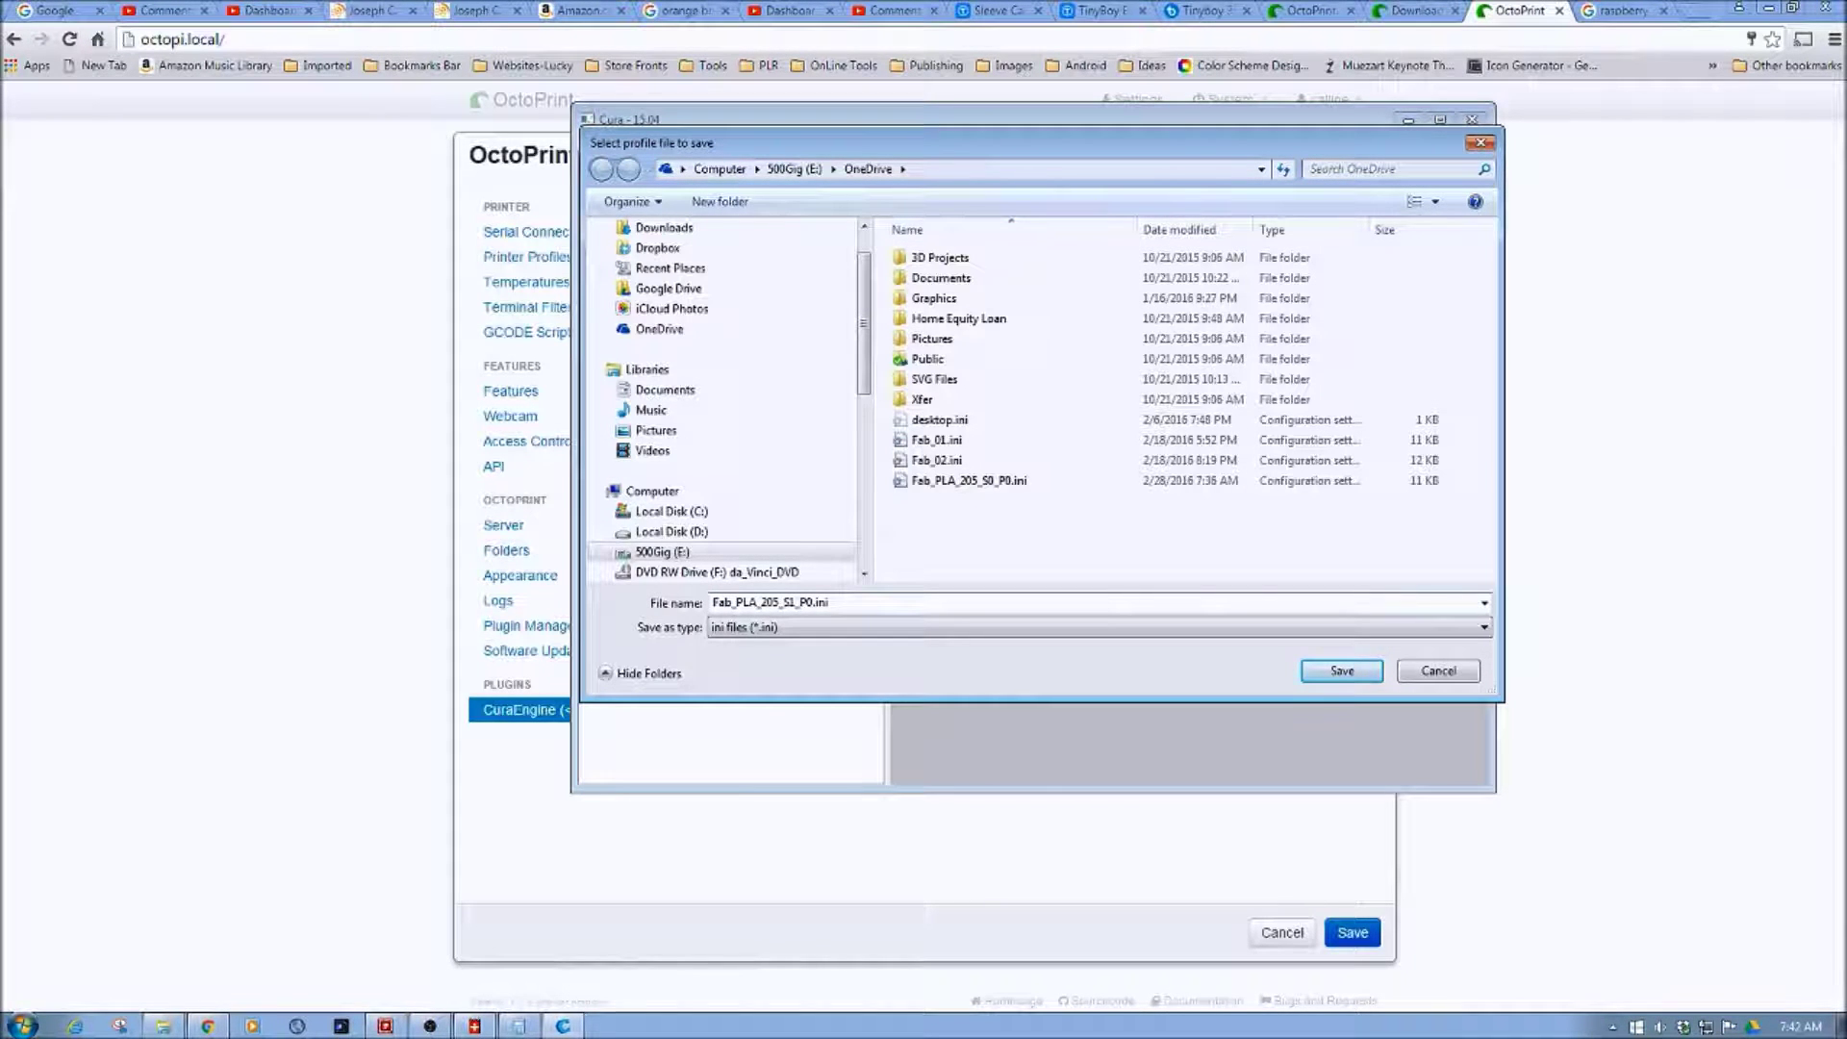
# Save the S1 profile in Cura and import Fab_PLA_205_S1_P0.ini into OctoPrint's CuraEngine profiles.
pyautogui.click(1340, 672)
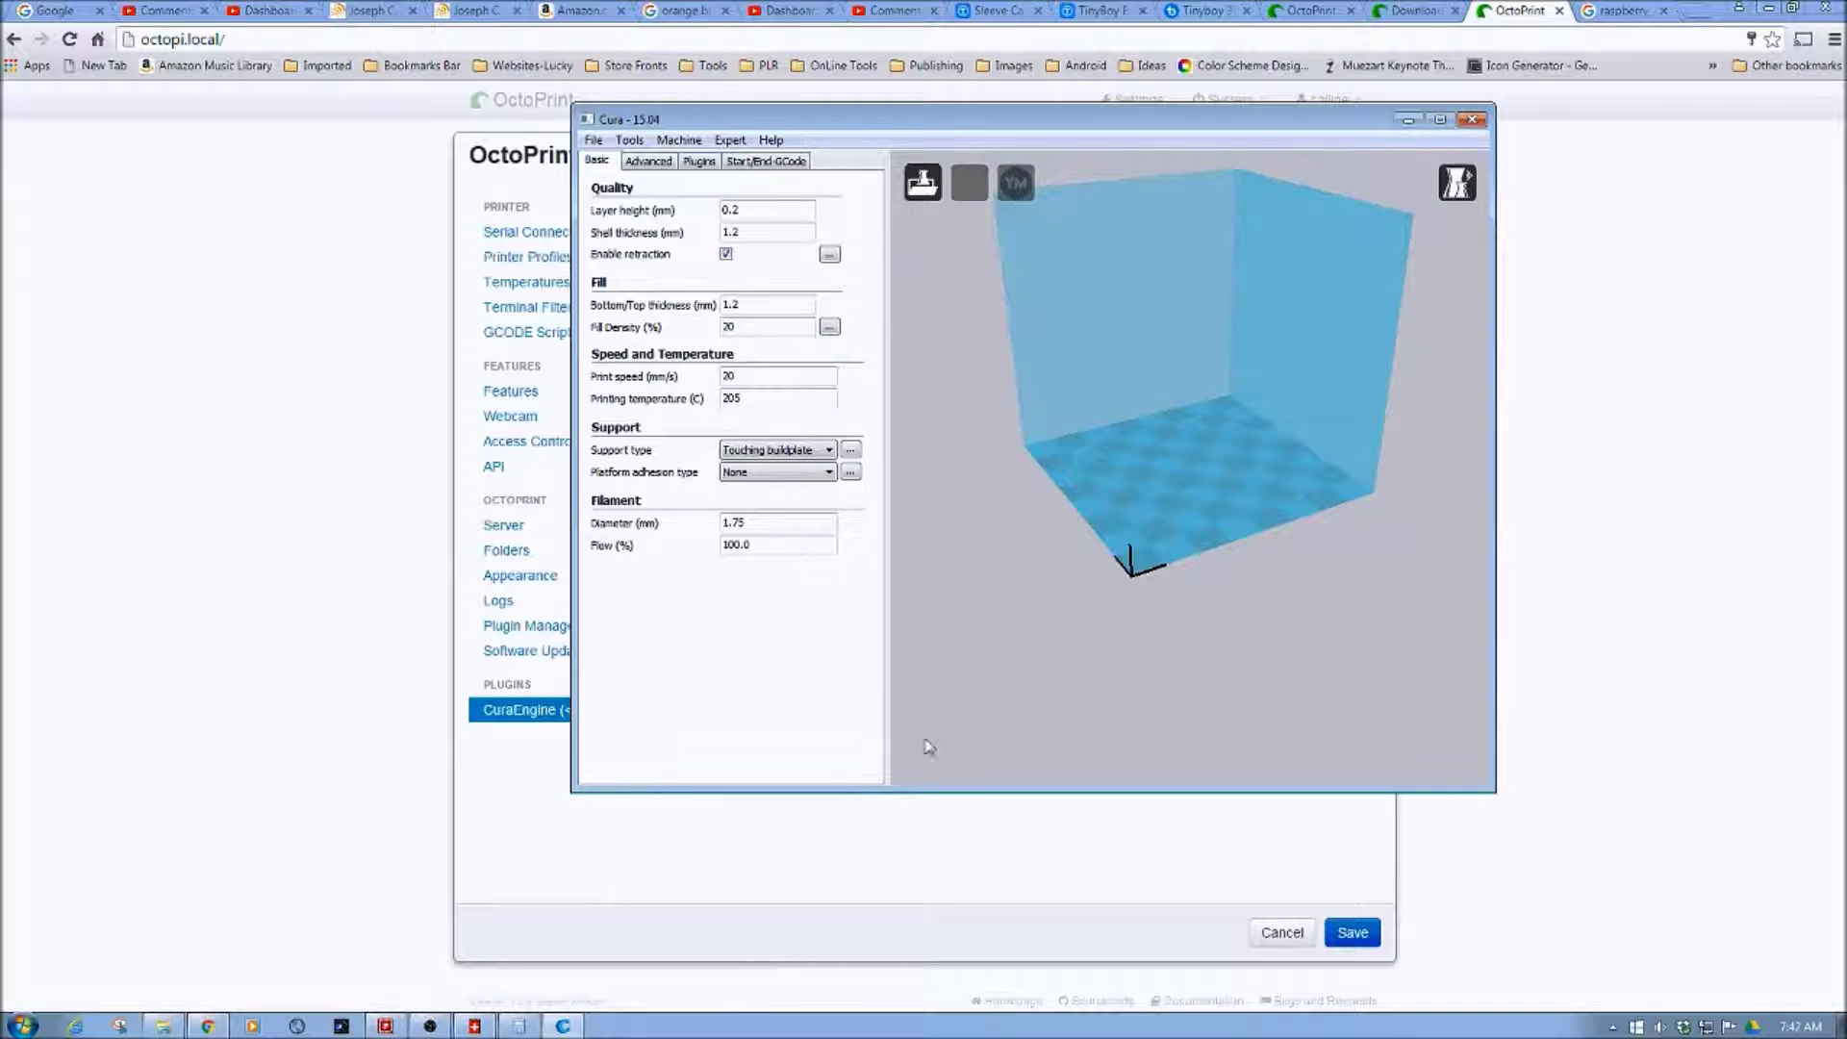
pyautogui.click(635, 899)
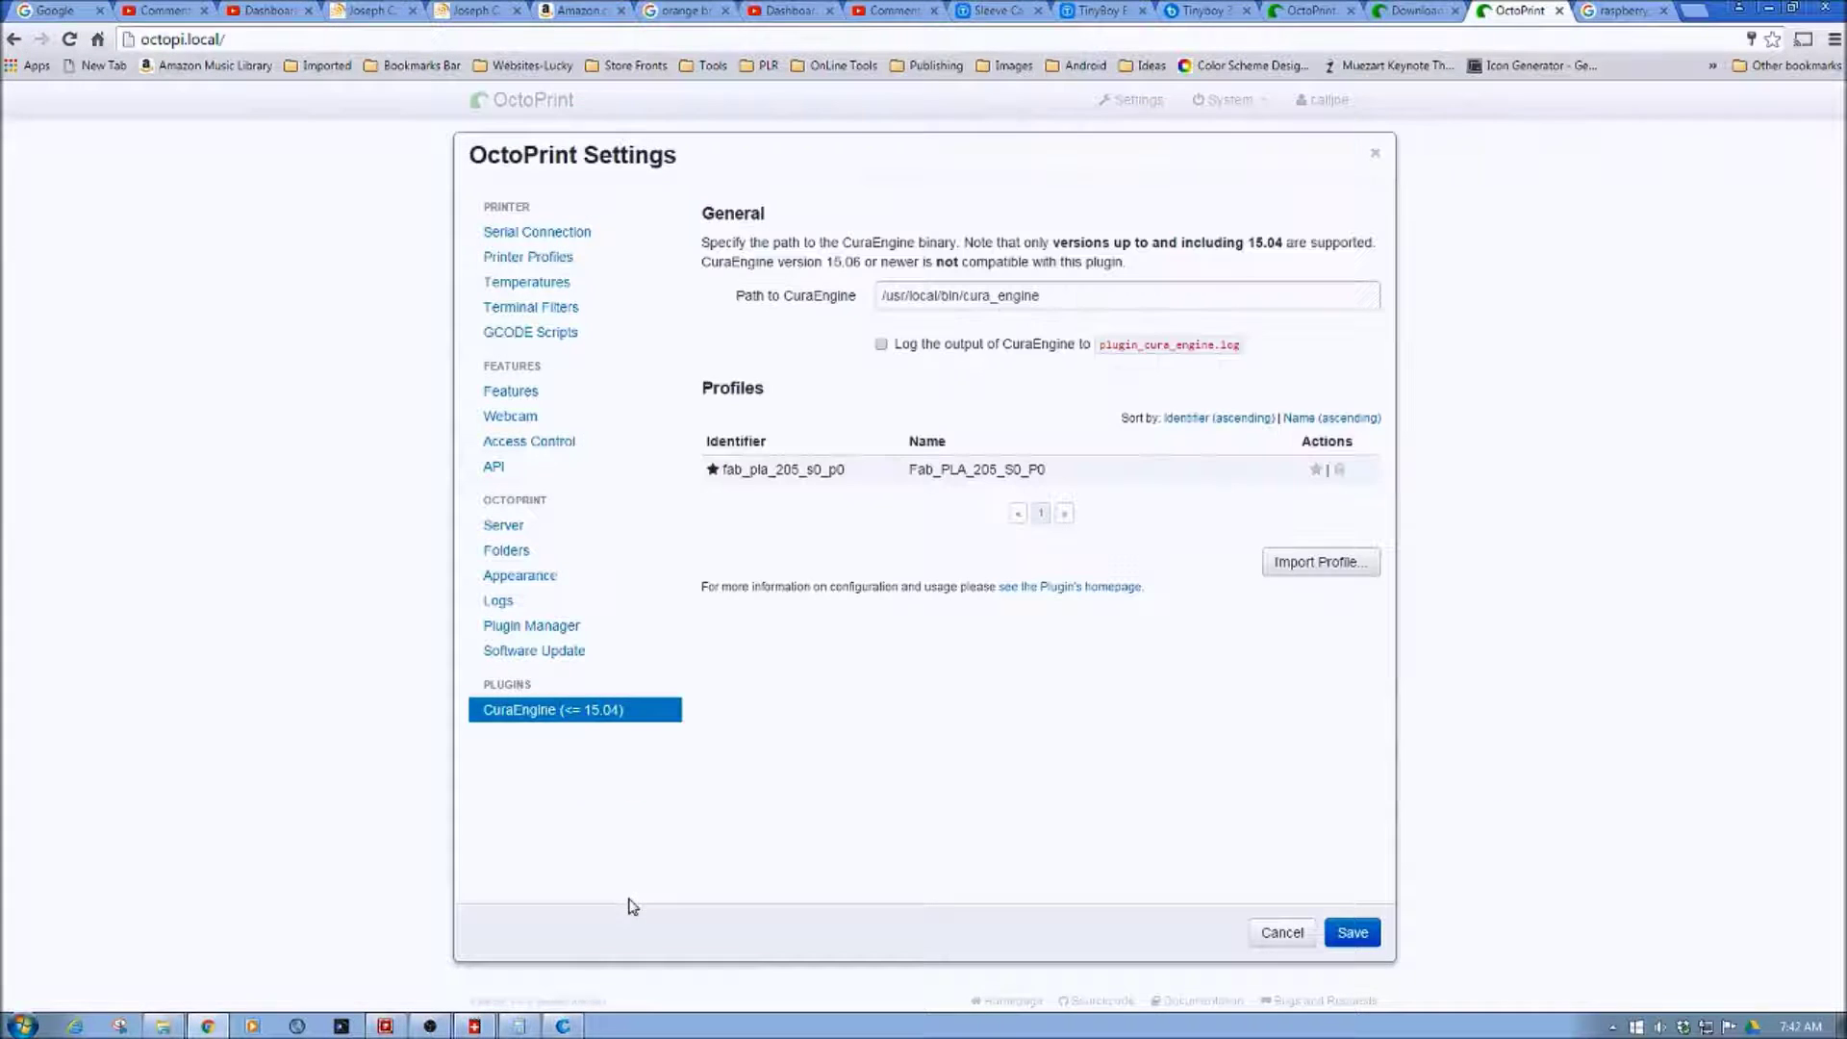
pyautogui.click(1323, 567)
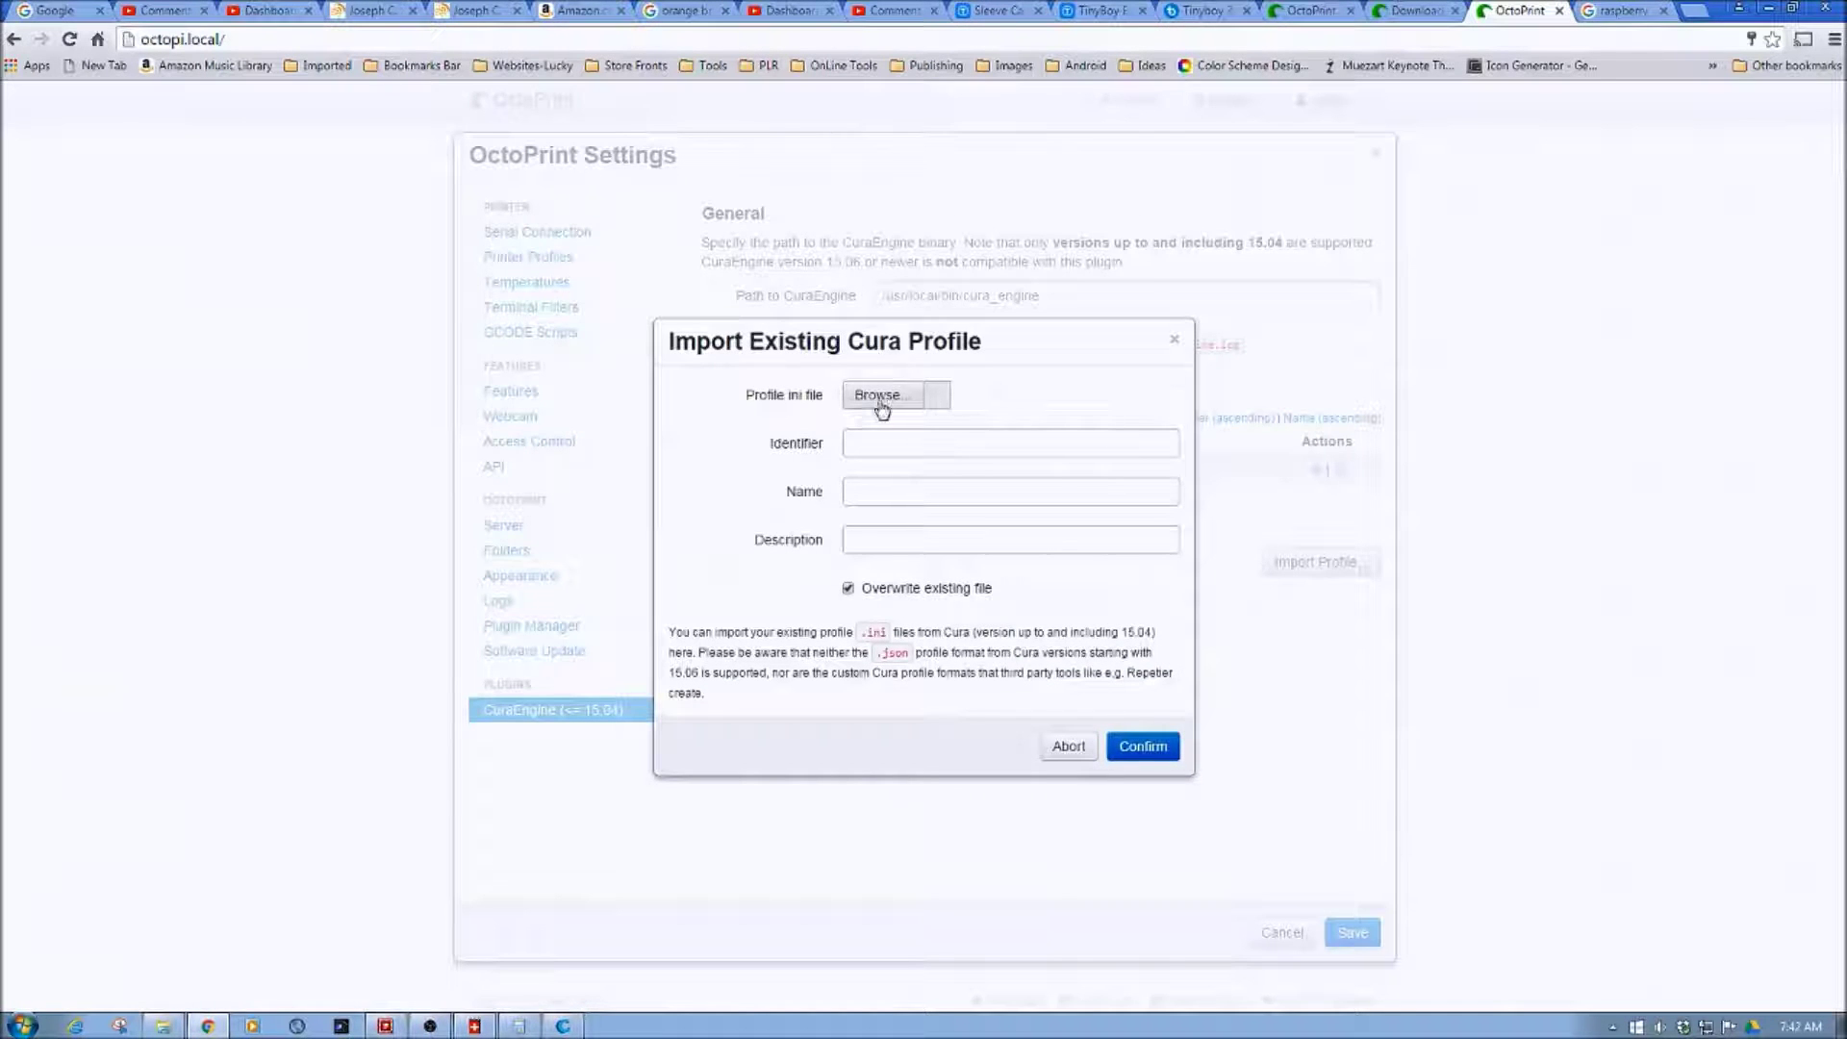
pyautogui.click(878, 395)
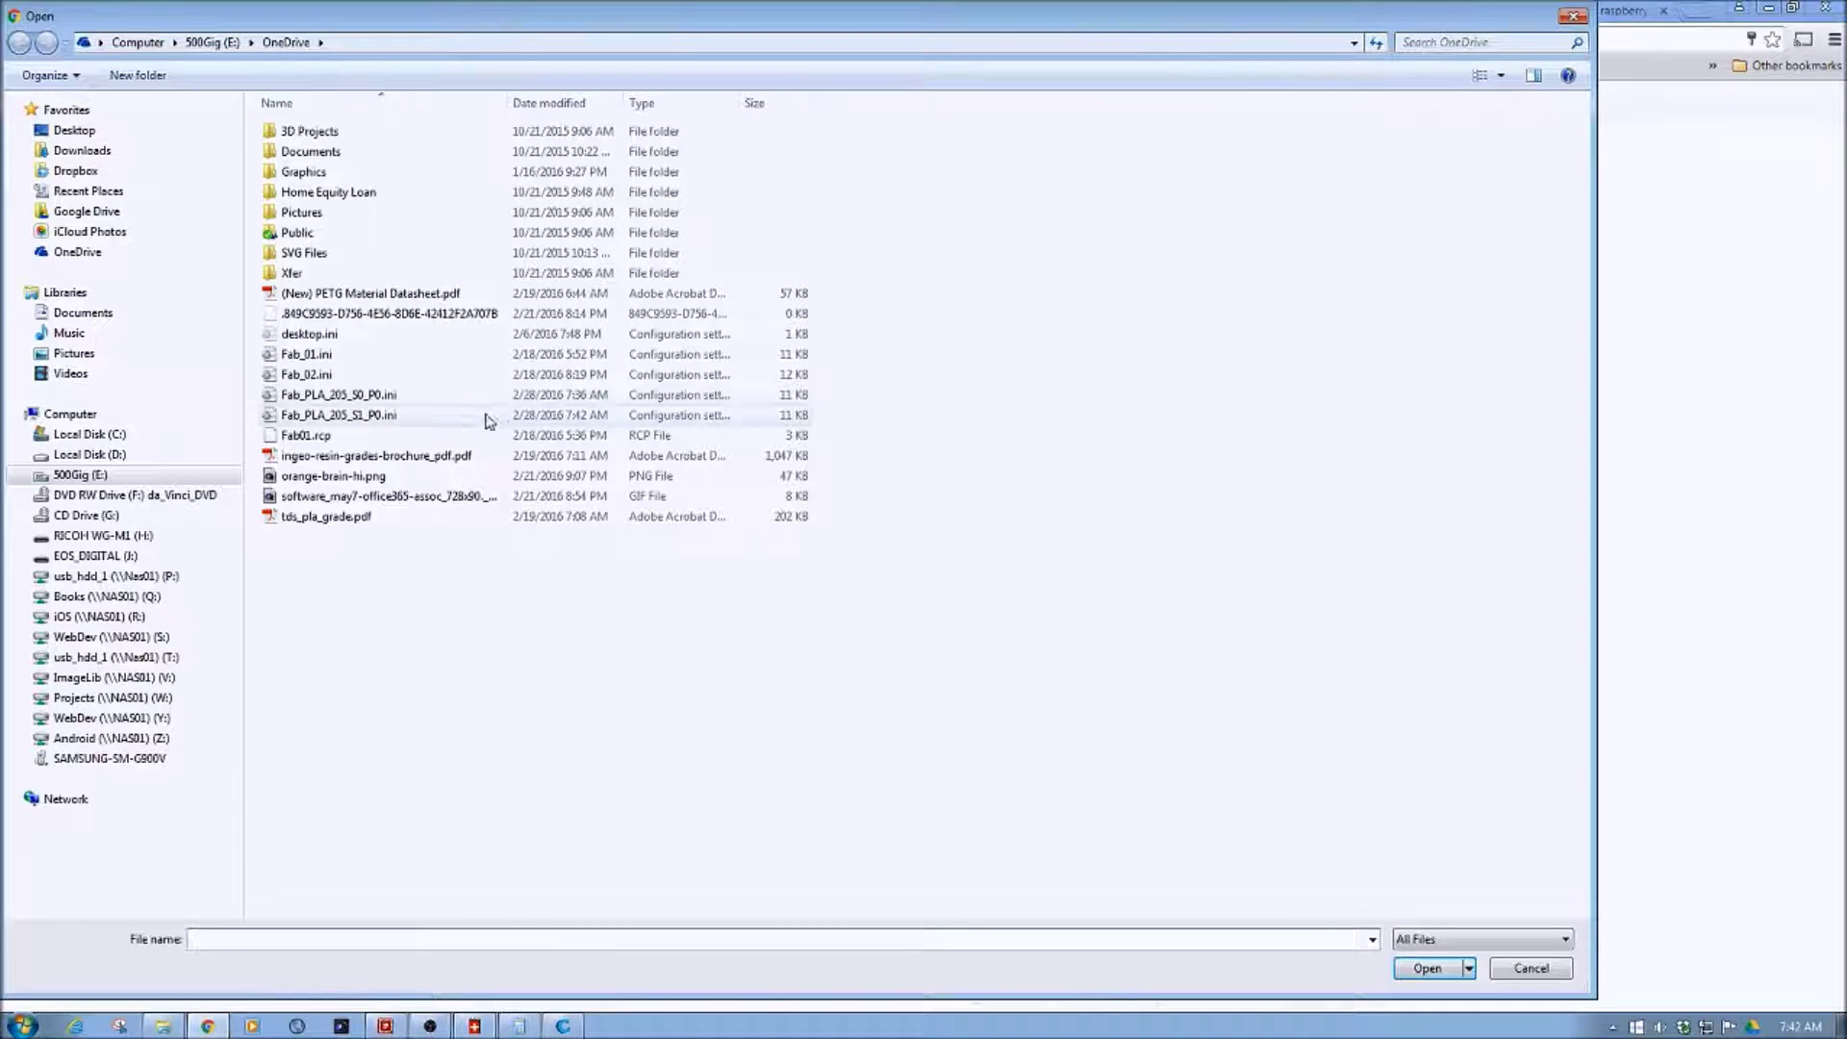
pyautogui.click(430, 415)
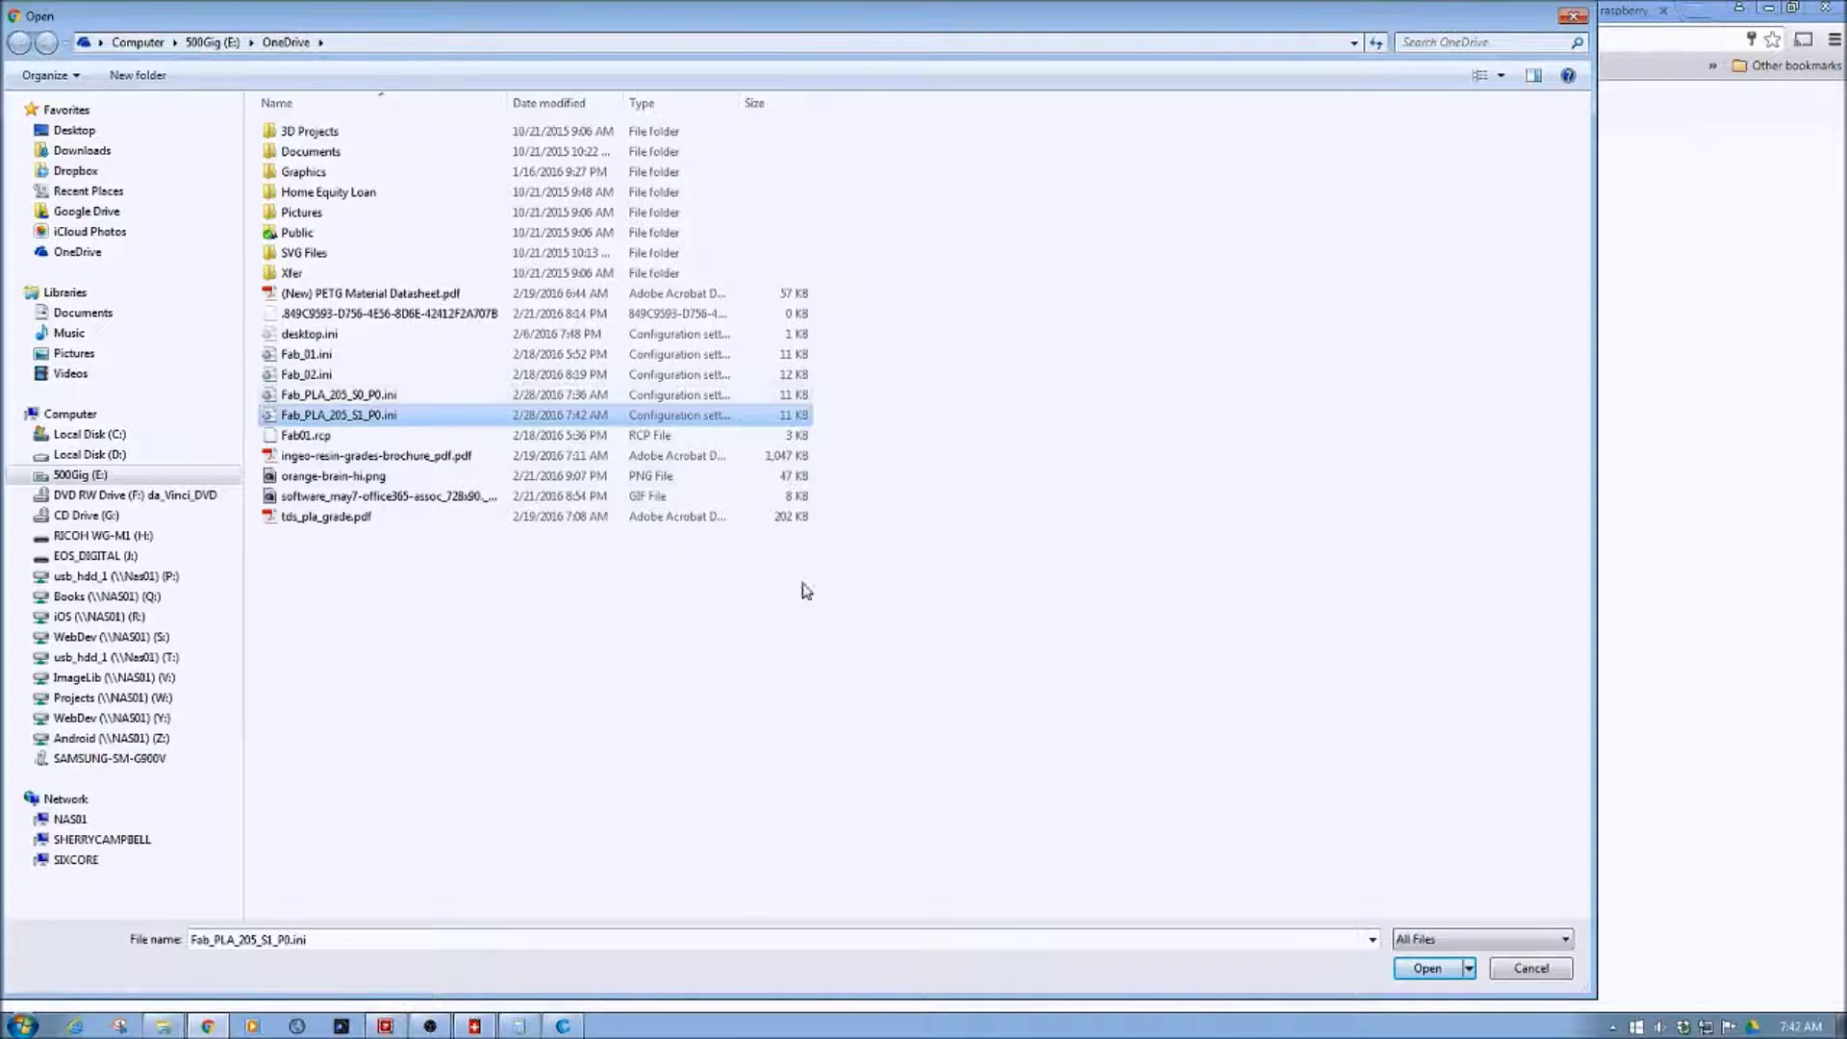
pyautogui.click(1417, 970)
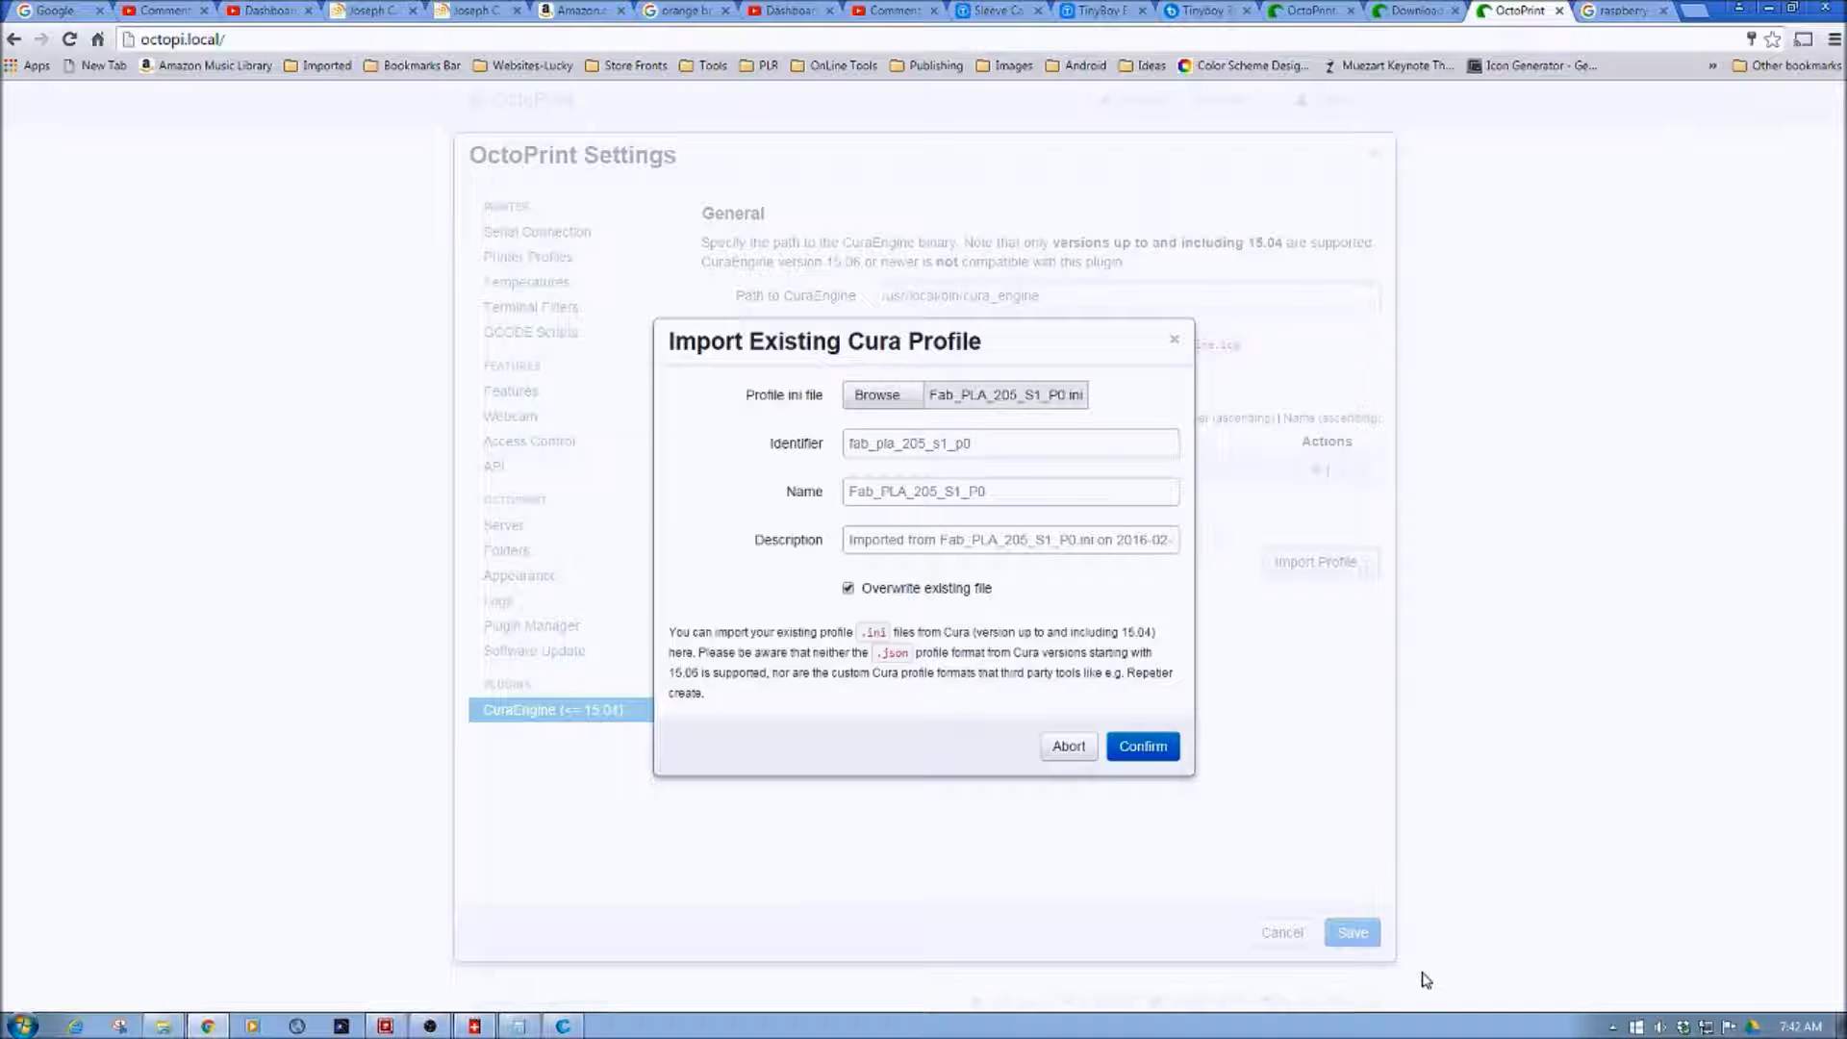
pyautogui.click(1135, 749)
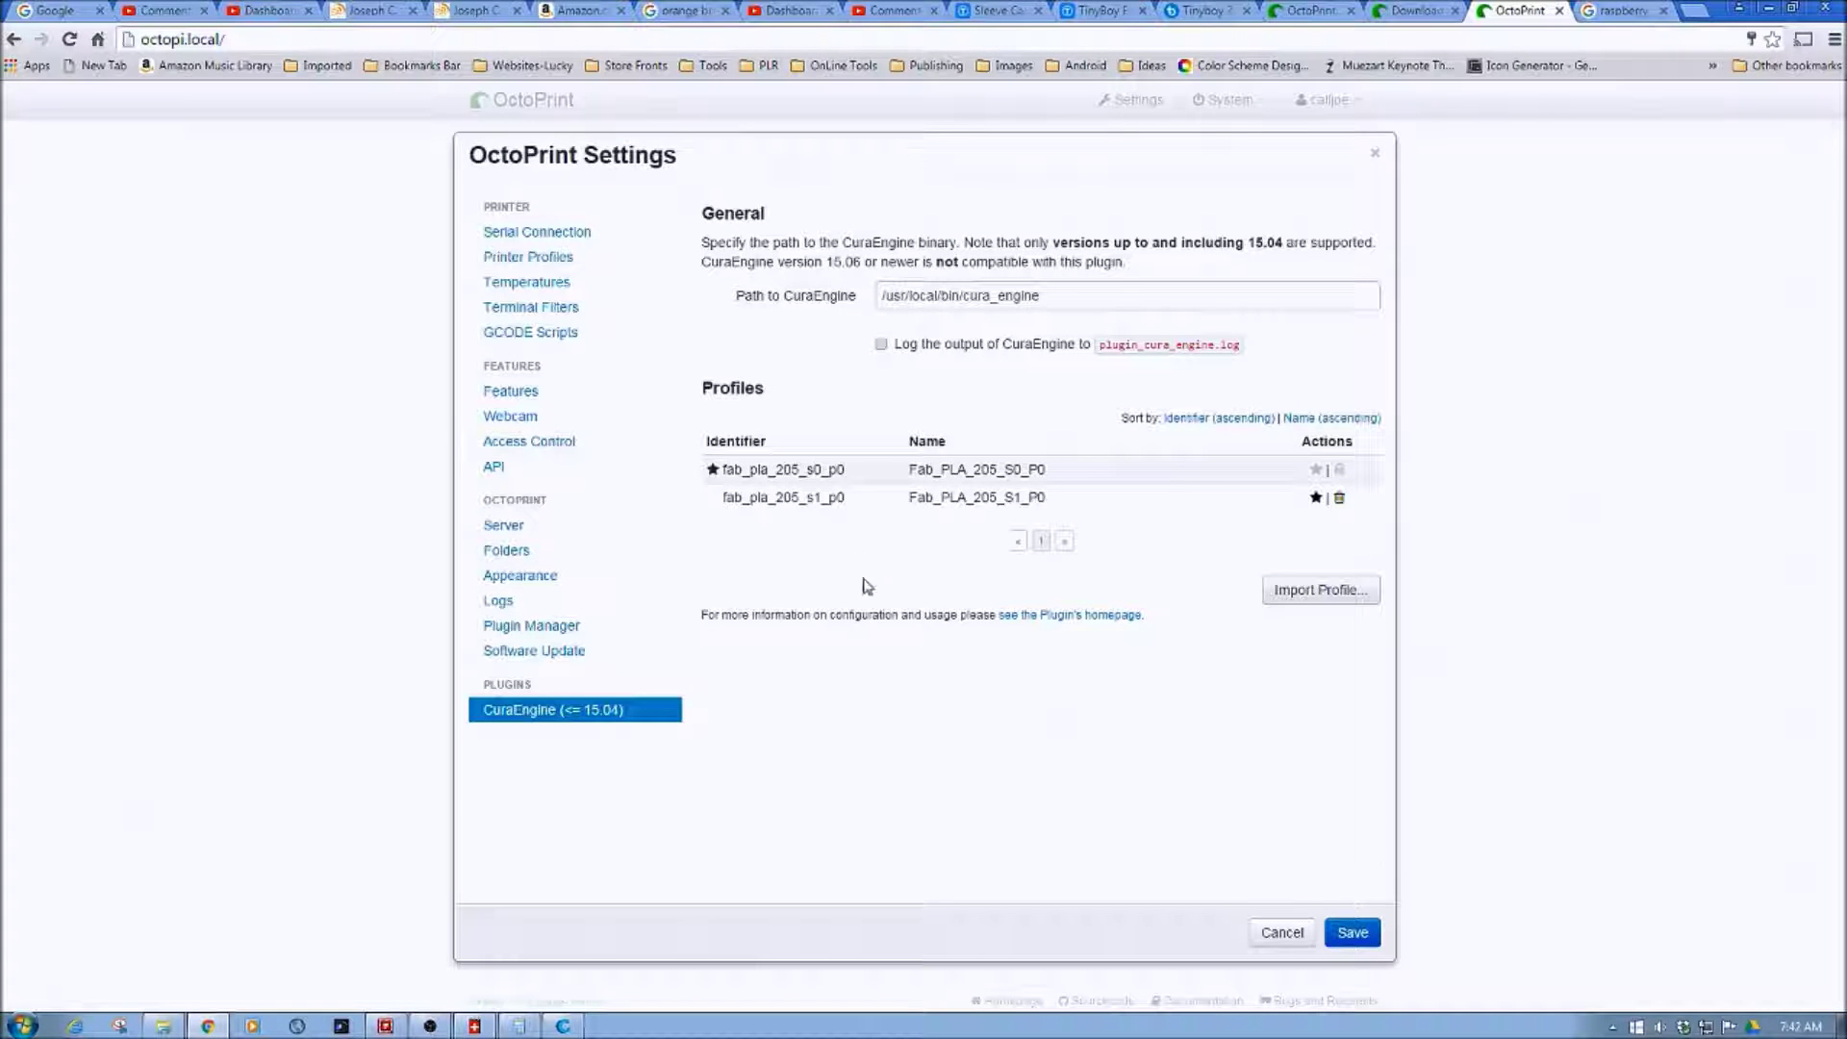
# Set Cura's support type to Everywhere.
pyautogui.click(564, 1027)
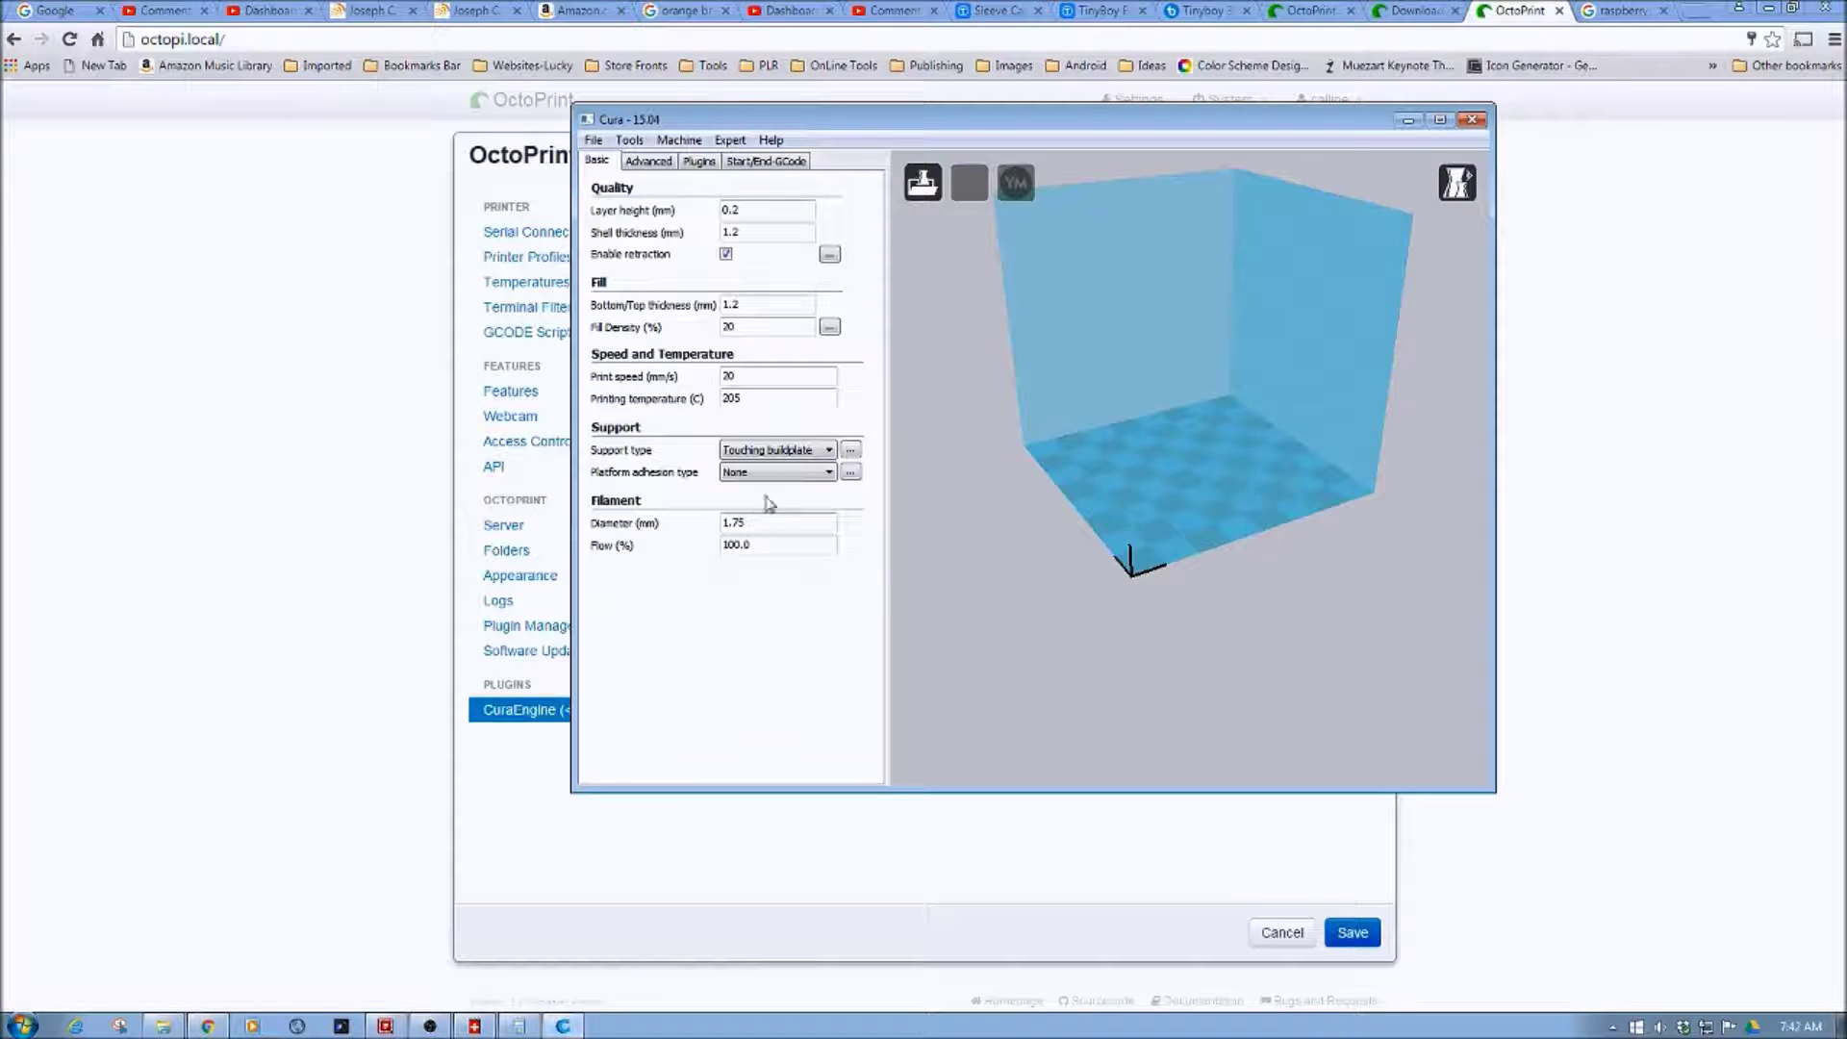
pyautogui.click(831, 451)
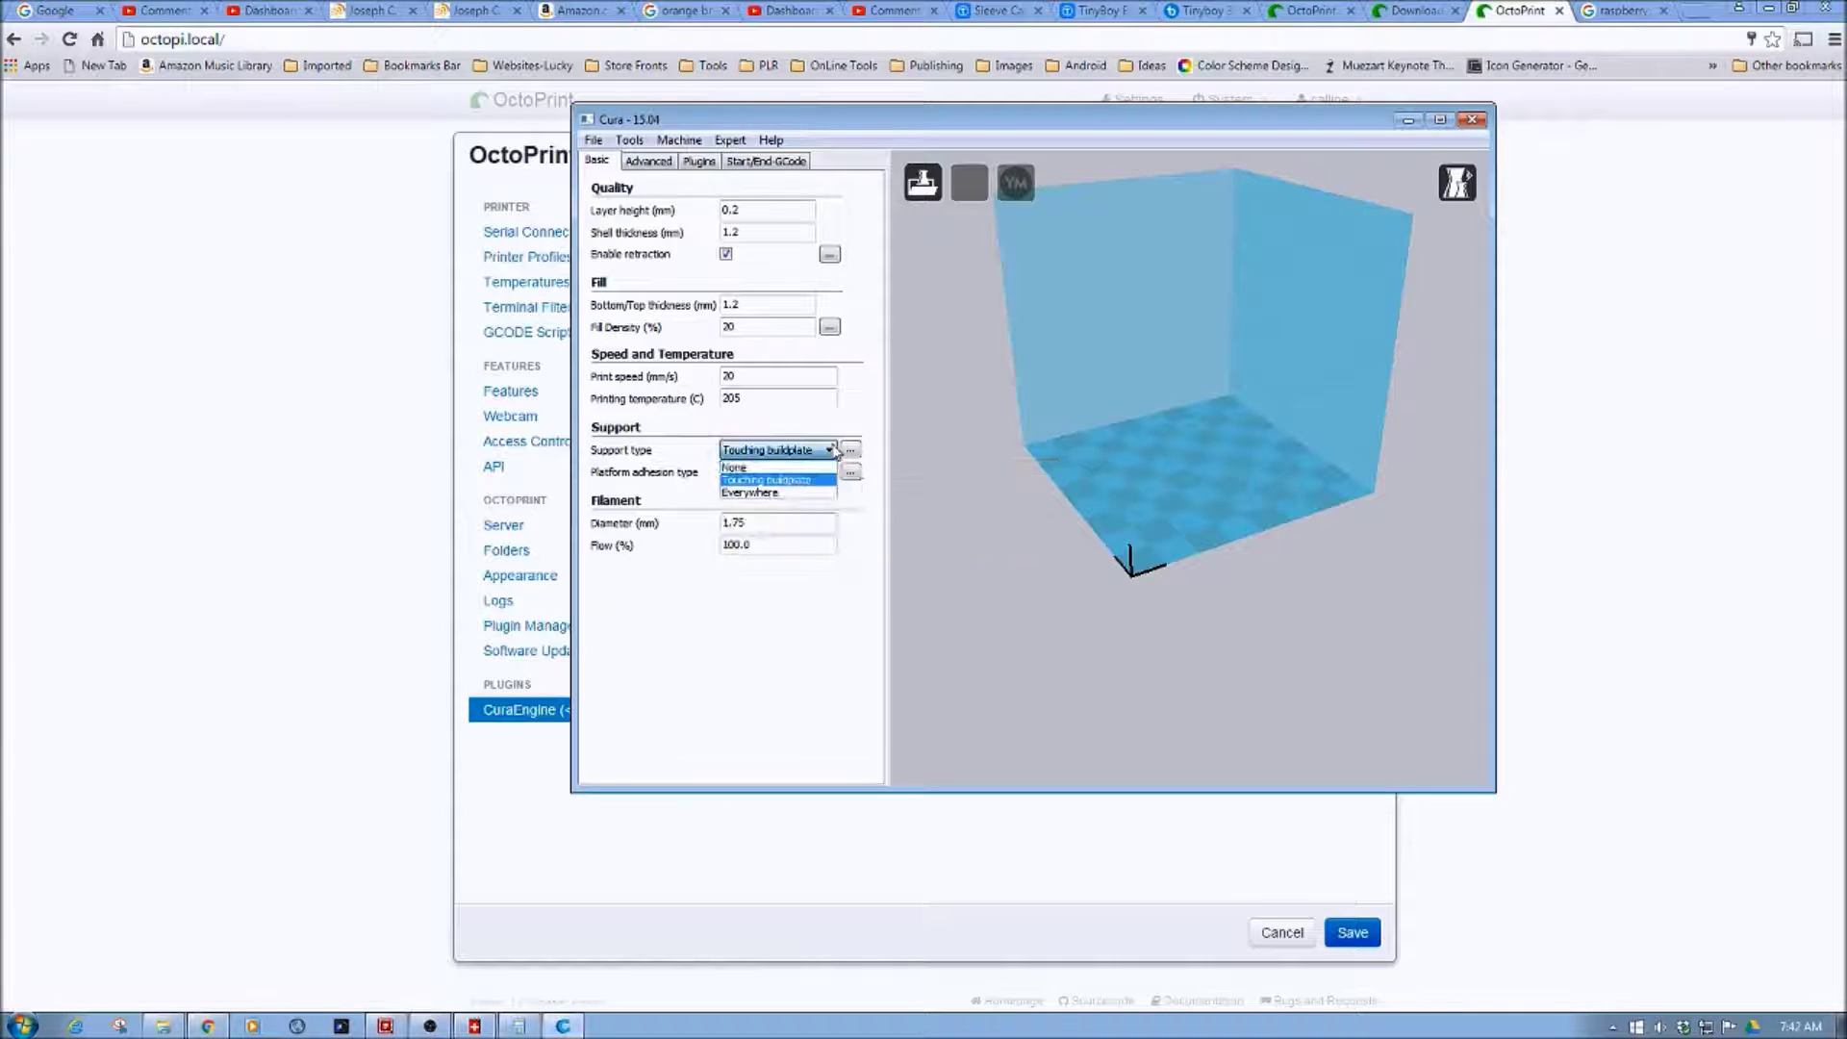
pyautogui.click(789, 492)
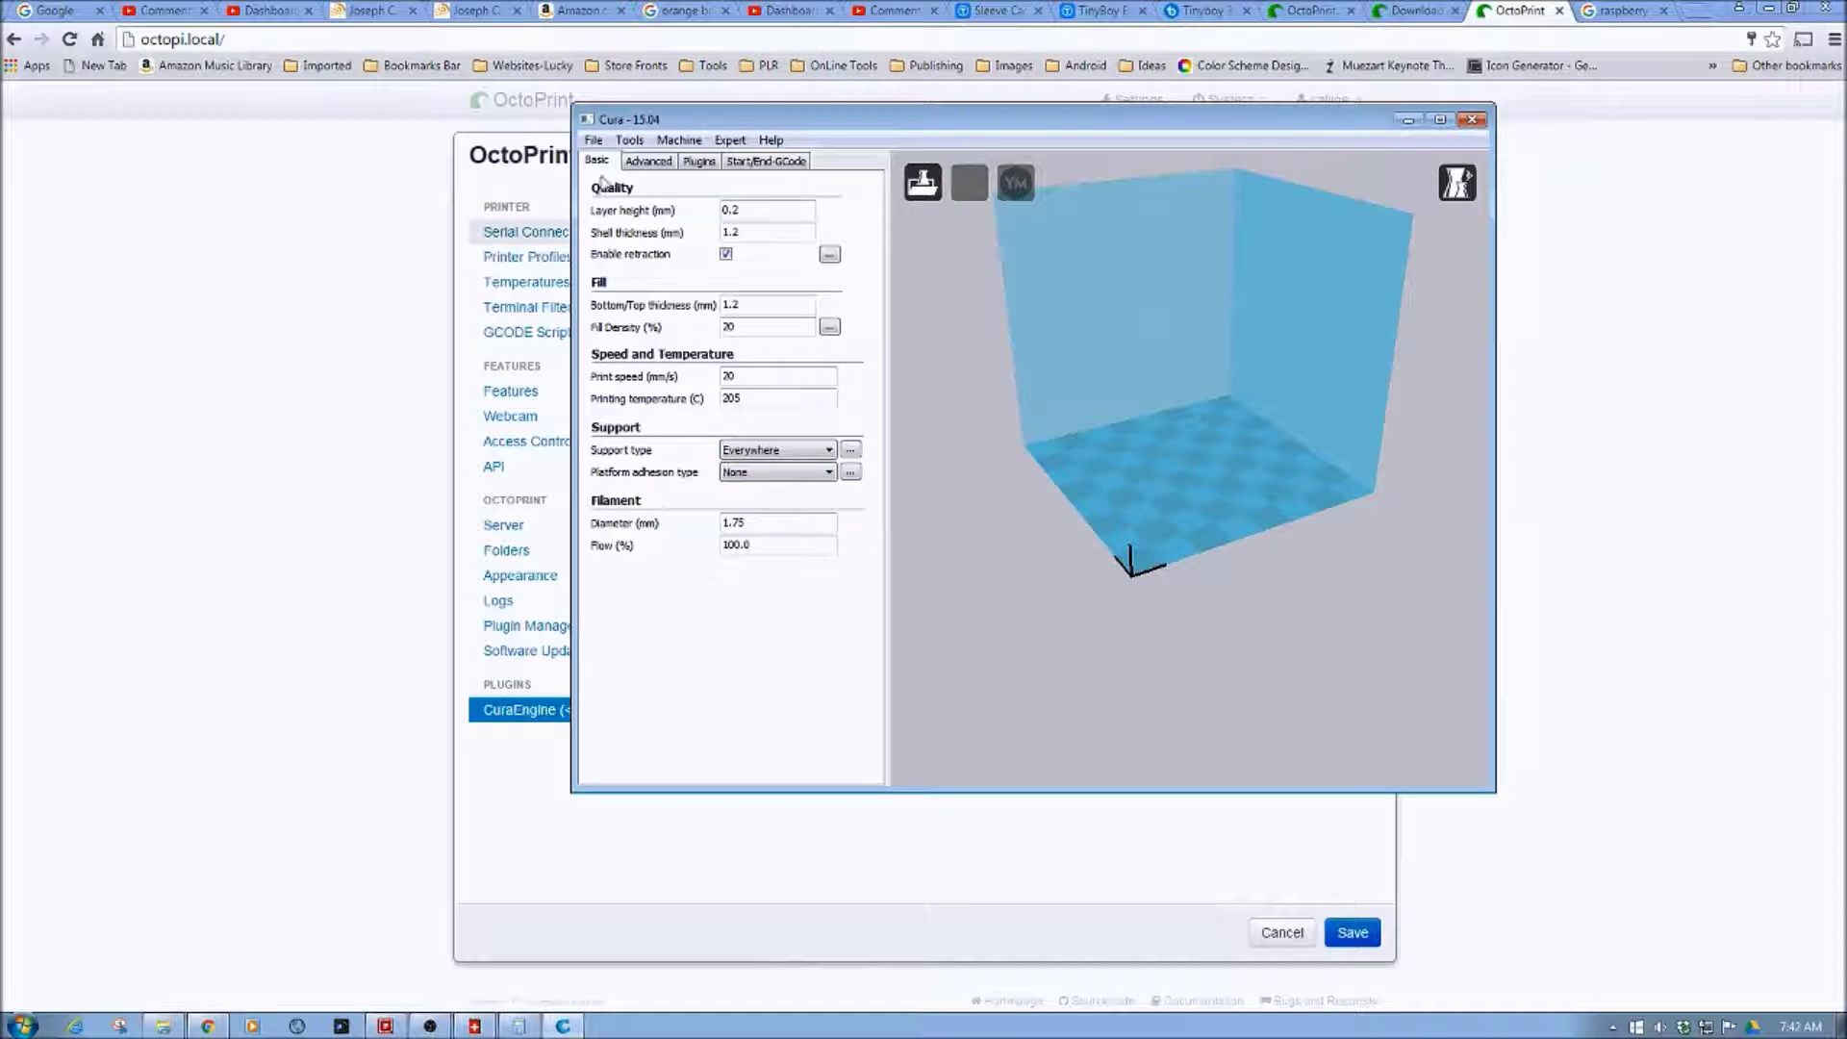
# Save the profile as Fab_PLA_205_S2_P0.ini, adapting the S1 file name.
pyautogui.click(595, 141)
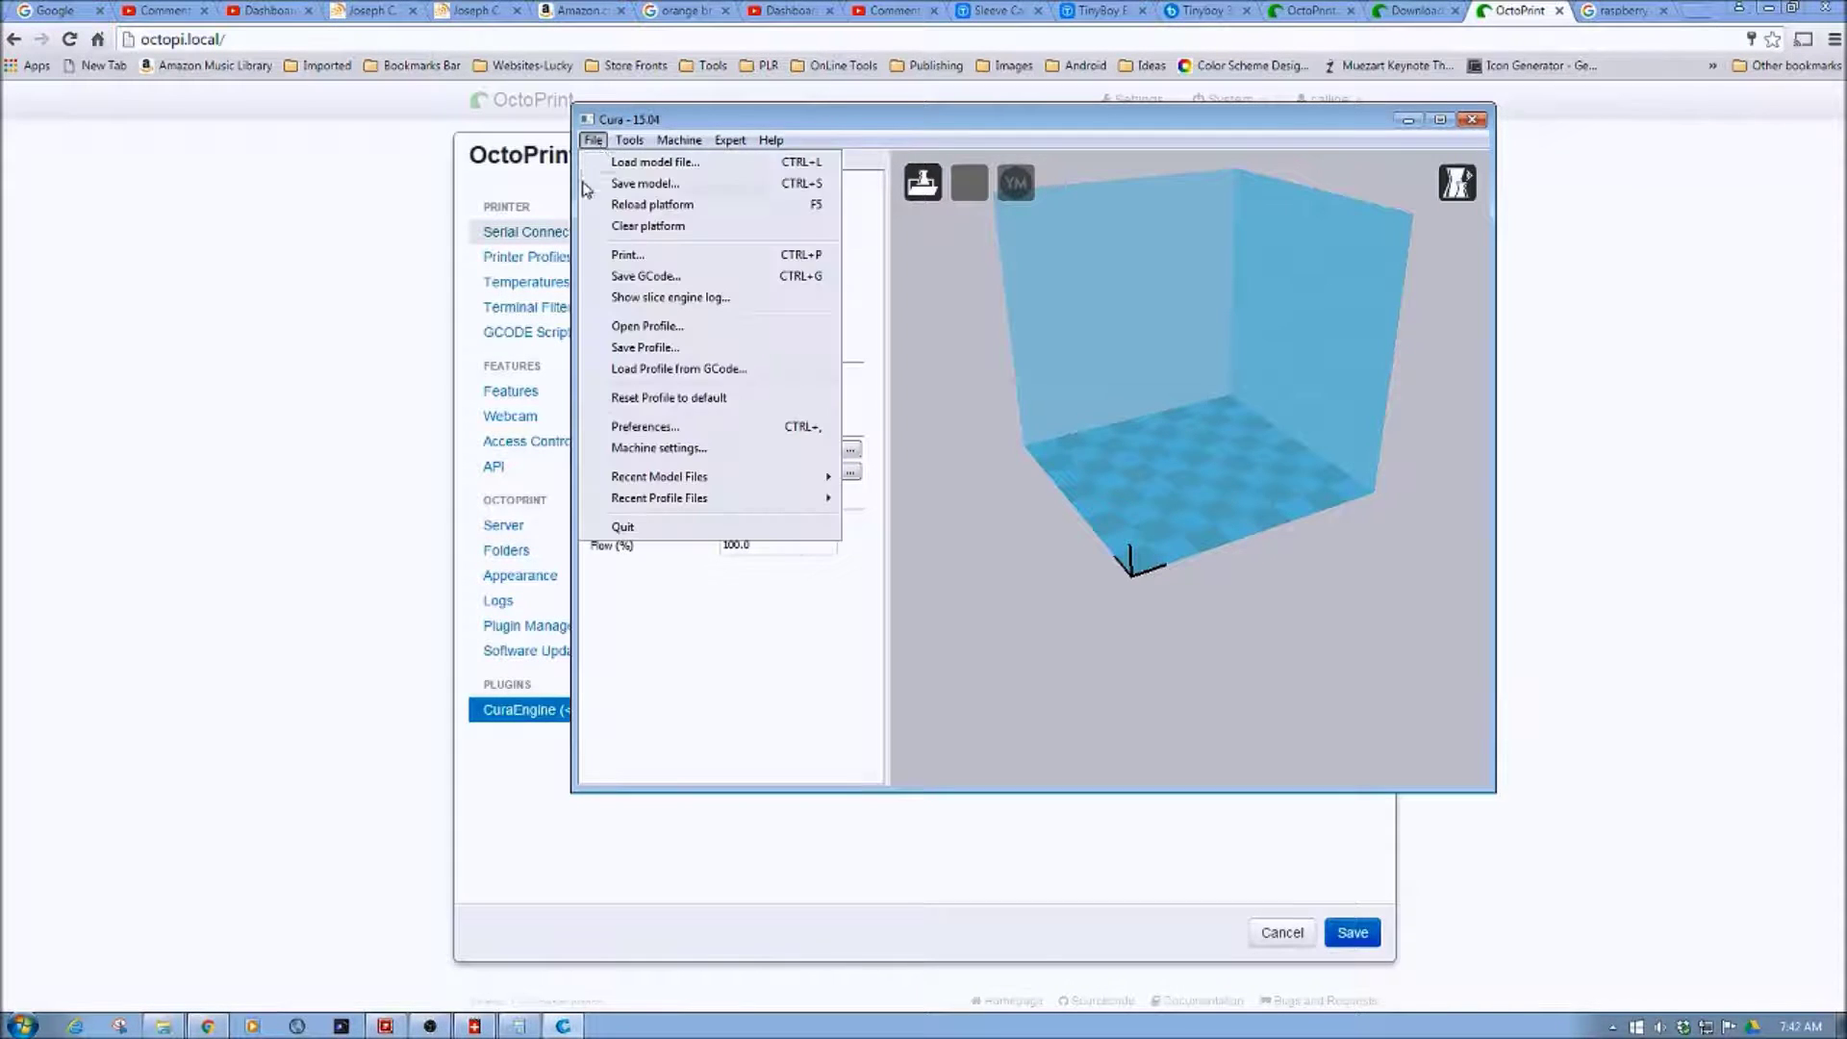
pyautogui.click(642, 349)
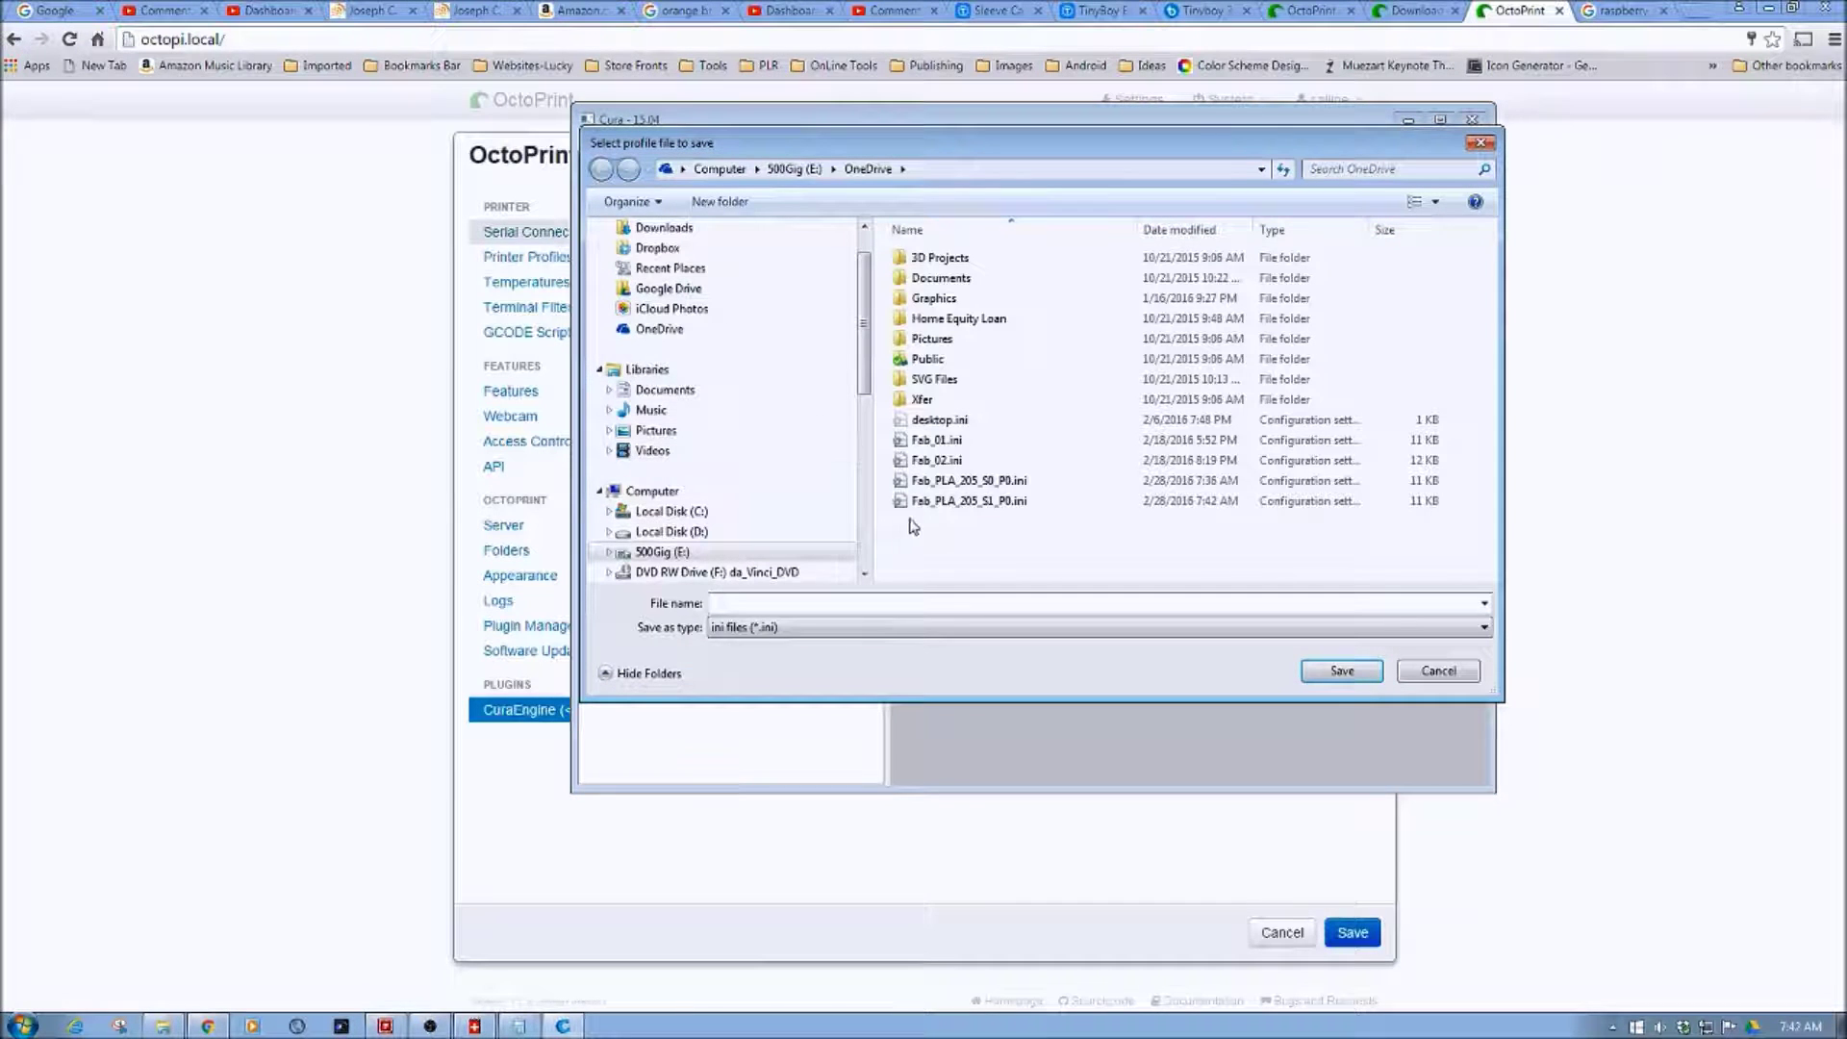
pyautogui.click(963, 501)
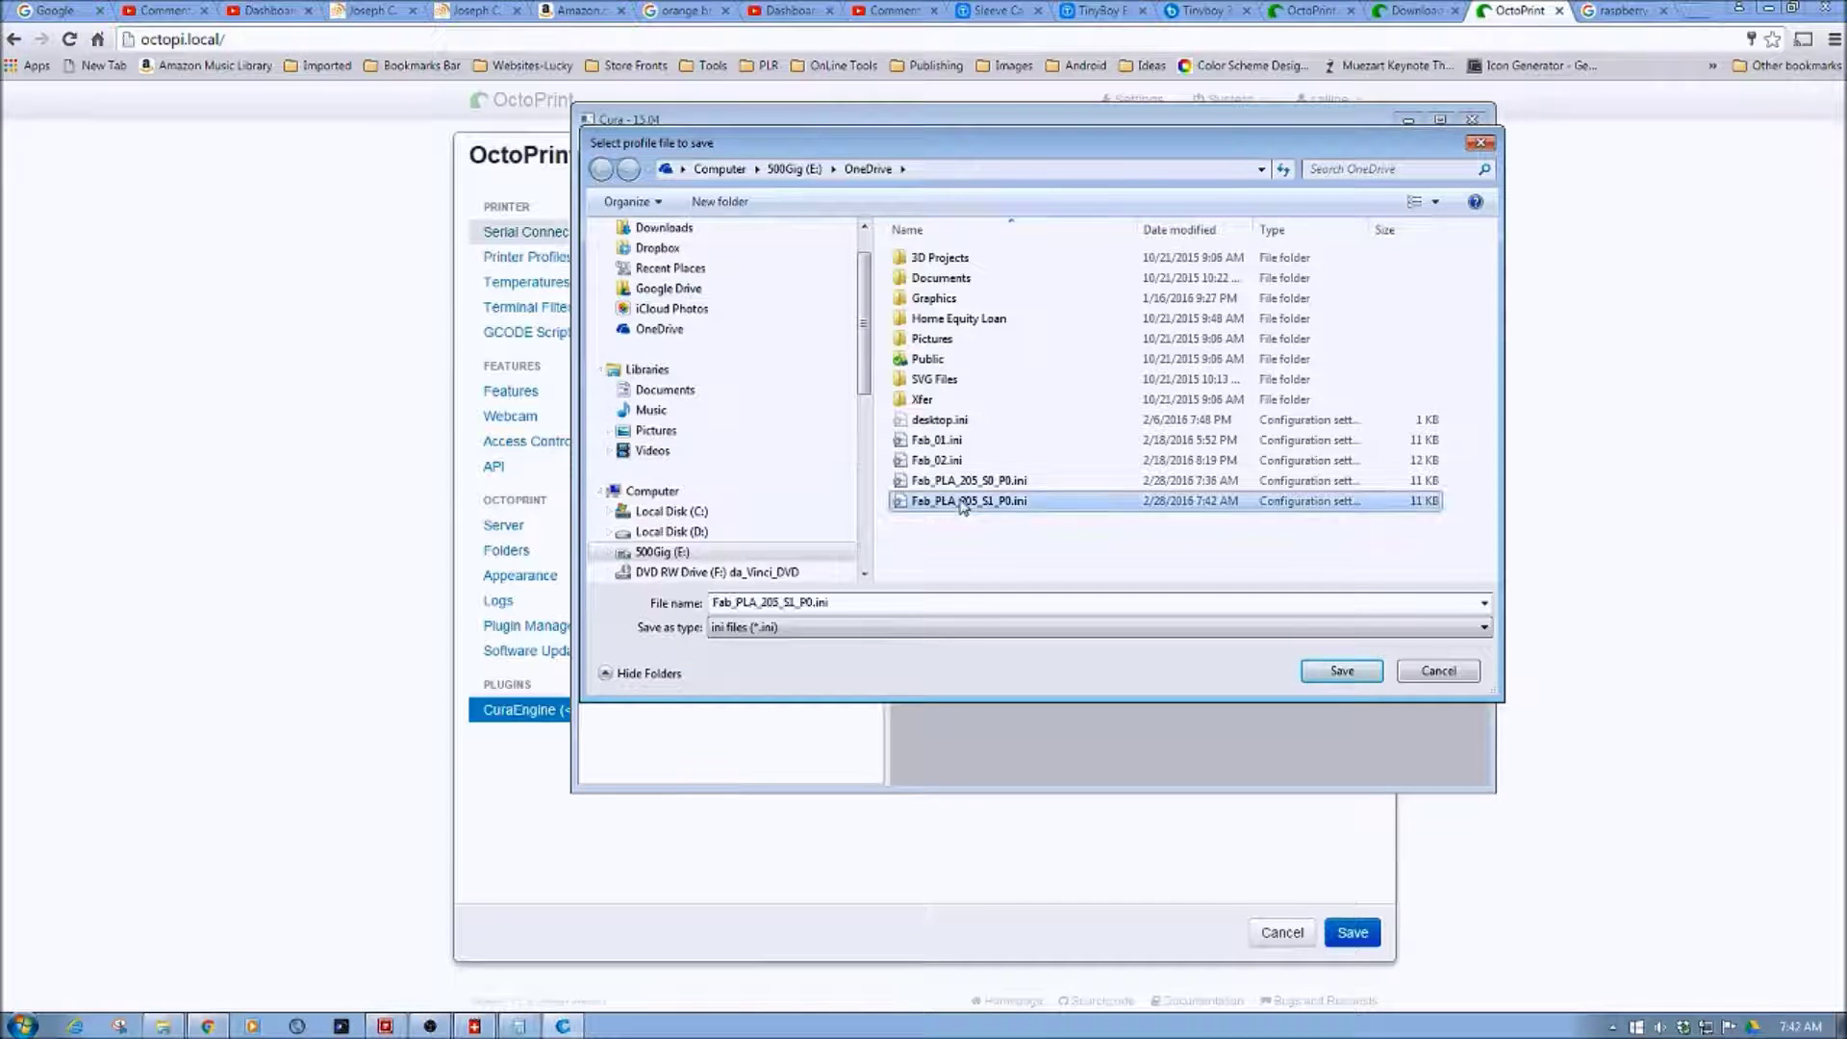
pyautogui.click(795, 601)
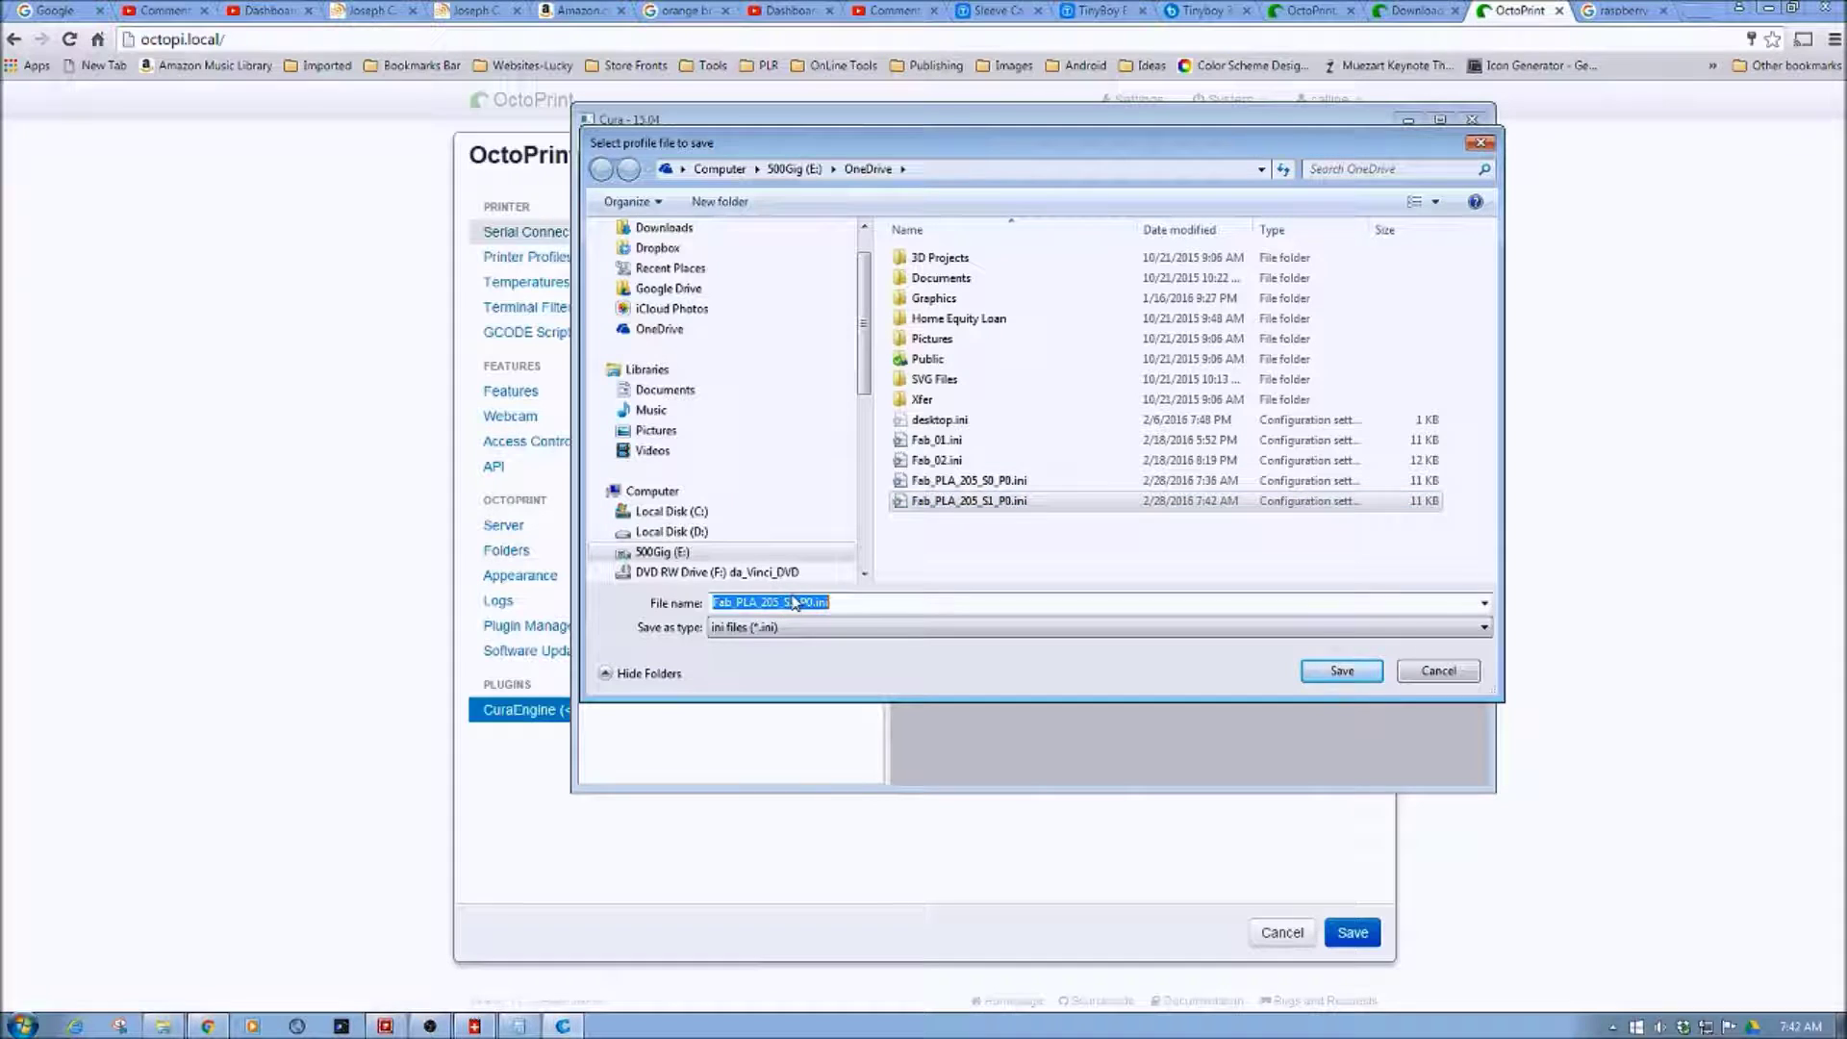
pyautogui.click(795, 602)
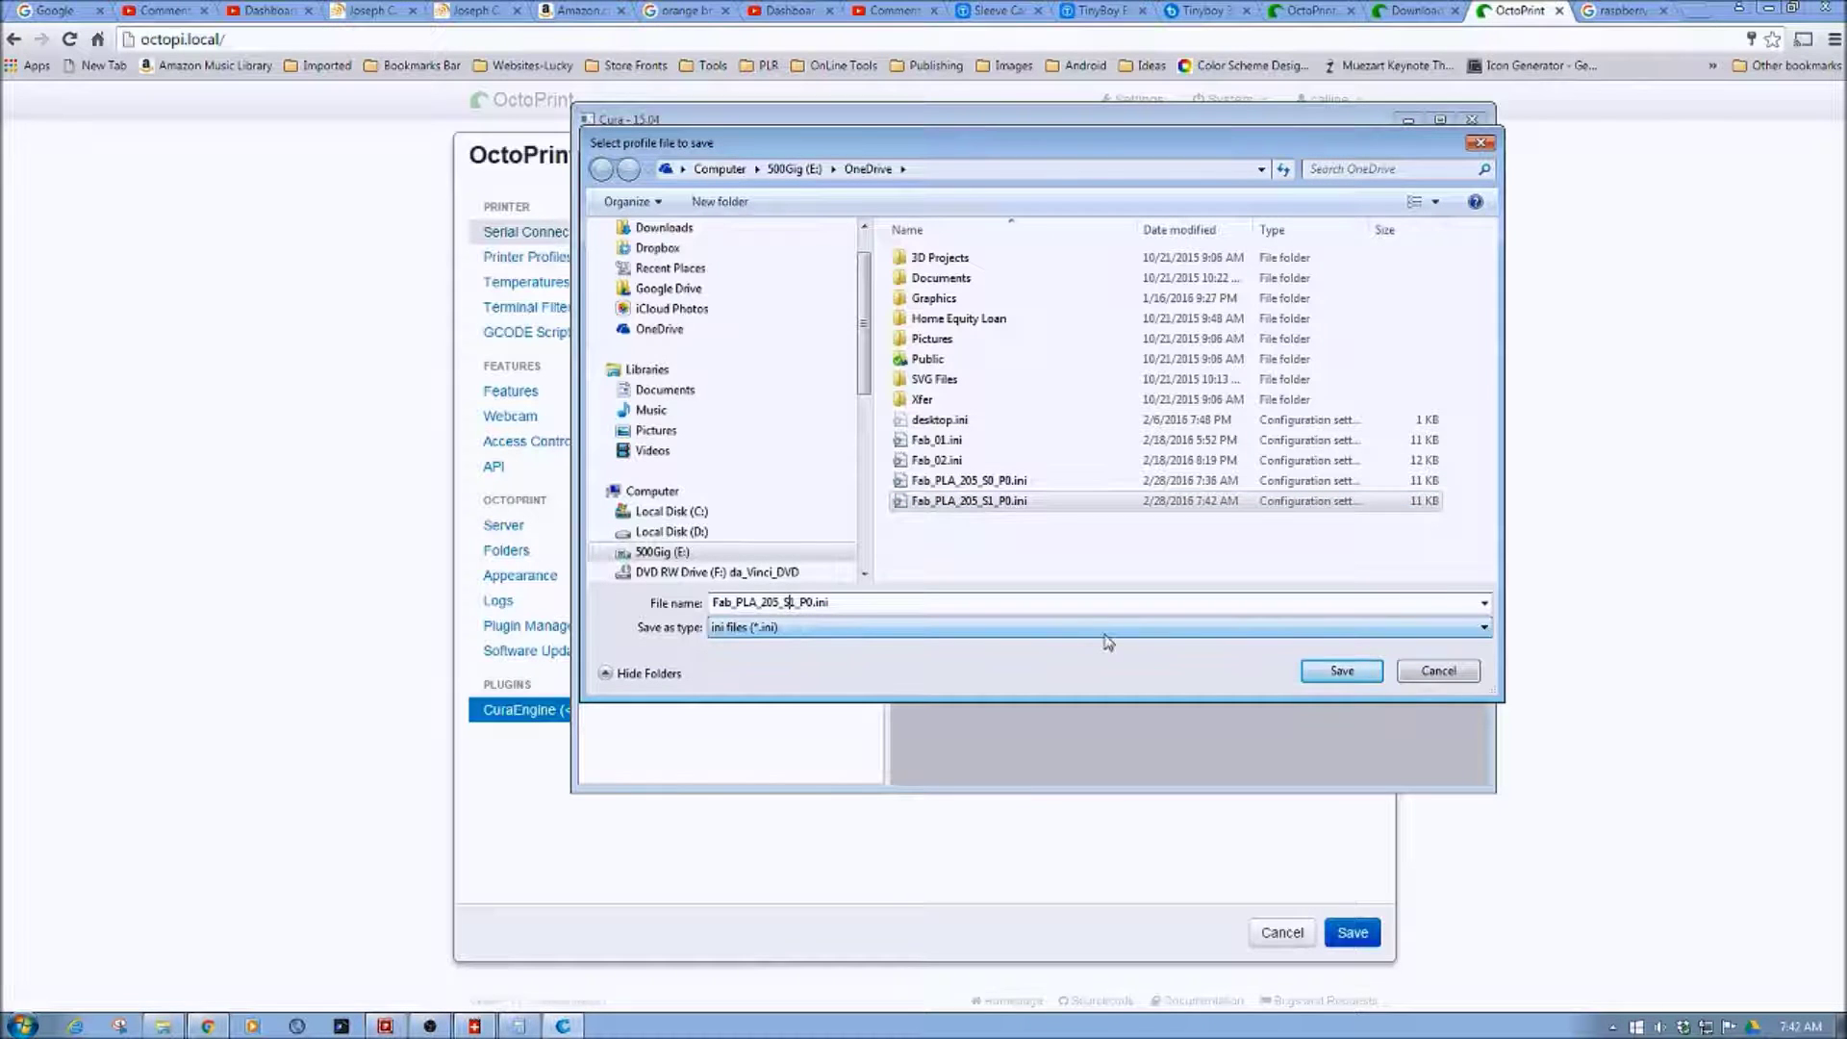
pyautogui.press('Right')
pyautogui.press('BackSpace')
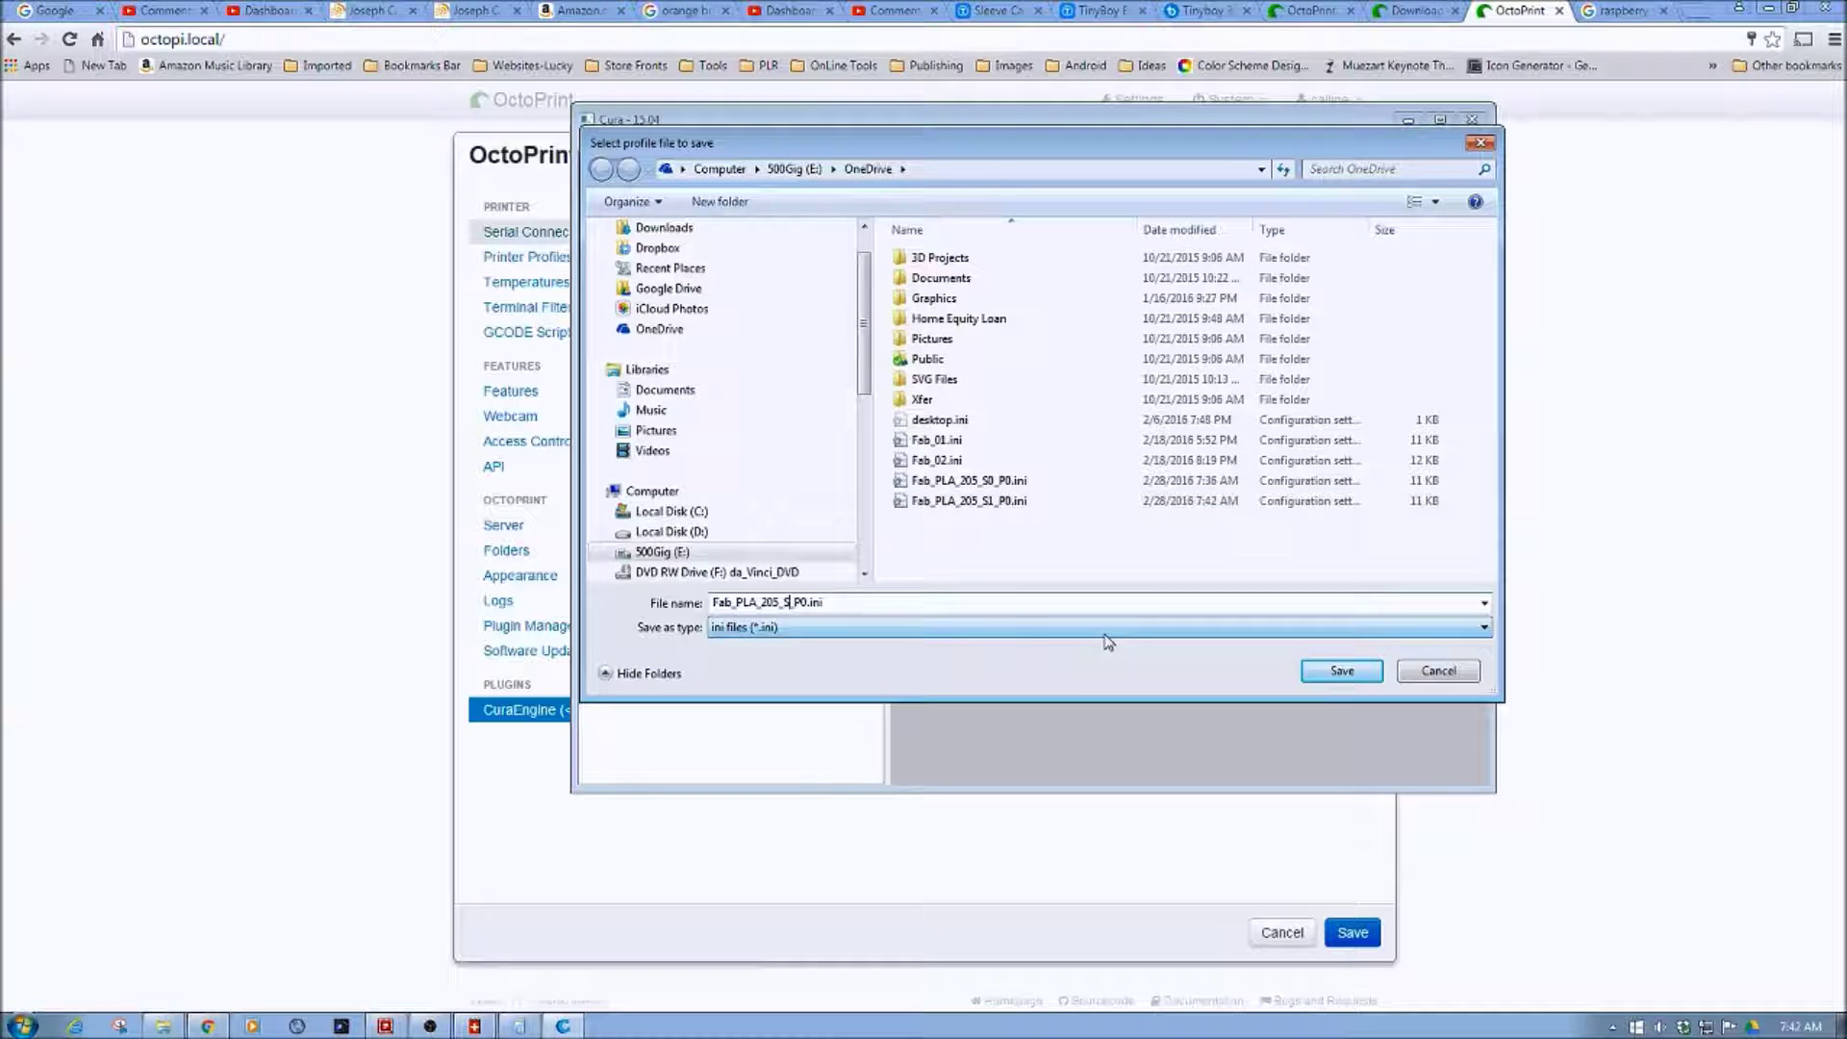
pyautogui.write('2')
pyautogui.click(1343, 672)
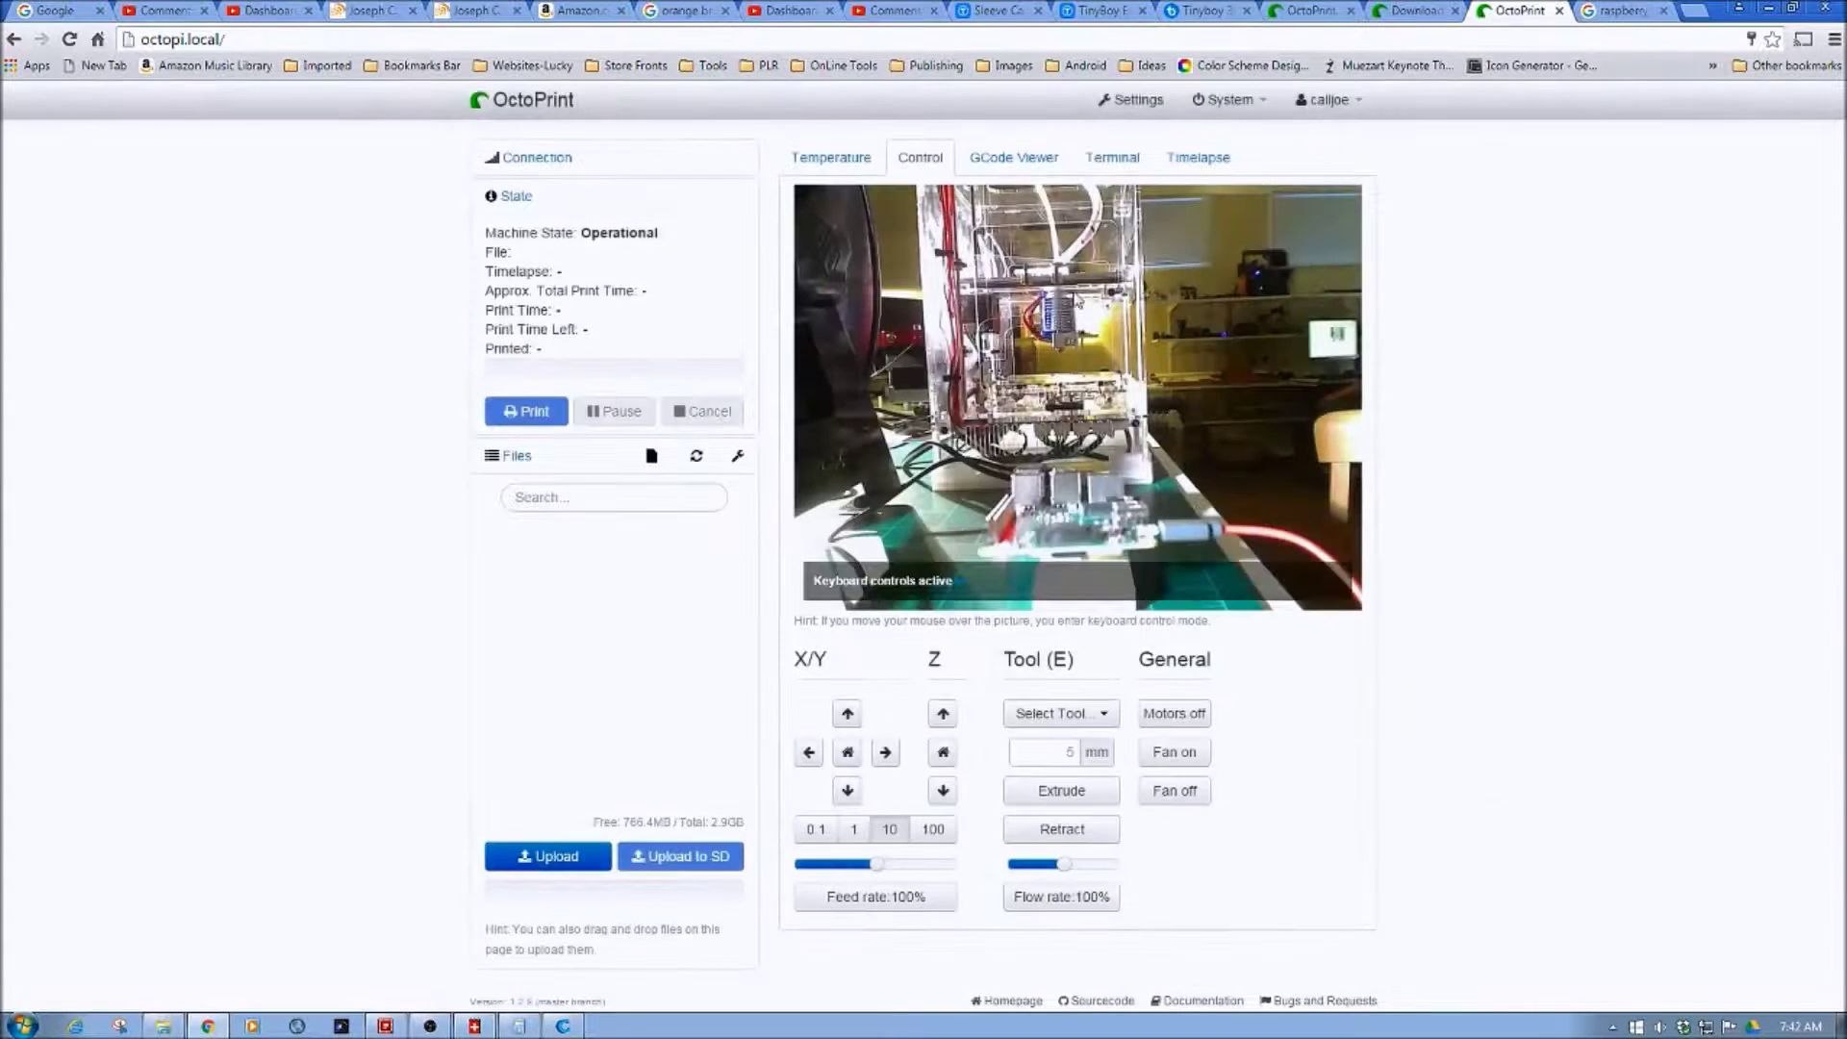
# Import Fab_PLA_205_S2_P0.ini into OctoPrint's CuraEngine settings as a third profile.
pyautogui.click(1115, 102)
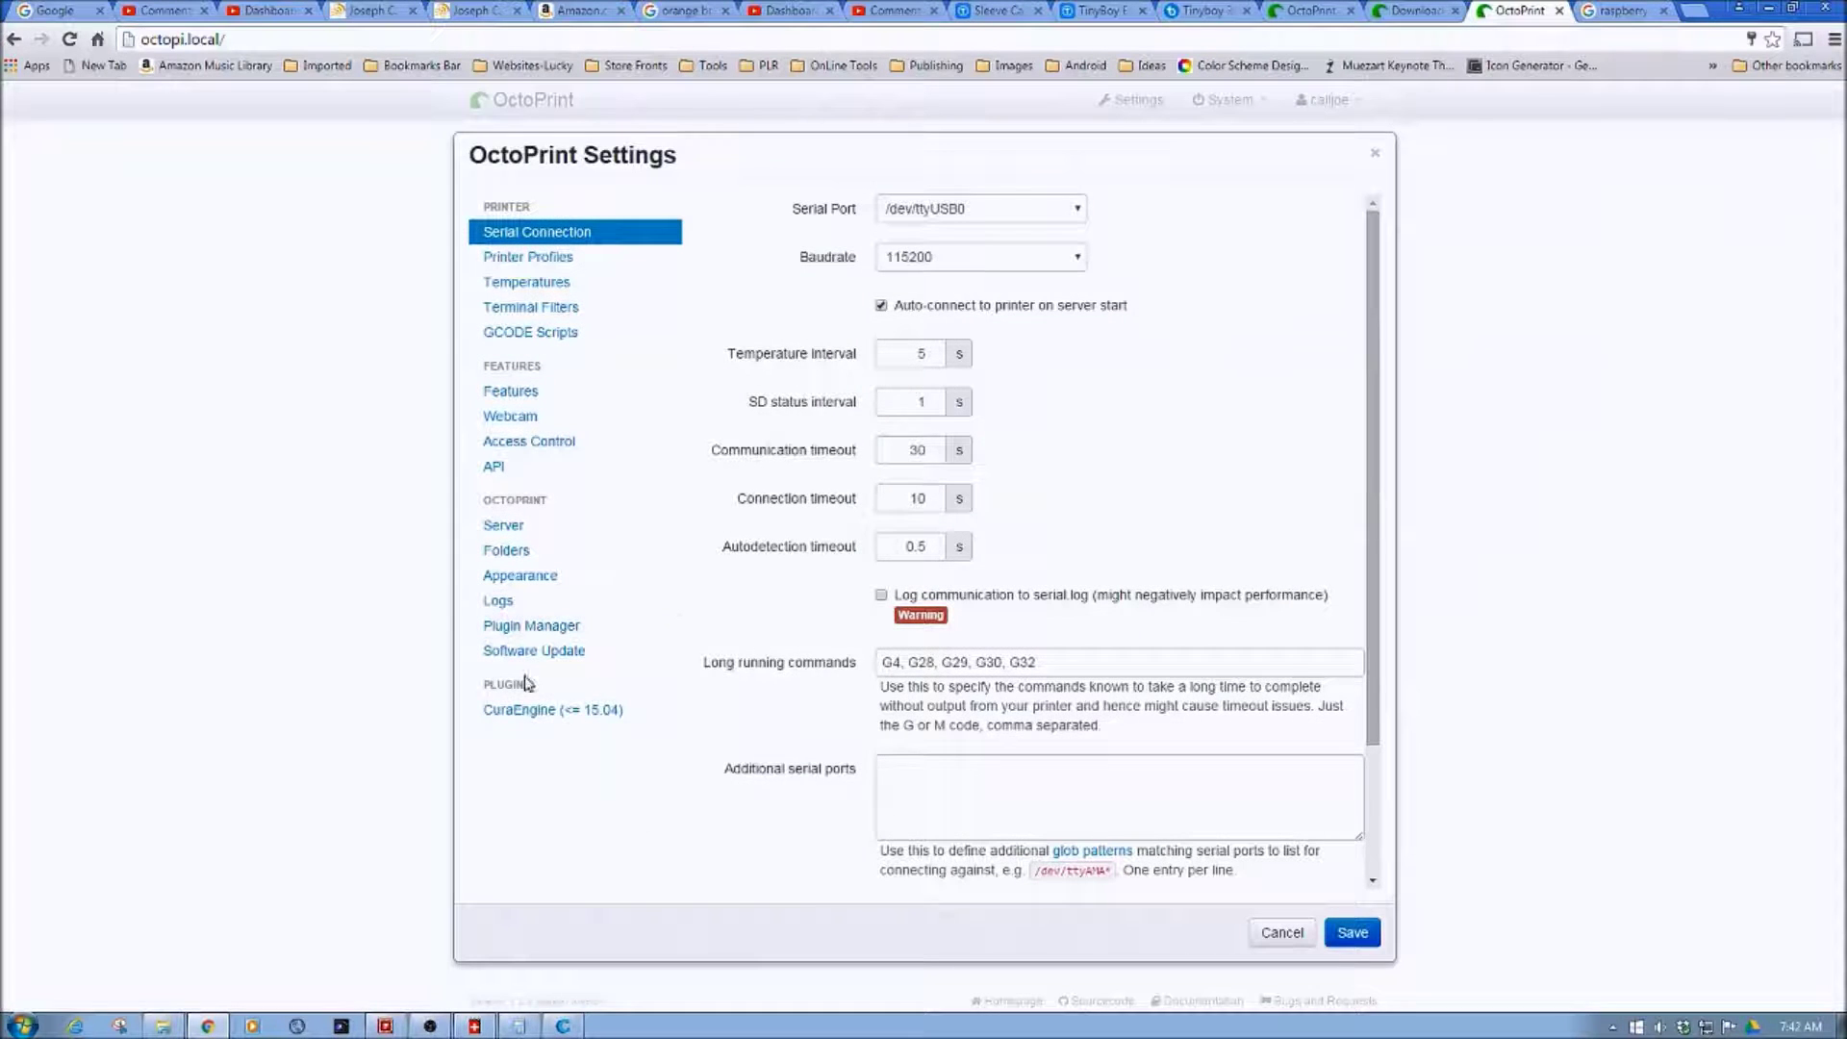
pyautogui.click(520, 714)
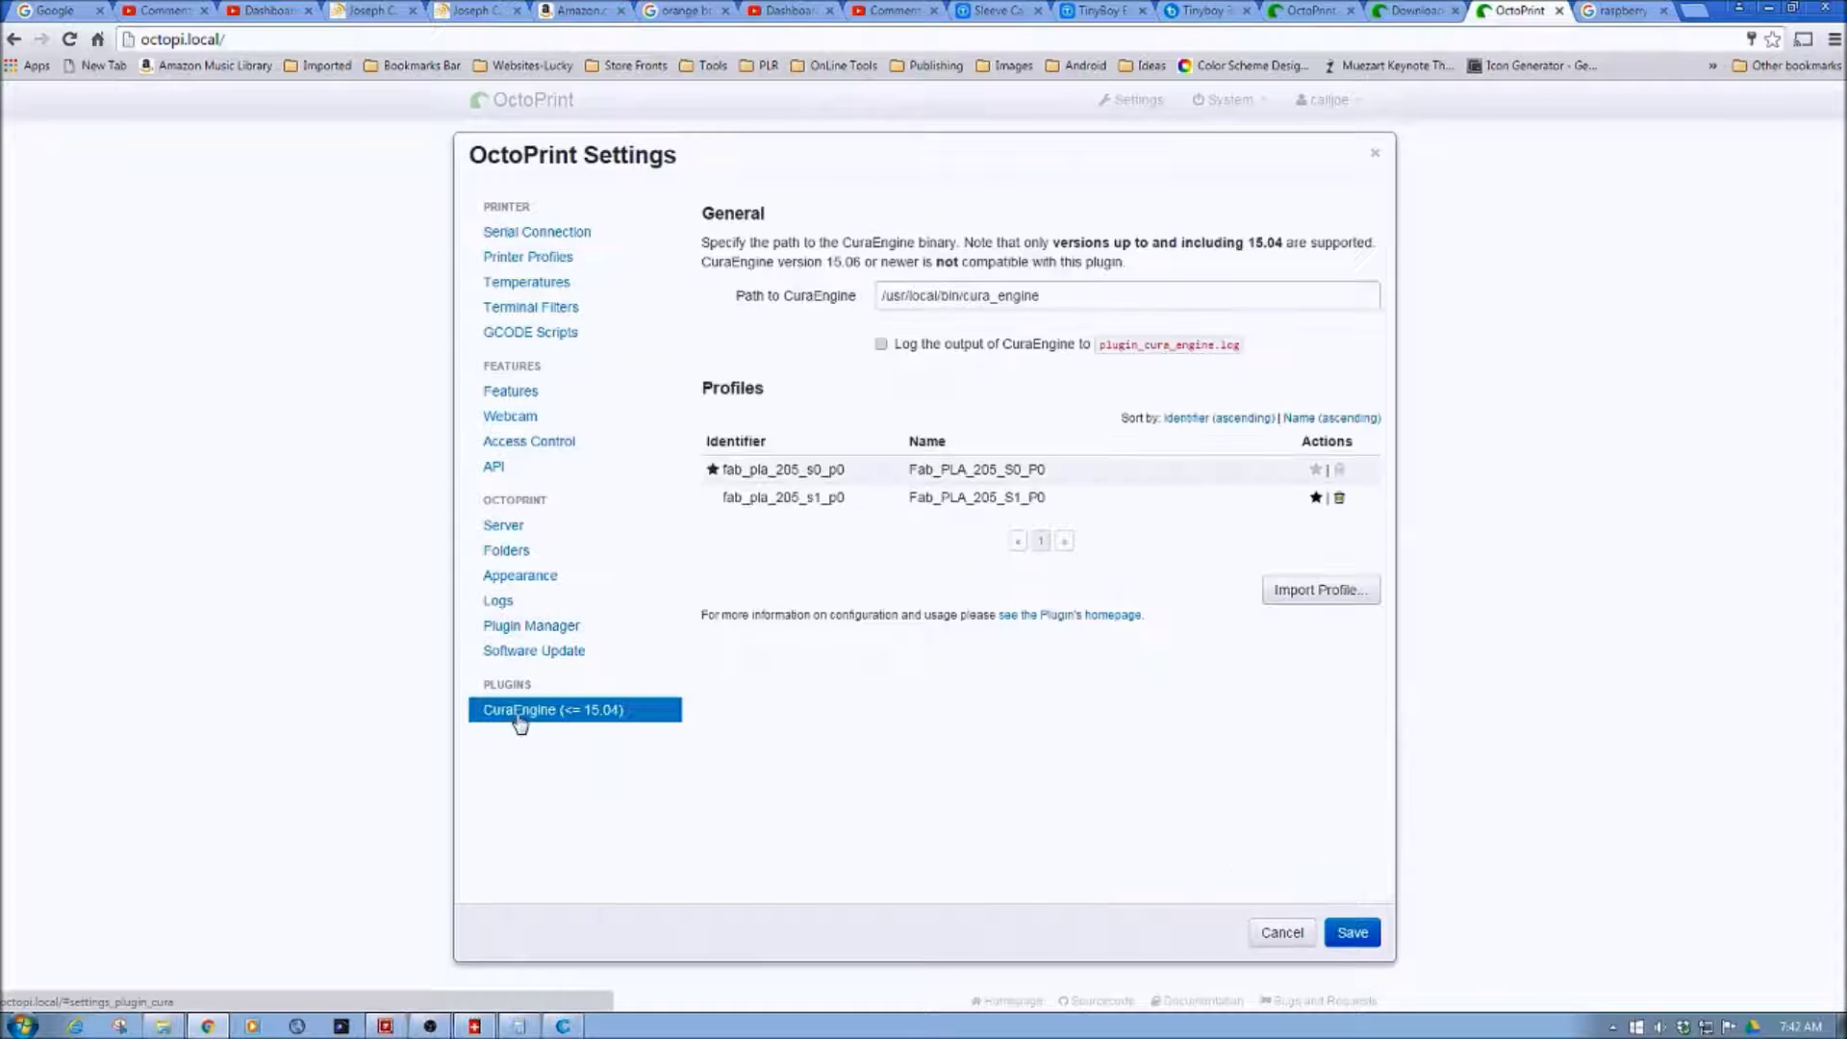
pyautogui.click(1318, 593)
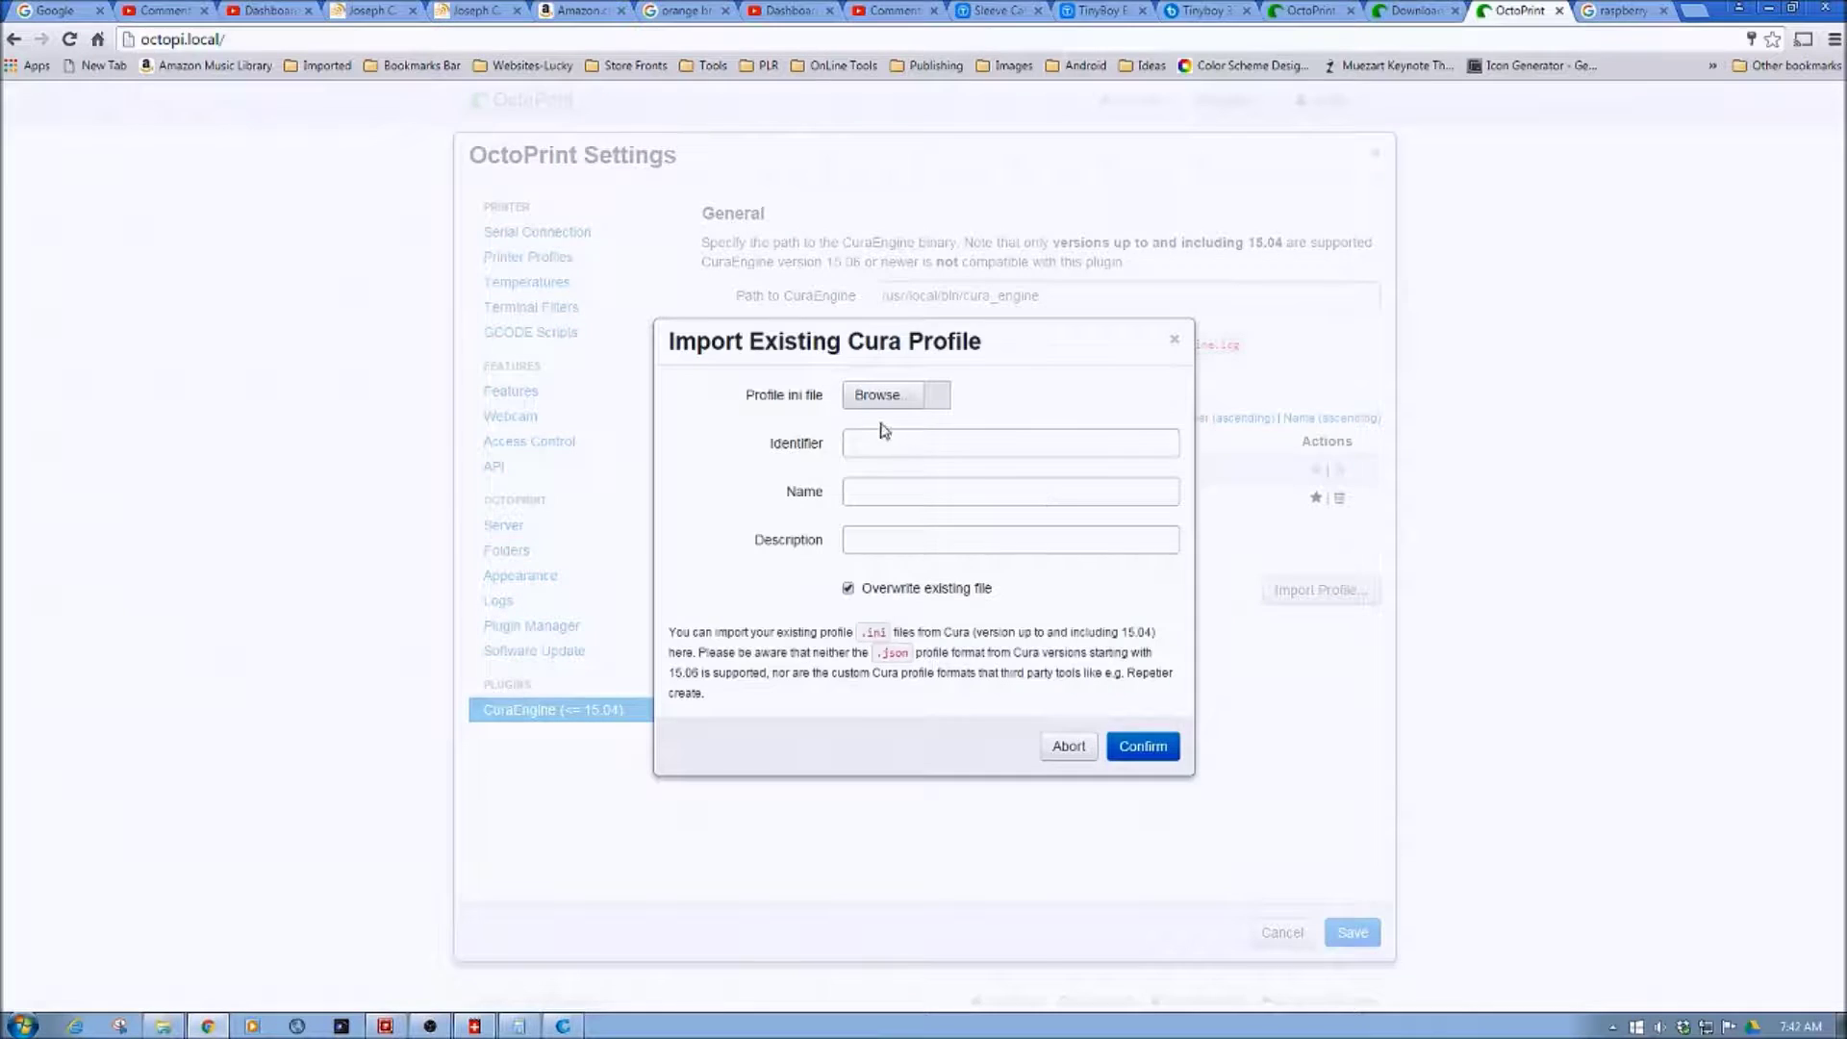
pyautogui.click(875, 396)
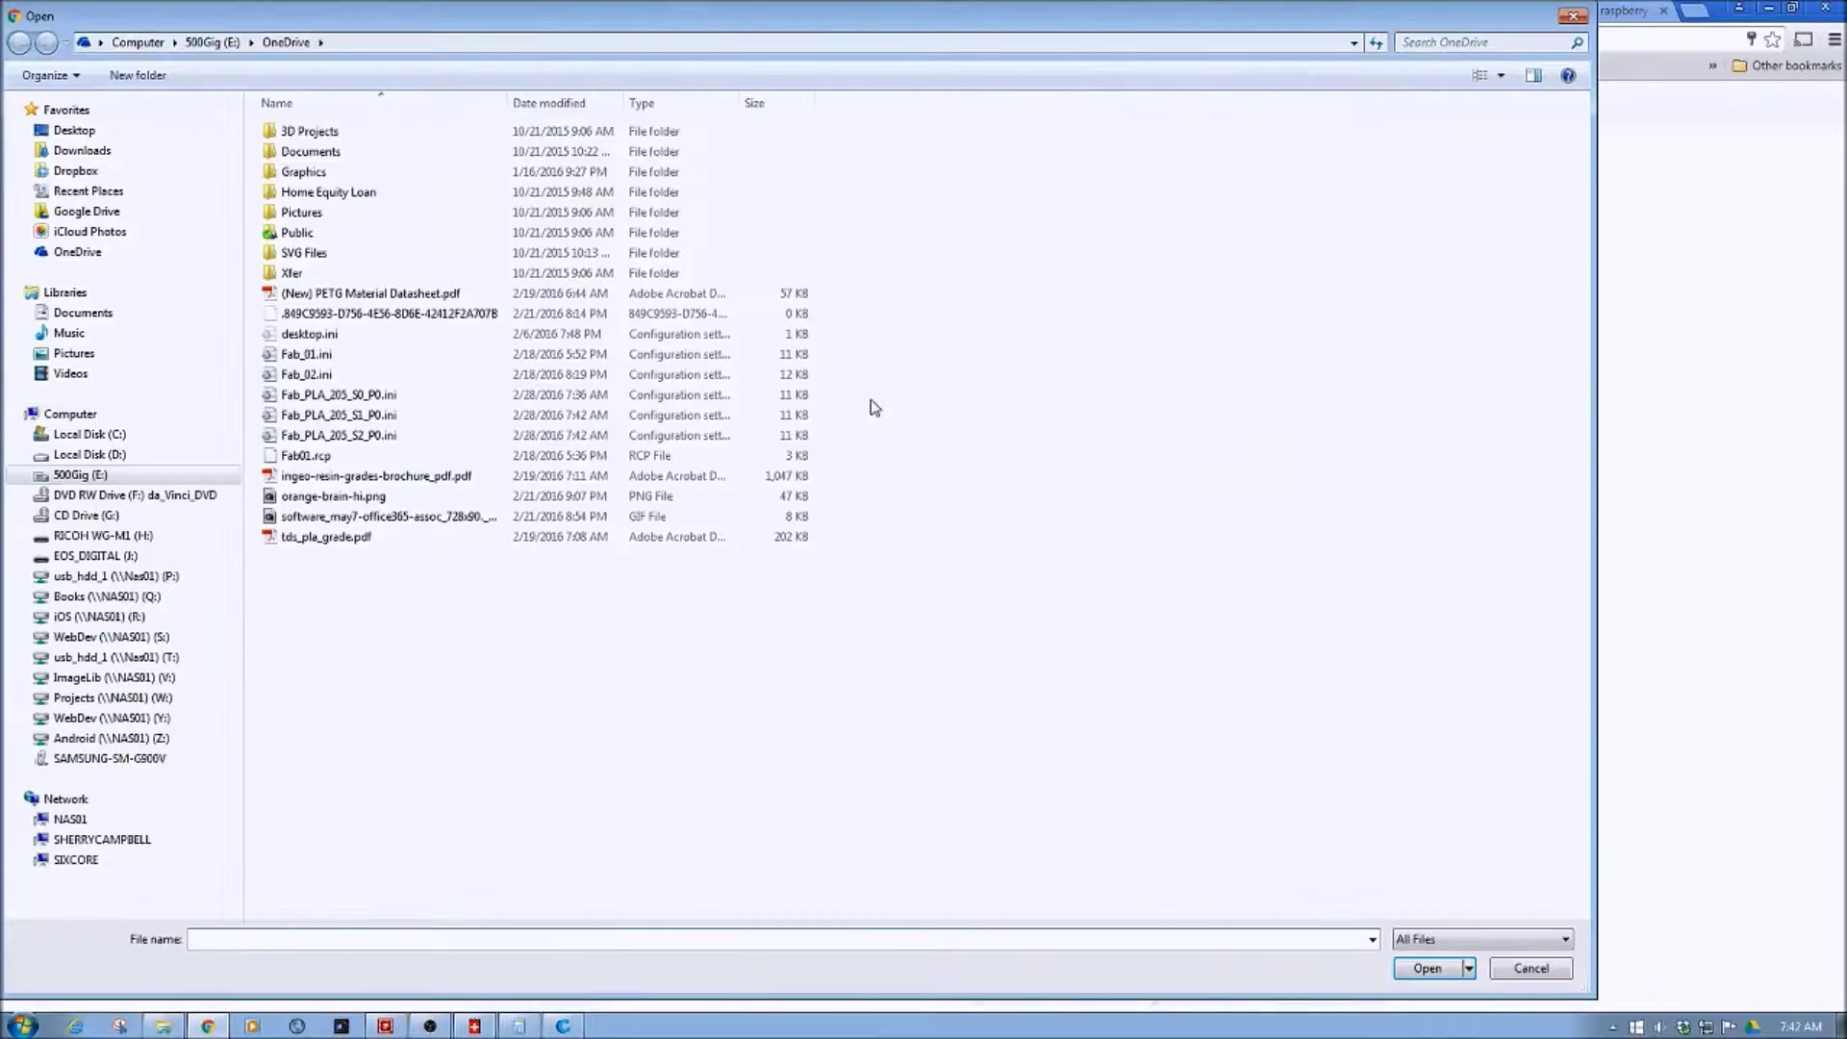
pyautogui.click(322, 435)
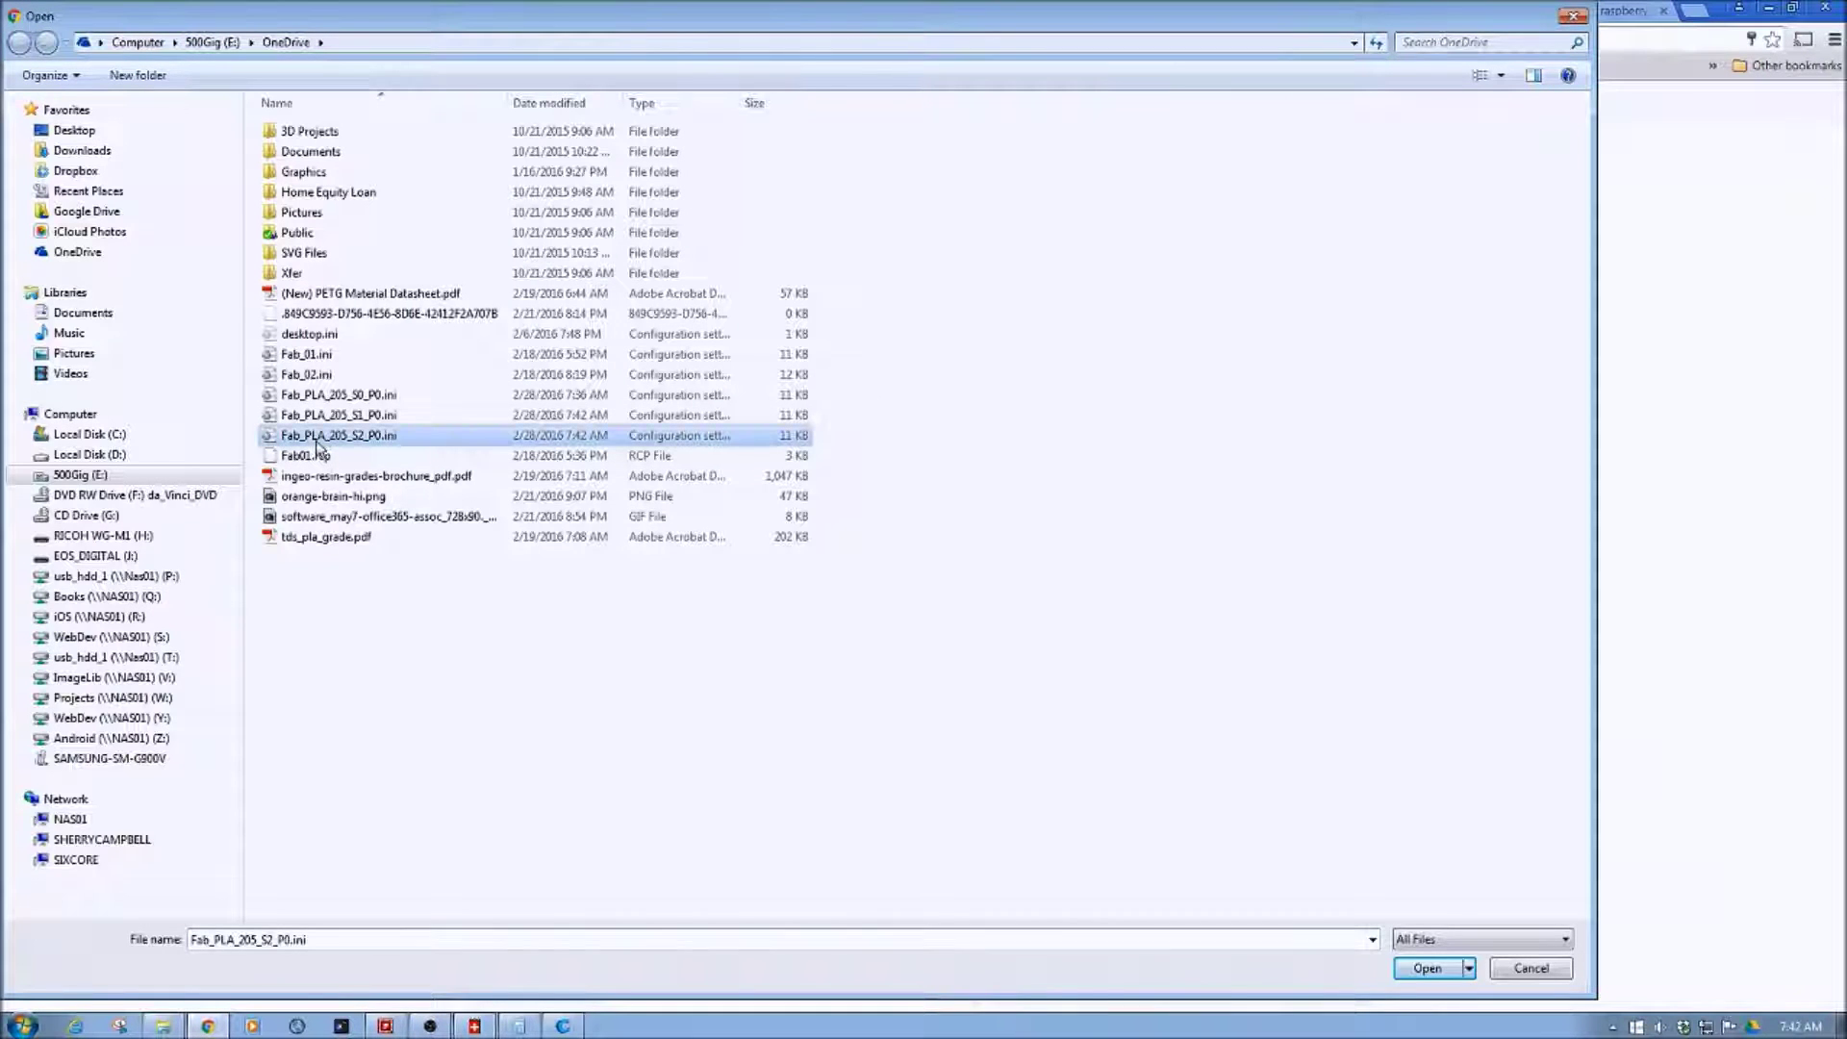
pyautogui.click(1408, 974)
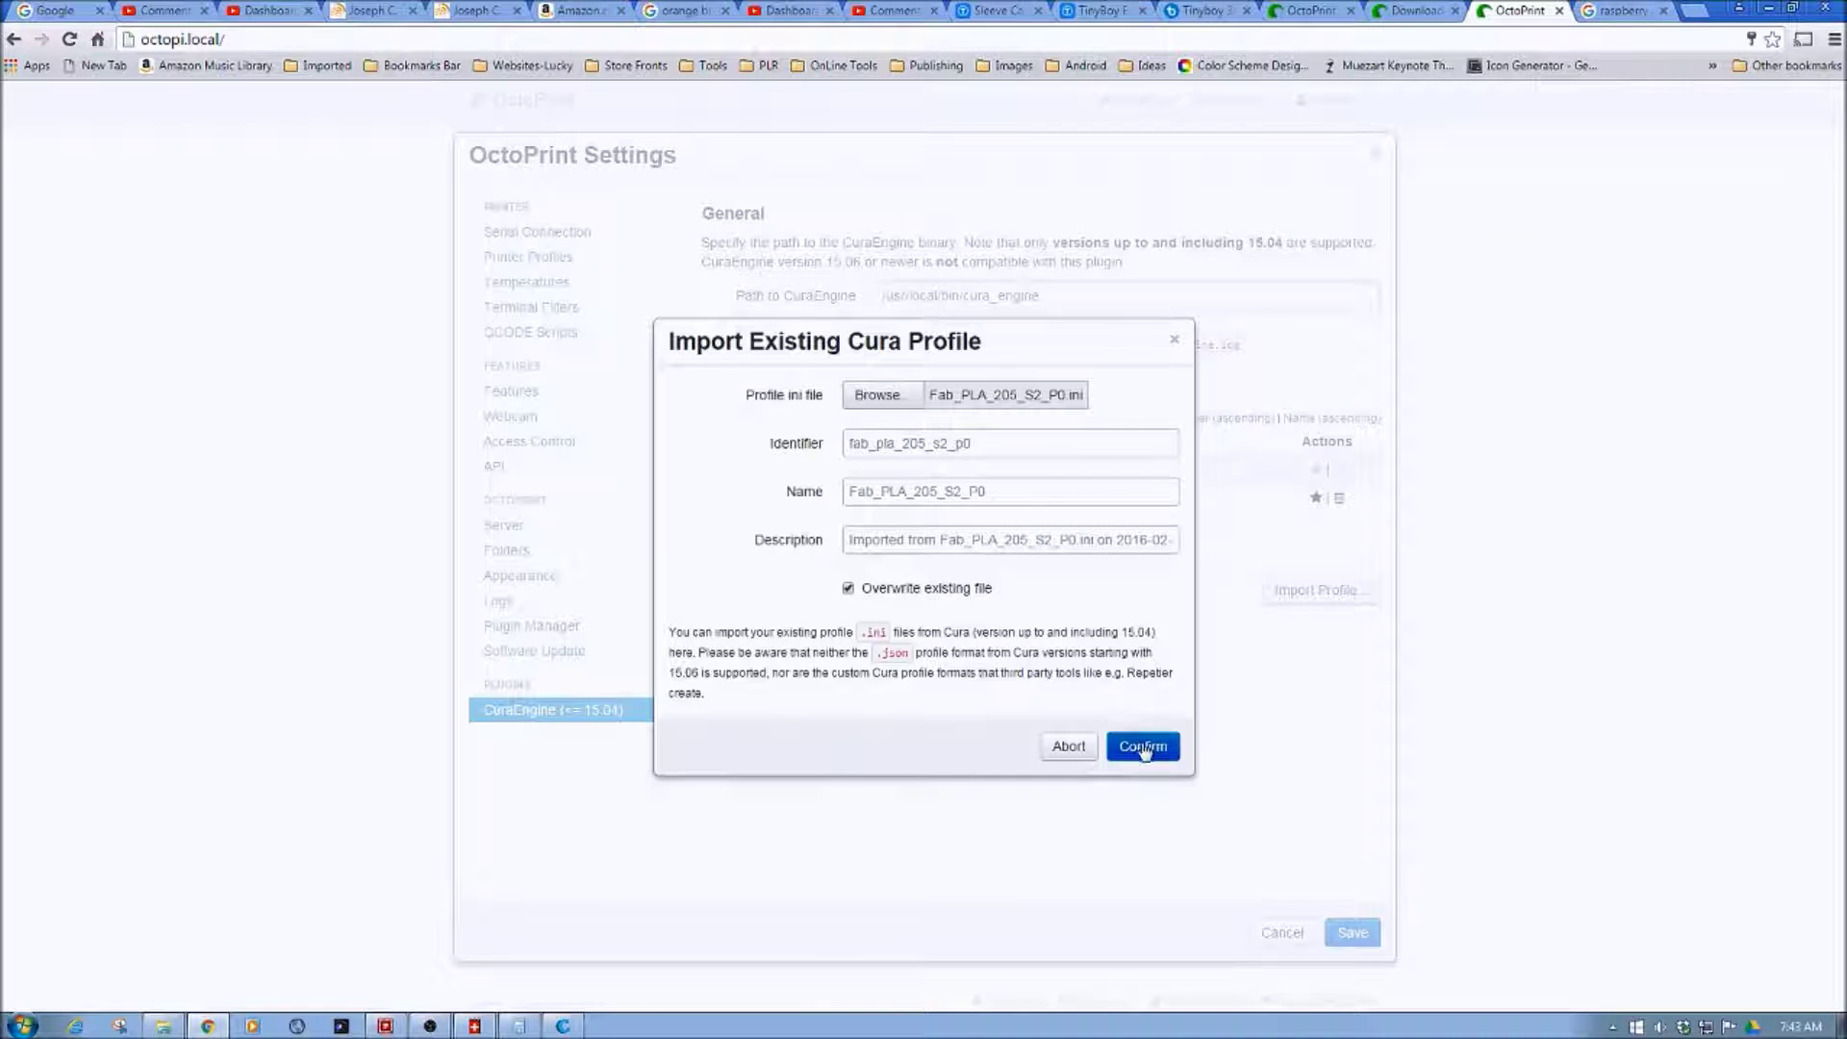
pyautogui.click(1143, 748)
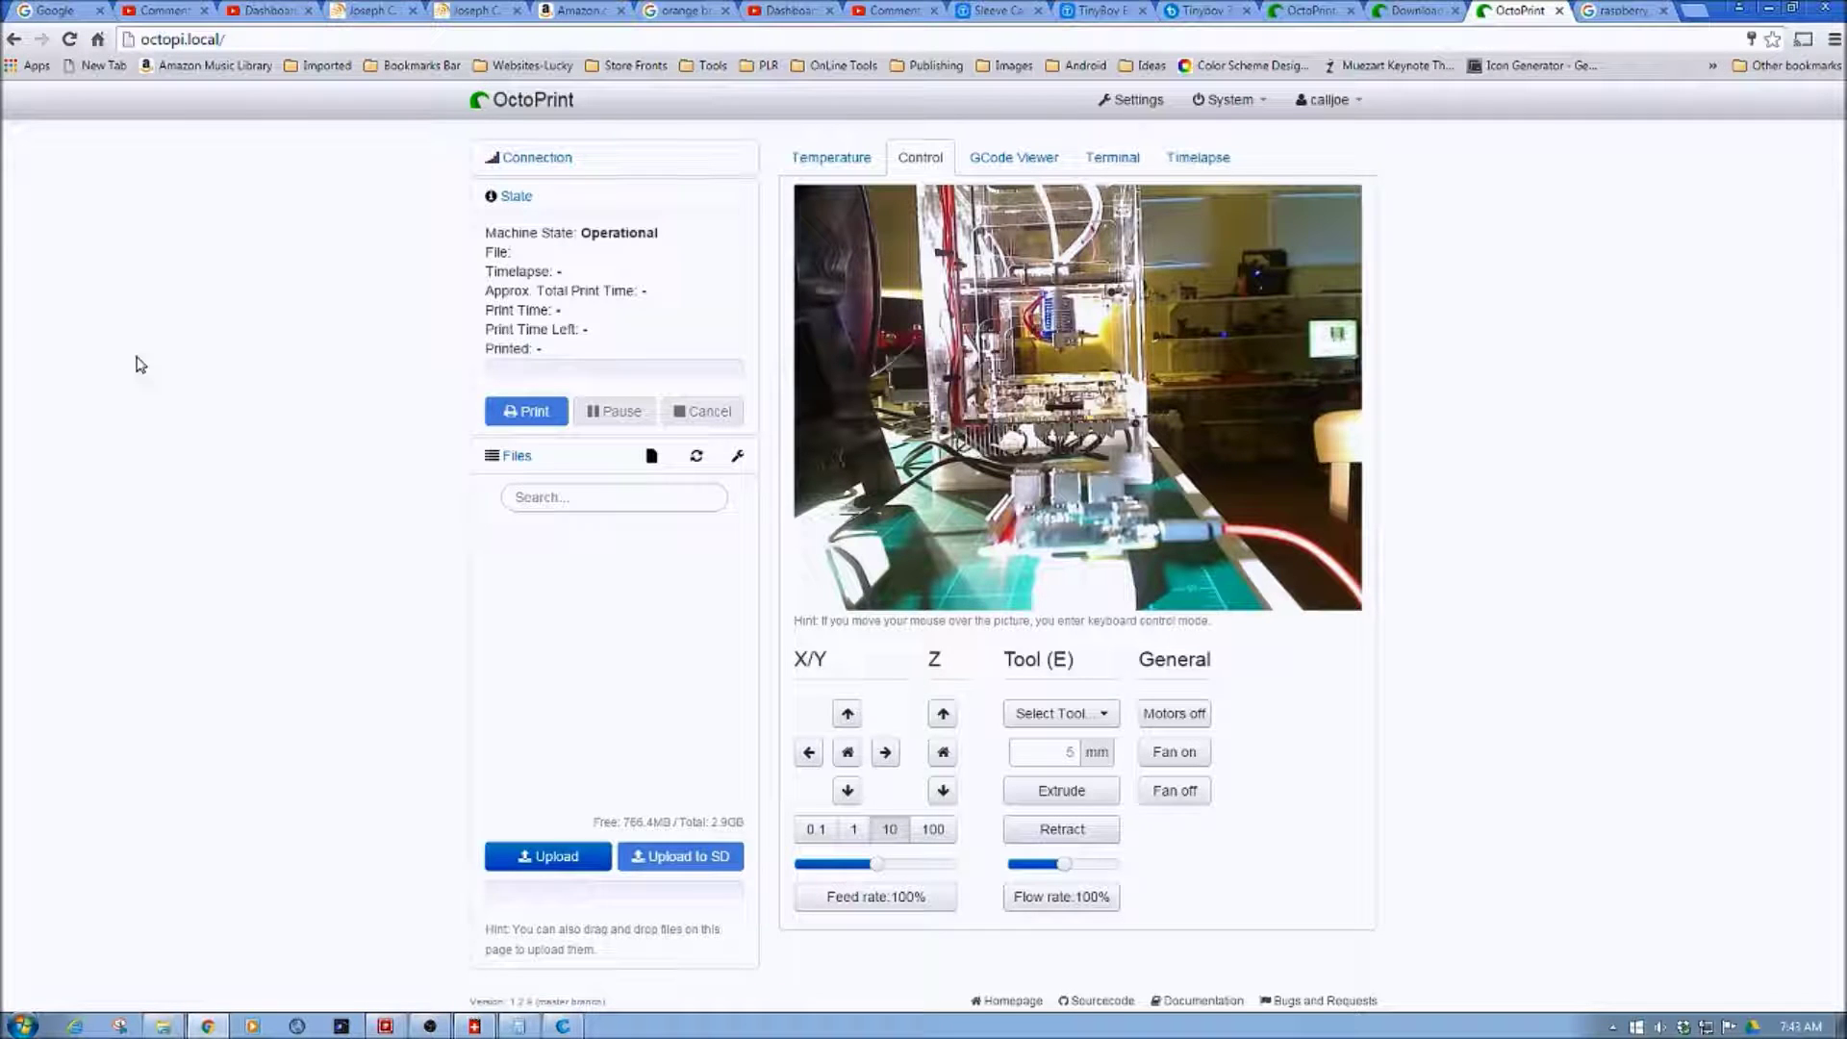
# Upload Platform_Jack_0.65mm_tolerance.STL from the P: drive's 3D Prints > To Print folder.
pyautogui.click(551, 857)
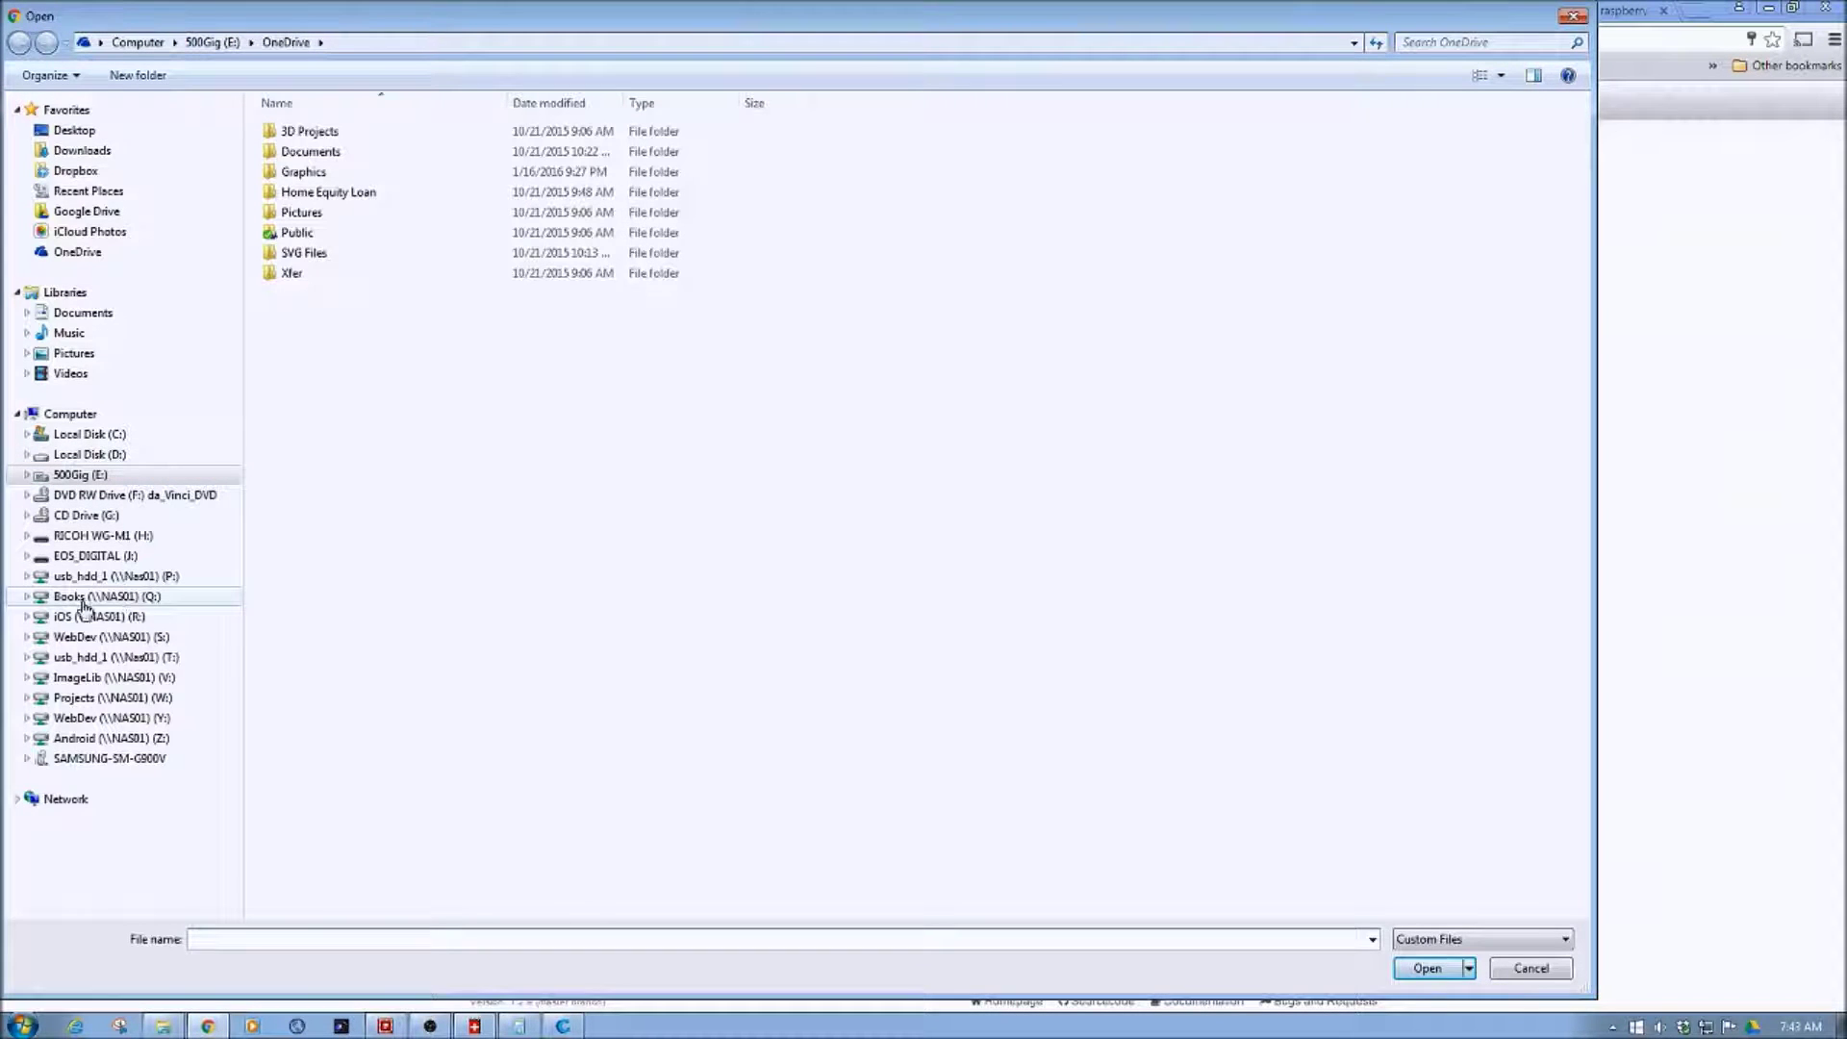
pyautogui.click(85, 581)
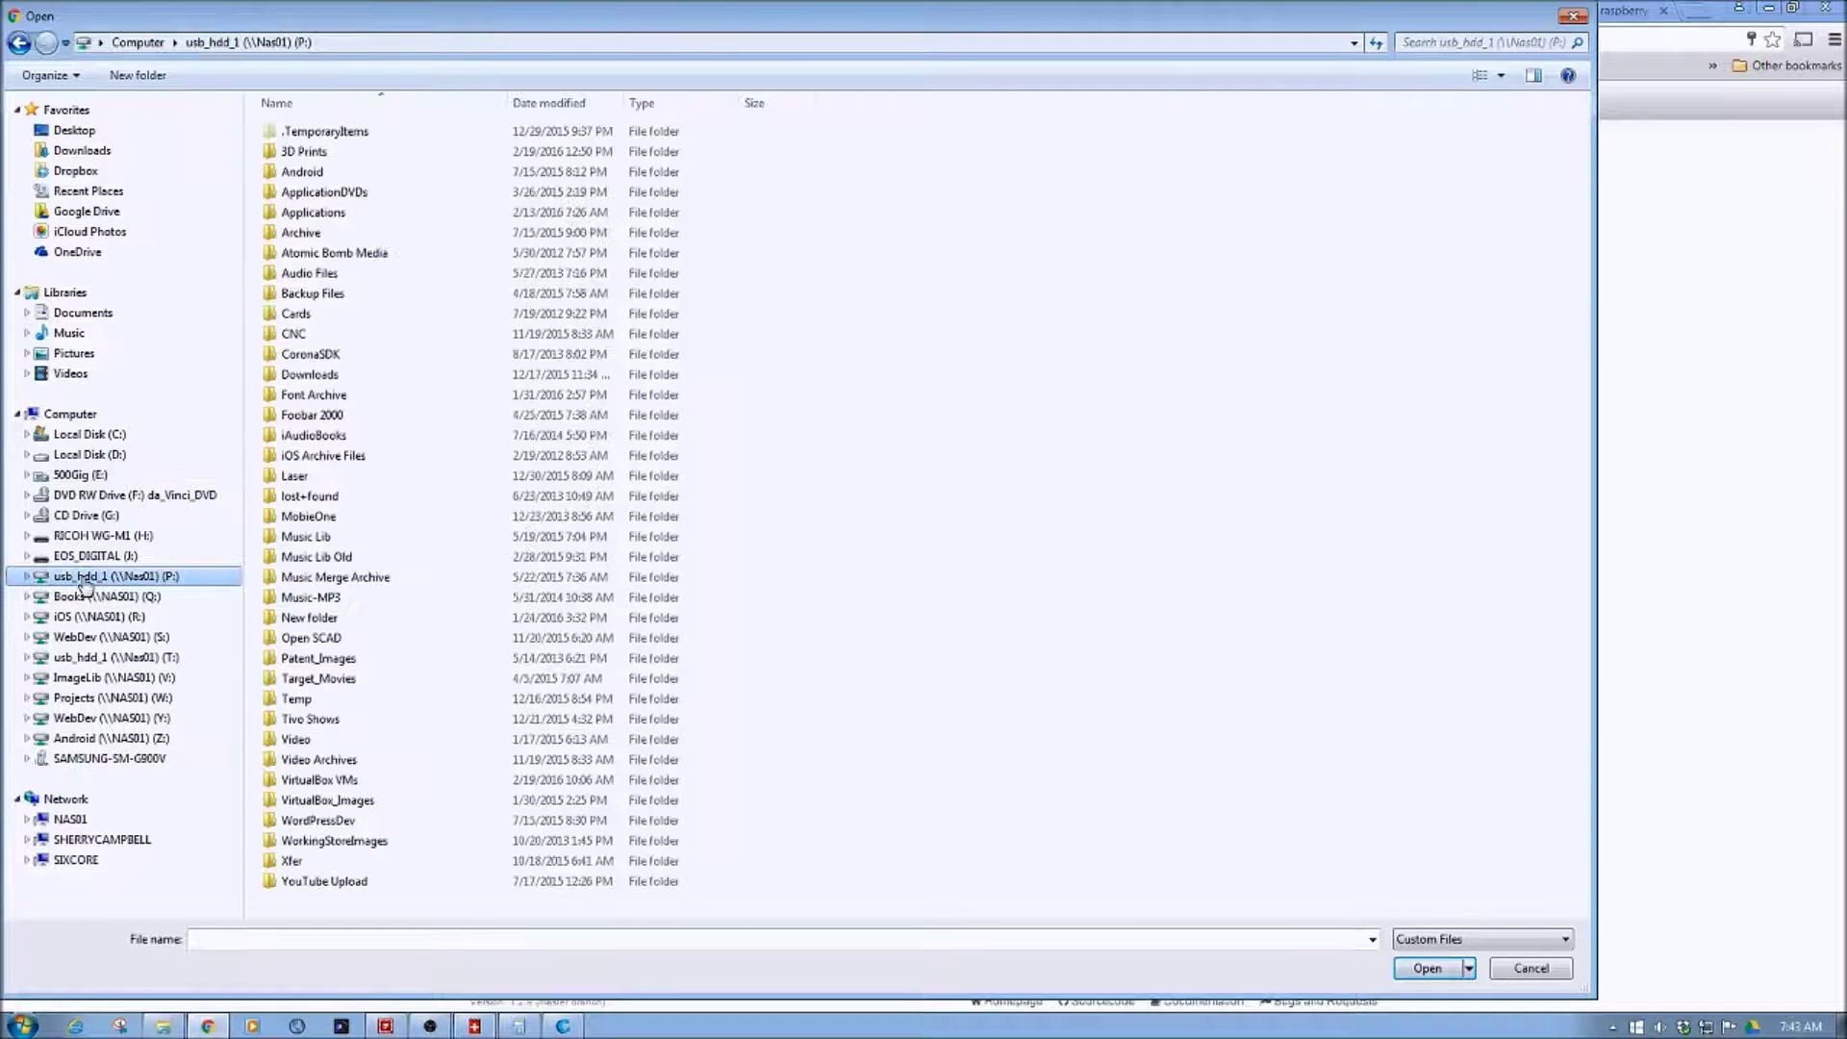
pyautogui.doubleClick(325, 153)
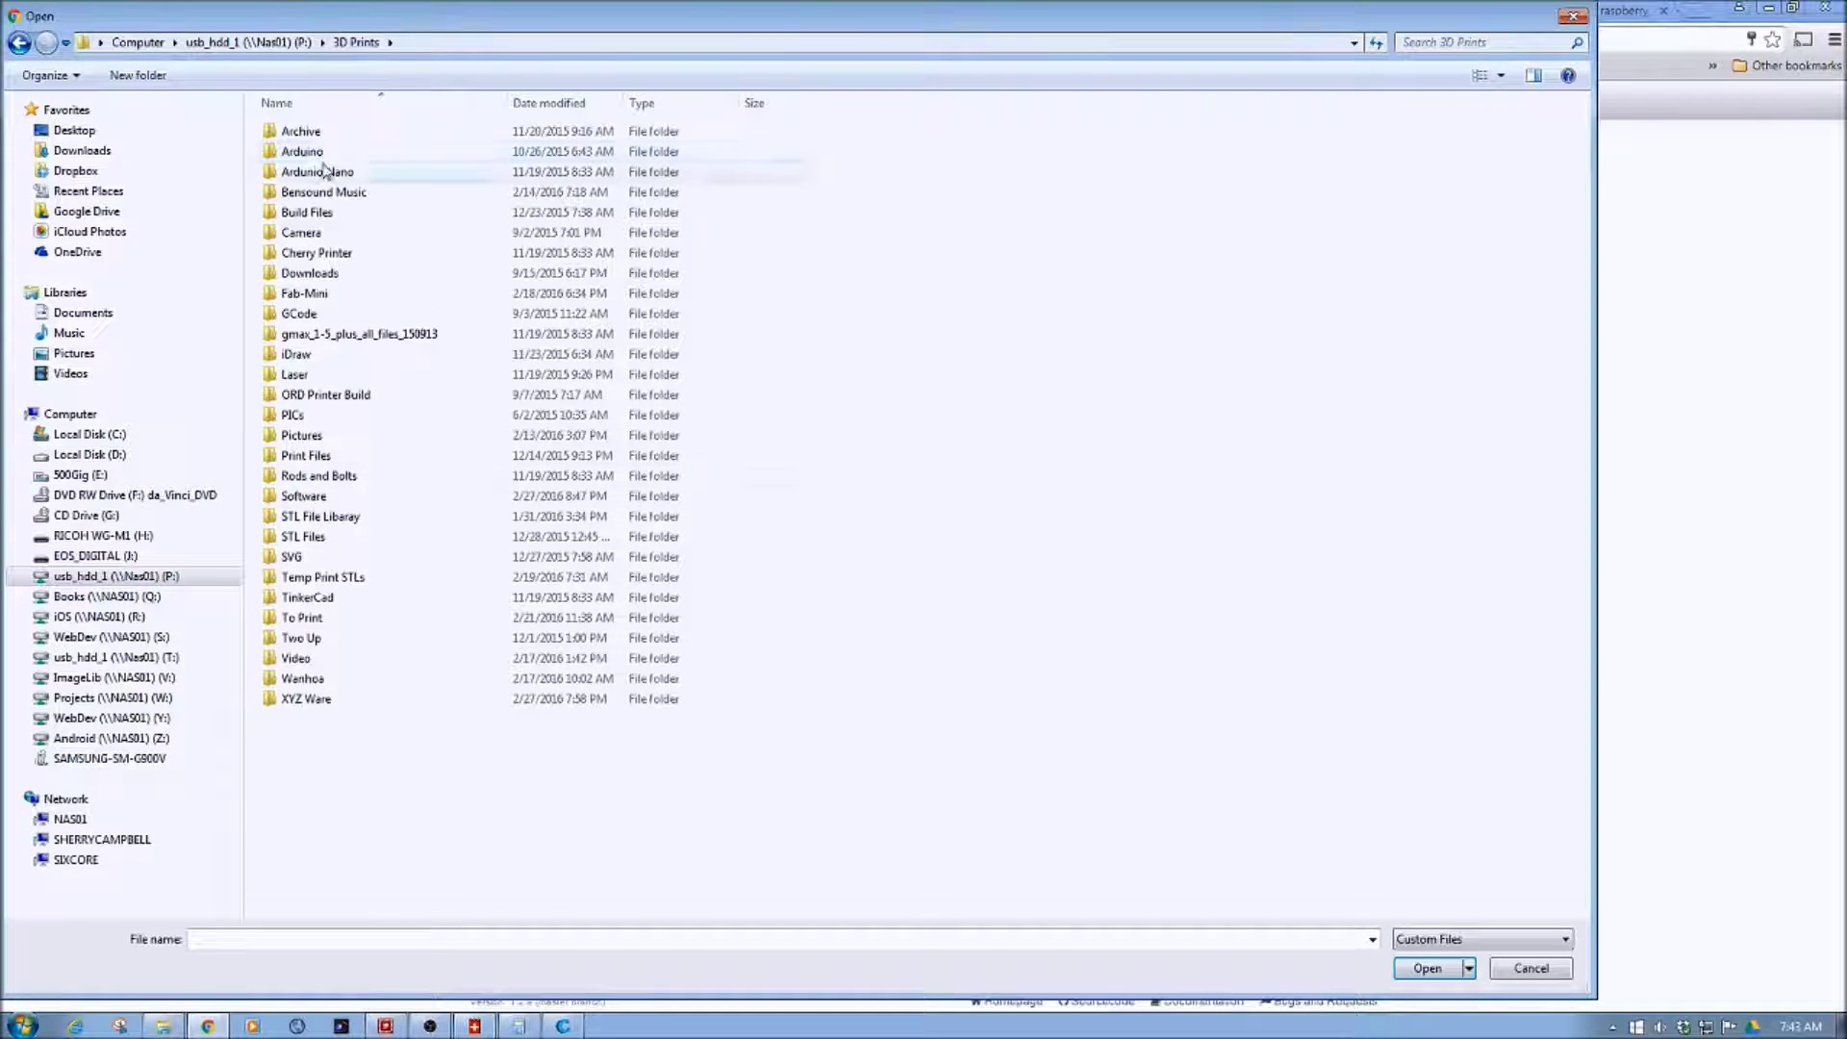
pyautogui.doubleClick(308, 623)
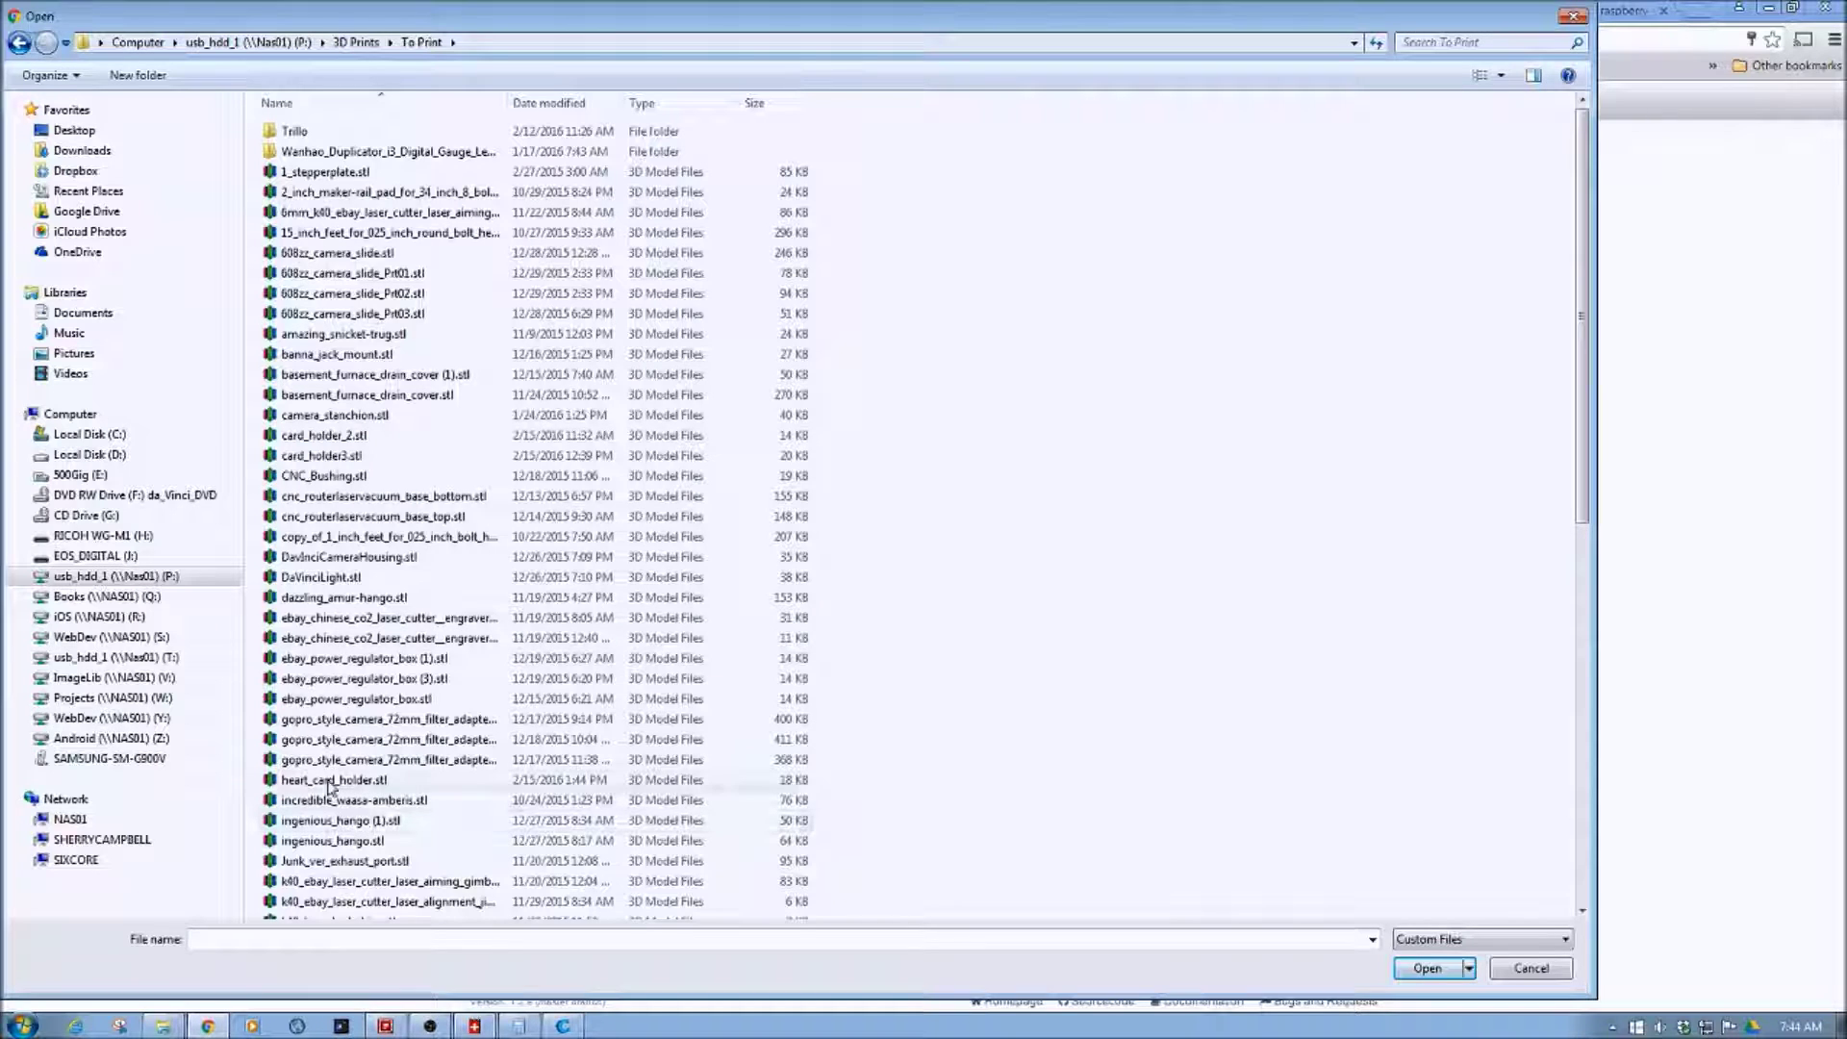
pyautogui.scroll(-3, 370, 678)
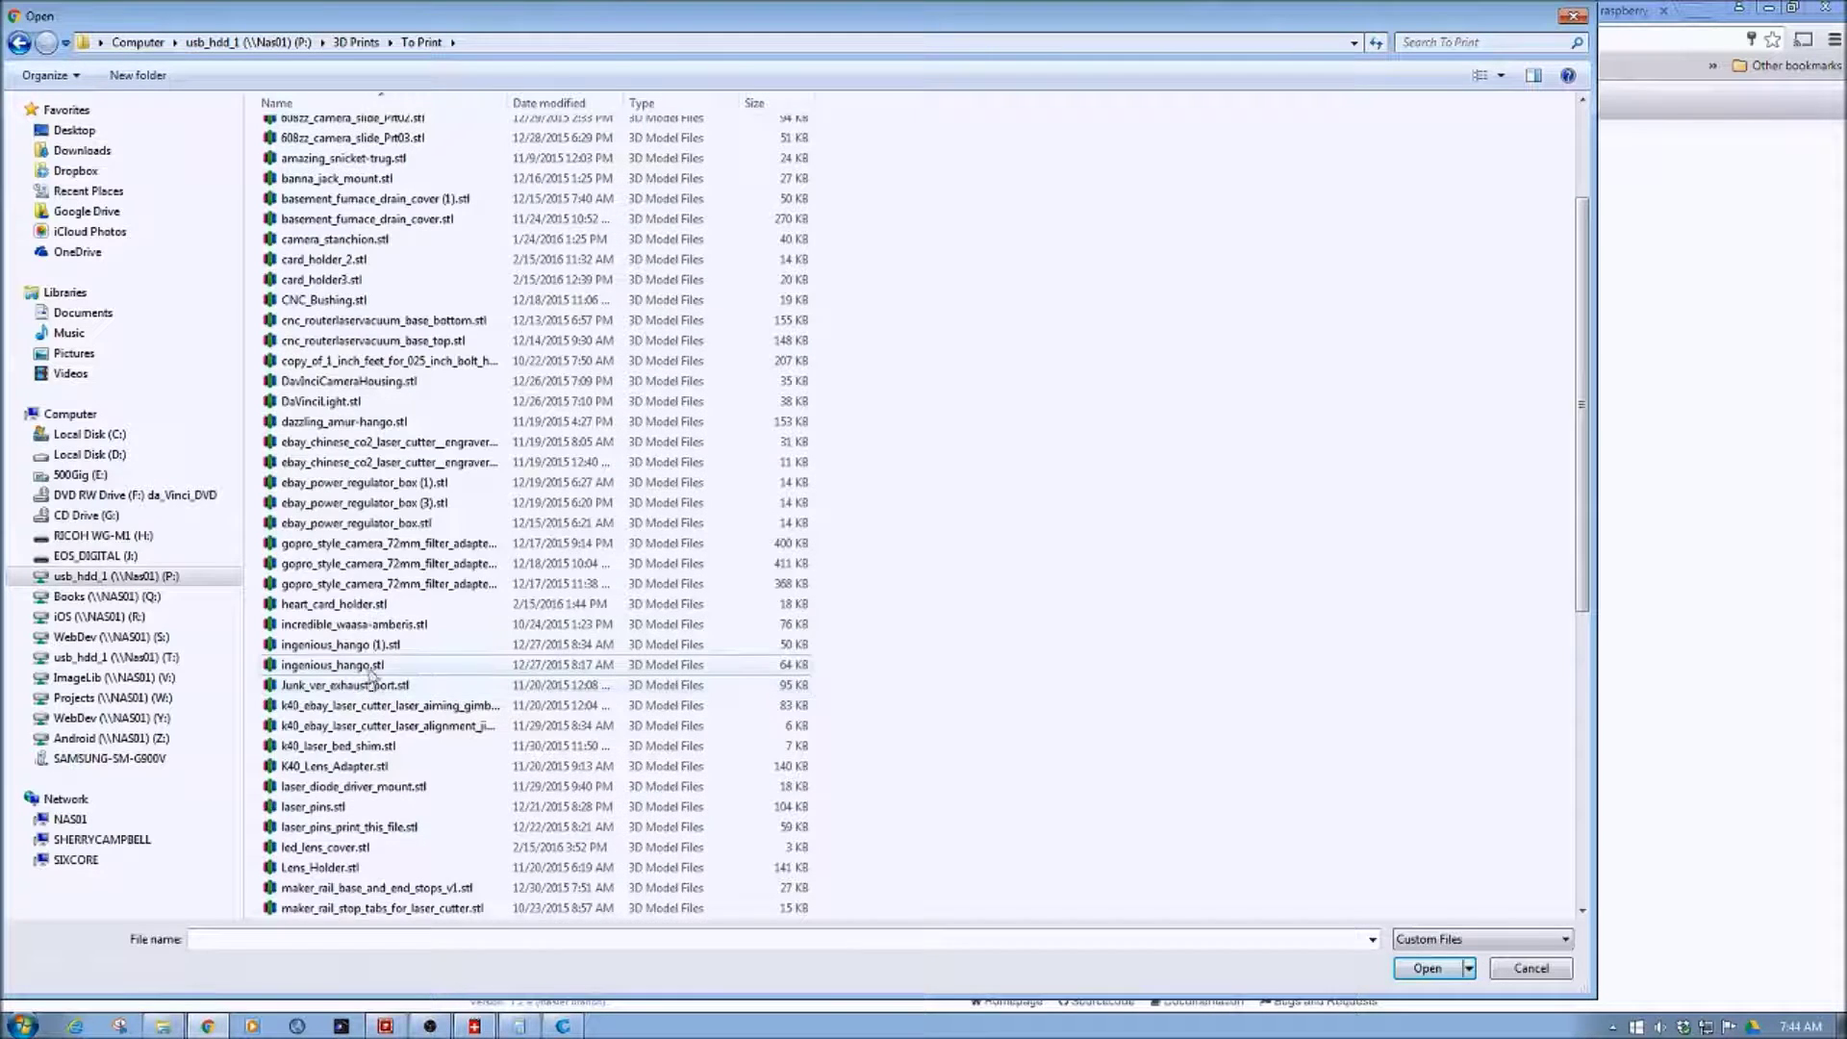
pyautogui.scroll(-2, 371, 678)
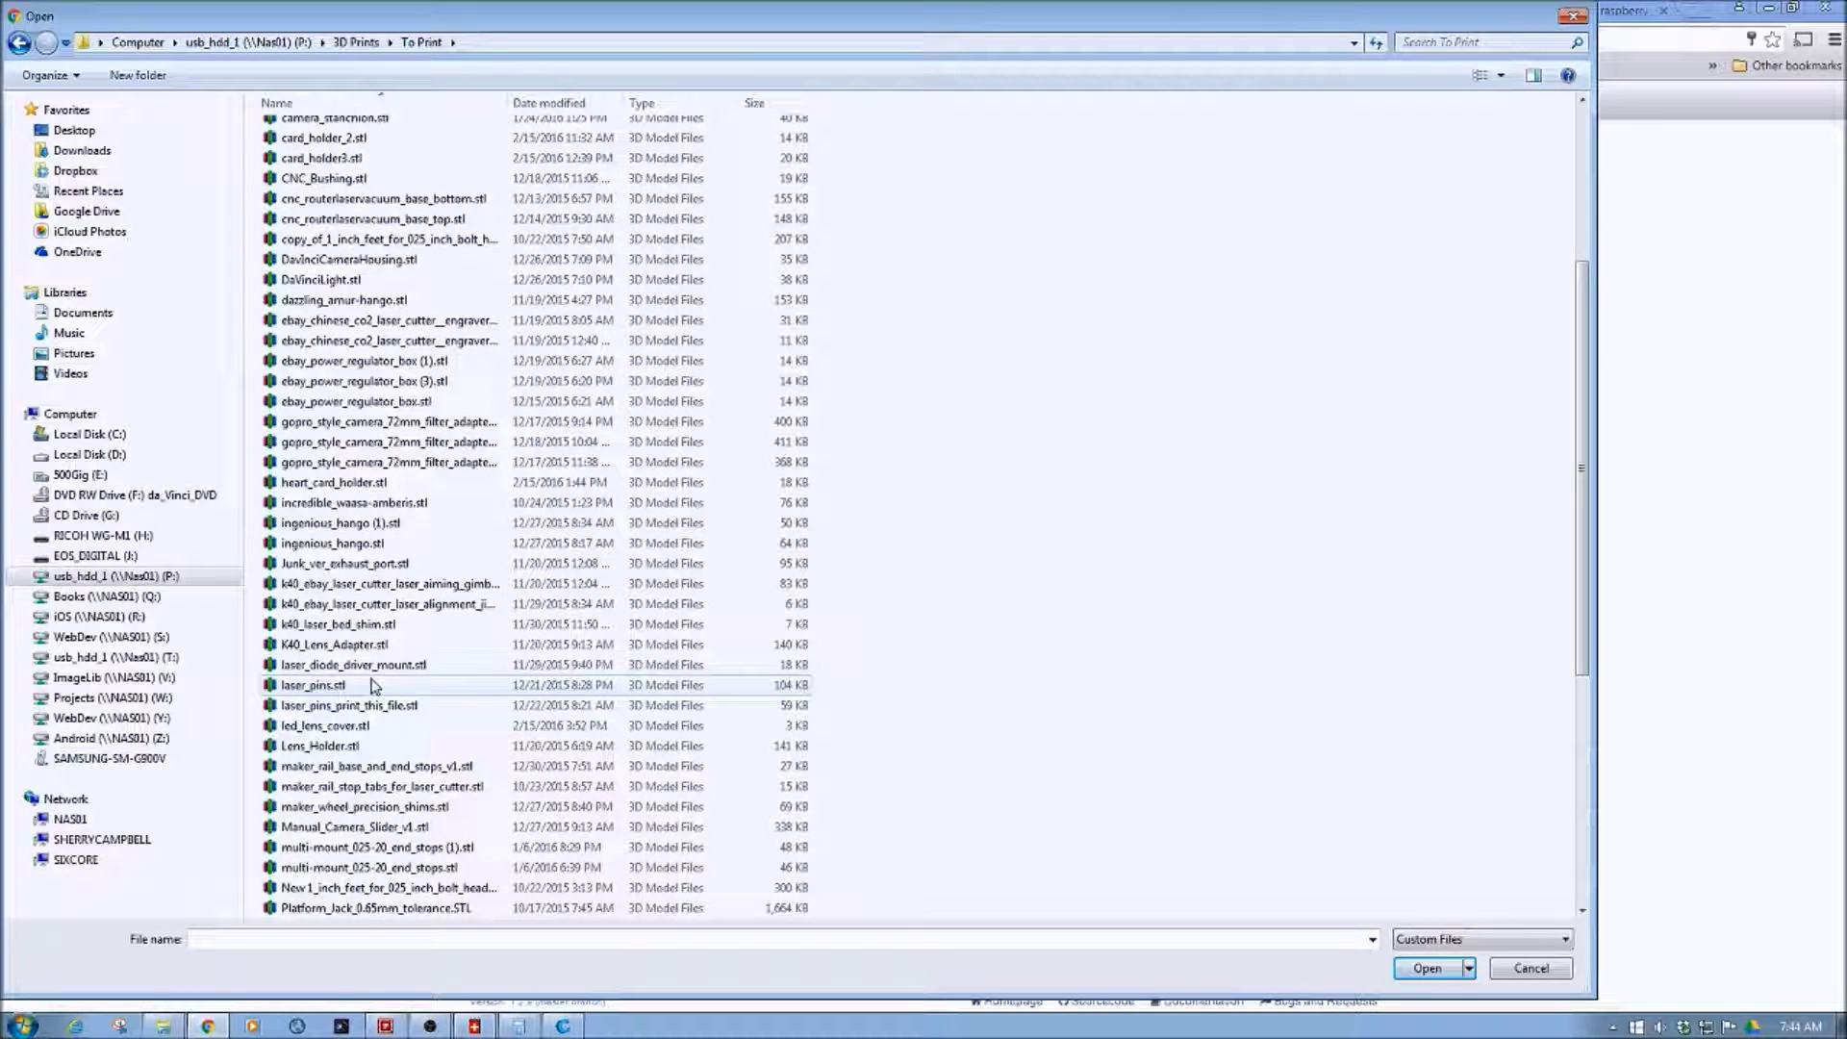
pyautogui.click(385, 909)
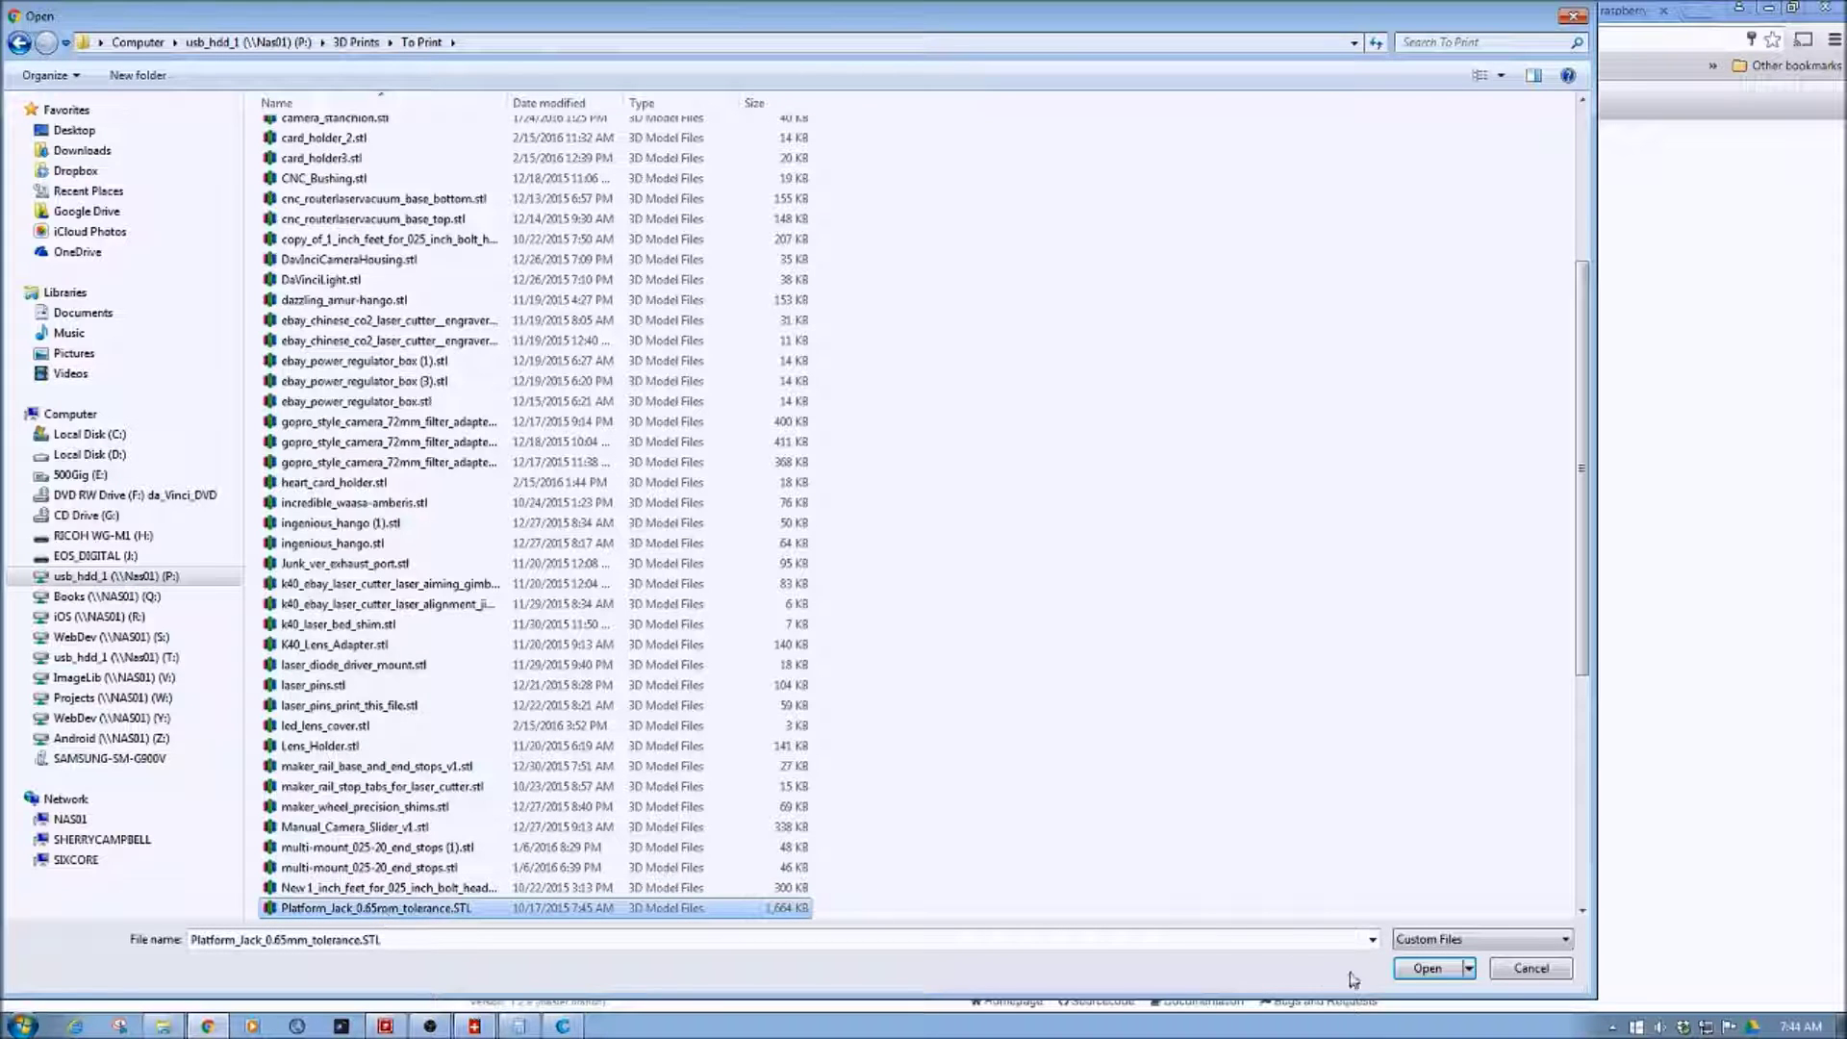
pyautogui.click(1428, 968)
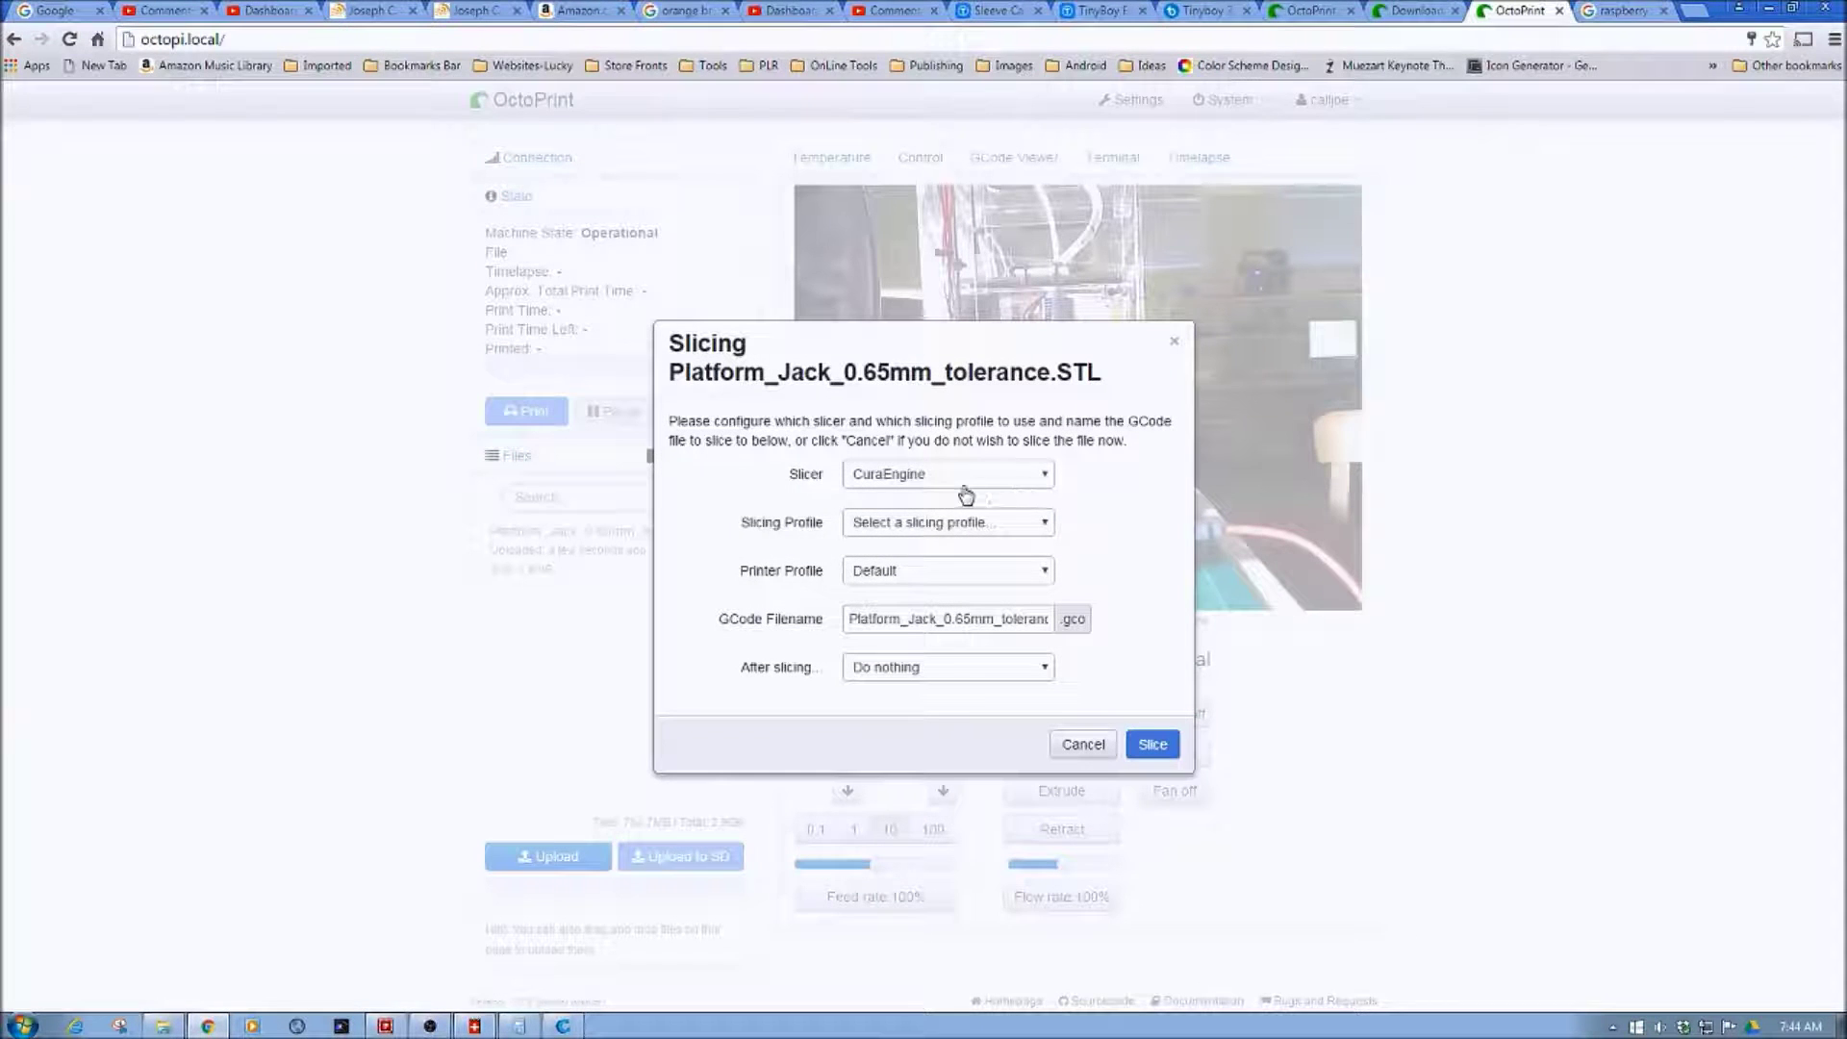
# Keep CuraEngine as slicer, choose the Fab_Mini printer profile, and leave After slicing as Do nothing.
pyautogui.click(1042, 475)
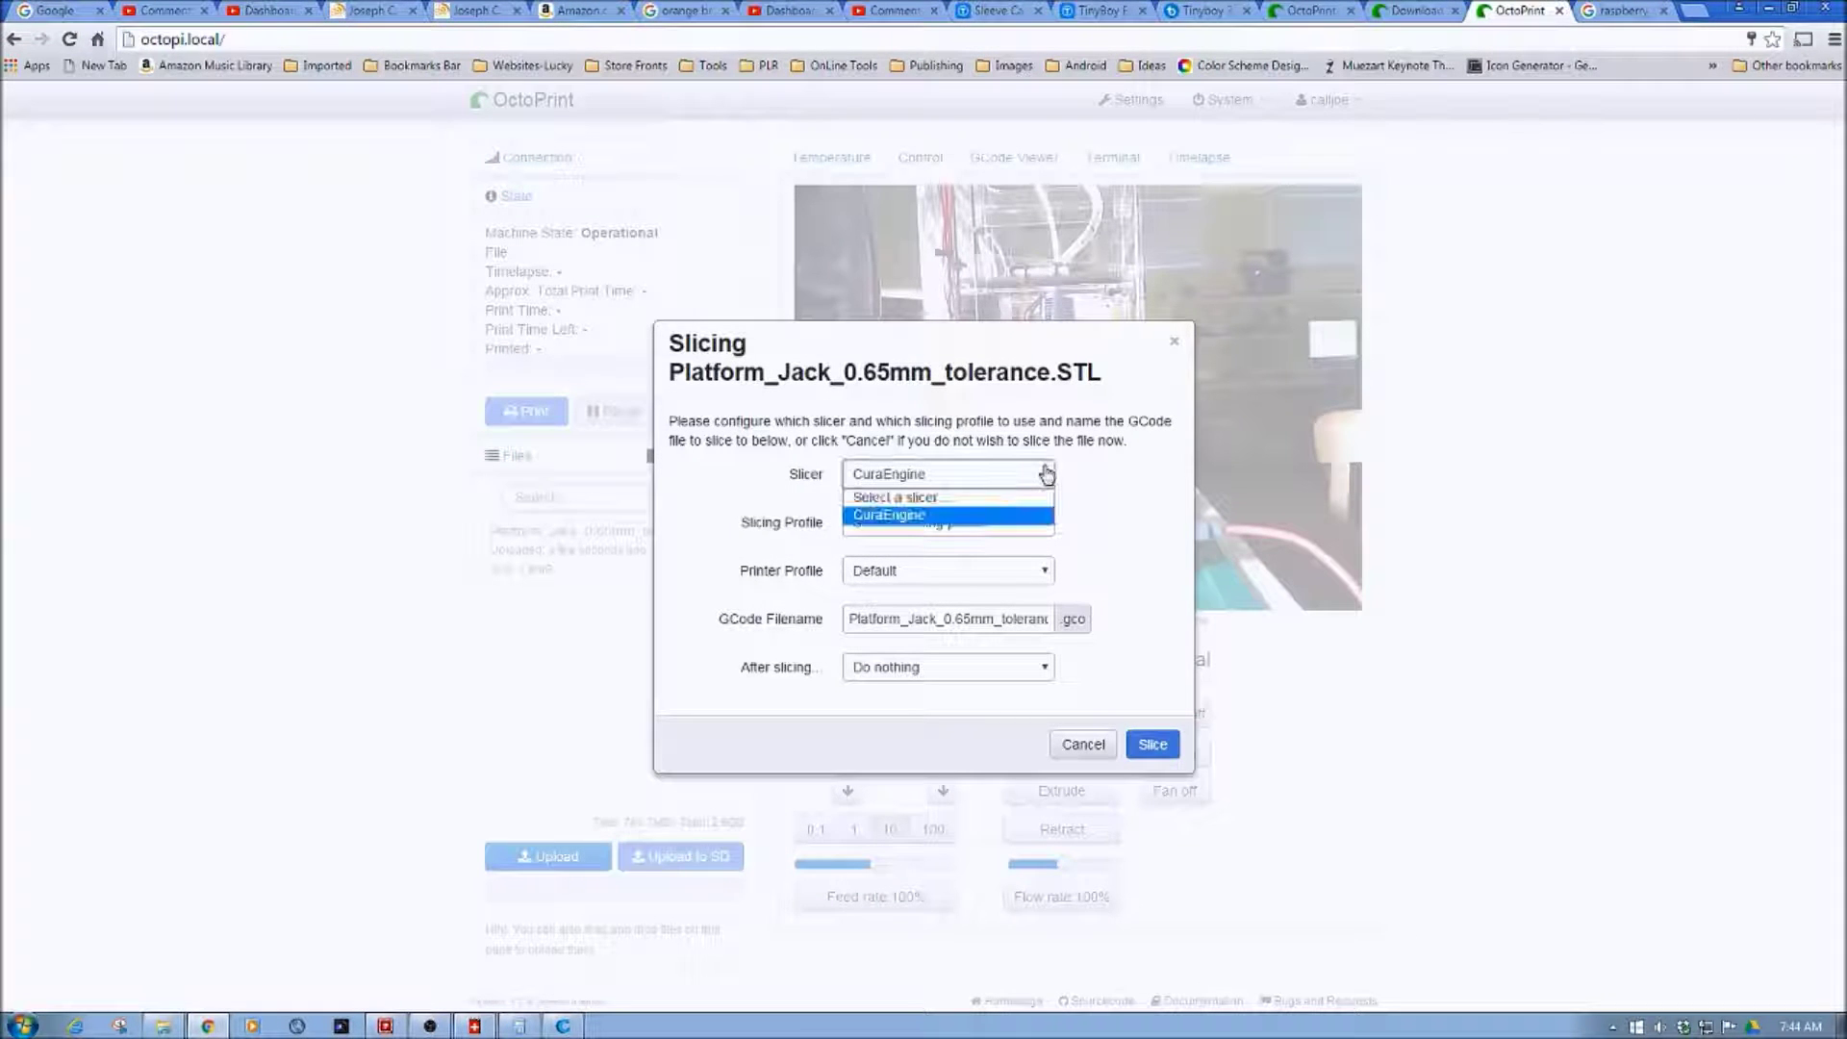
pyautogui.click(1045, 517)
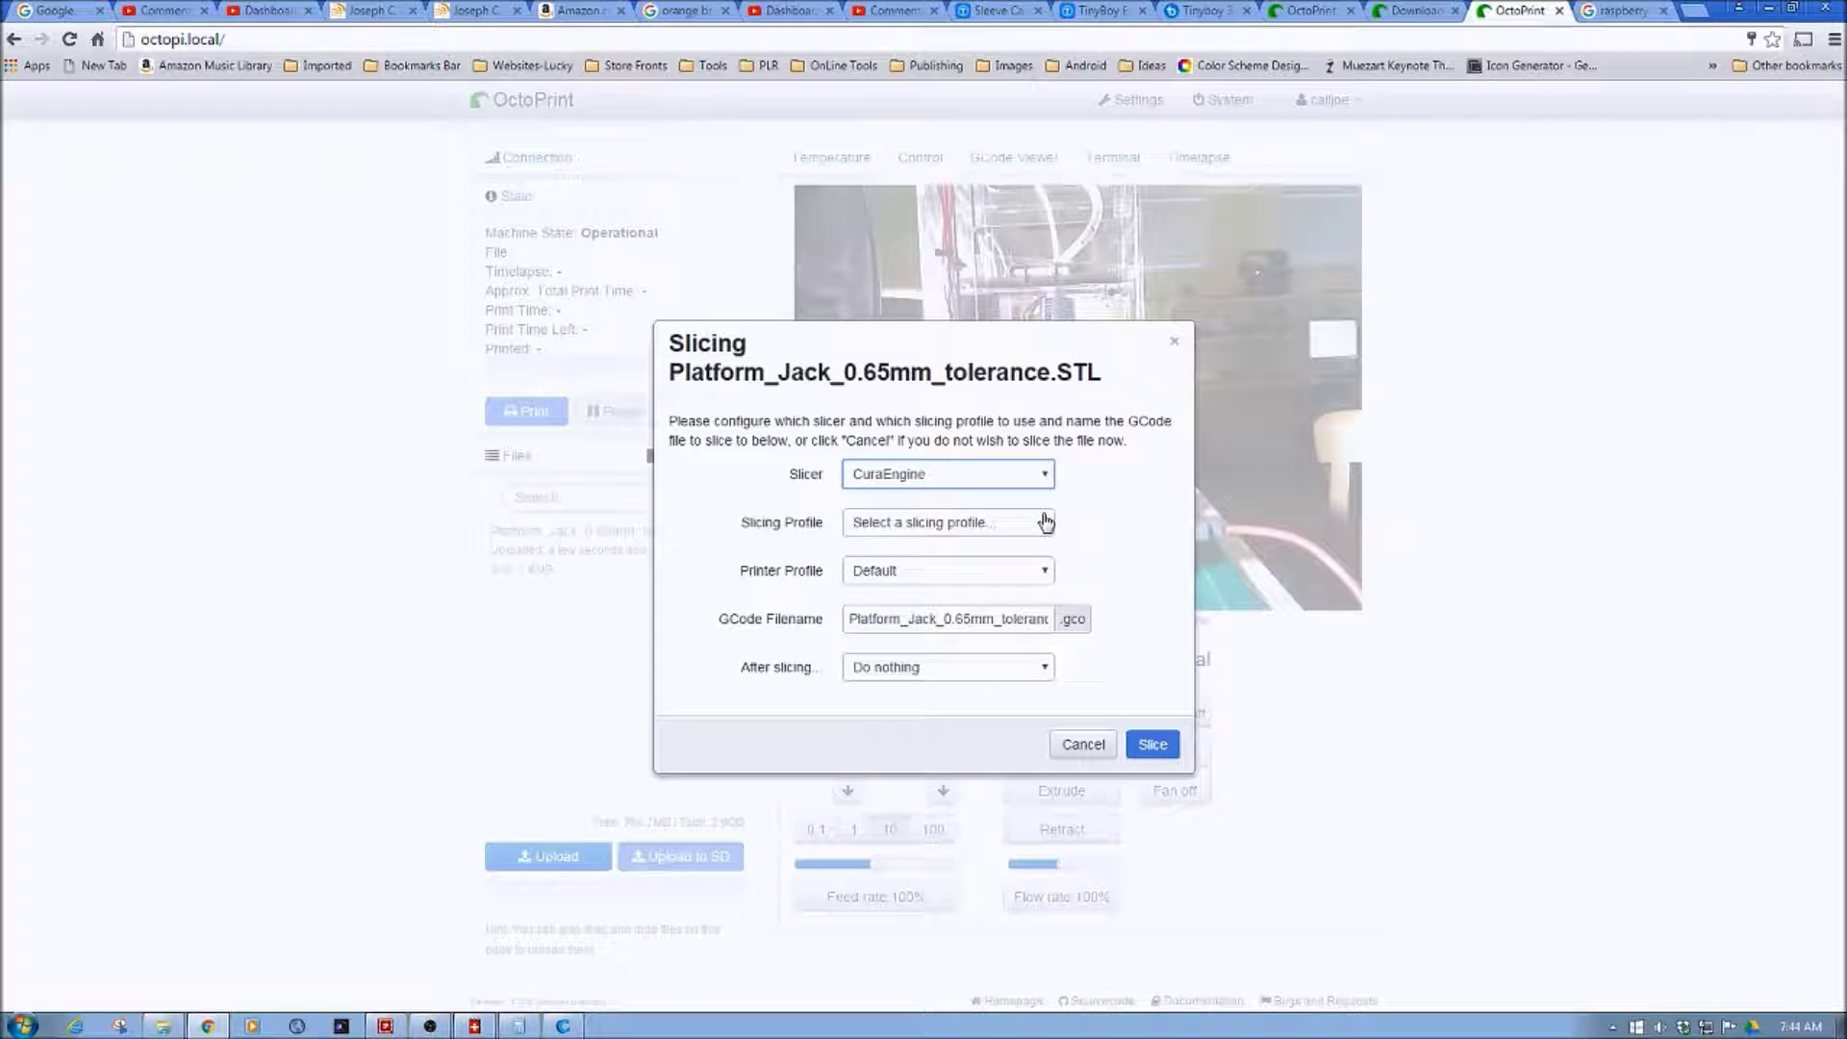
pyautogui.click(1043, 526)
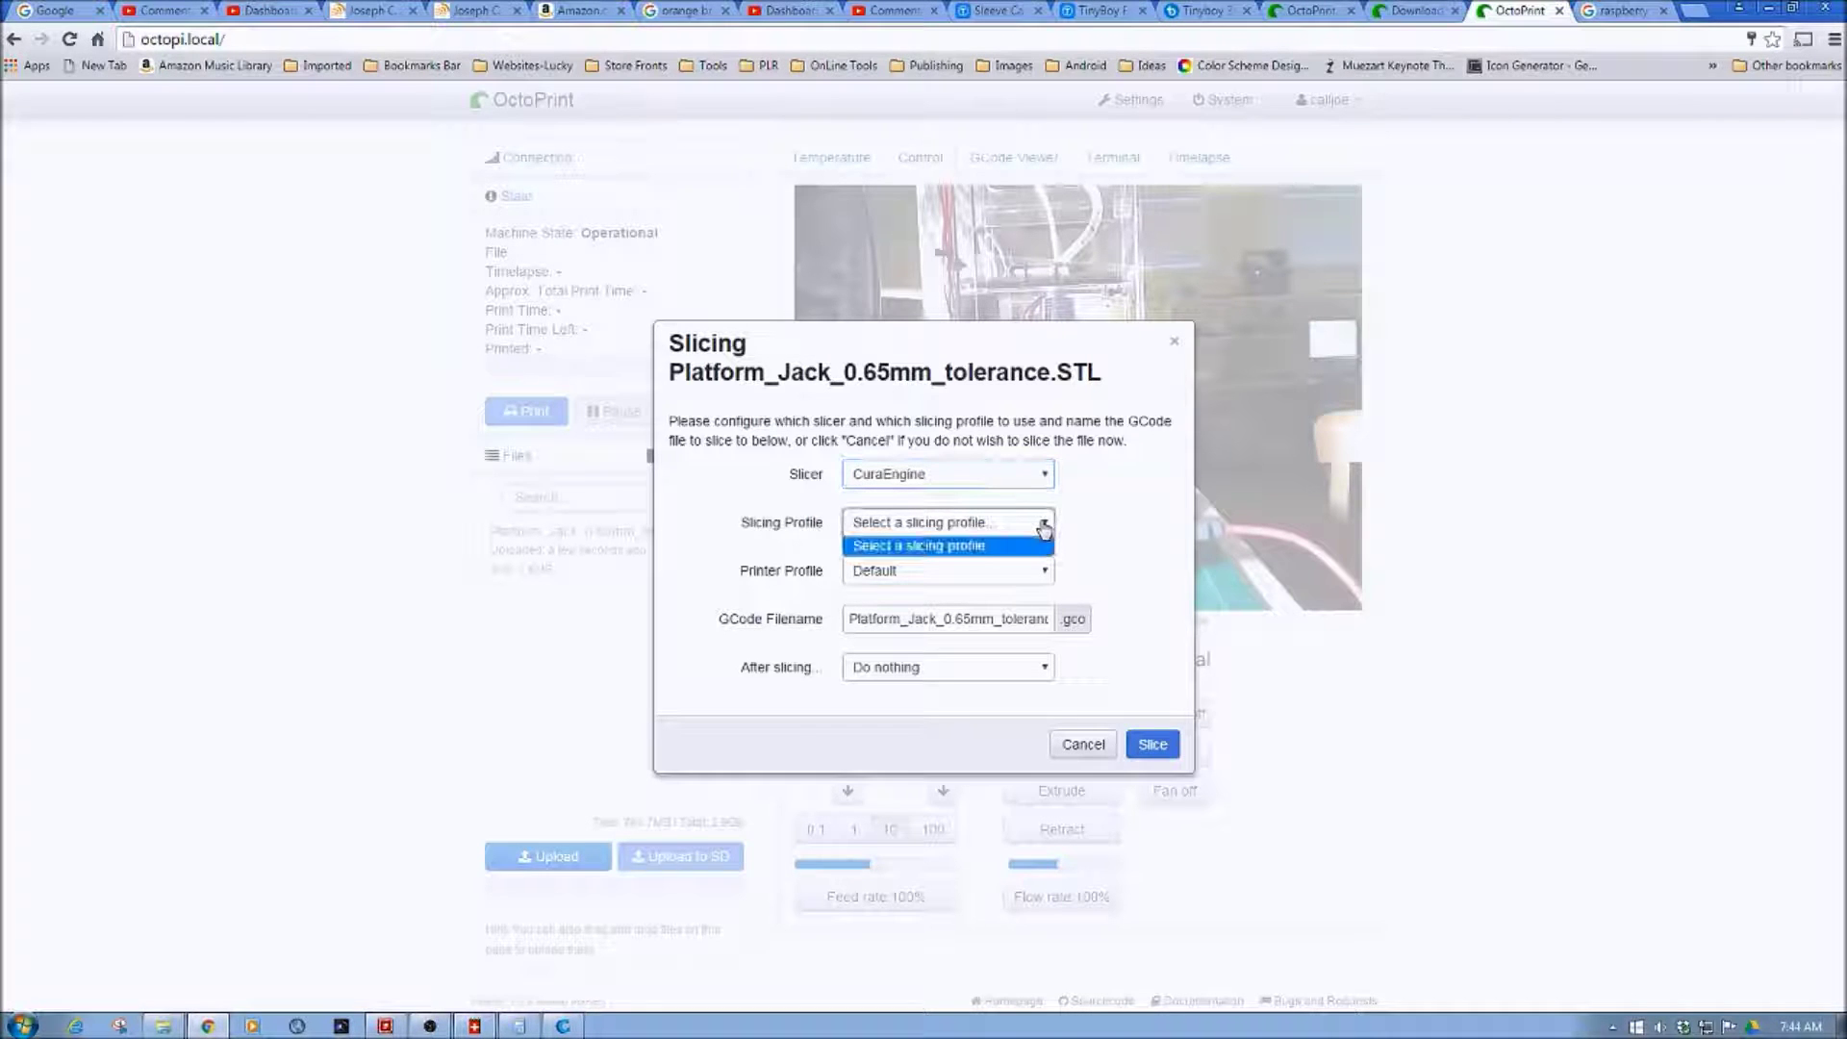
pyautogui.click(1044, 528)
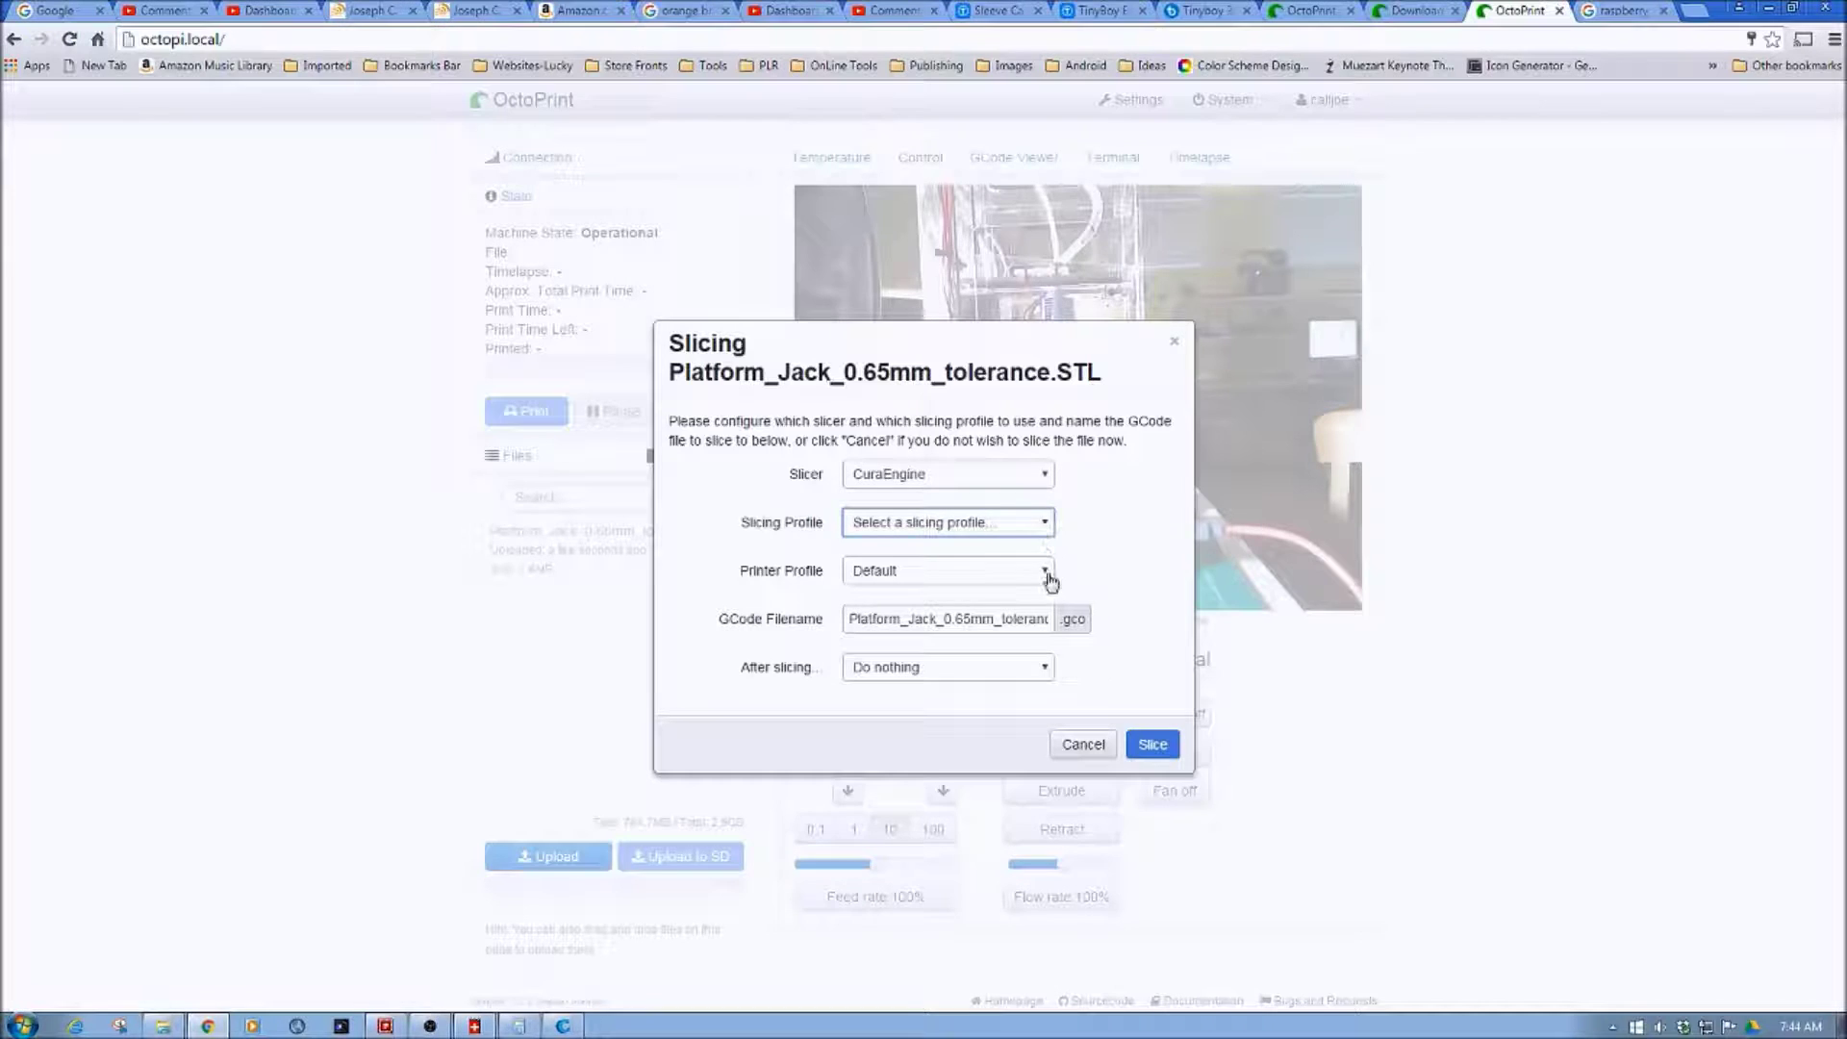
pyautogui.click(1047, 577)
pyautogui.click(995, 628)
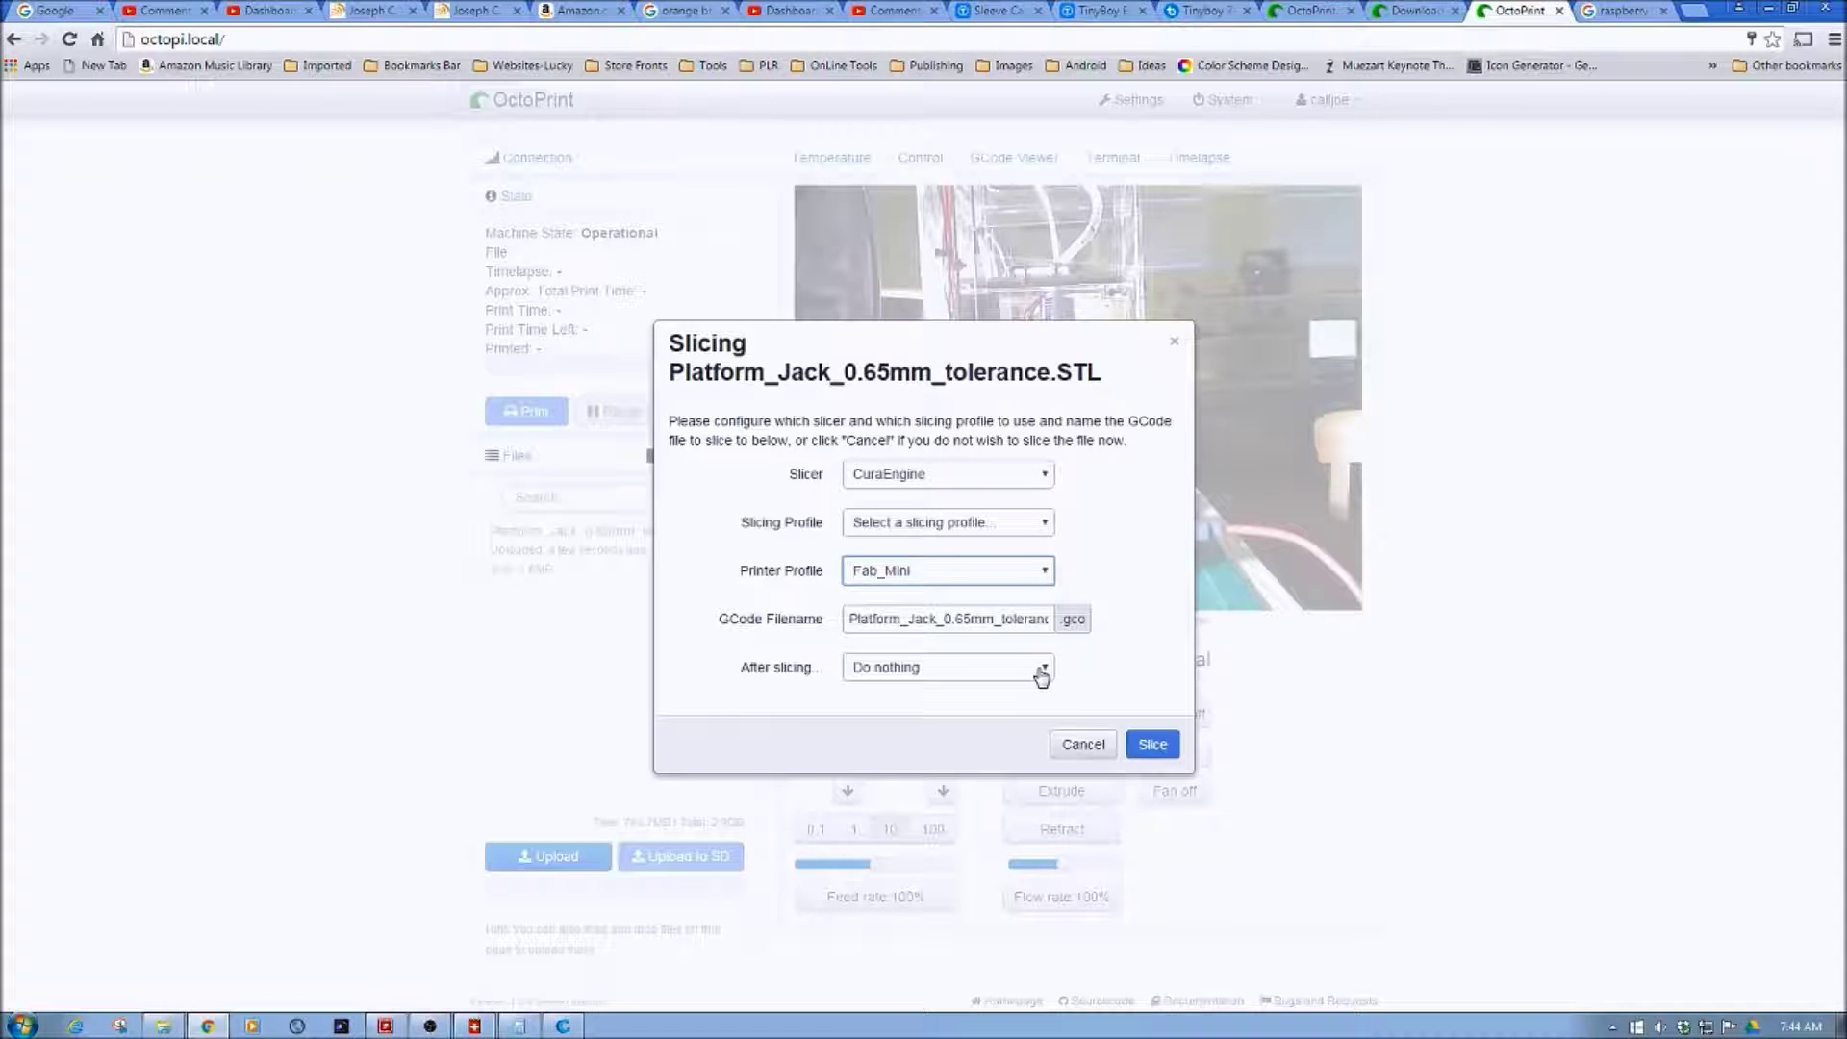
pyautogui.click(1041, 678)
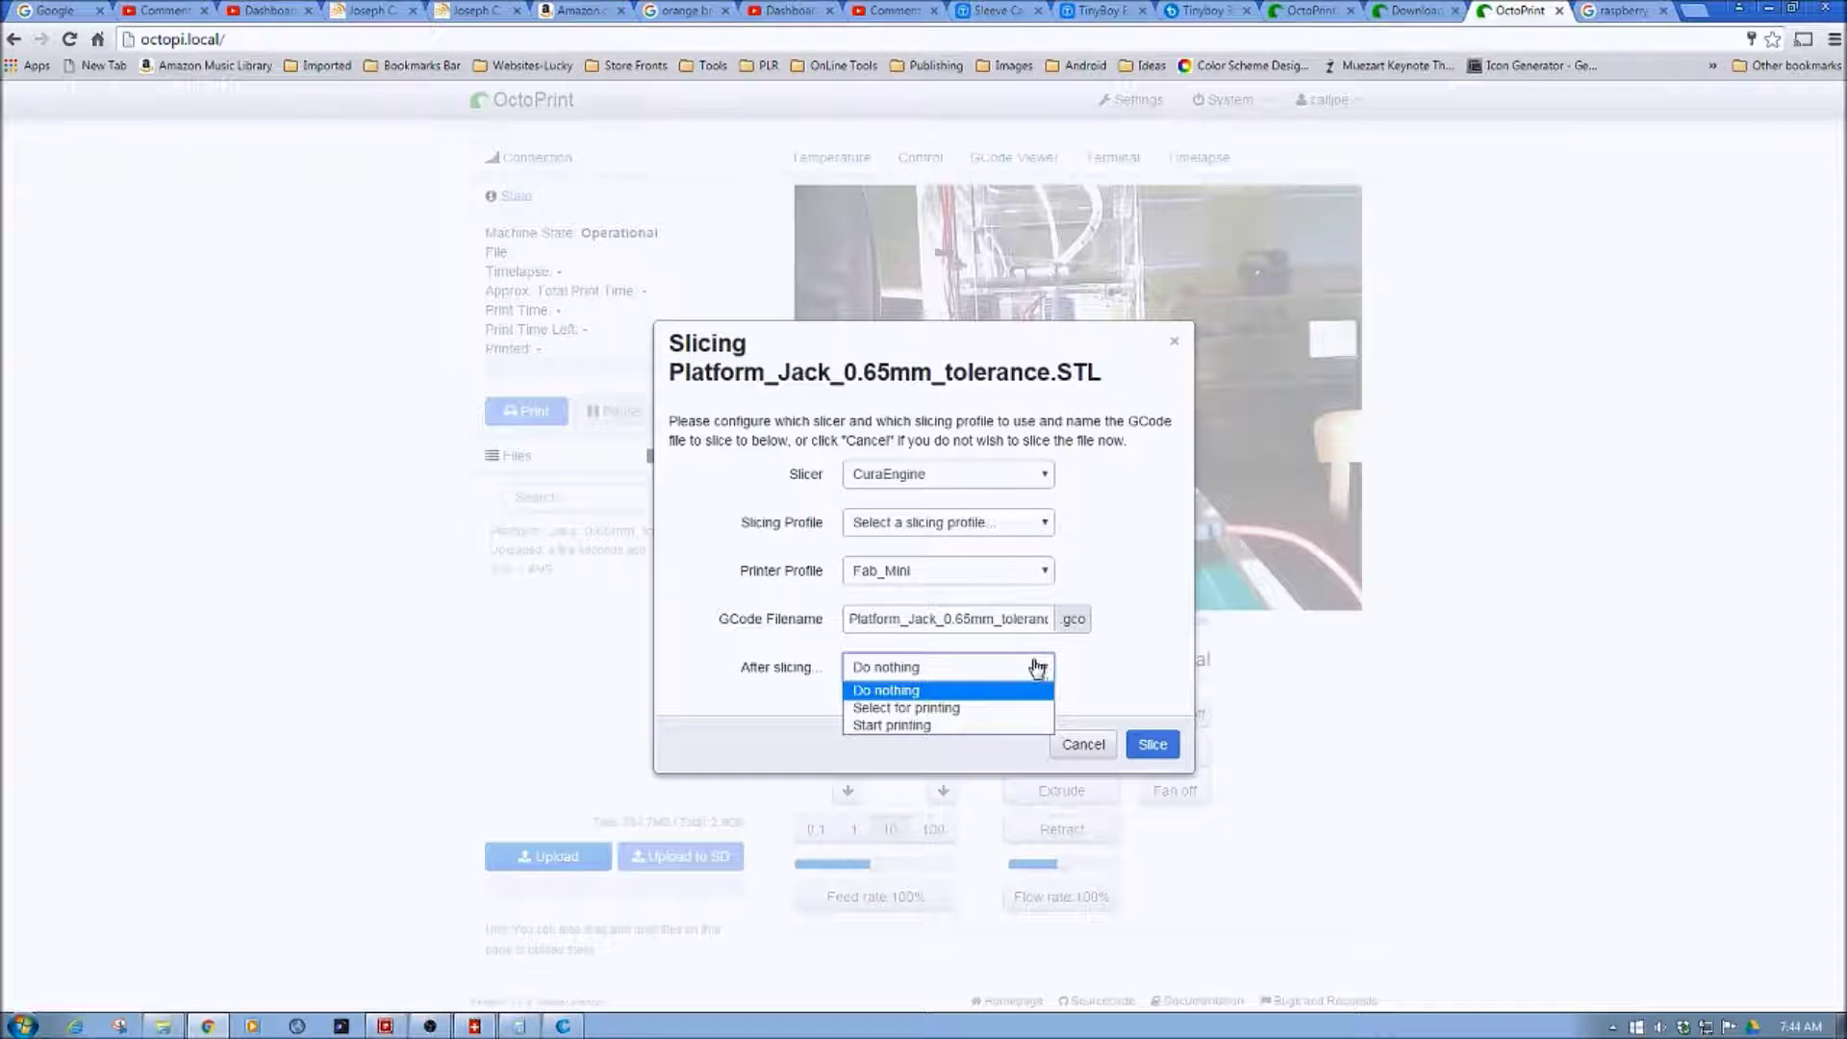
pyautogui.click(965, 690)
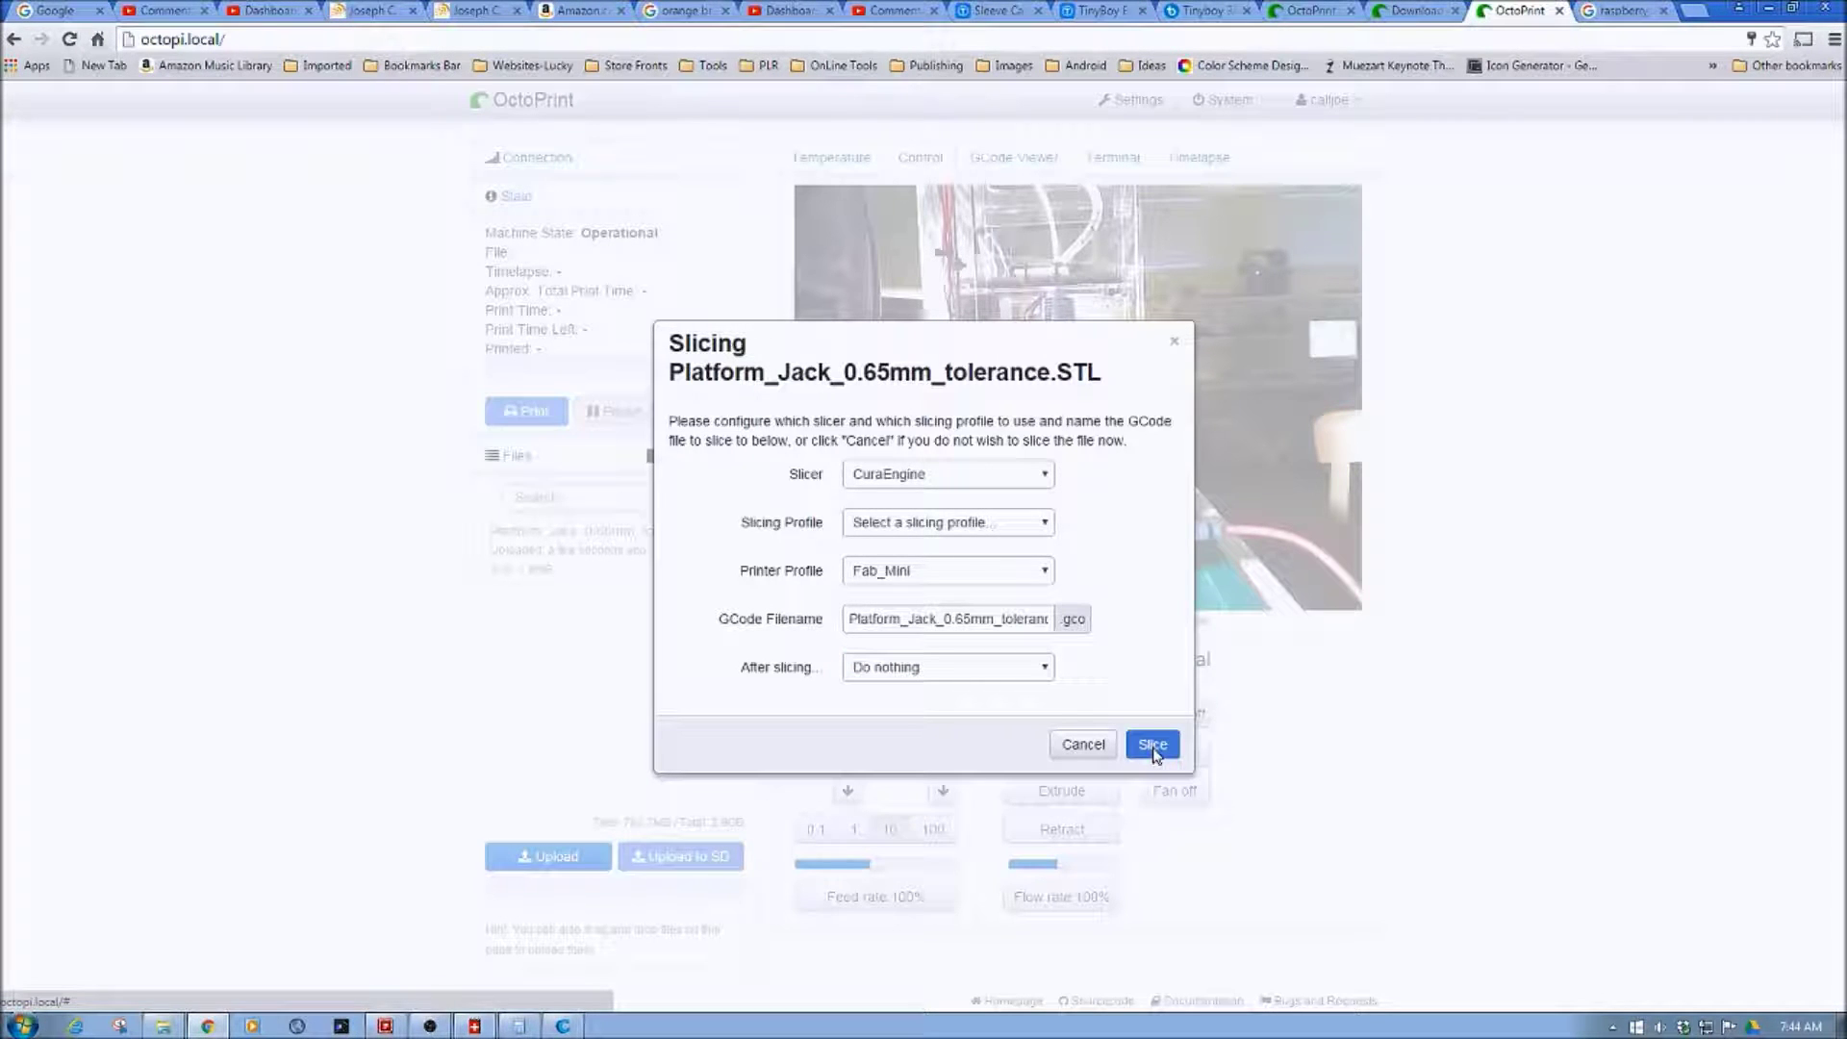
# Recheck the After slicing, Slicing Profile and Slicer choices, then cancel the Slicing dialog unsliced.
pyautogui.click(1051, 667)
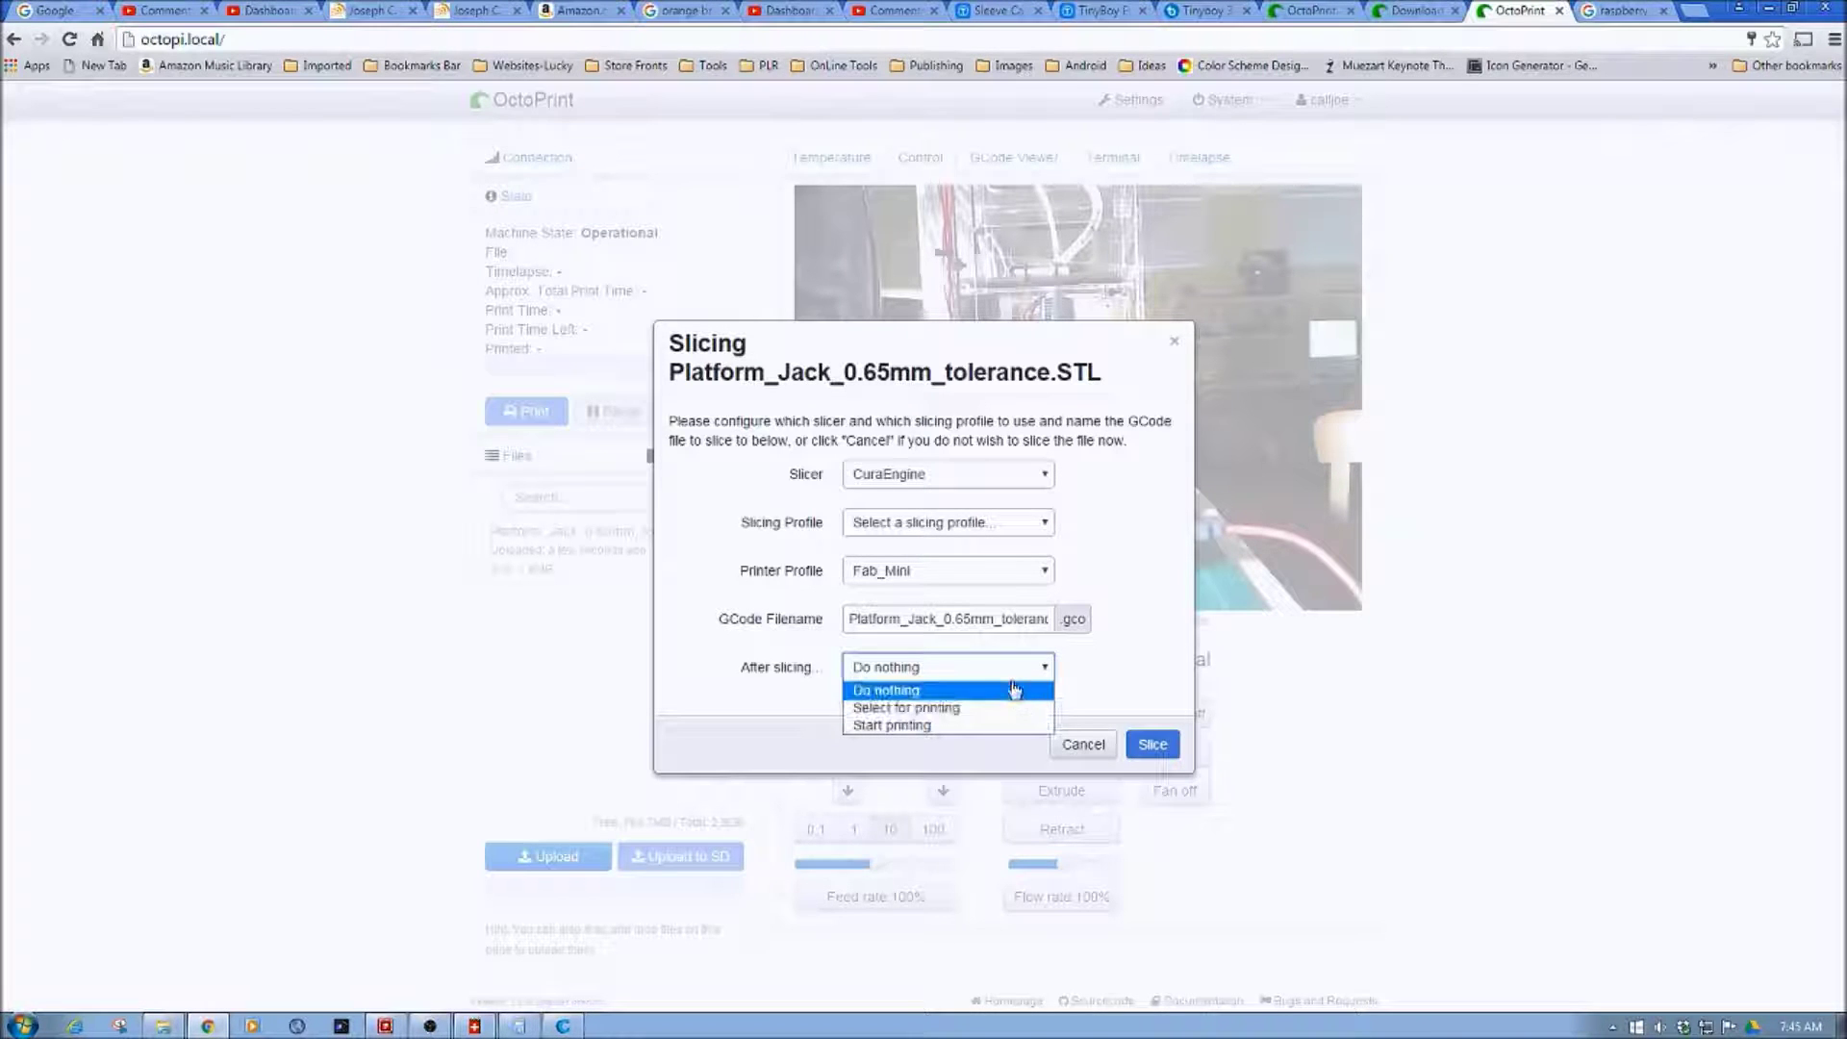
pyautogui.click(1013, 691)
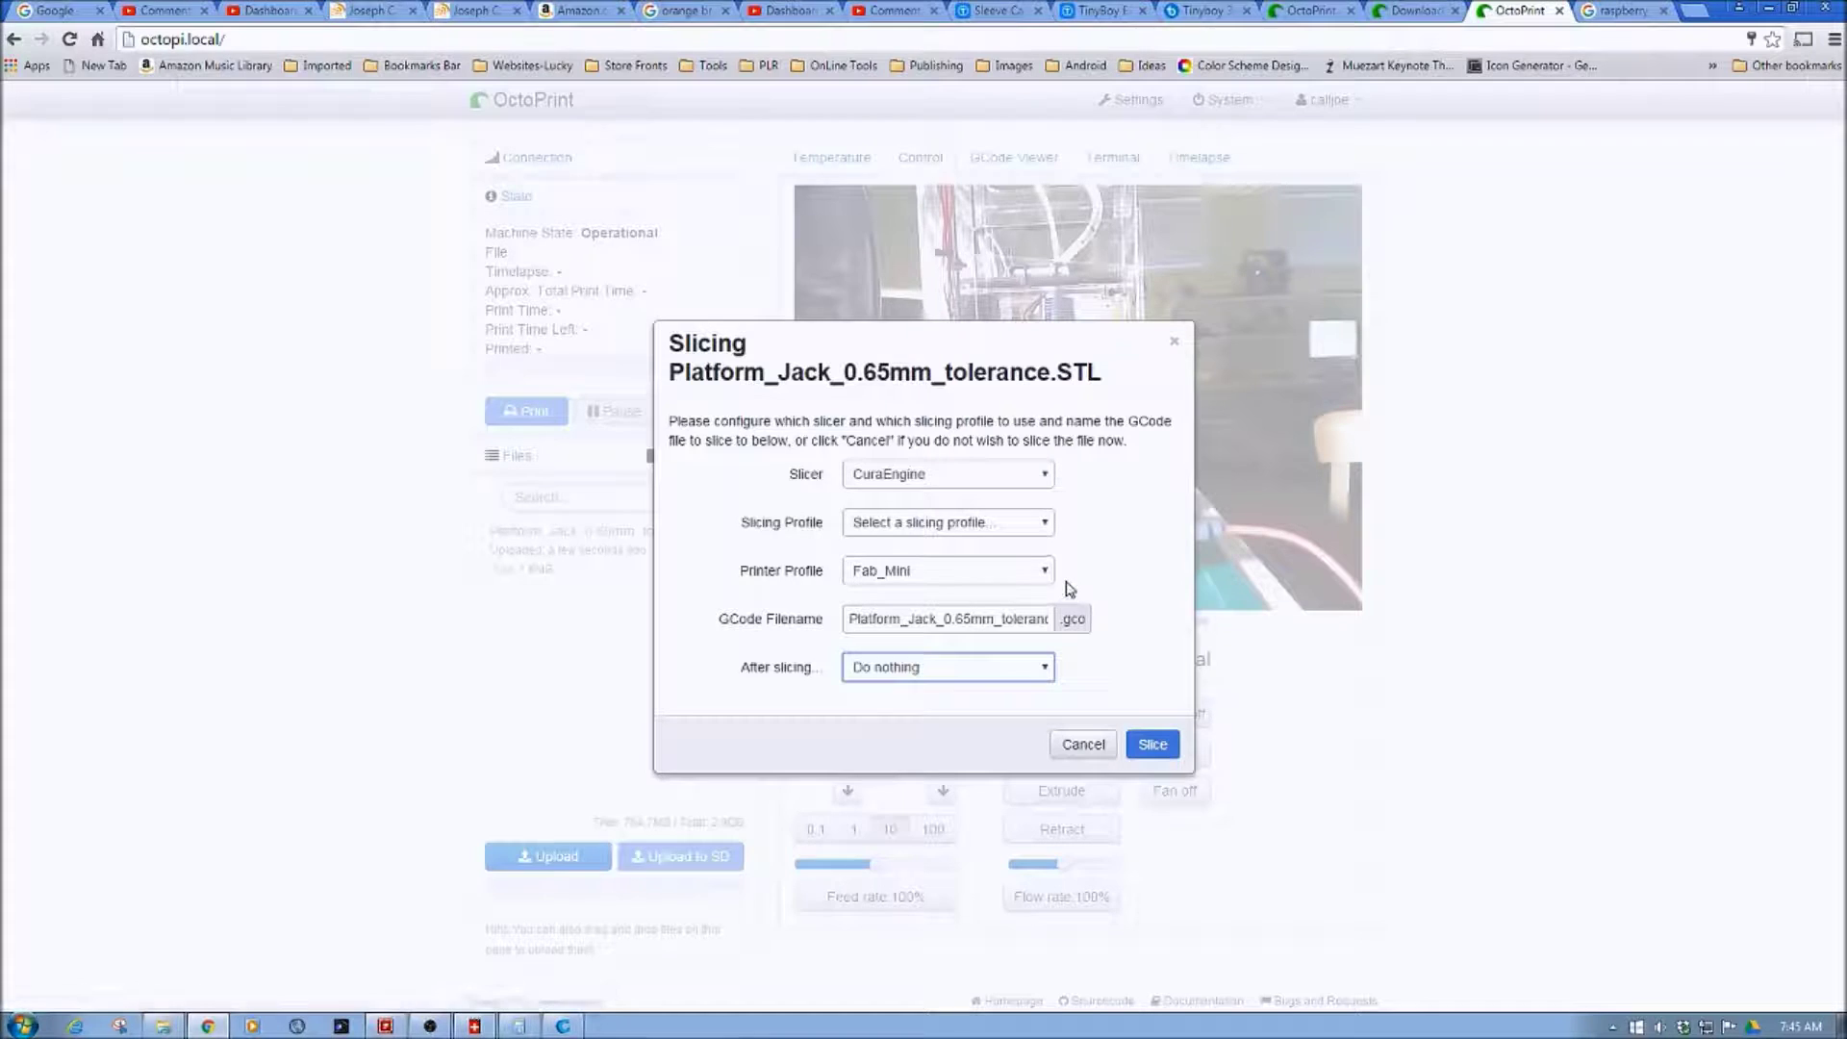
pyautogui.click(1040, 524)
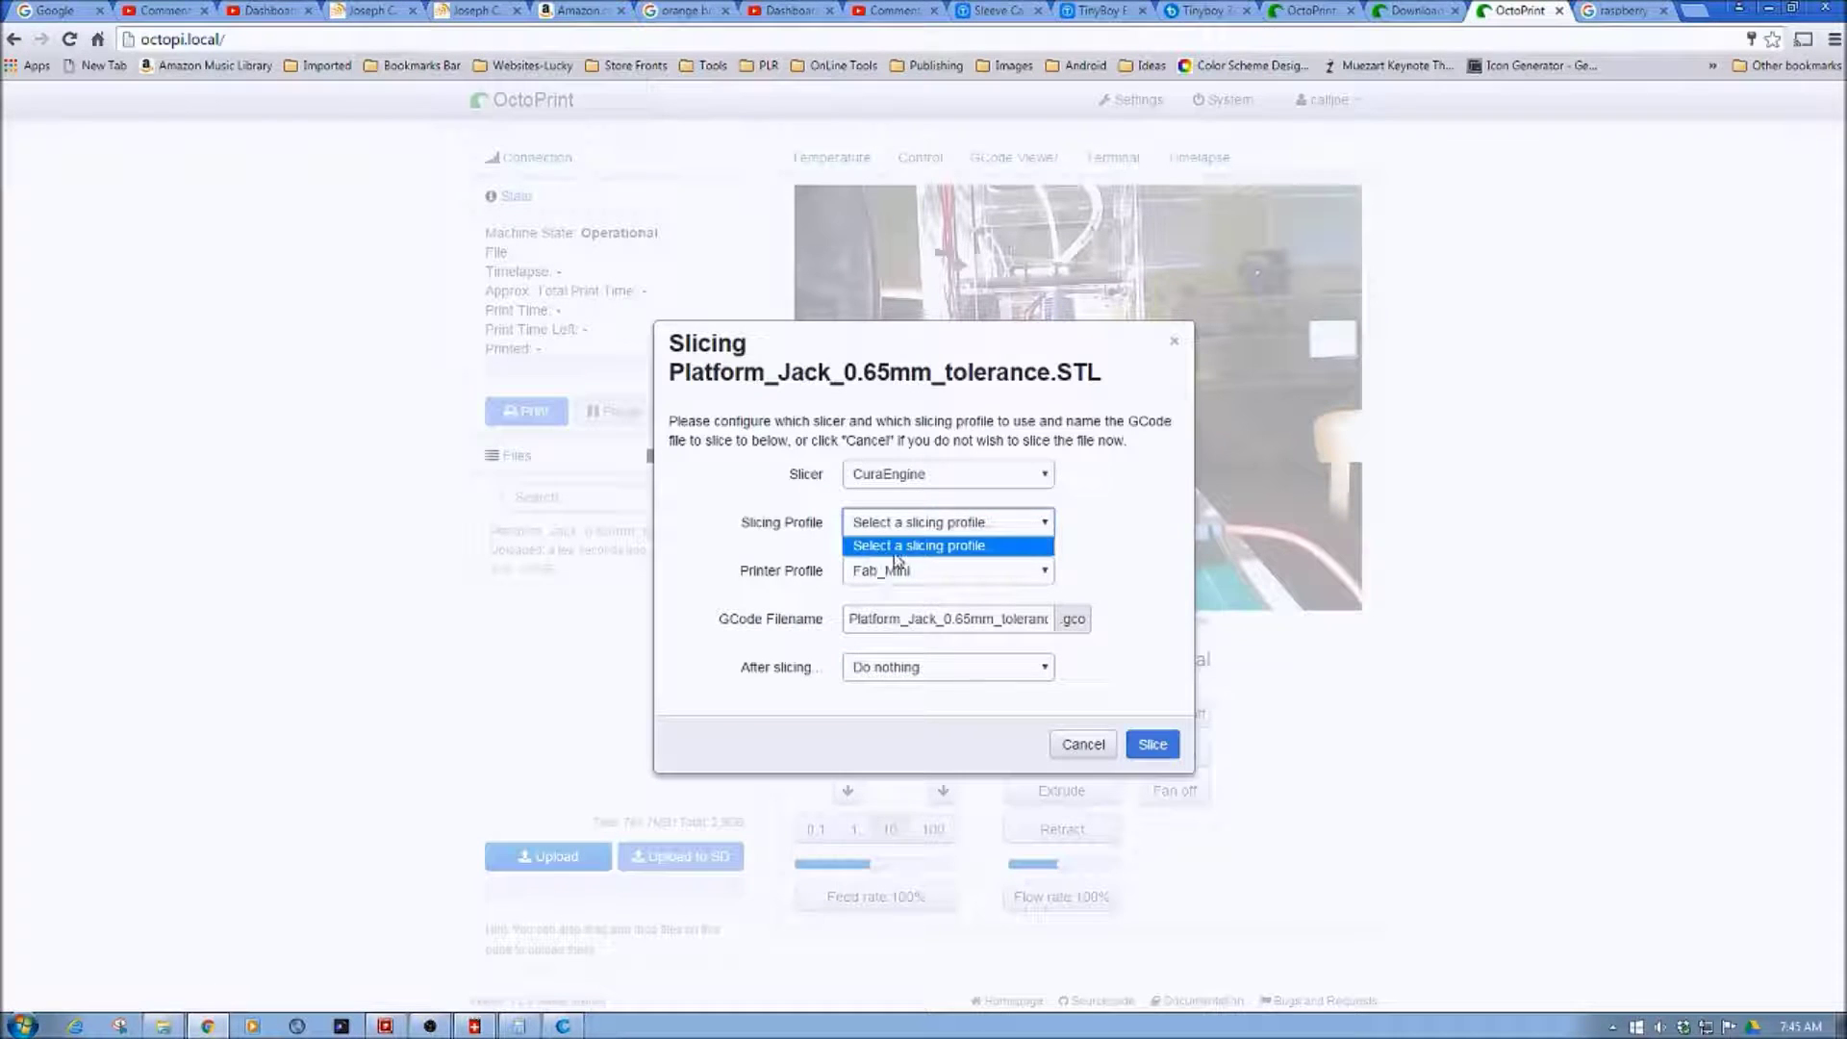
pyautogui.click(923, 529)
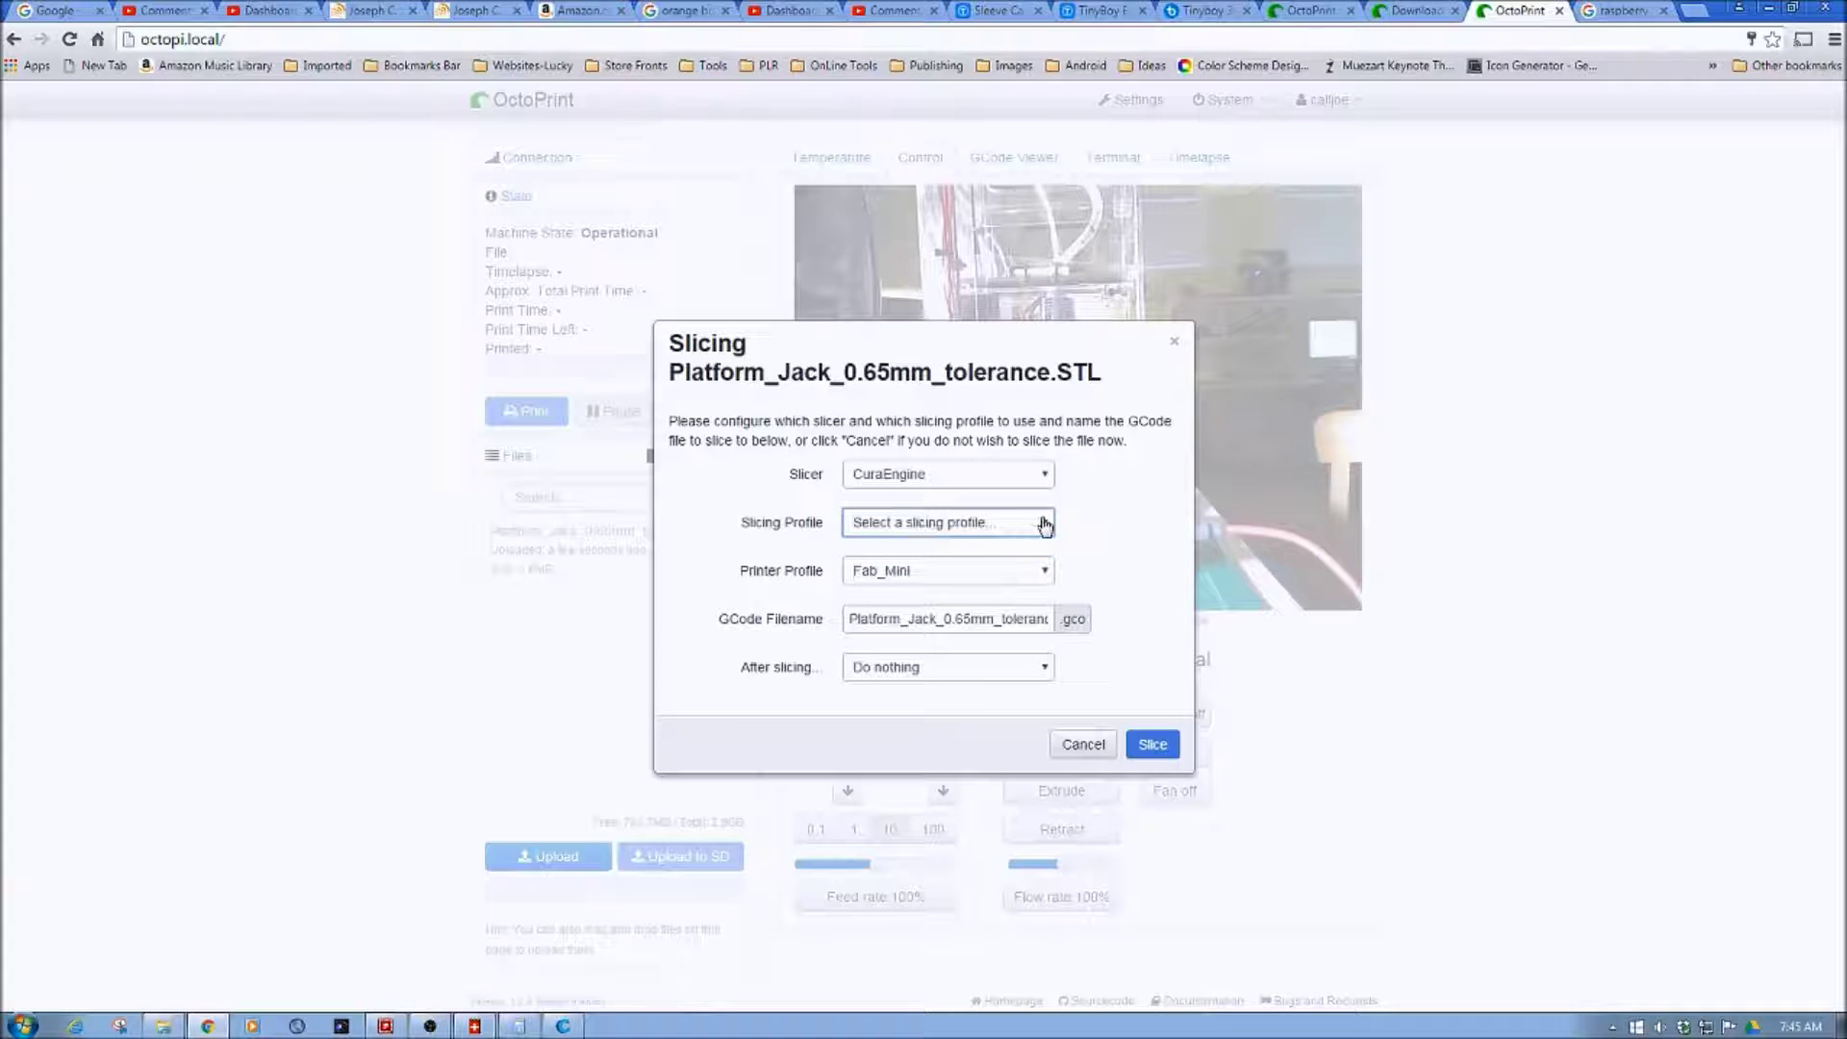
pyautogui.click(1041, 477)
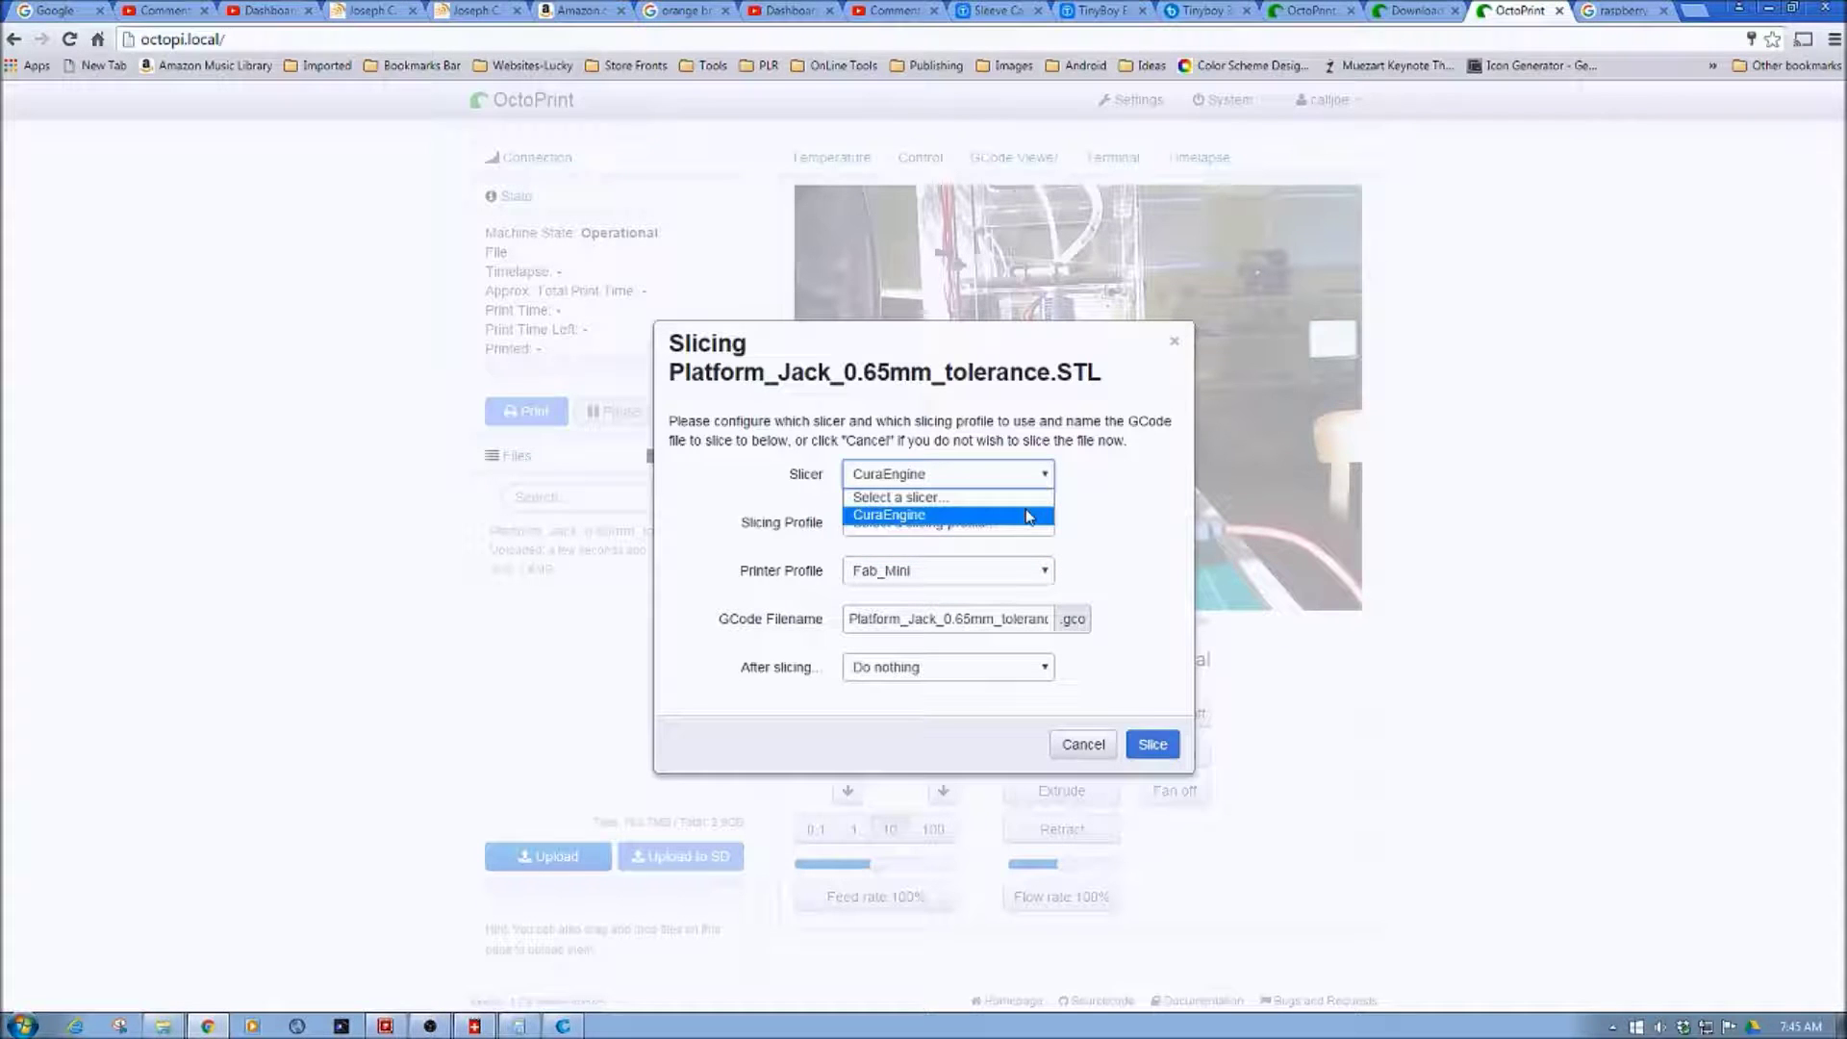
pyautogui.click(1035, 515)
pyautogui.click(1035, 529)
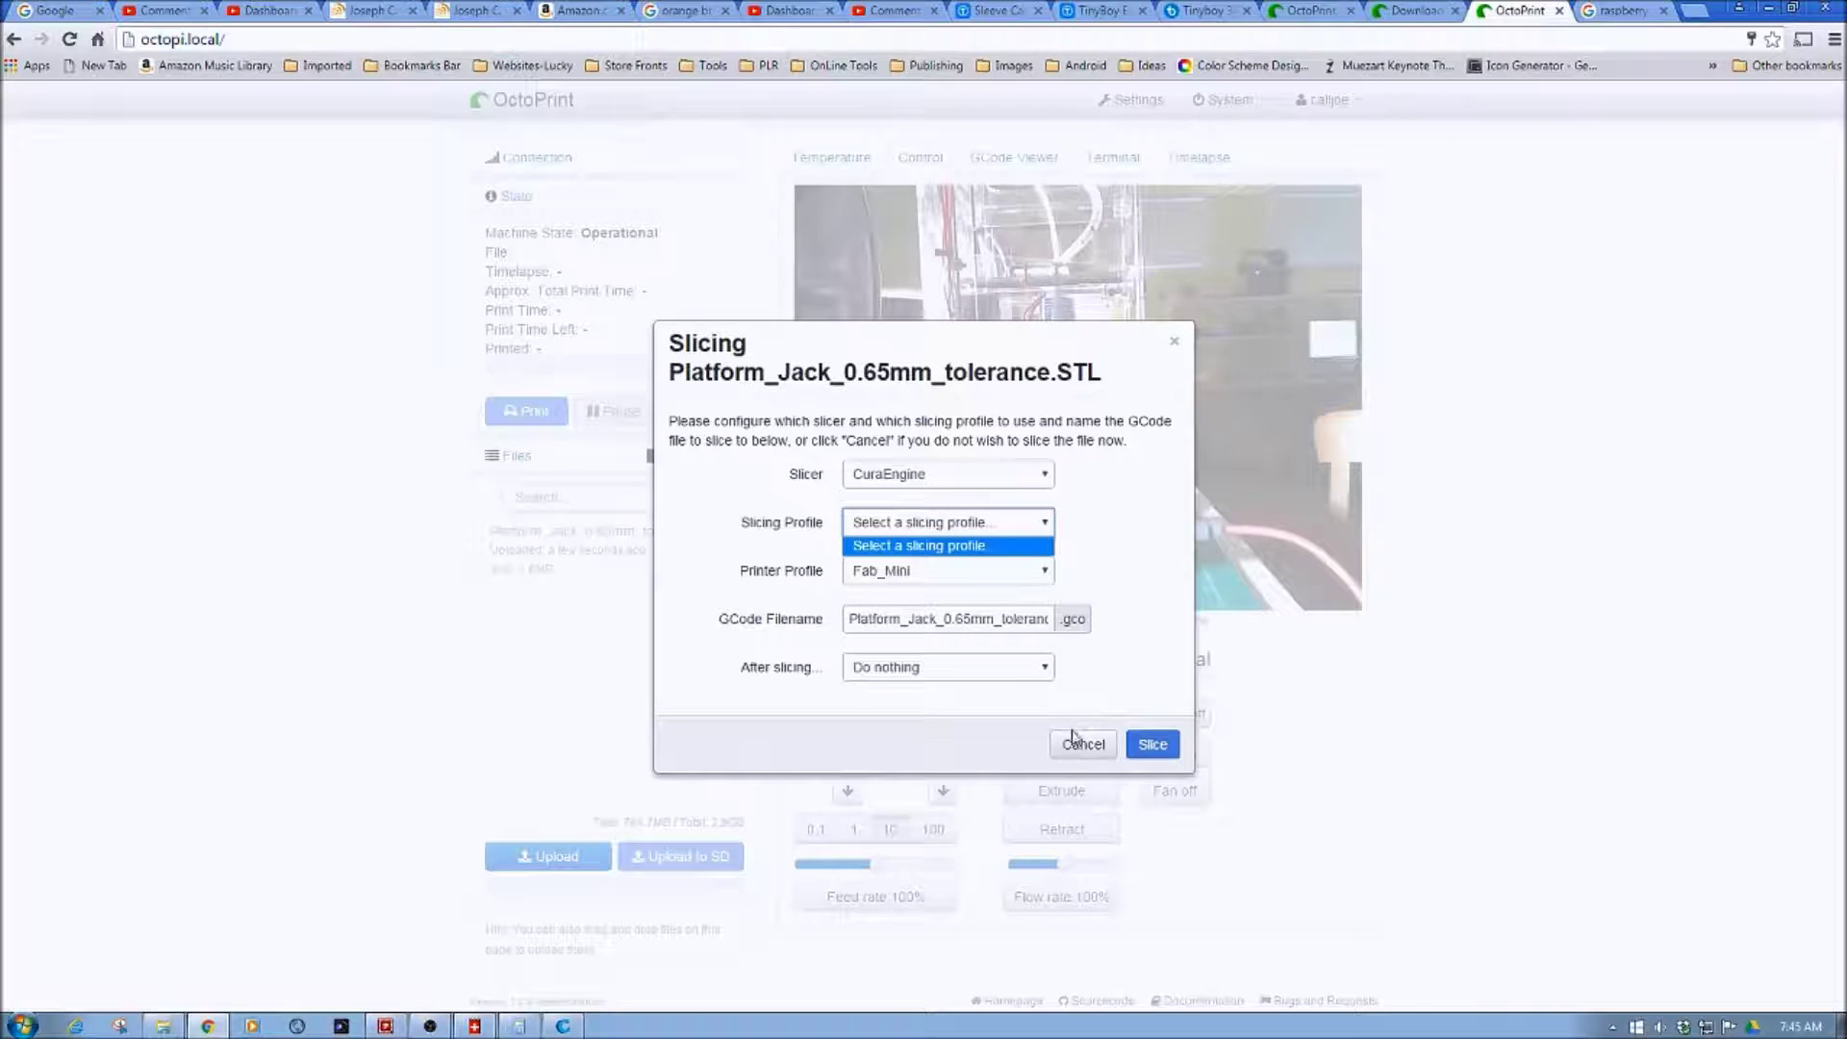
pyautogui.click(1160, 752)
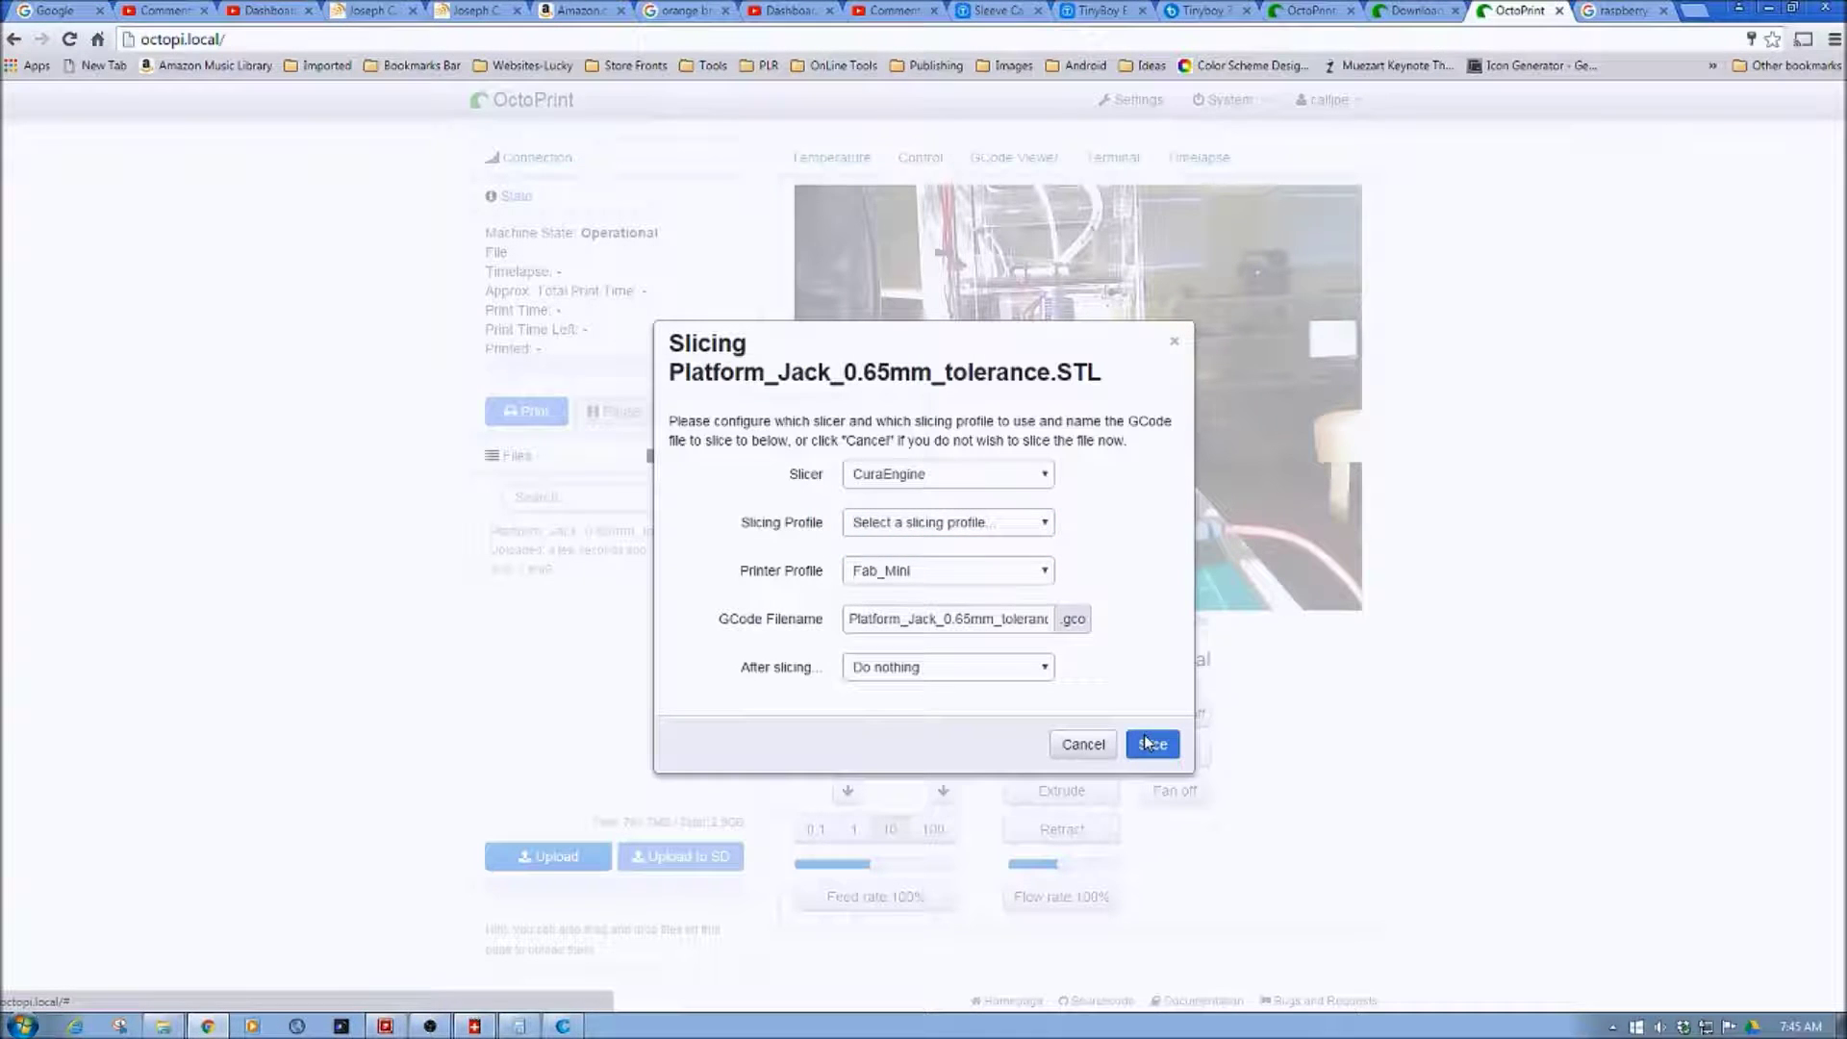
pyautogui.click(1070, 747)
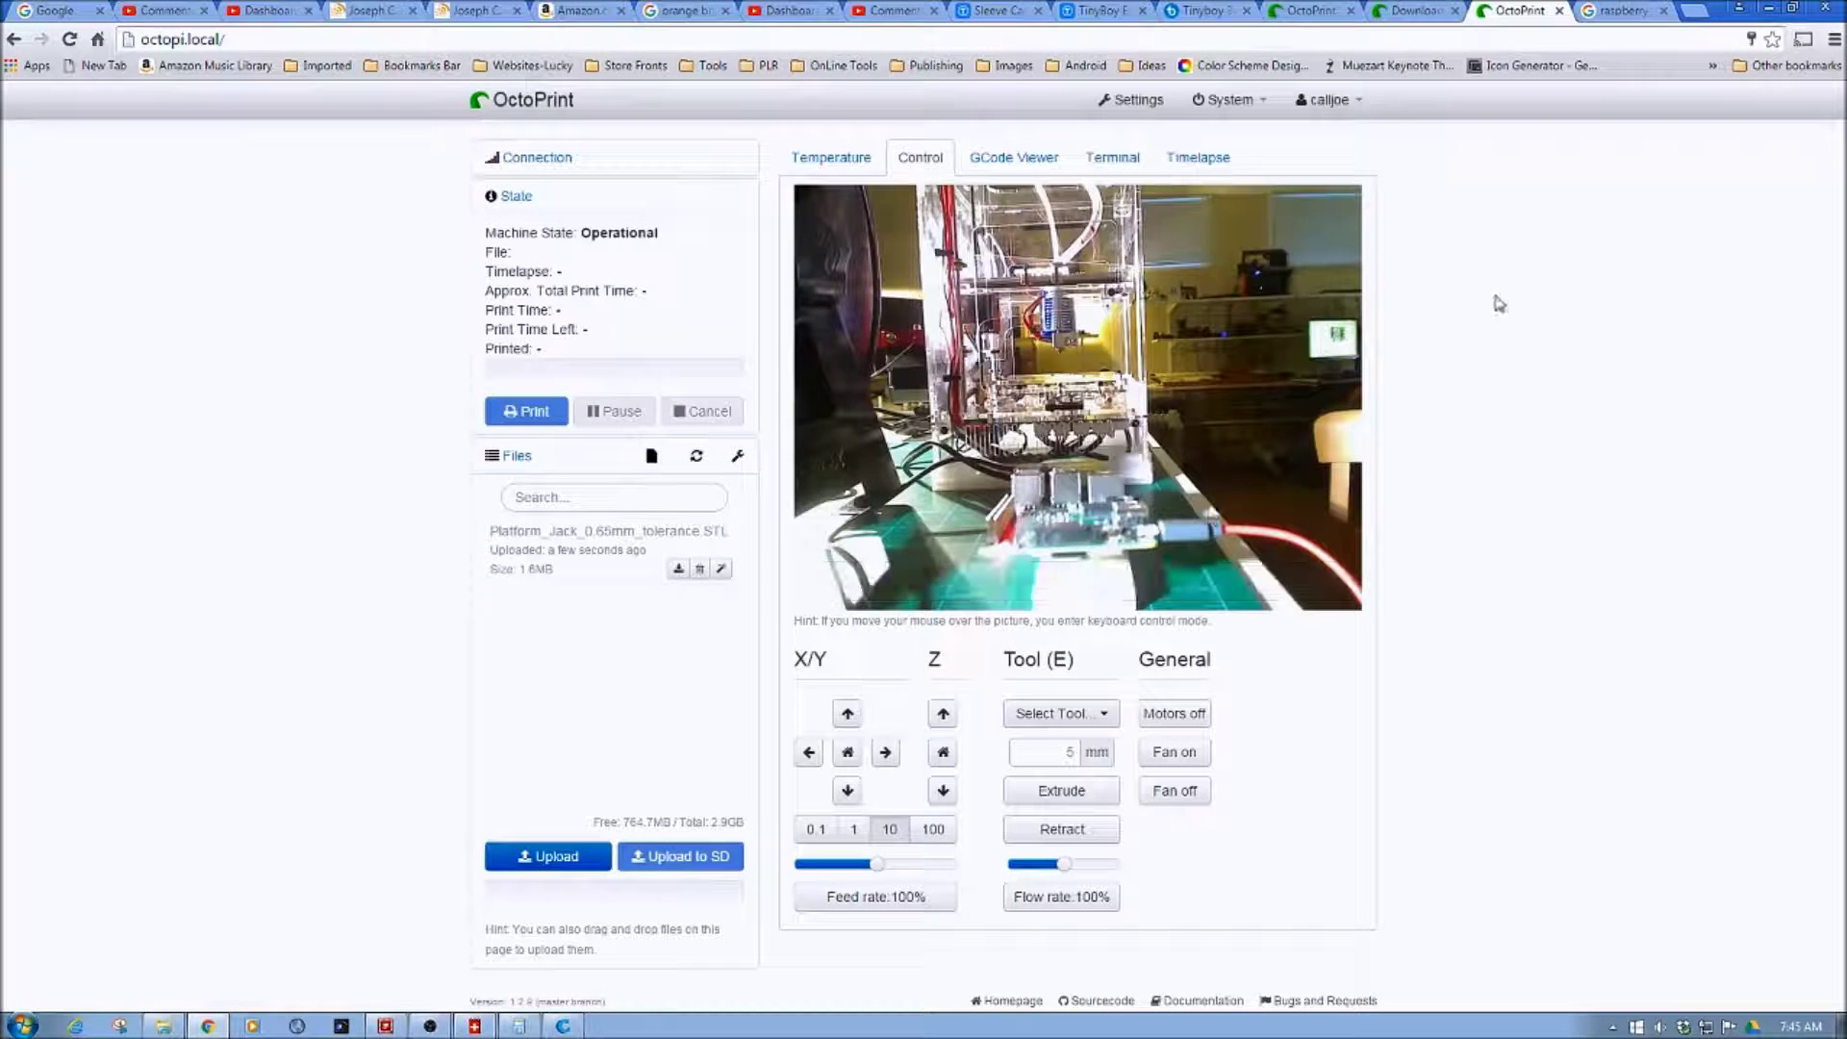
pyautogui.moveTo(825, 197)
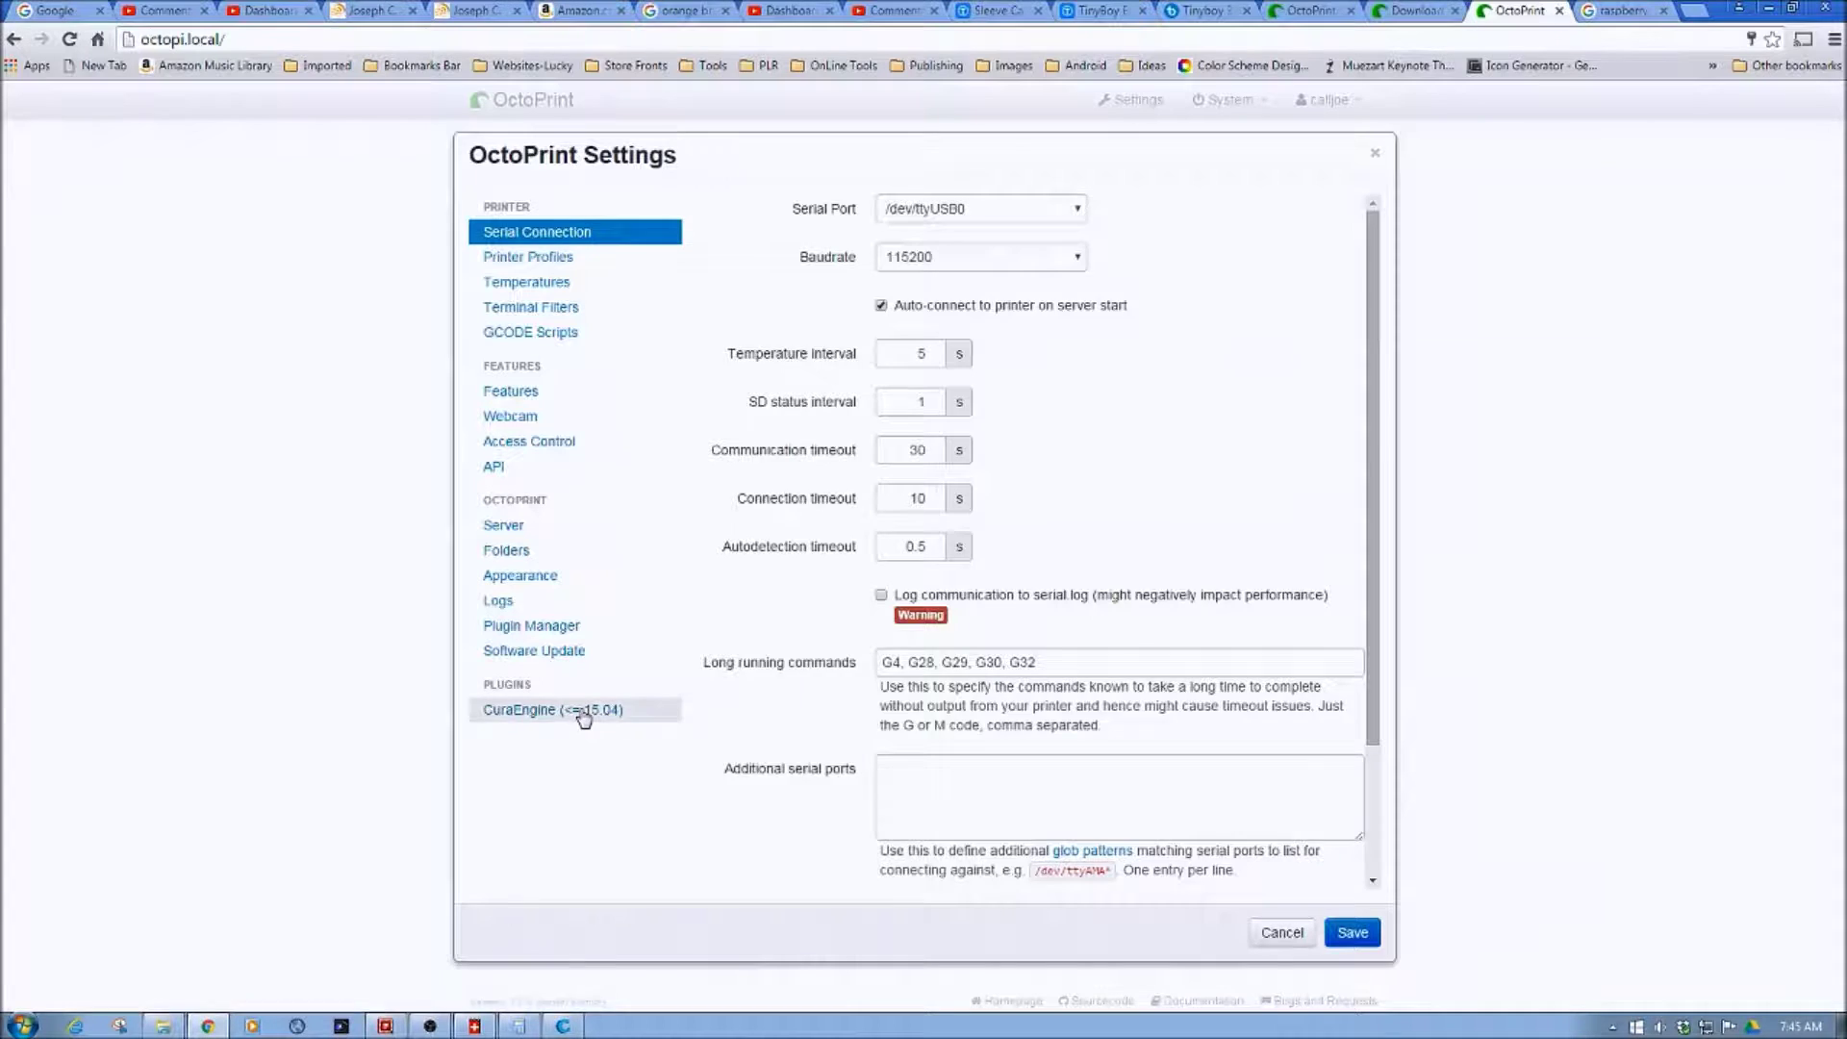
pyautogui.click(582, 709)
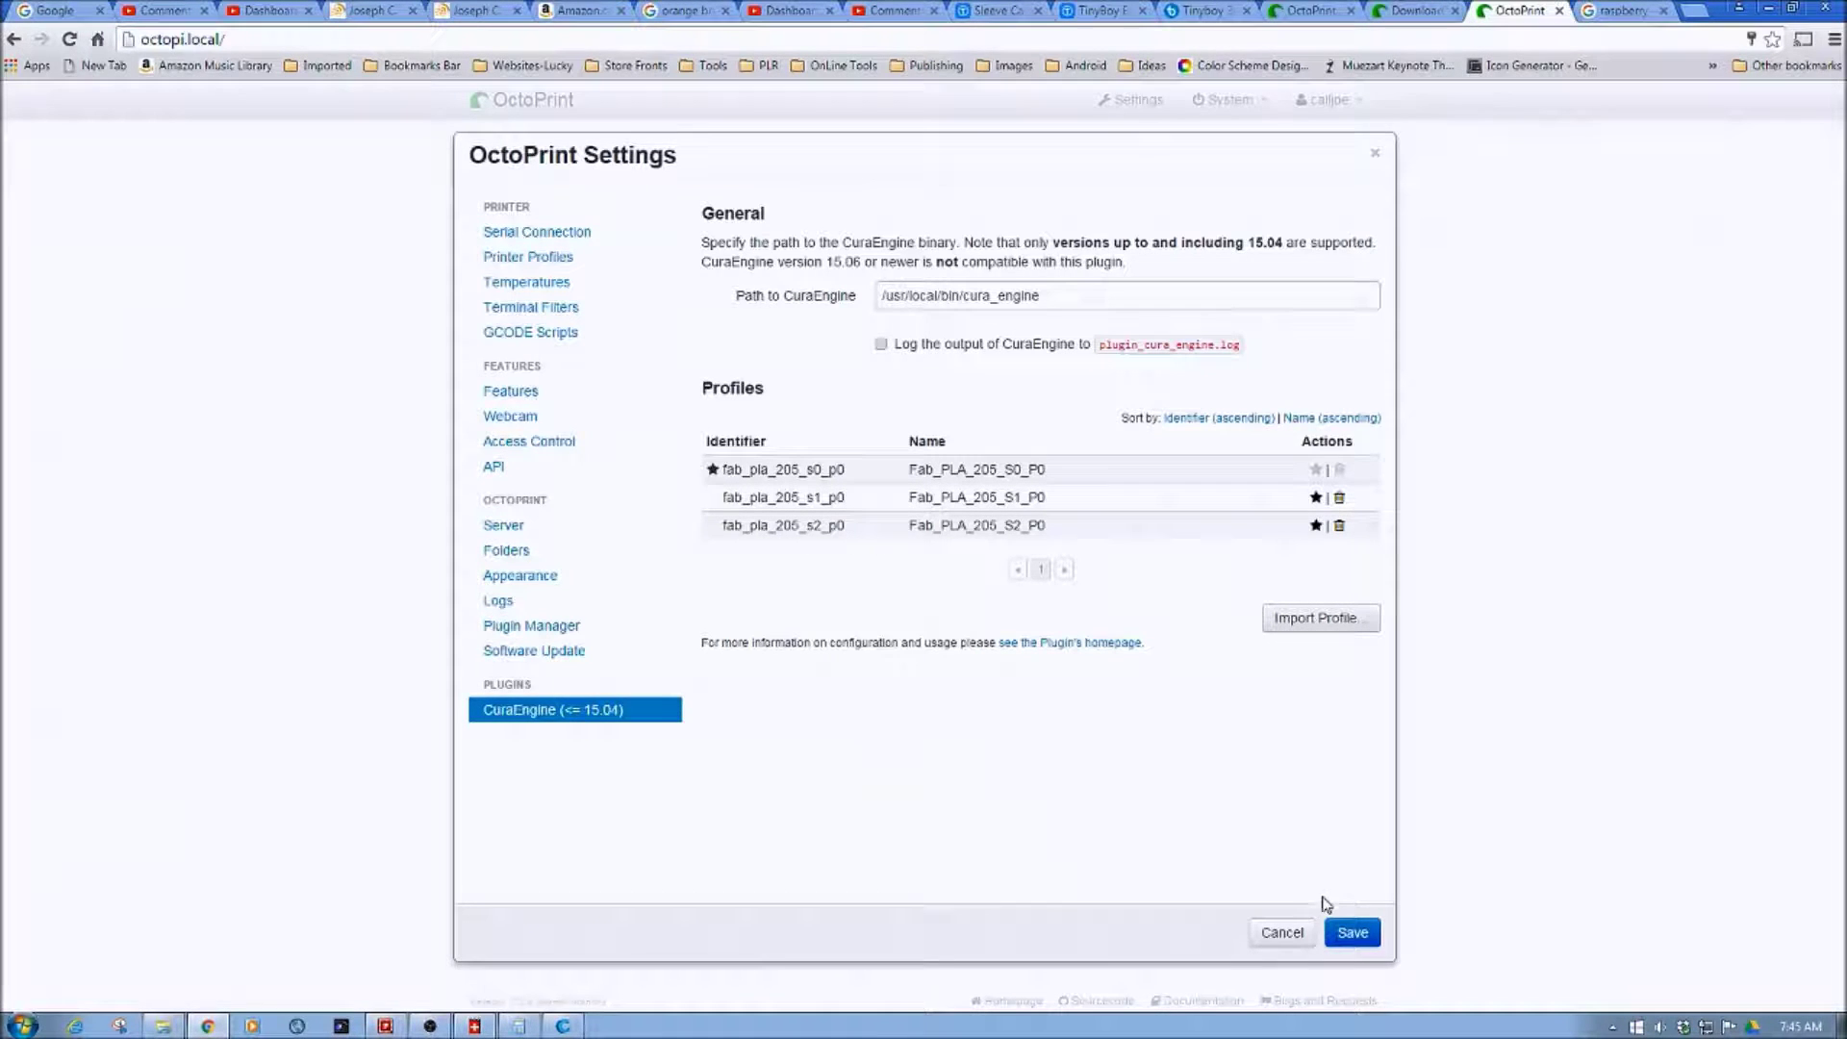
pyautogui.click(1350, 932)
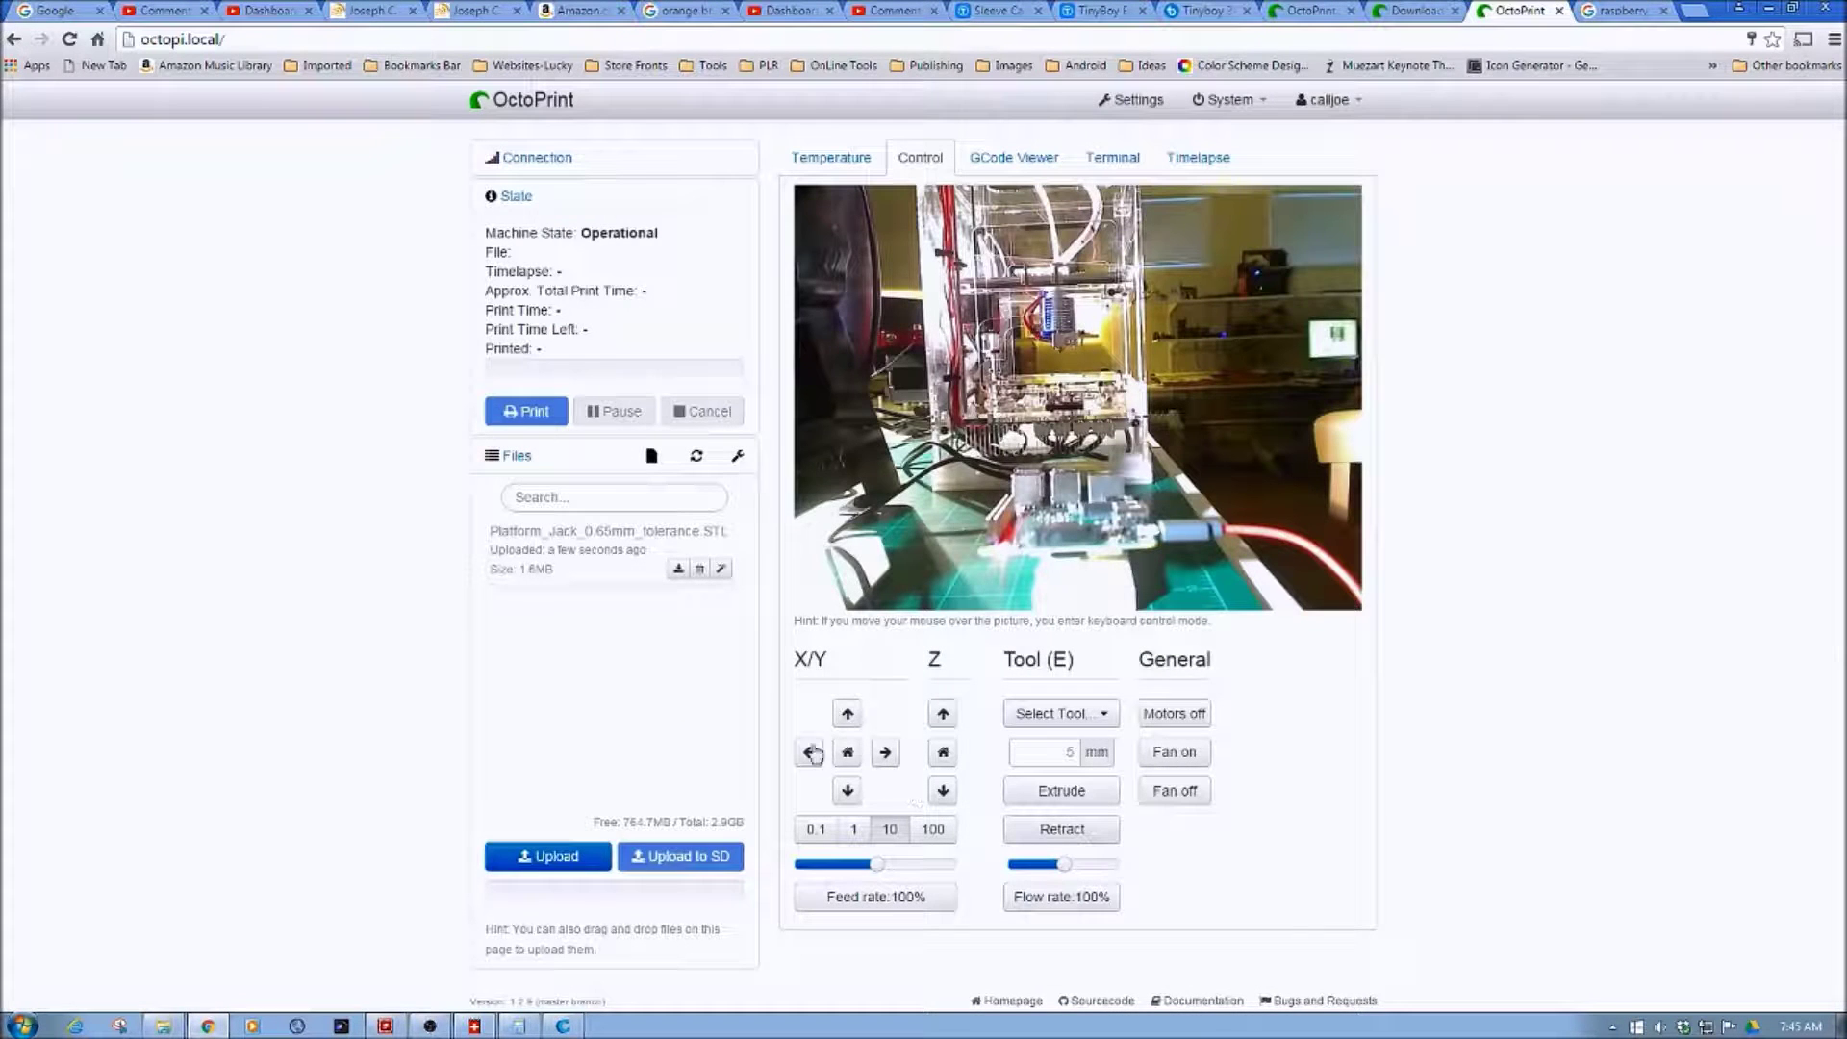
# Upload y-Axis_belt_holder.stl from the To Print folder to OctoPrint.
pyautogui.click(554, 857)
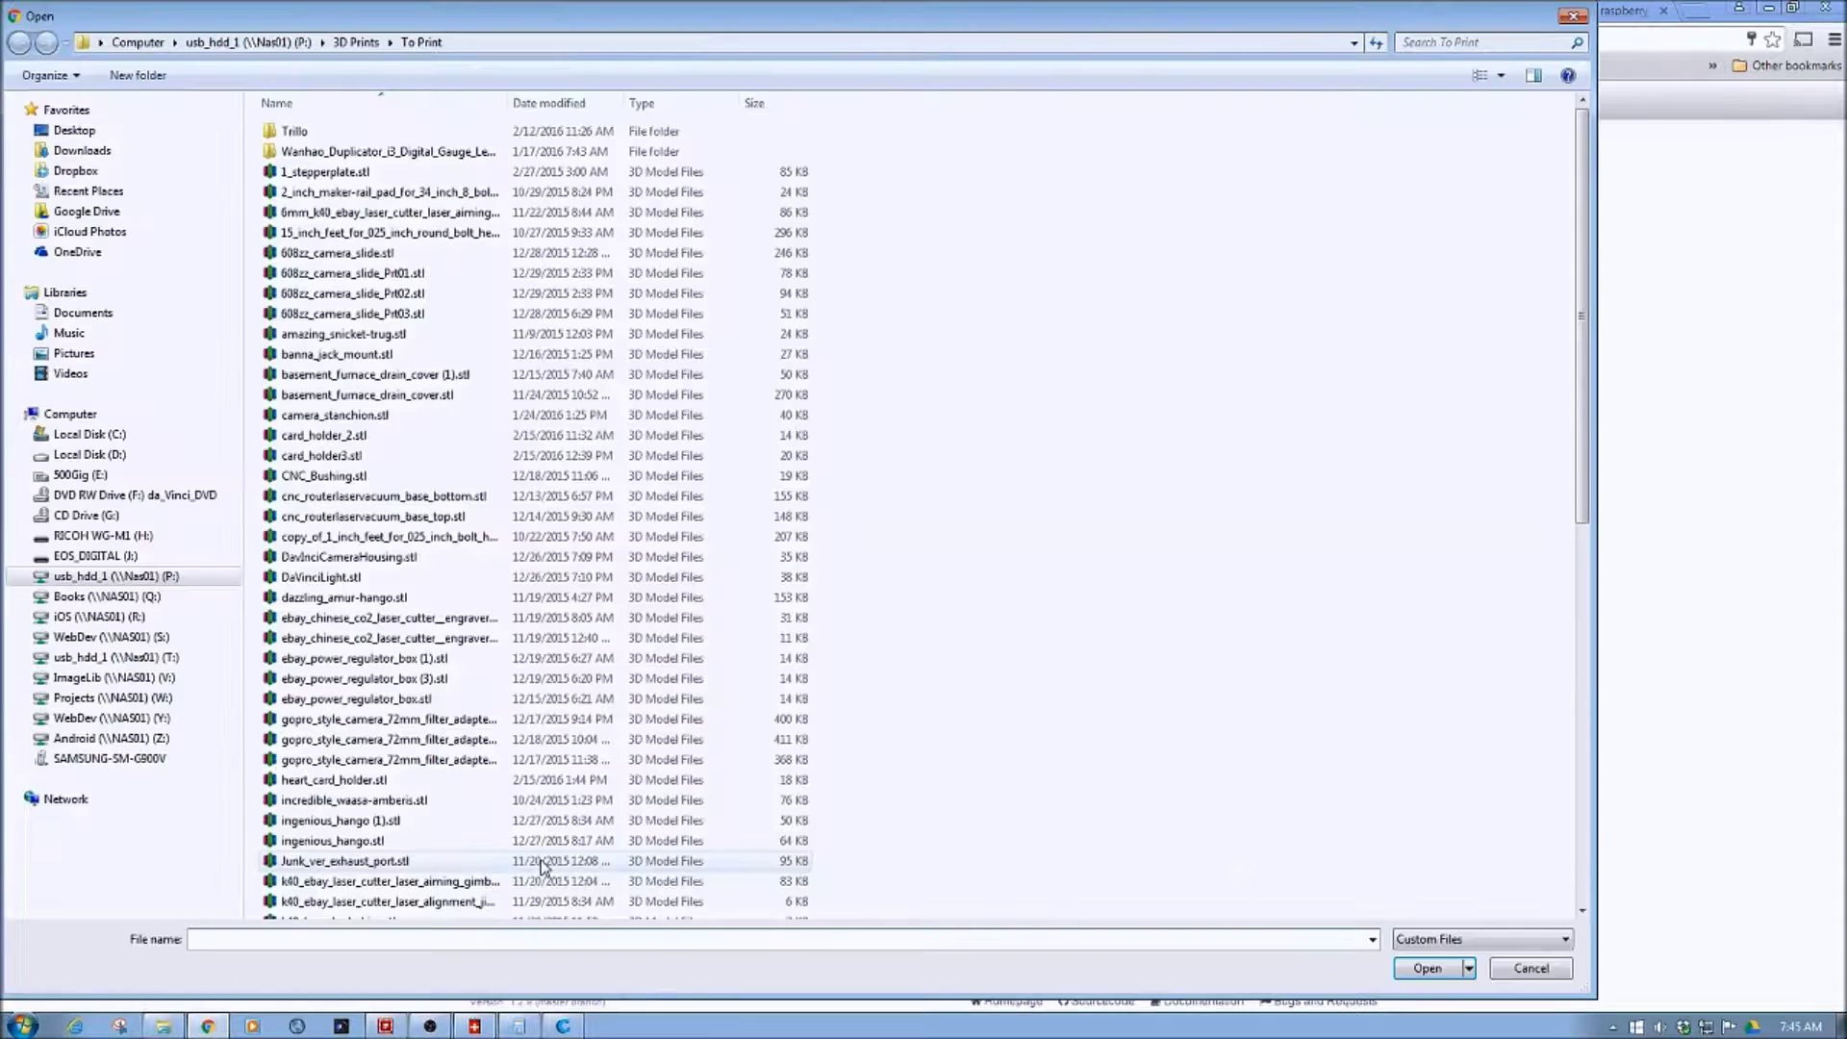
pyautogui.moveTo(1582, 113); pyautogui.dragTo(1554, 907)
pyautogui.click(539, 907)
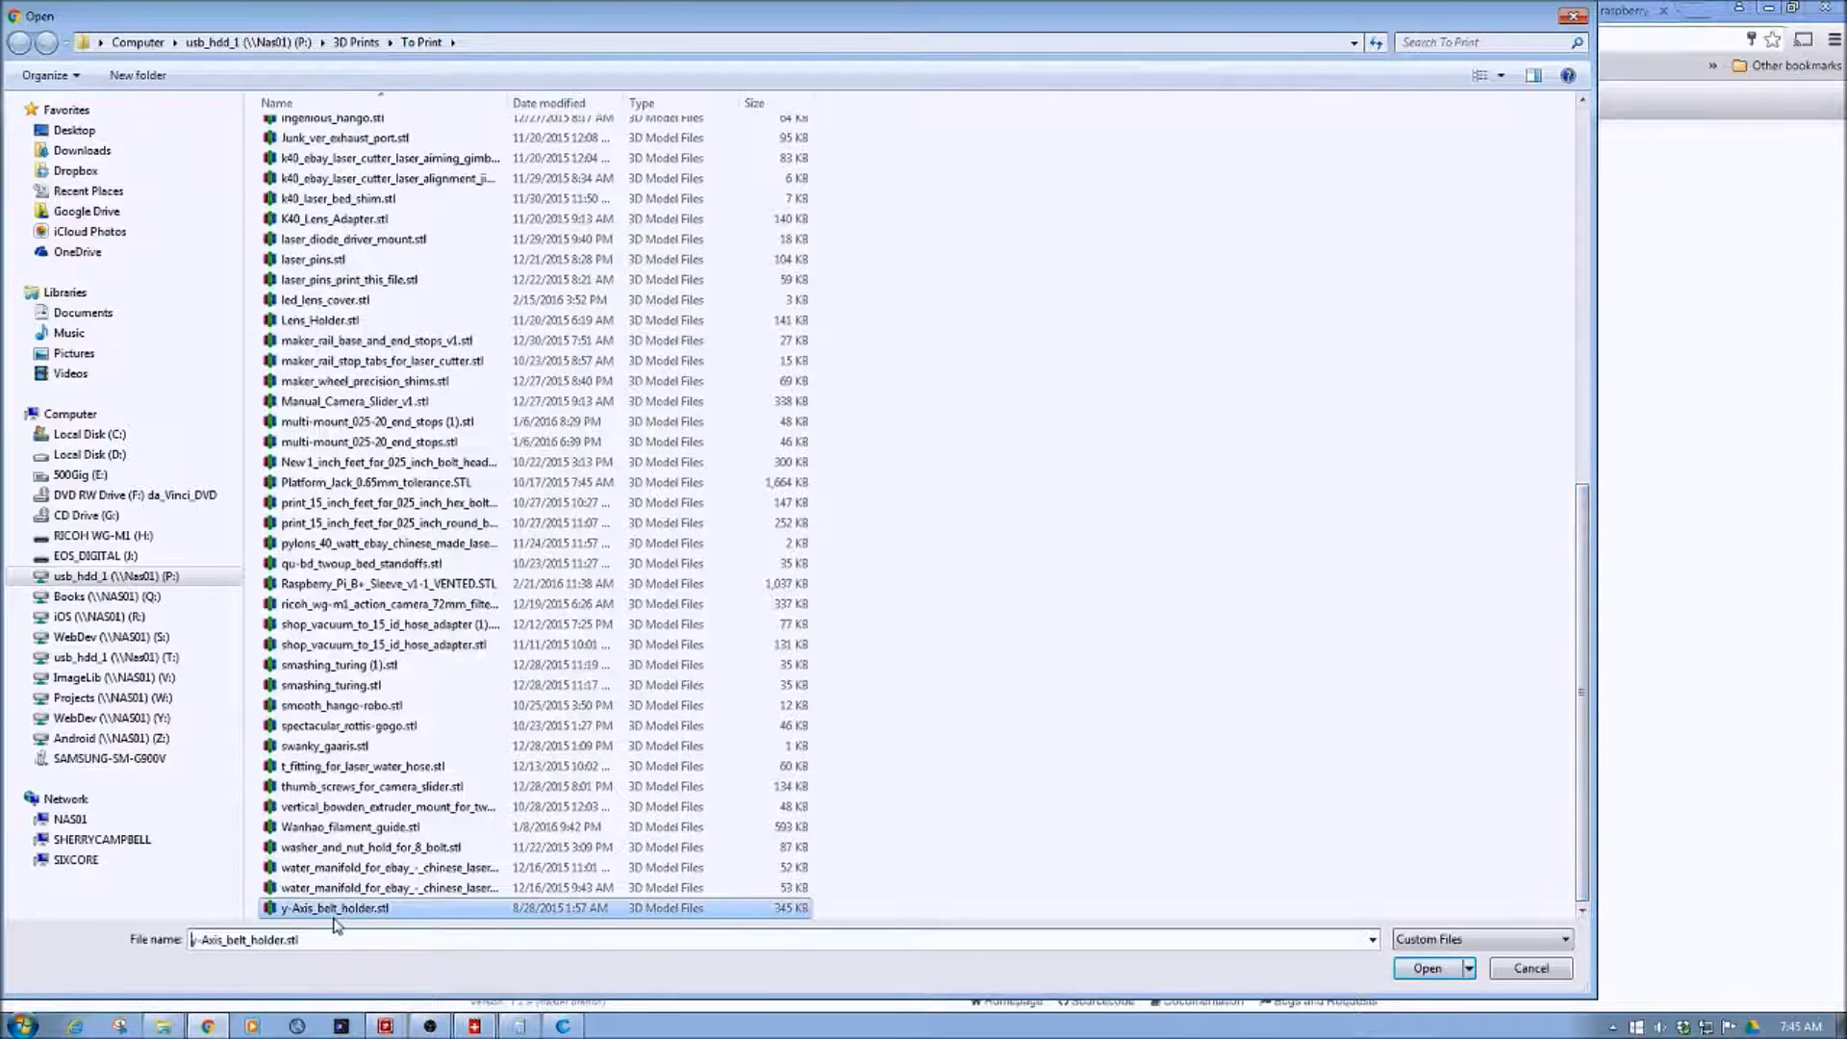
pyautogui.click(1434, 968)
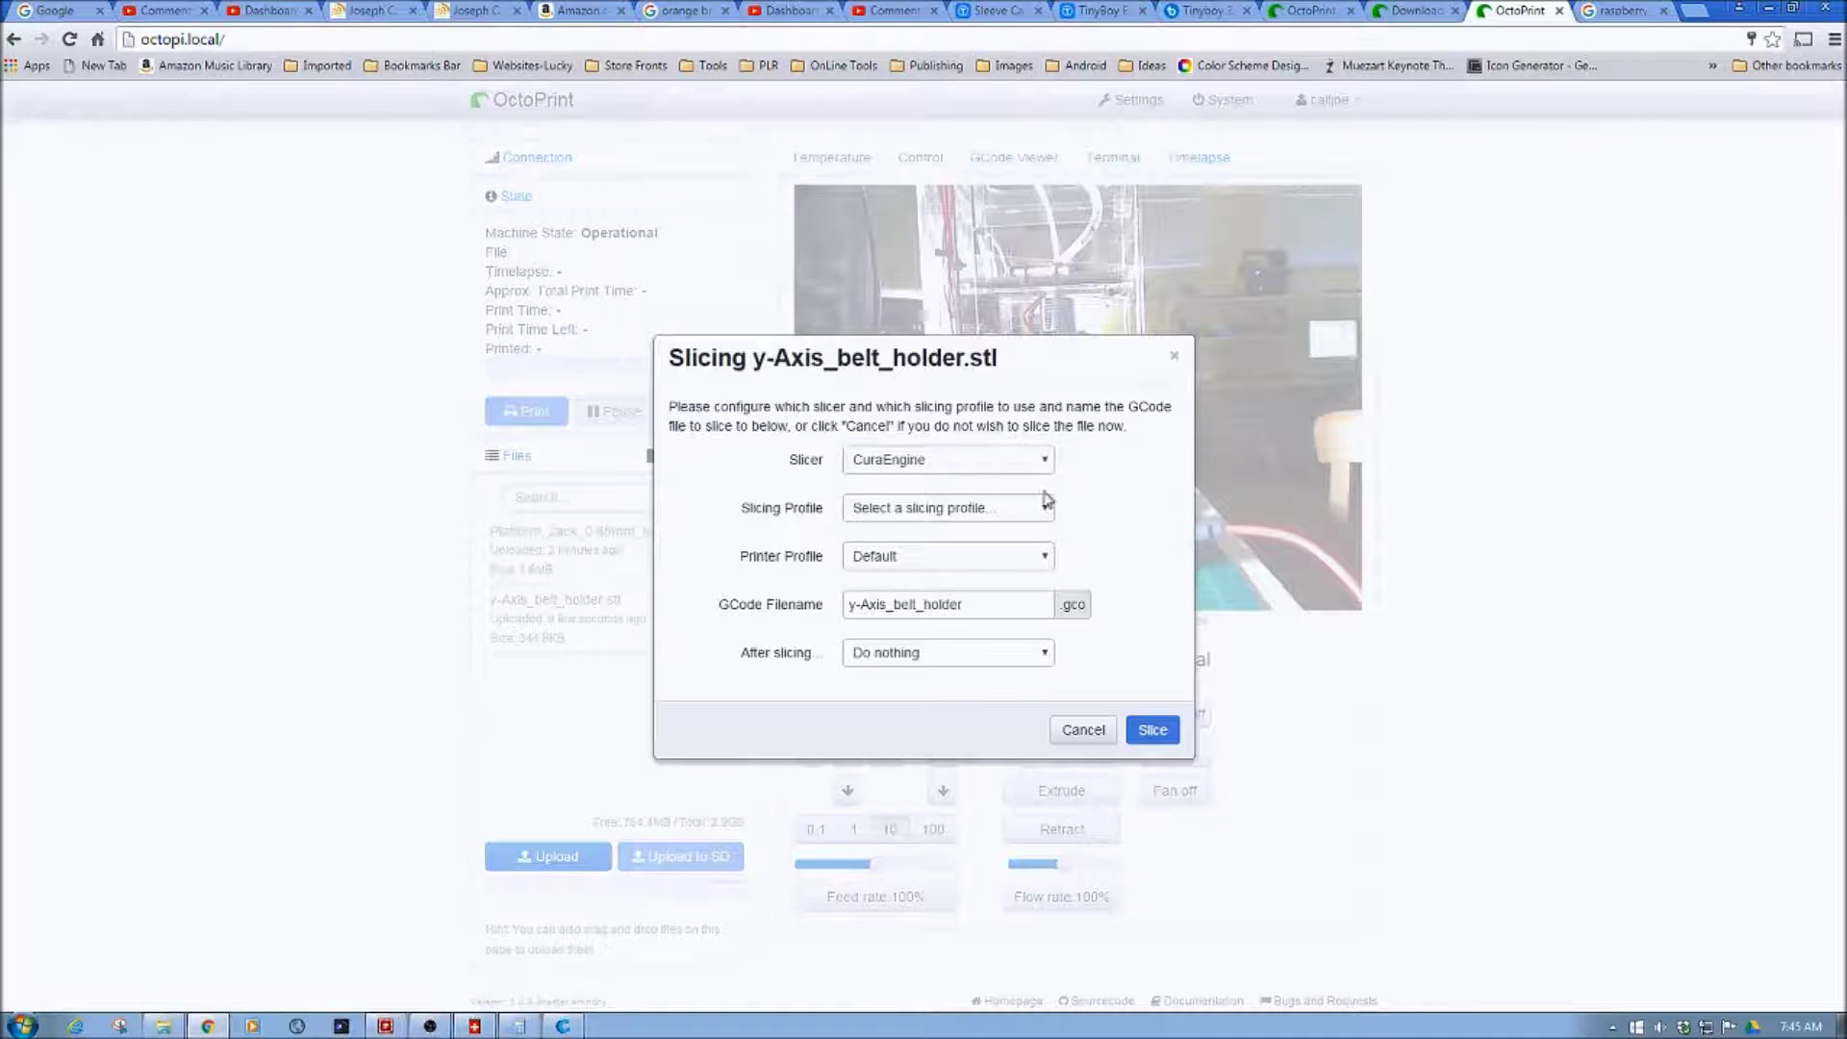
# Check the Slicing Profile list, then cancel slicing for the belt holder.
pyautogui.click(1047, 508)
pyautogui.click(1048, 508)
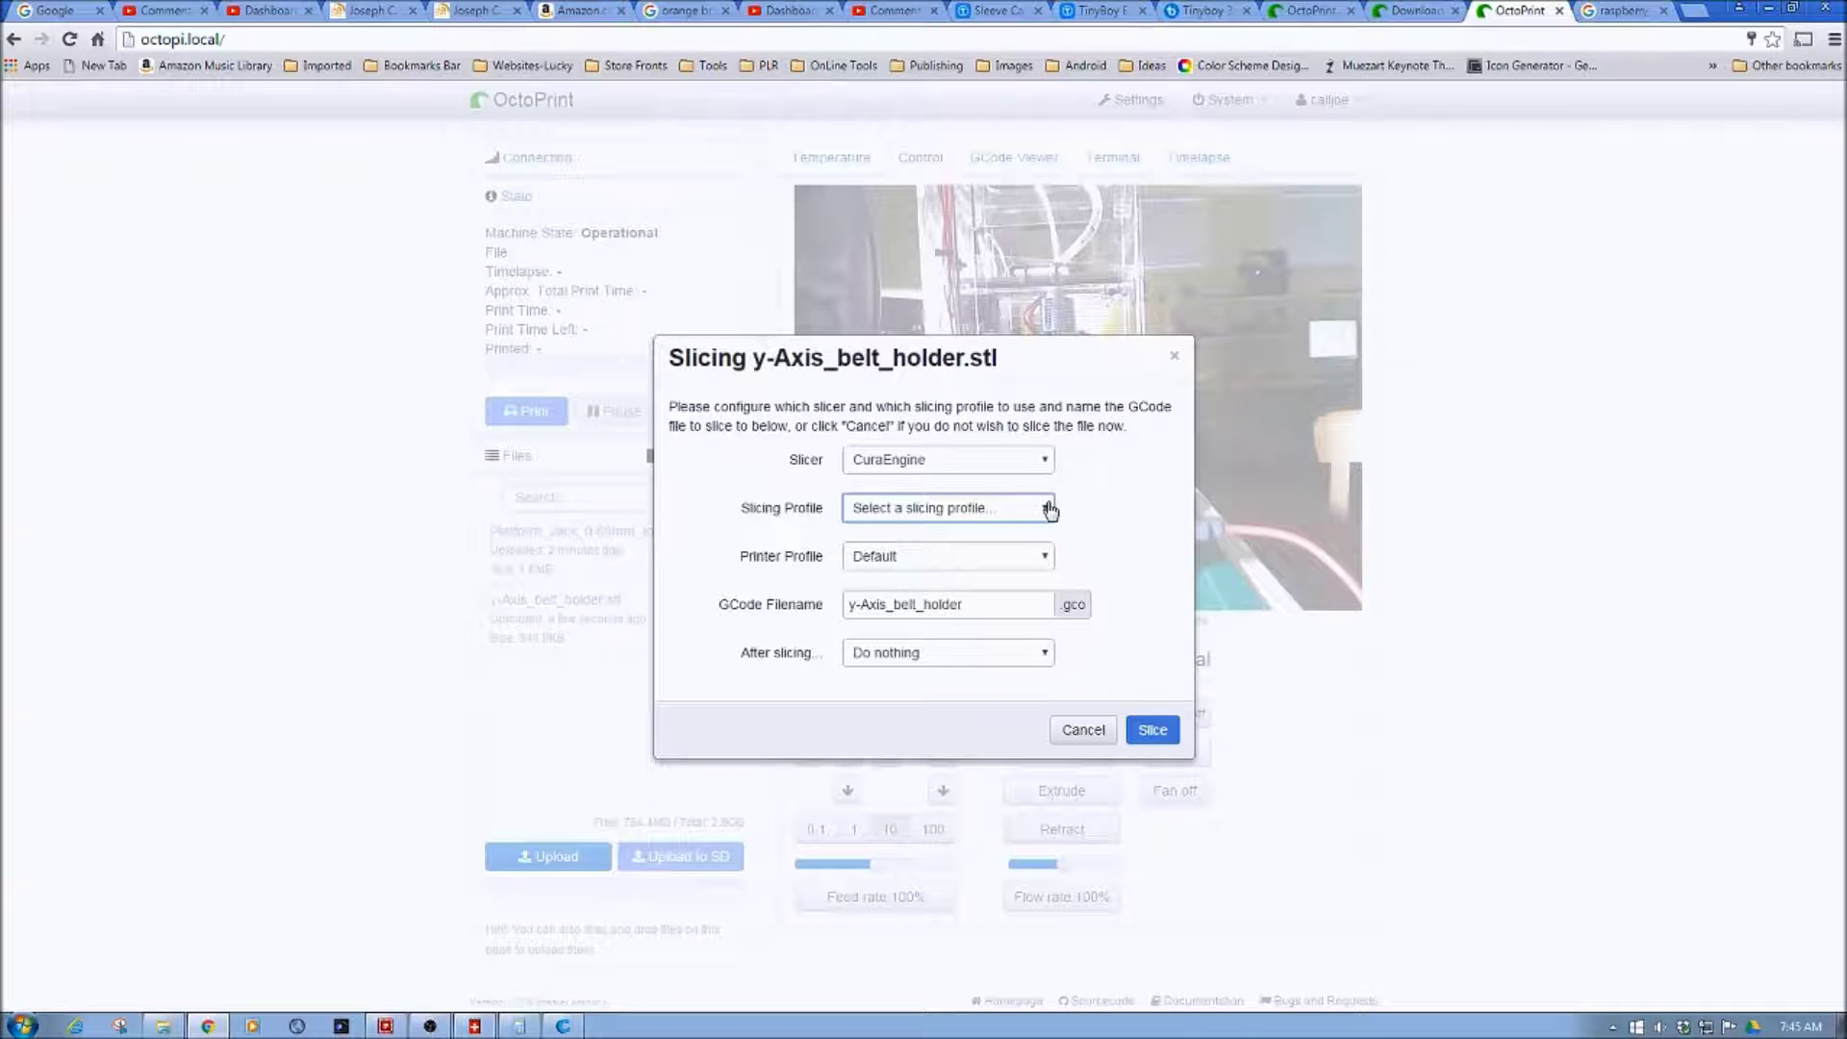
pyautogui.click(1084, 730)
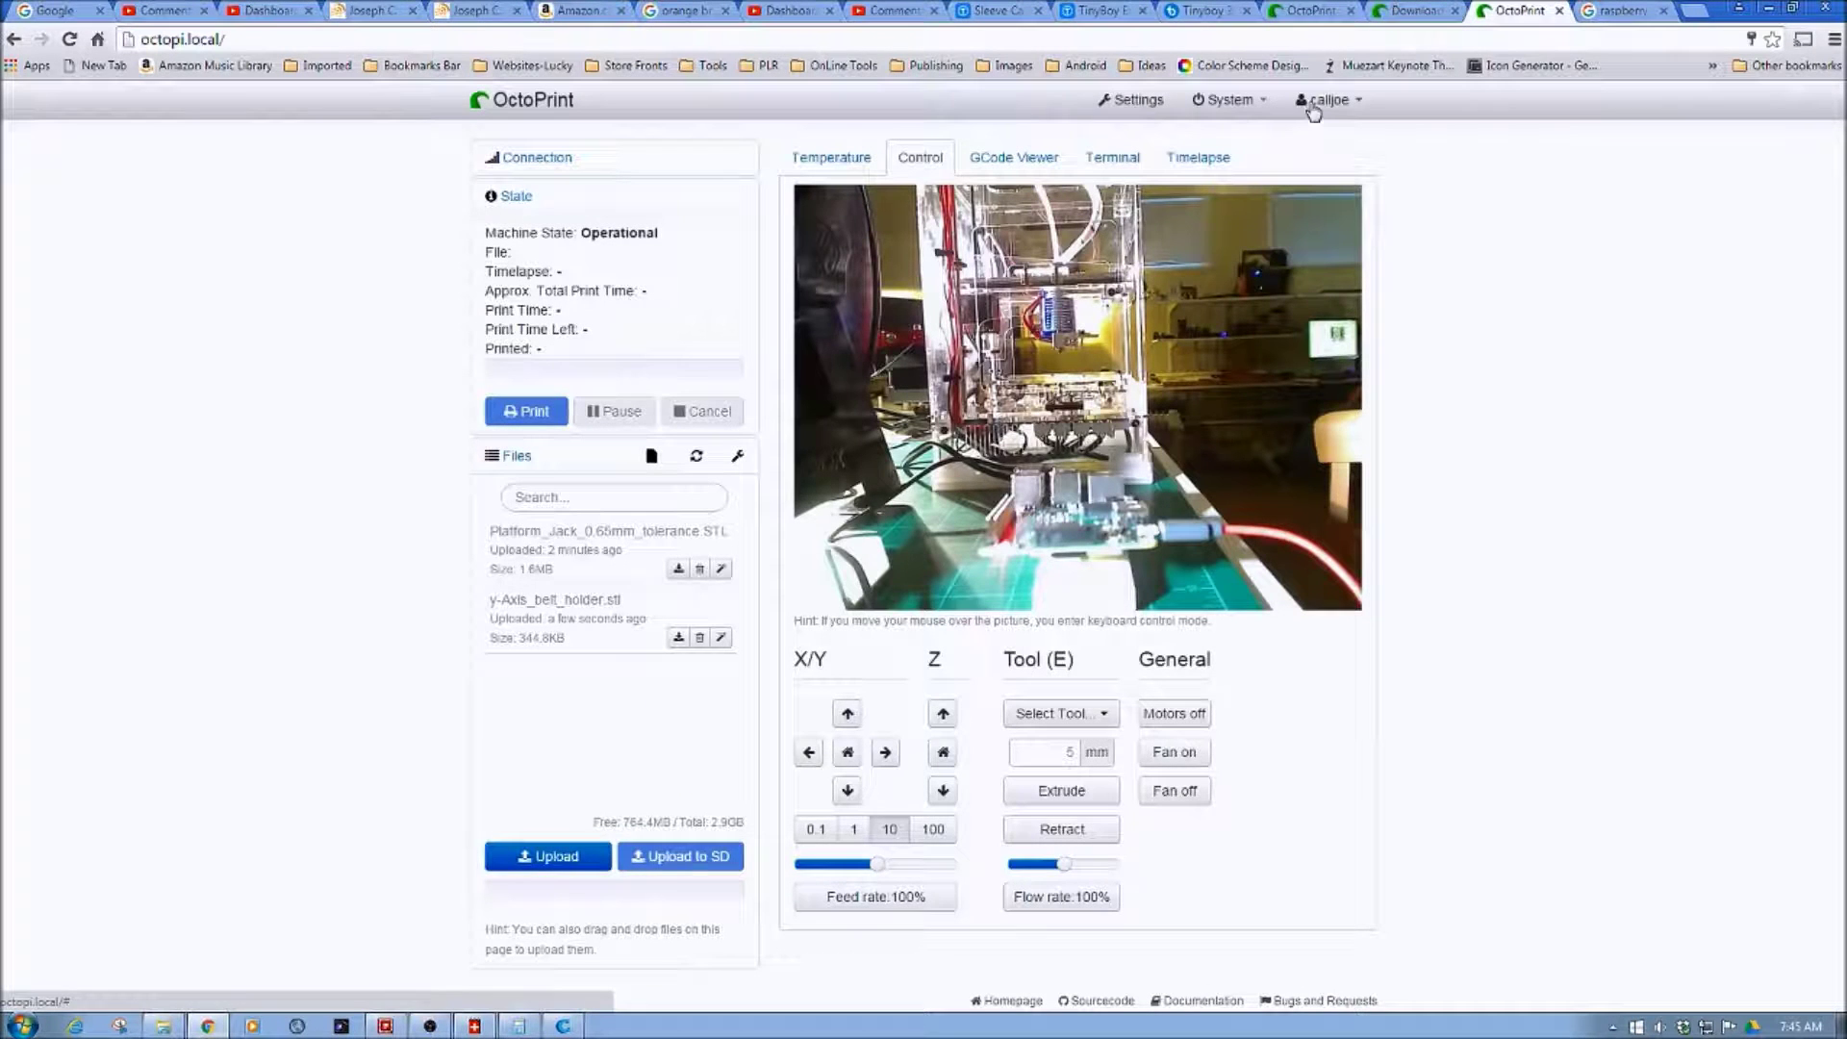
# Restart the OctoPrint server from the System menu and confirm with Proceed.
pyautogui.click(1228, 102)
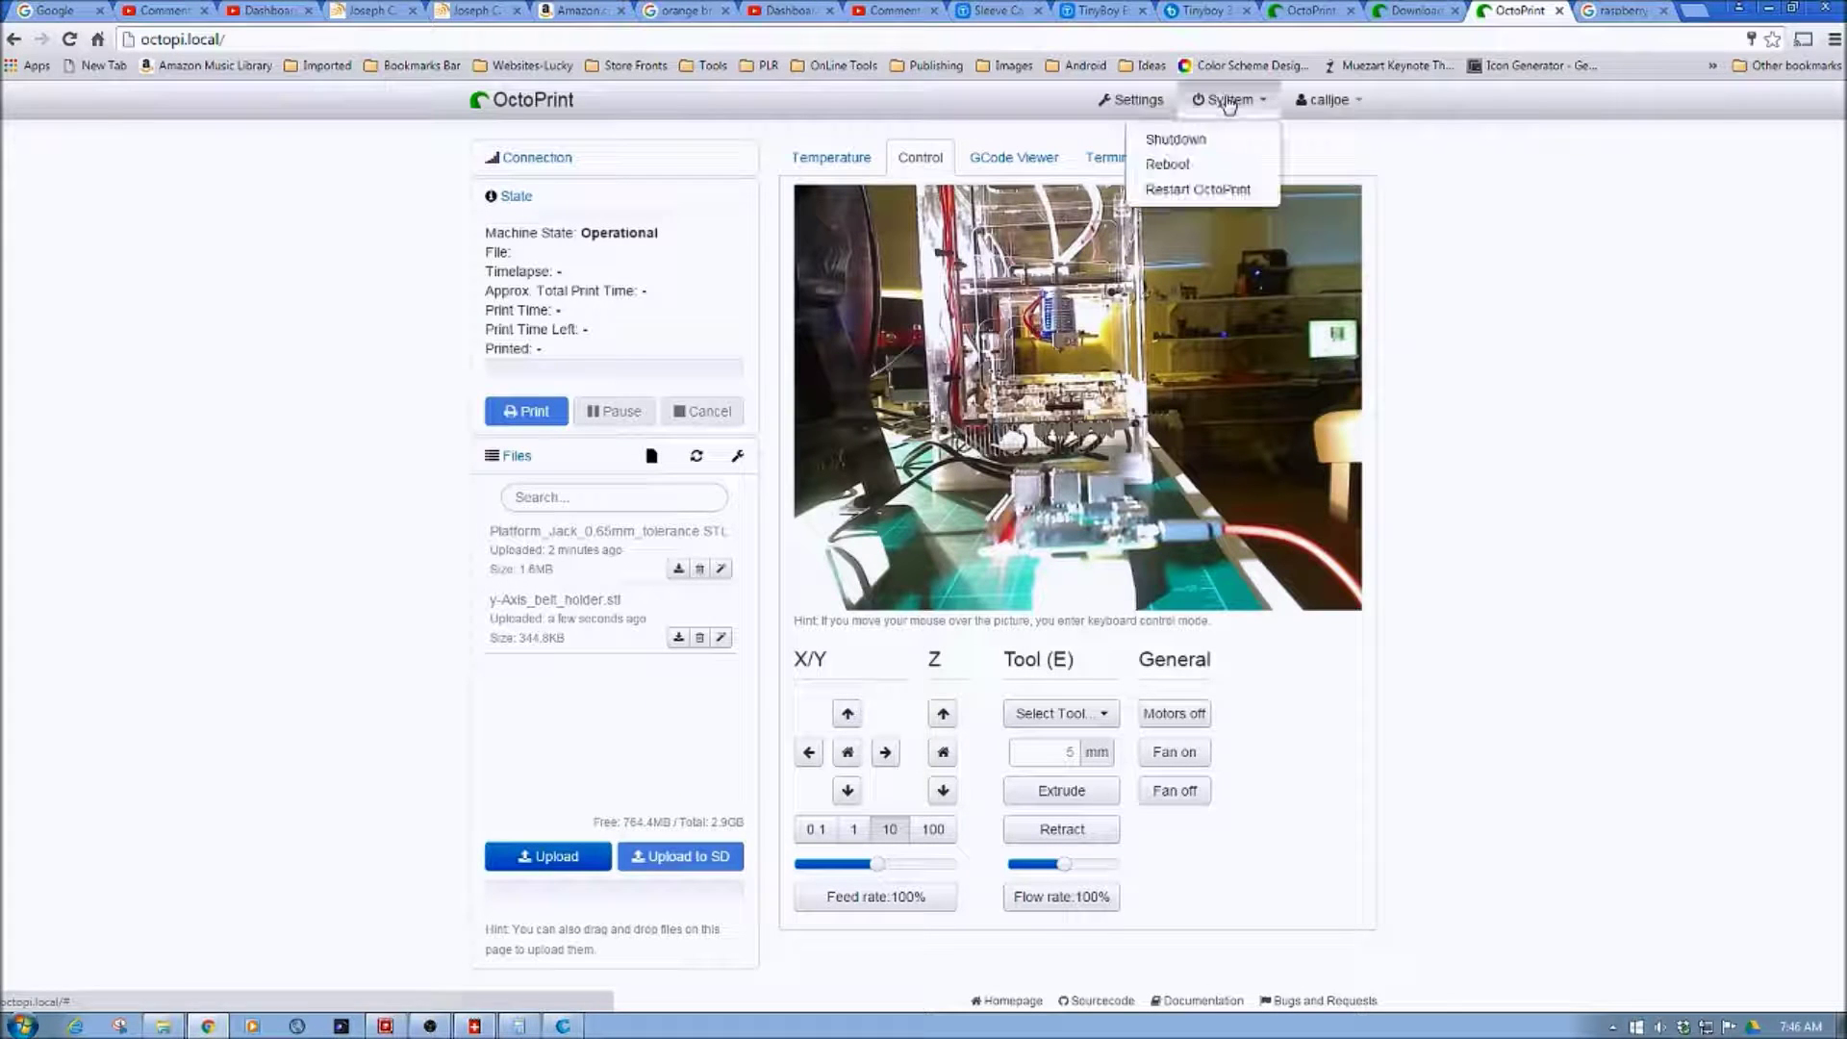
pyautogui.click(1248, 193)
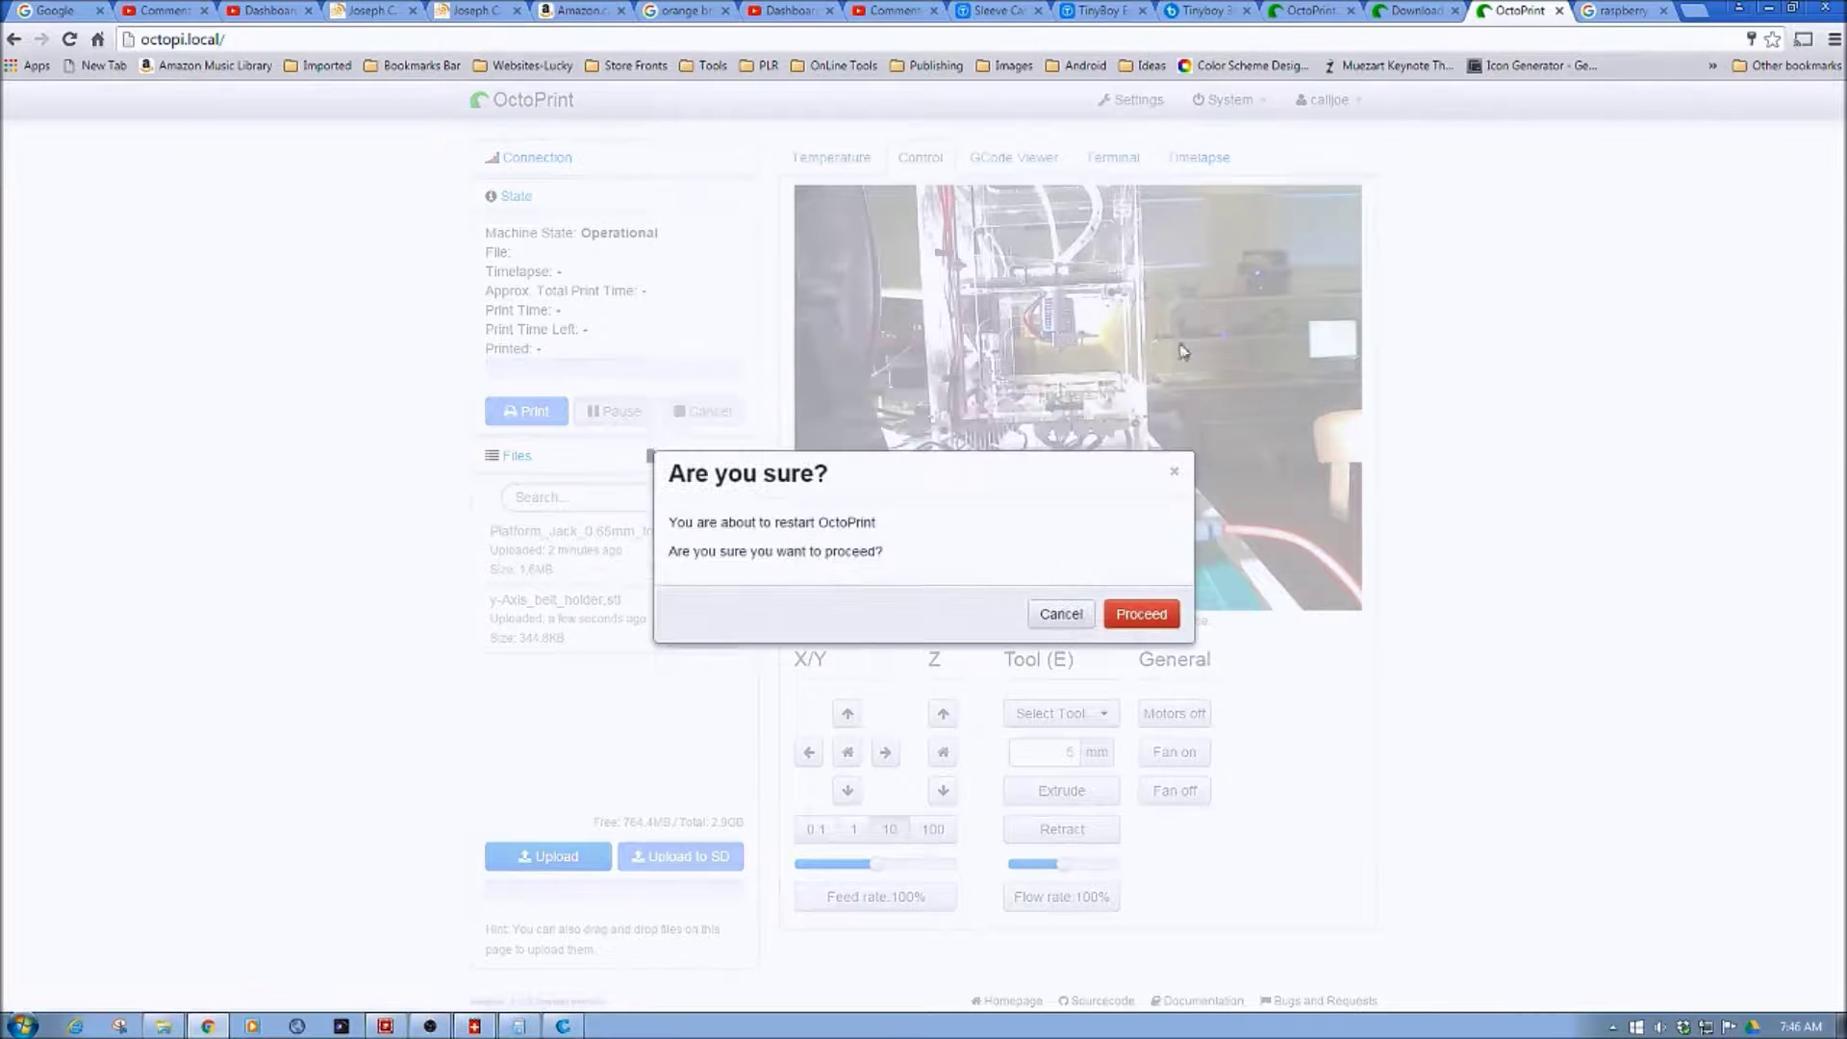
pyautogui.click(1142, 616)
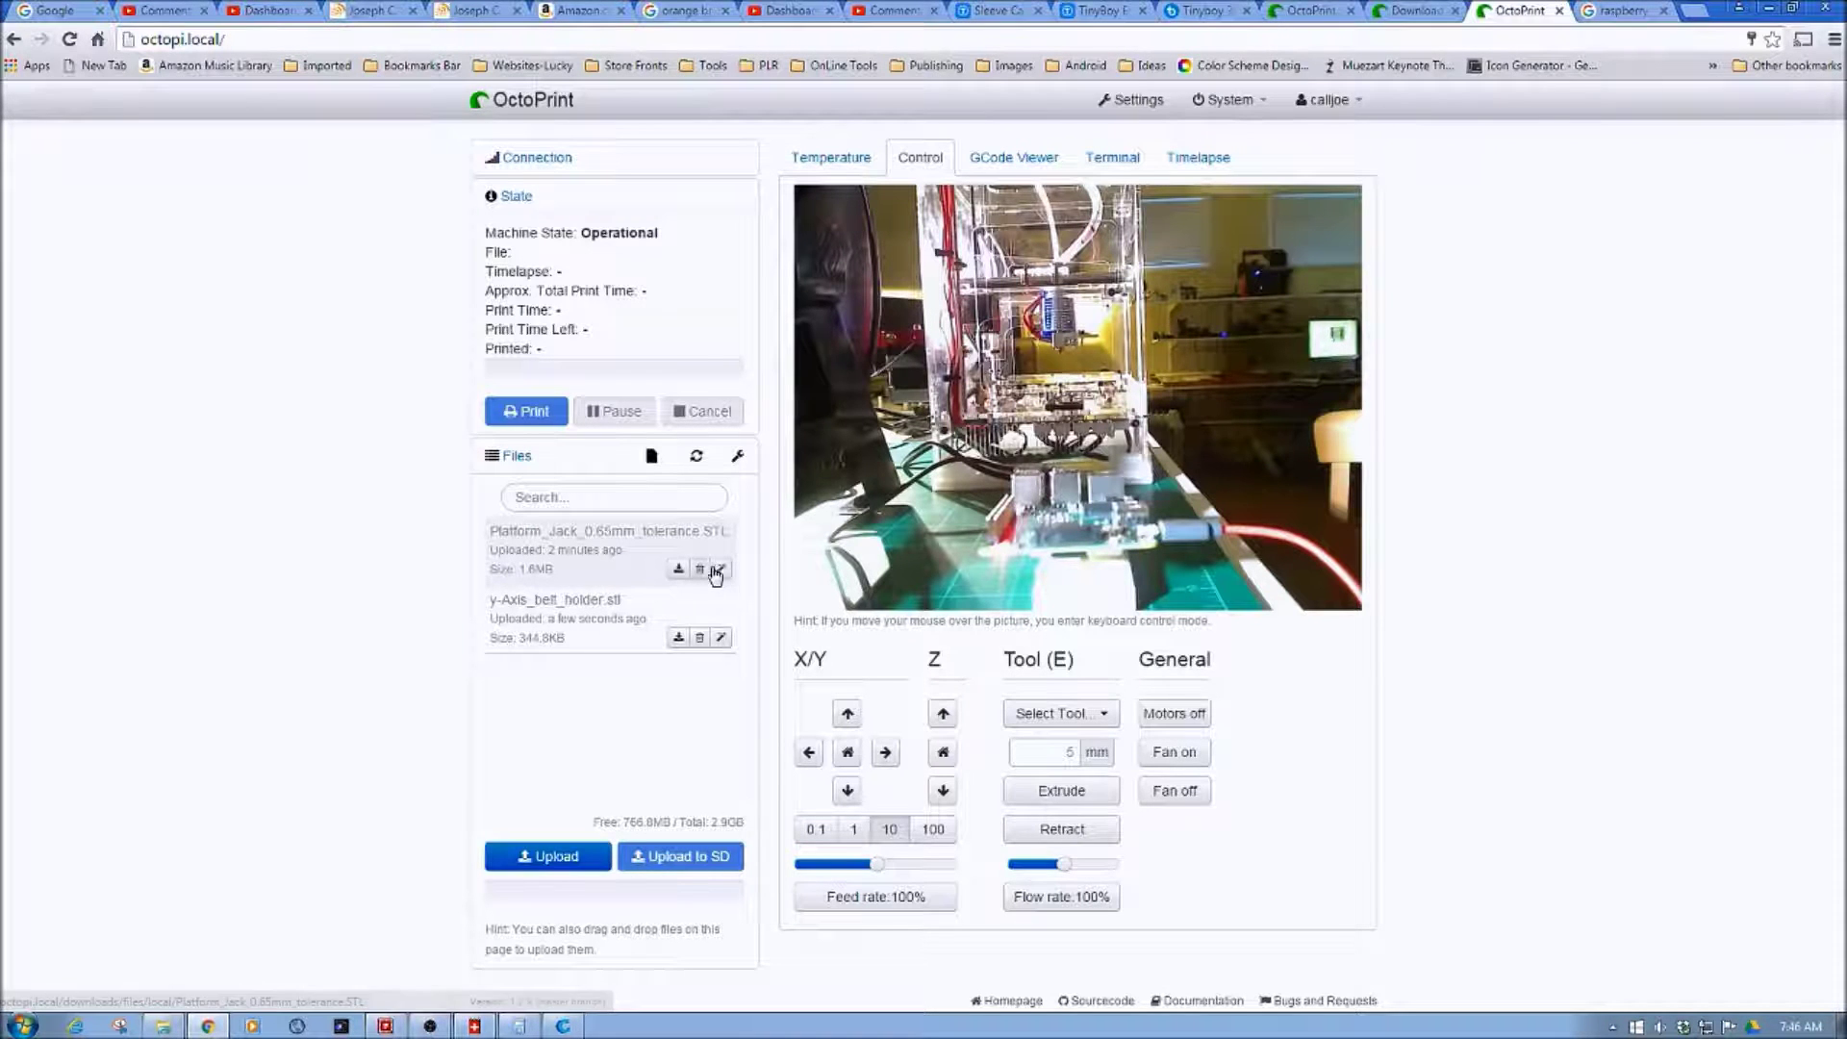
# Check Platform Jack's slicing profile list, cancel, then open the belt holder's Fab_PLA profile choices.
pyautogui.click(721, 569)
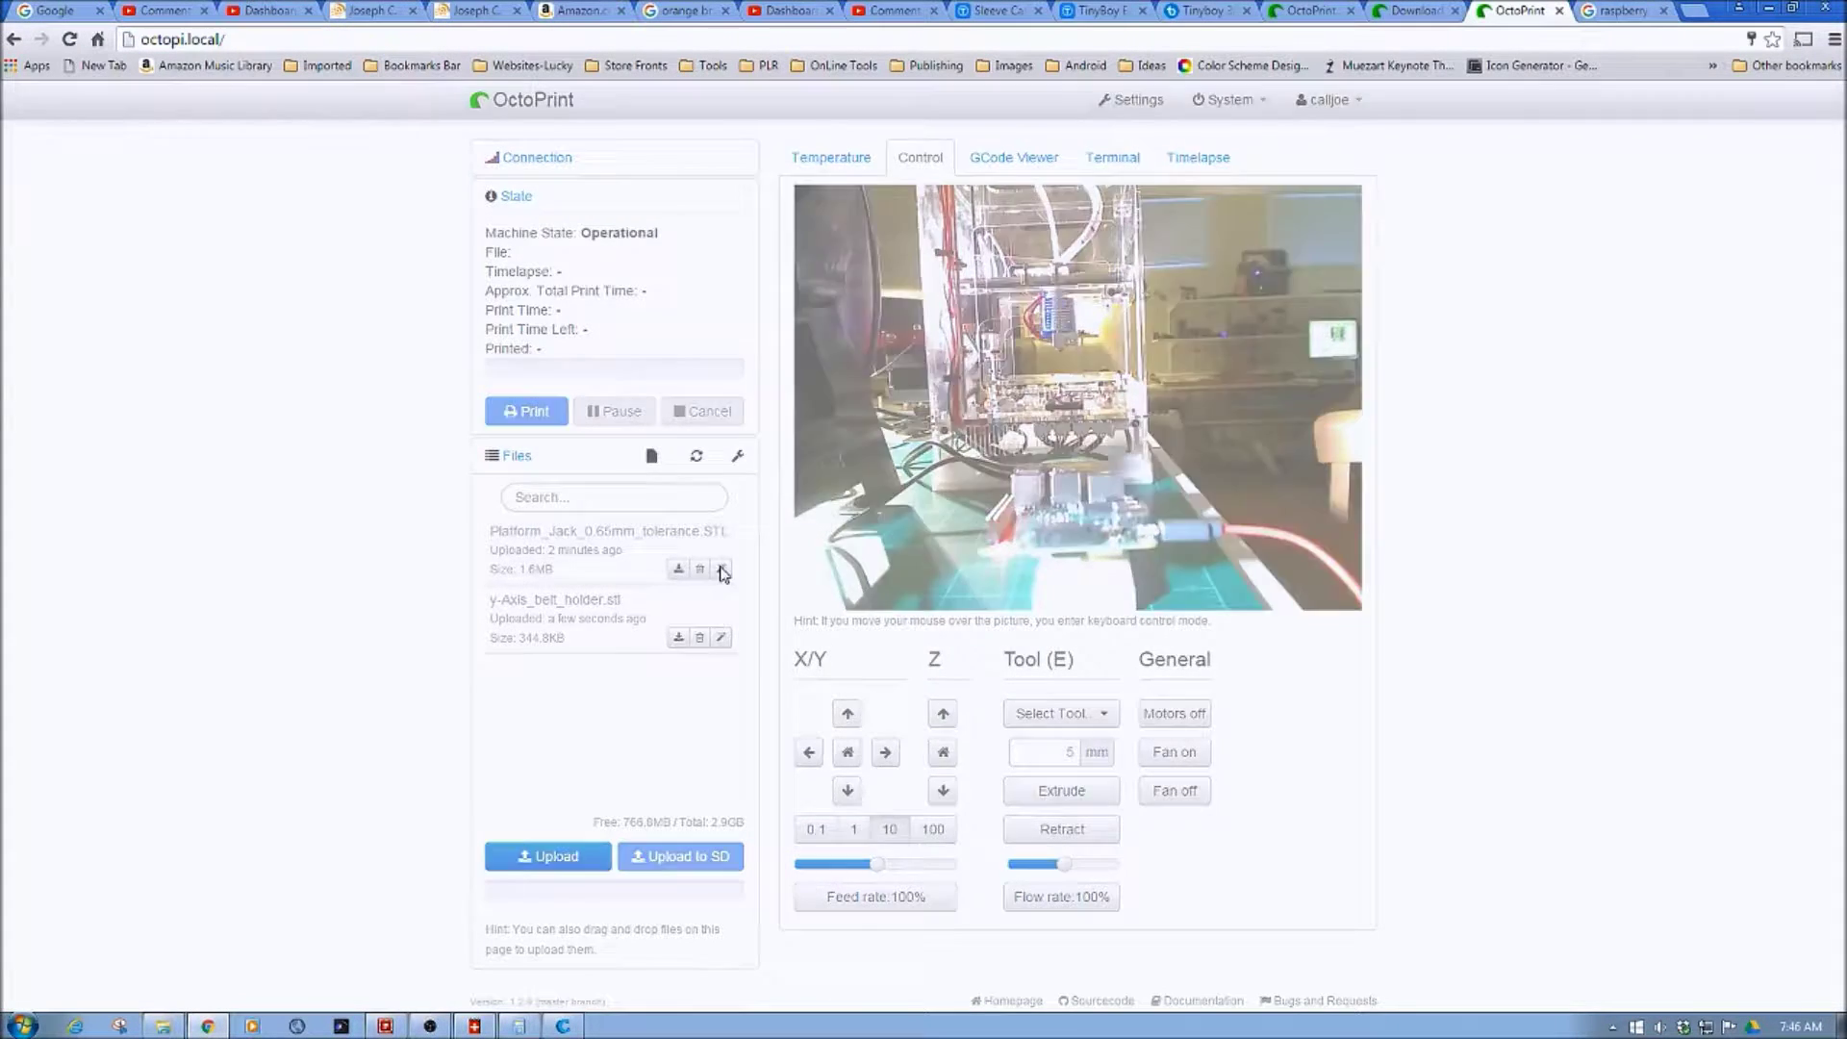
pyautogui.click(1049, 525)
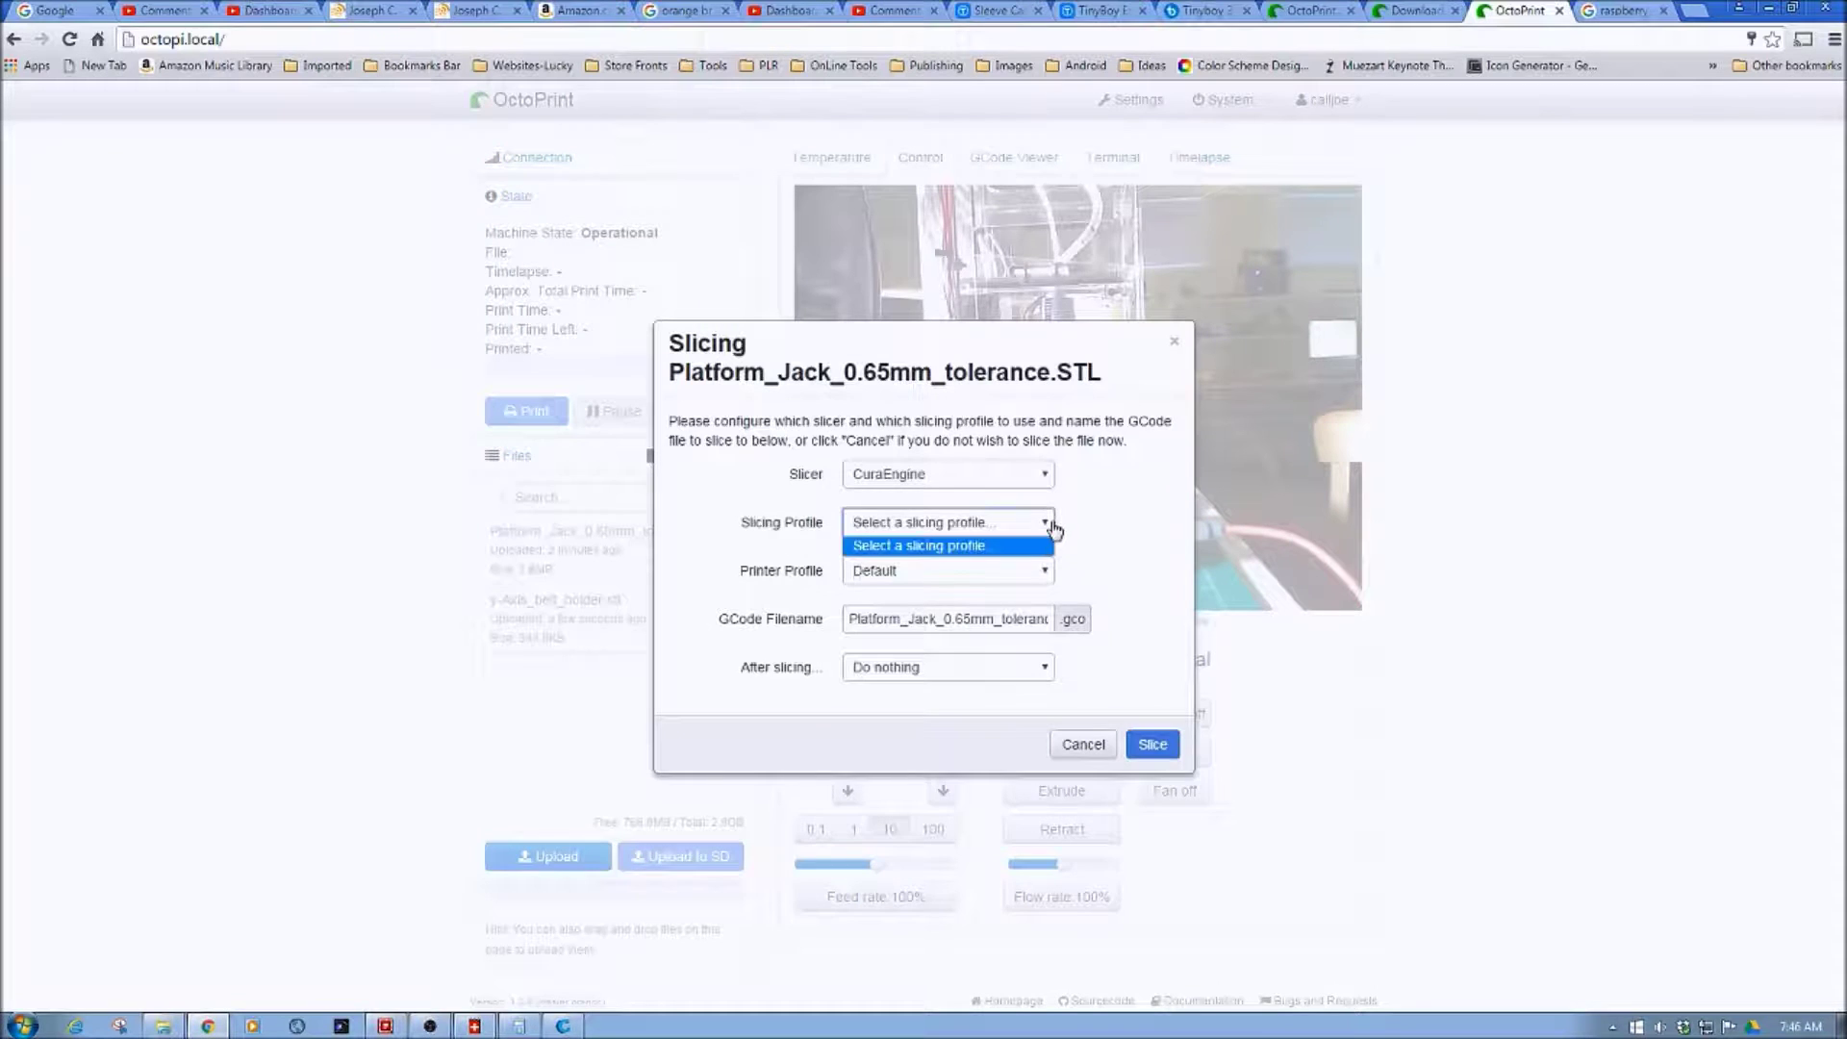
pyautogui.click(1055, 529)
pyautogui.click(1040, 525)
pyautogui.click(1156, 741)
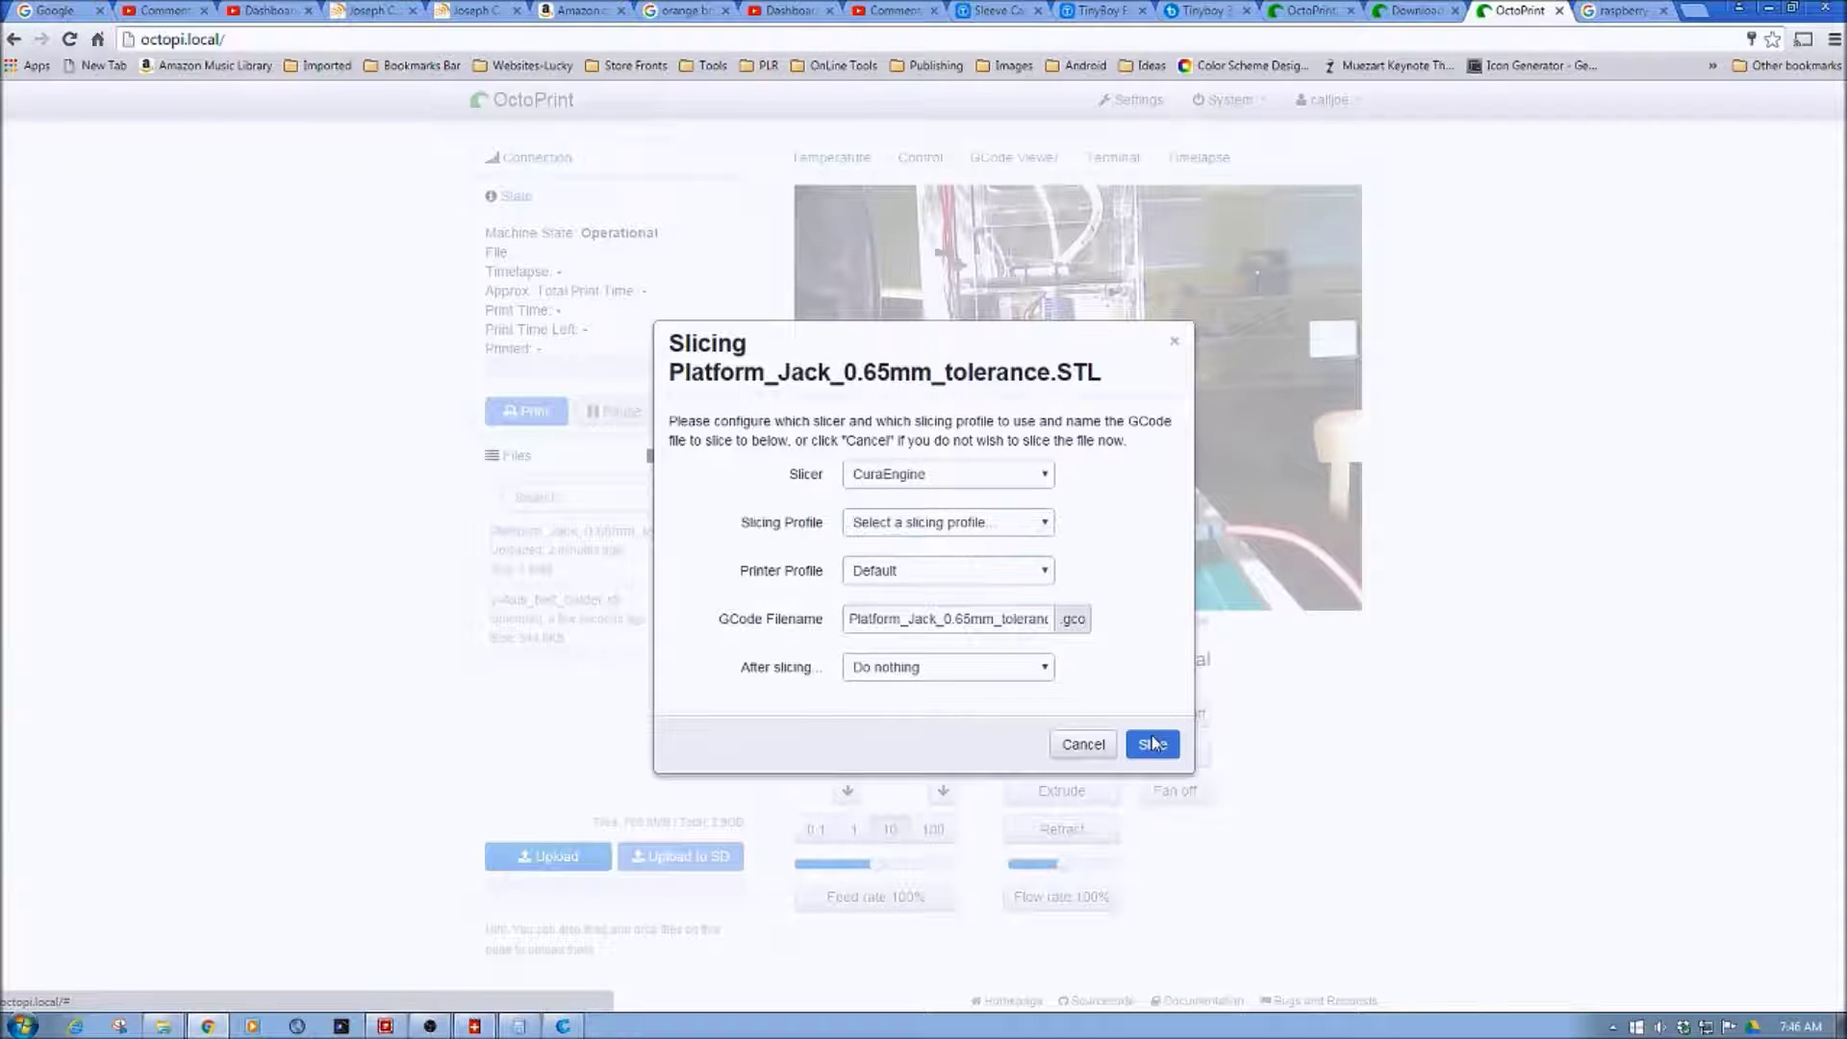
pyautogui.click(1175, 343)
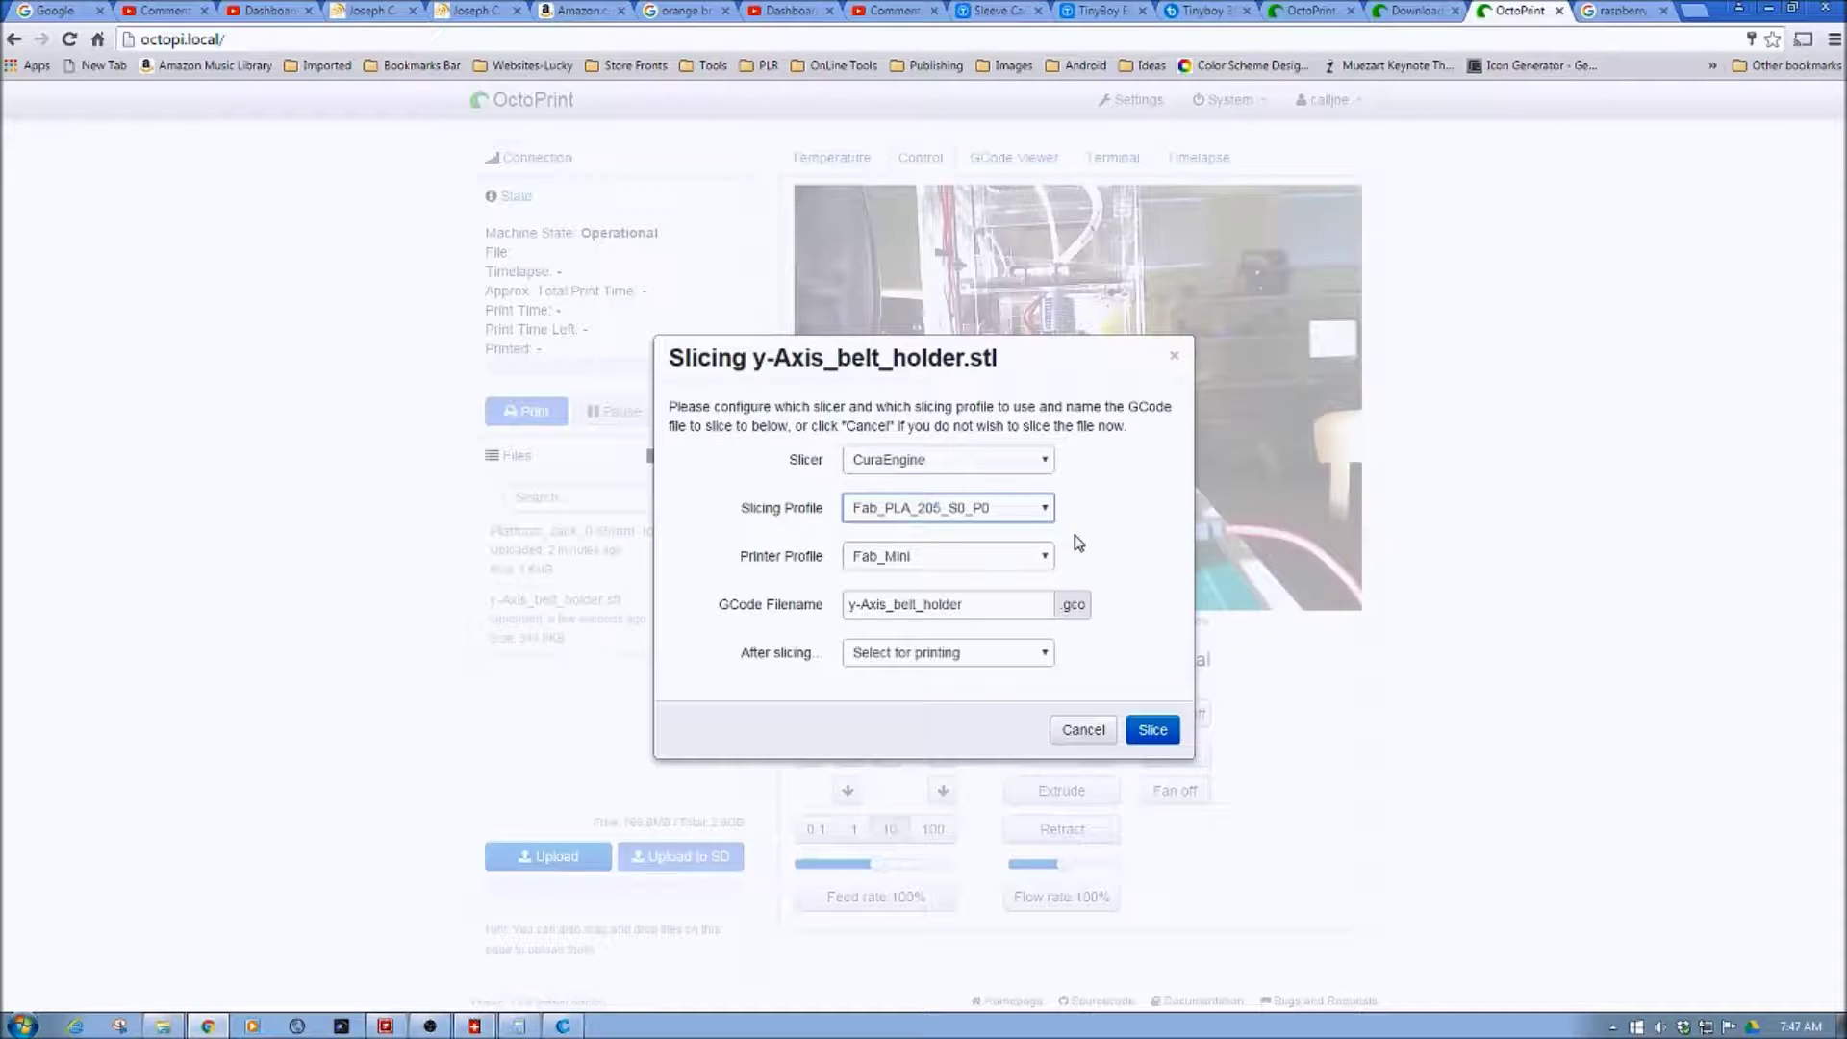
pyautogui.click(1043, 510)
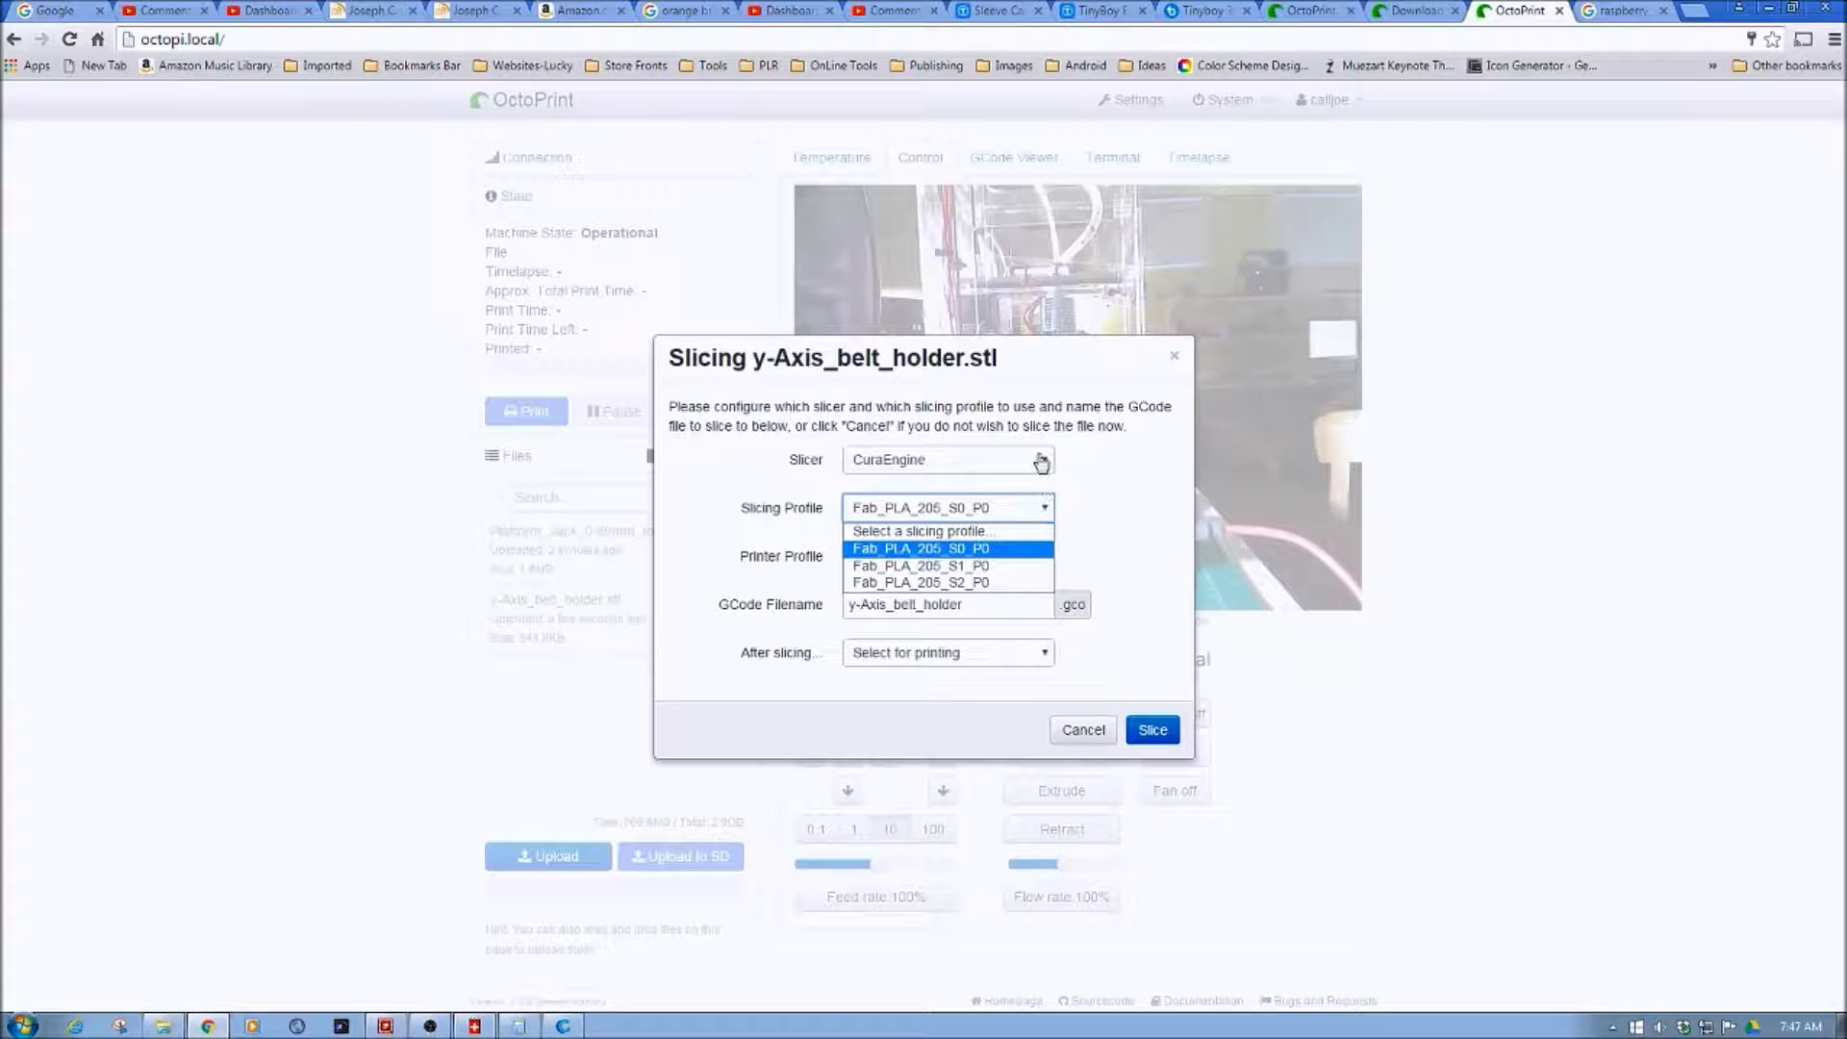
pyautogui.click(1041, 461)
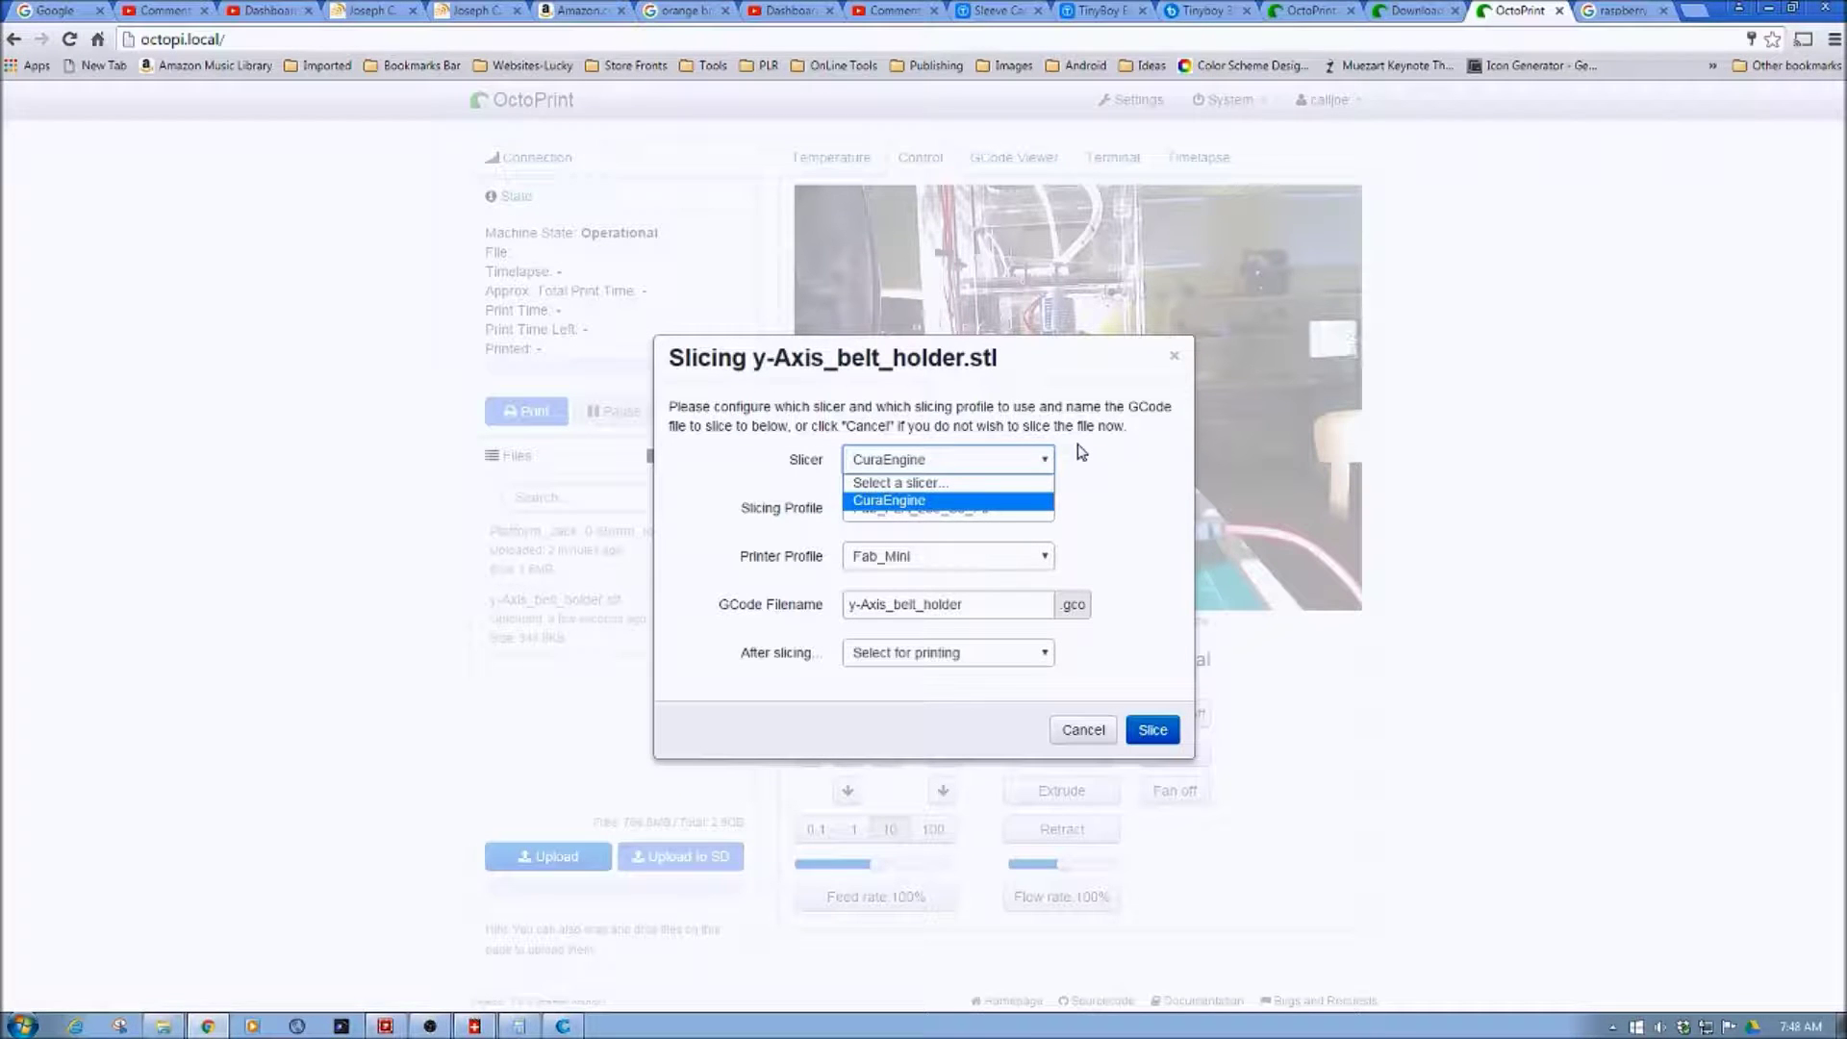
pyautogui.click(1107, 476)
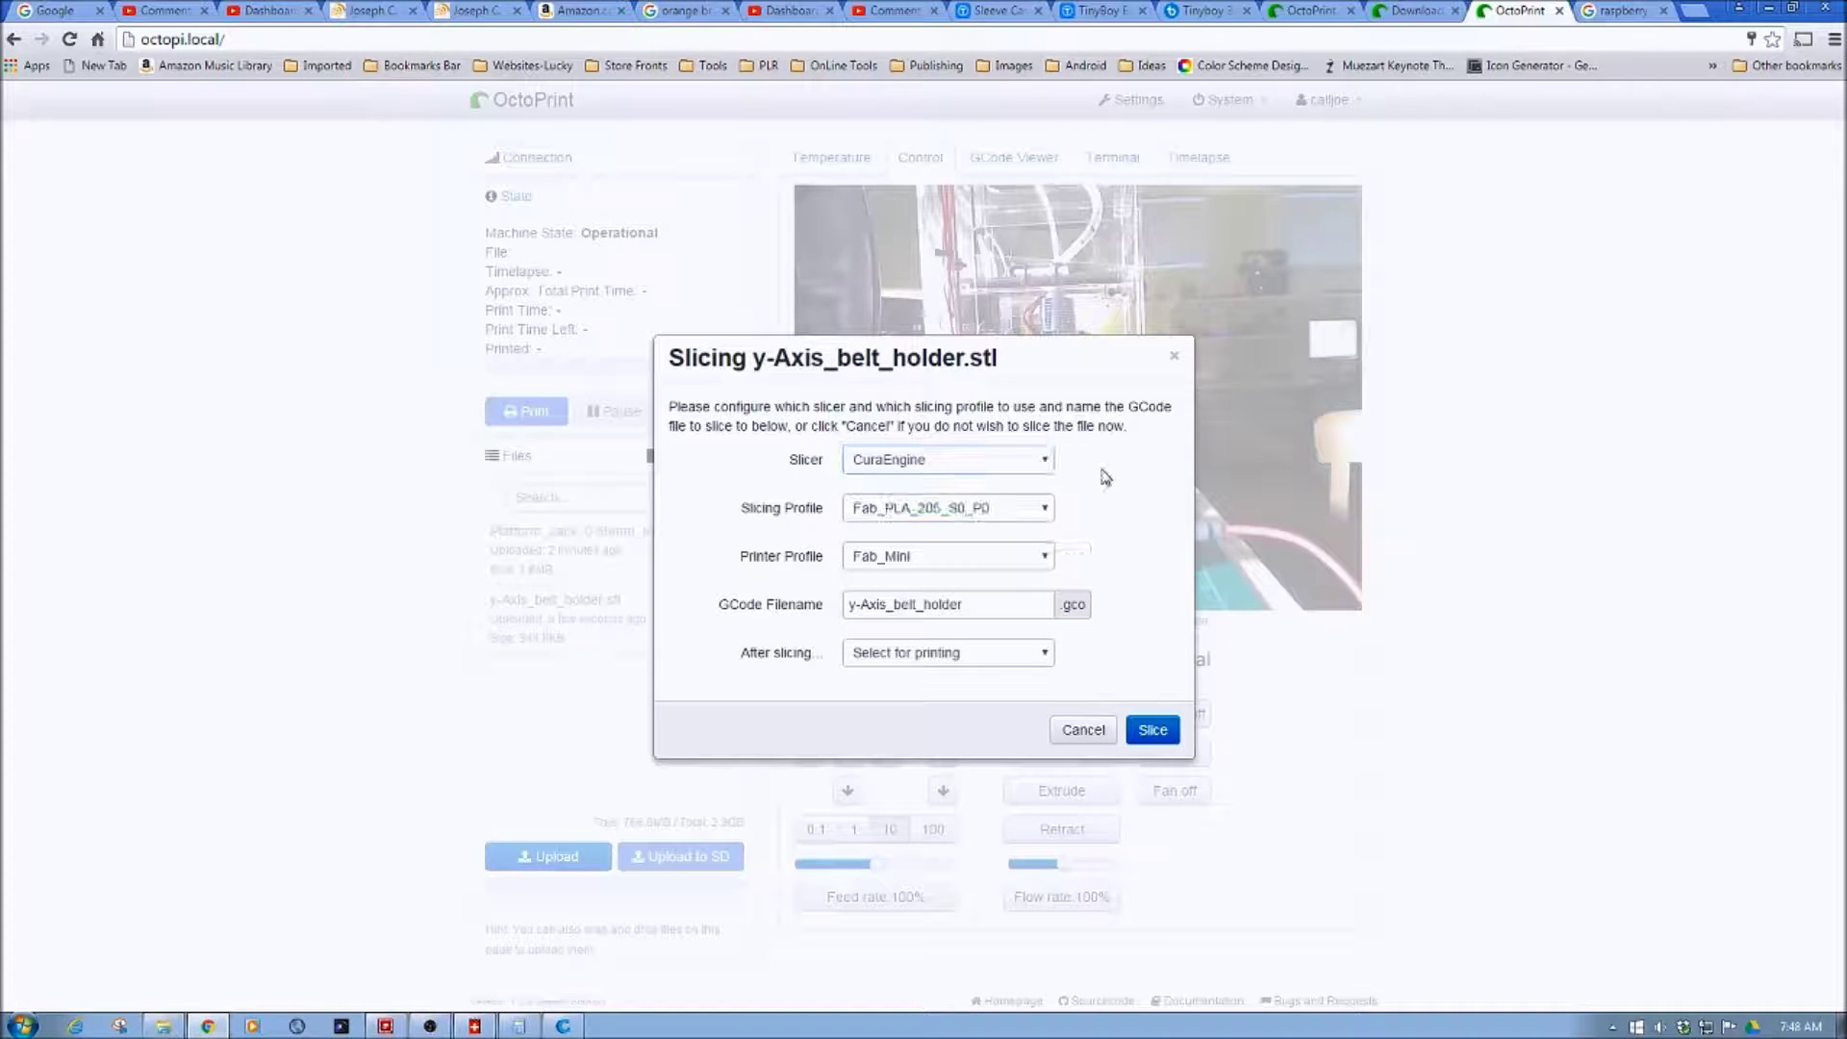
pyautogui.click(1038, 464)
pyautogui.click(871, 483)
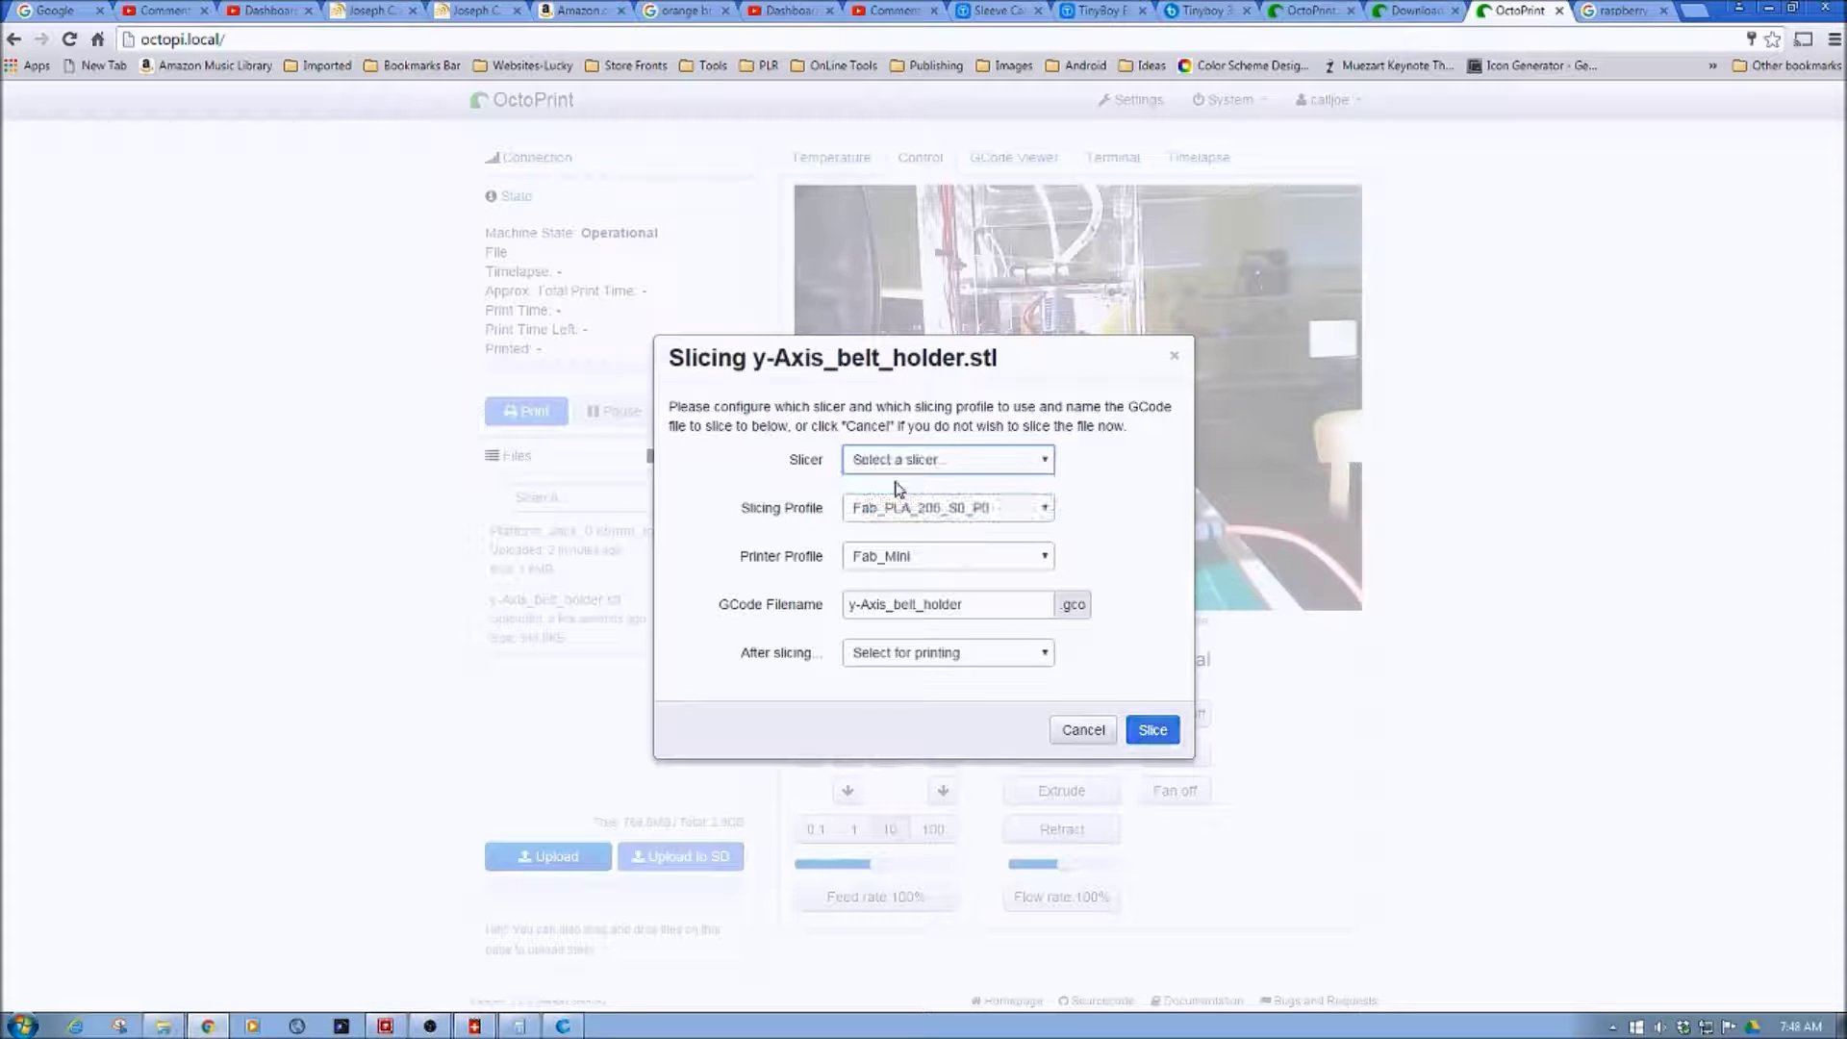
pyautogui.click(1047, 466)
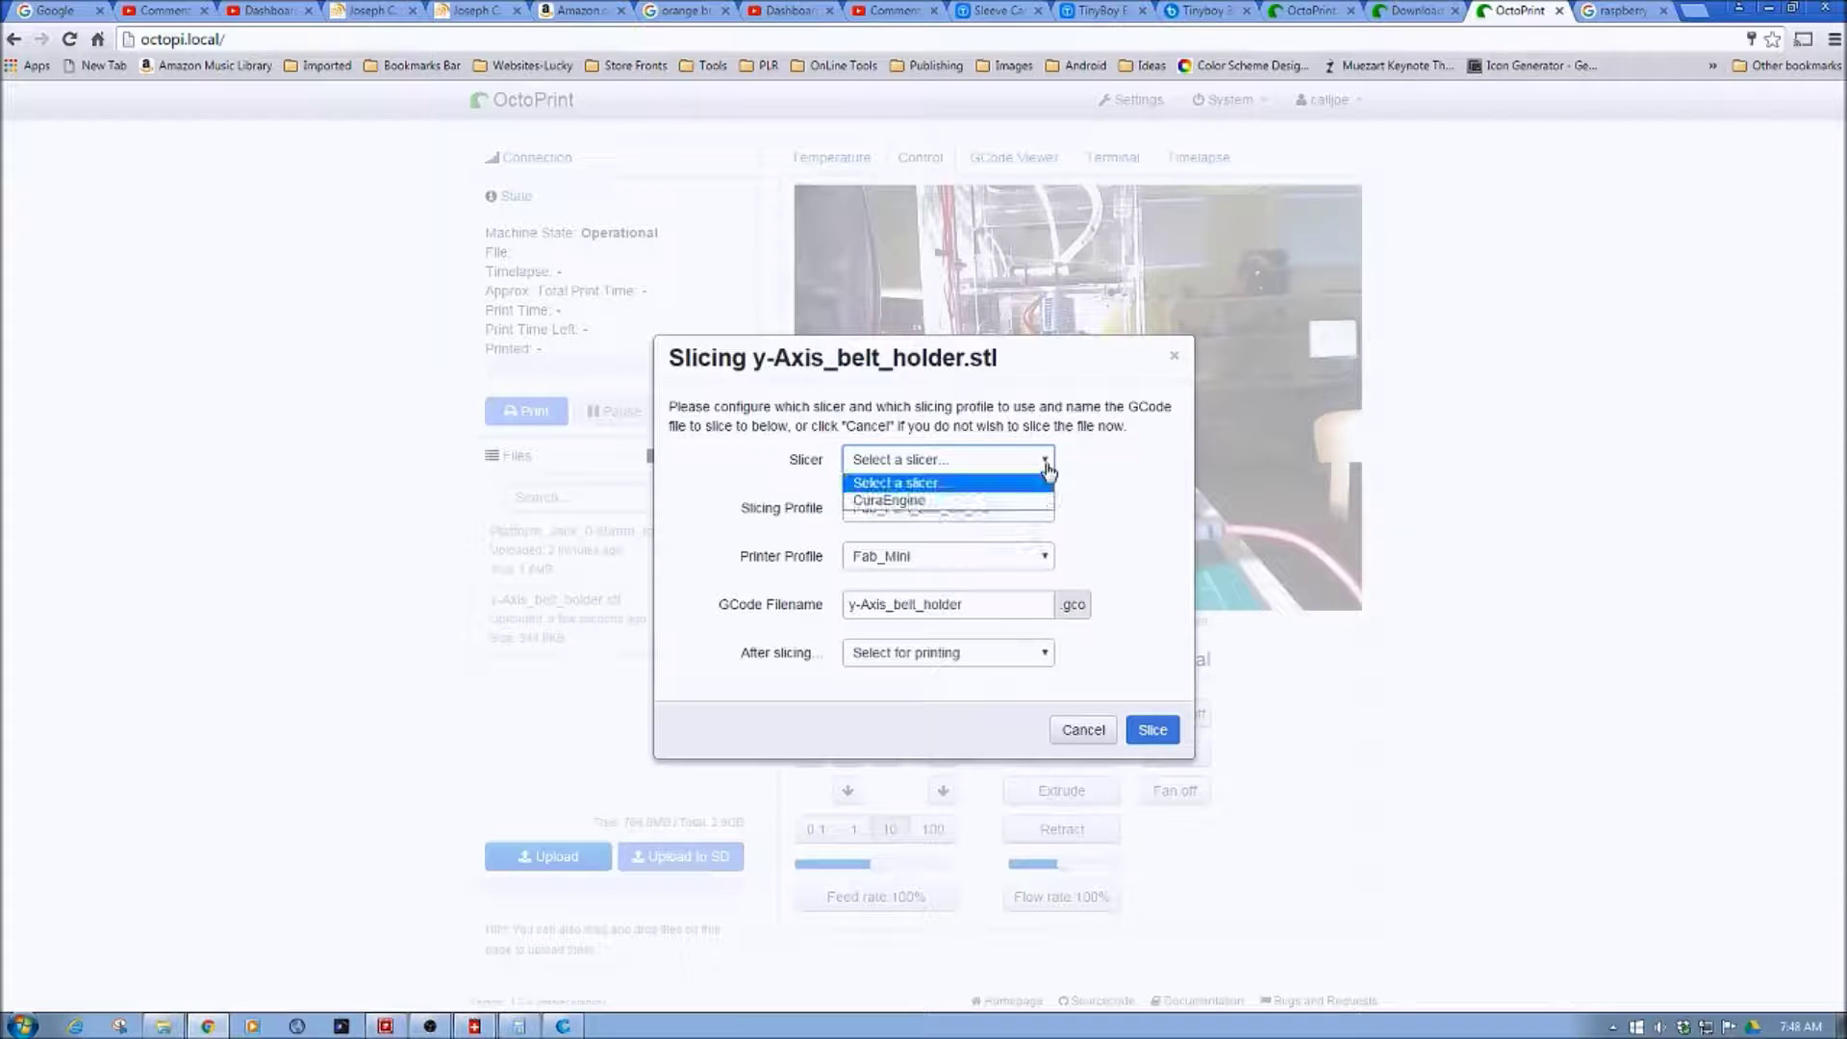
pyautogui.click(976, 500)
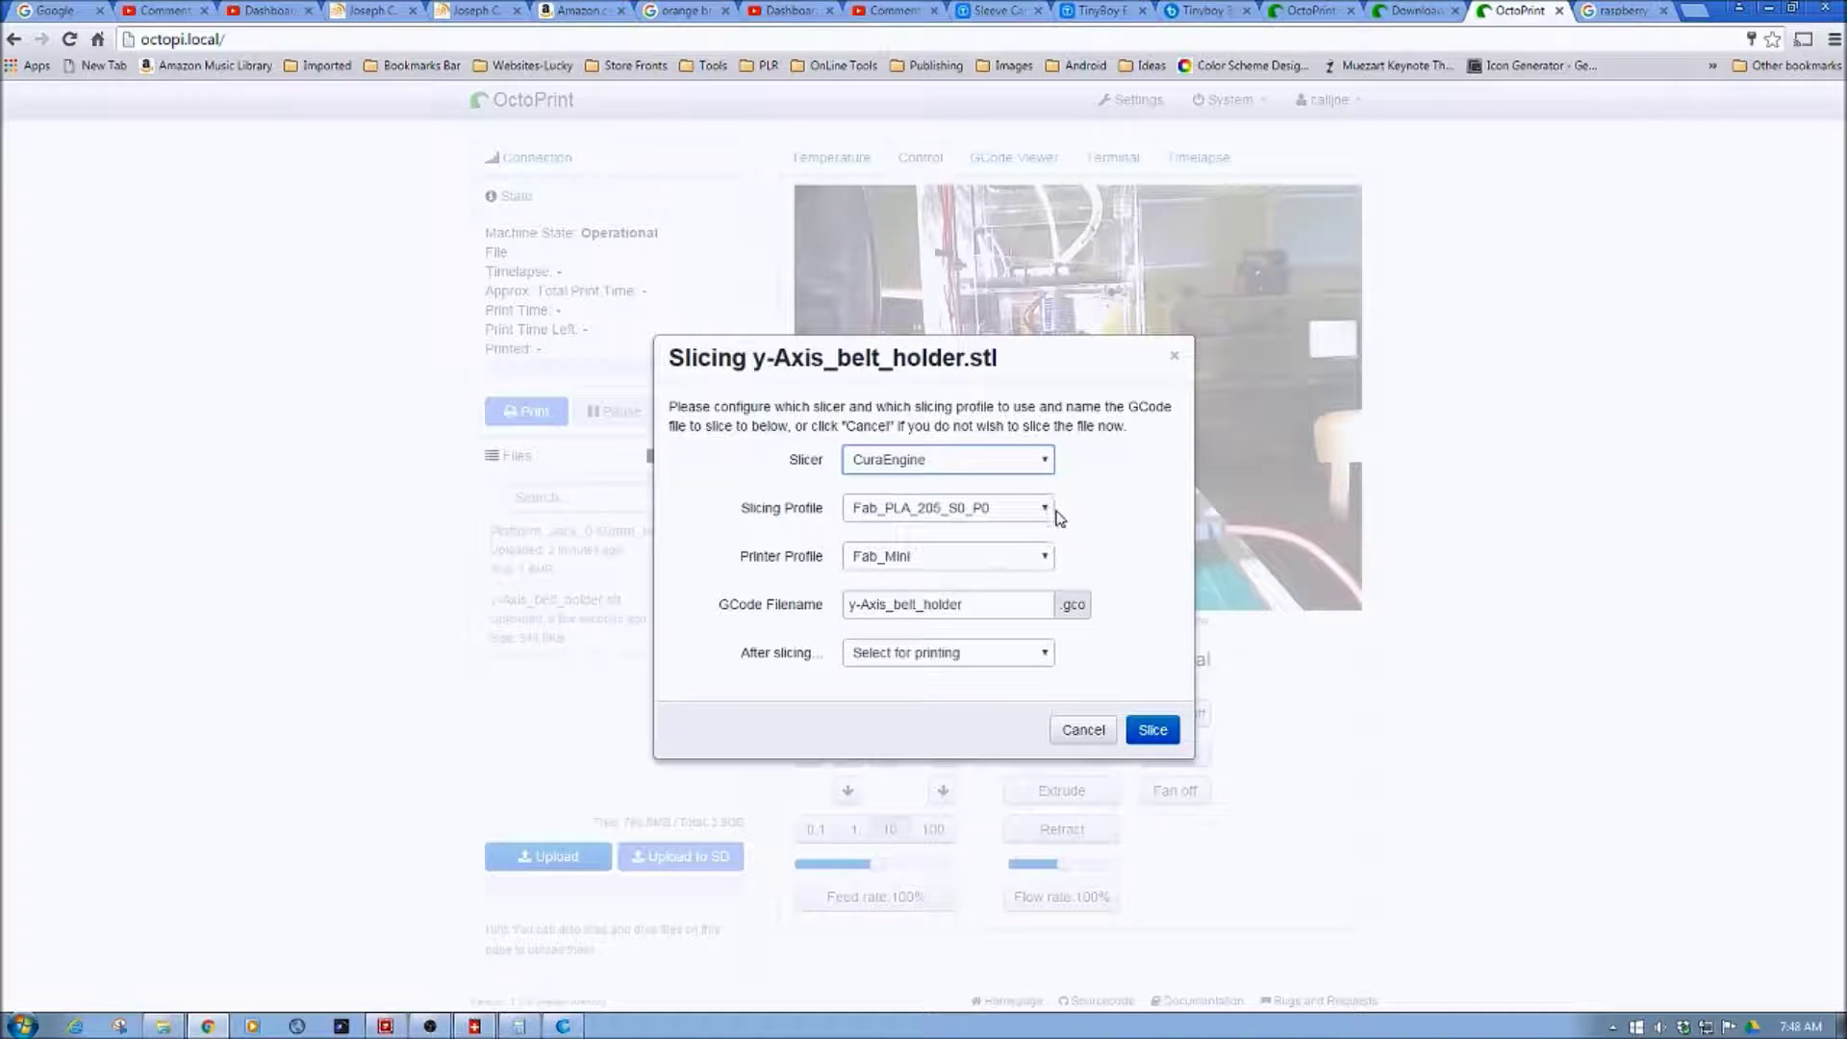
pyautogui.click(1044, 513)
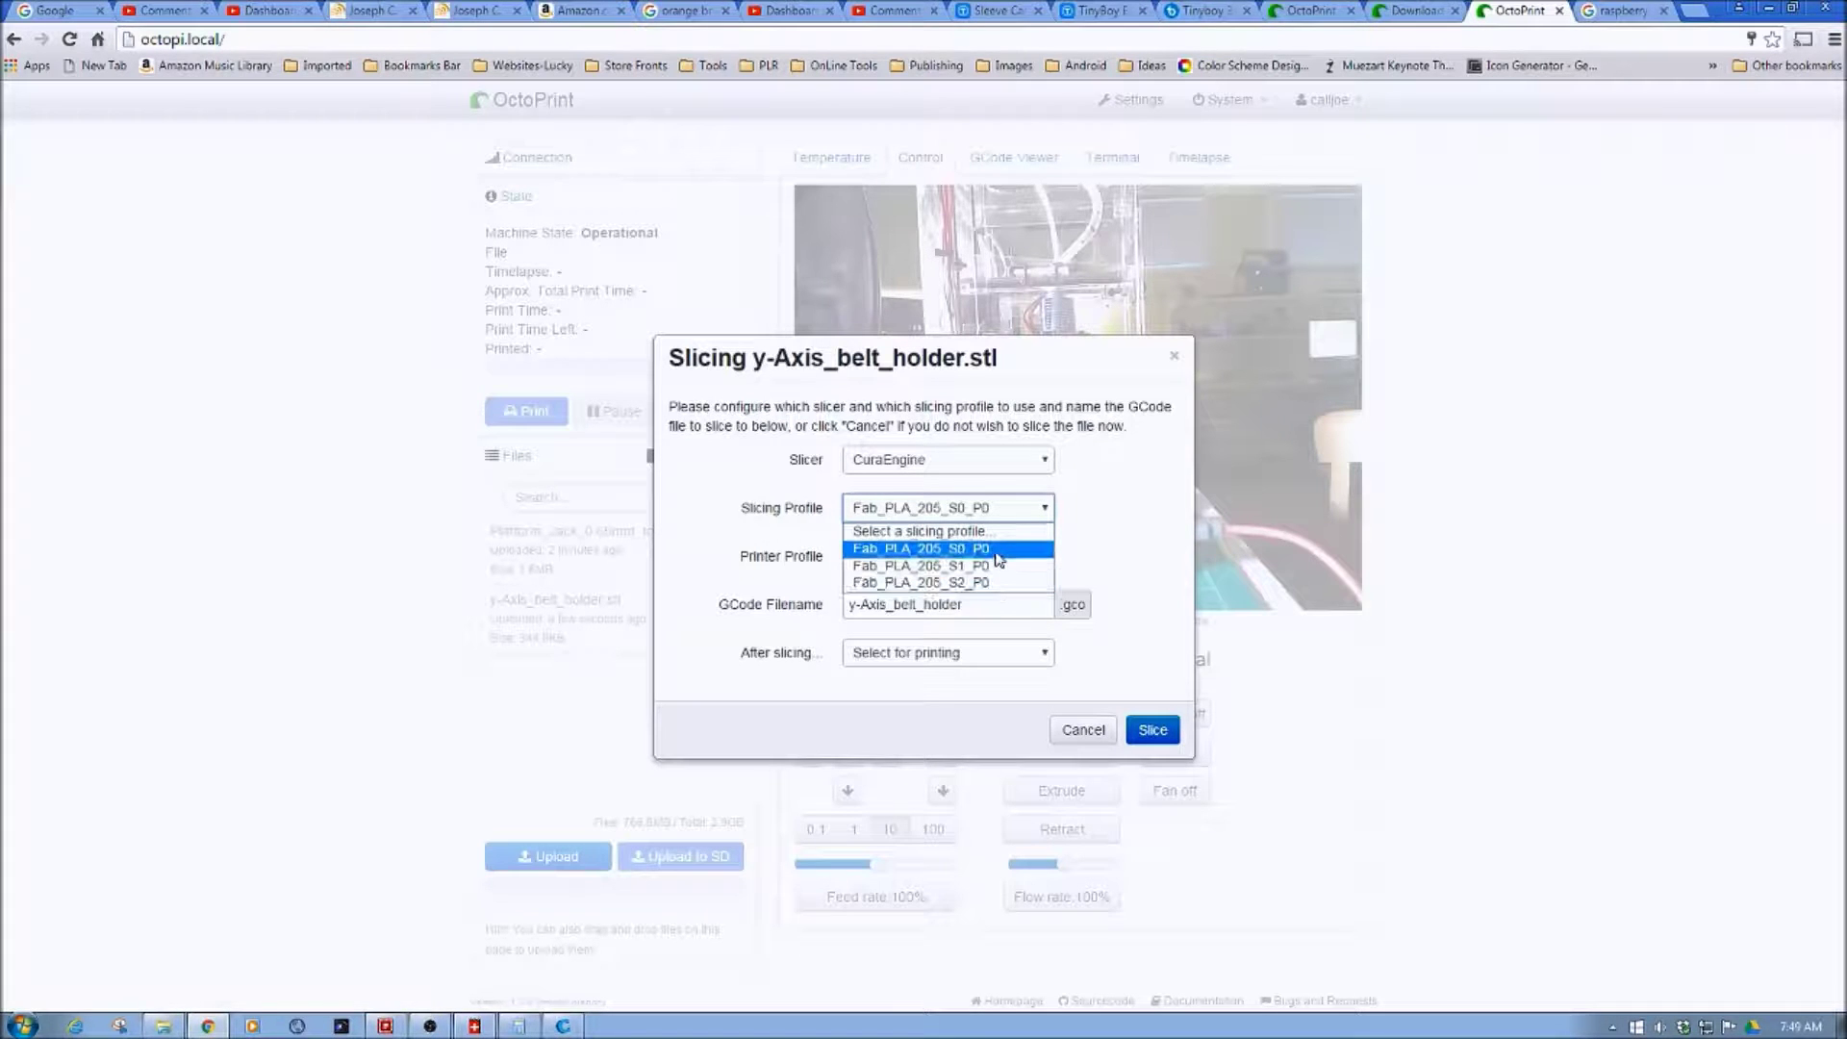
# Slice the belt holder with Fab_PLA_205_S0_P0 into y-Axis_belt_holder.gco and show its filament and time.
pyautogui.click(997, 554)
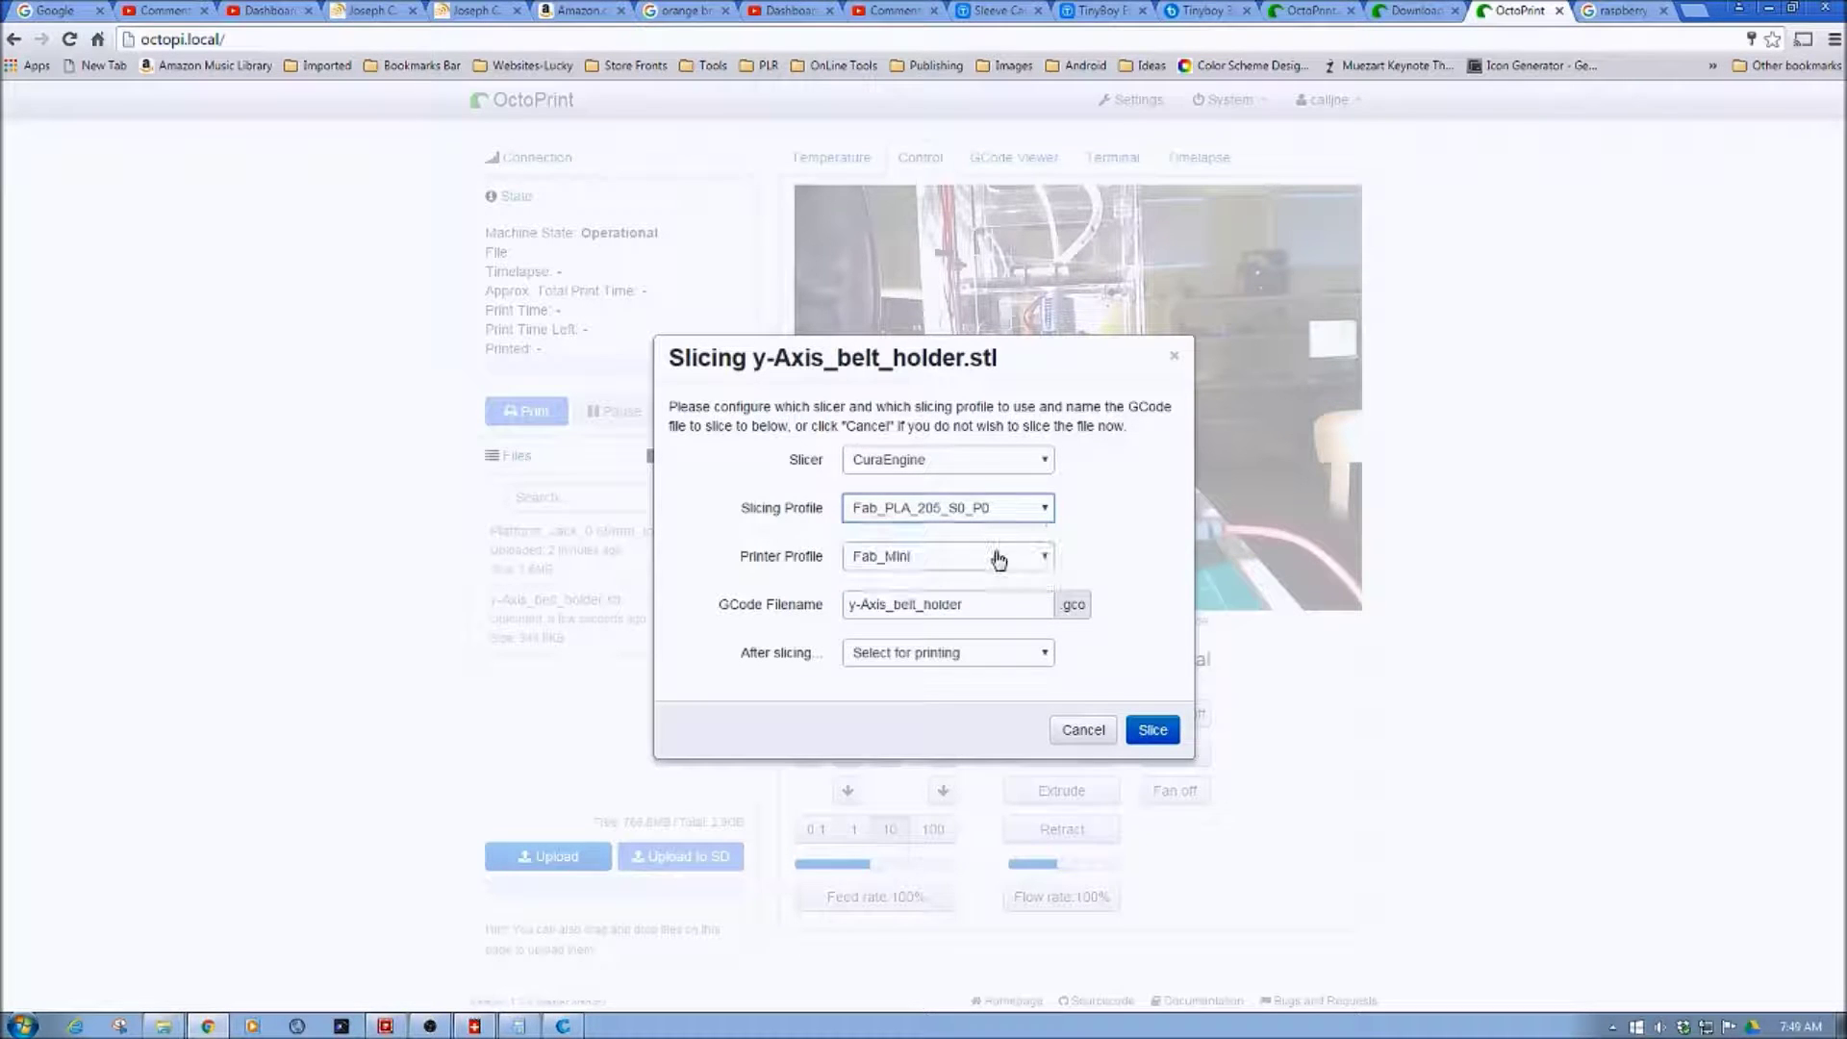
pyautogui.click(1154, 729)
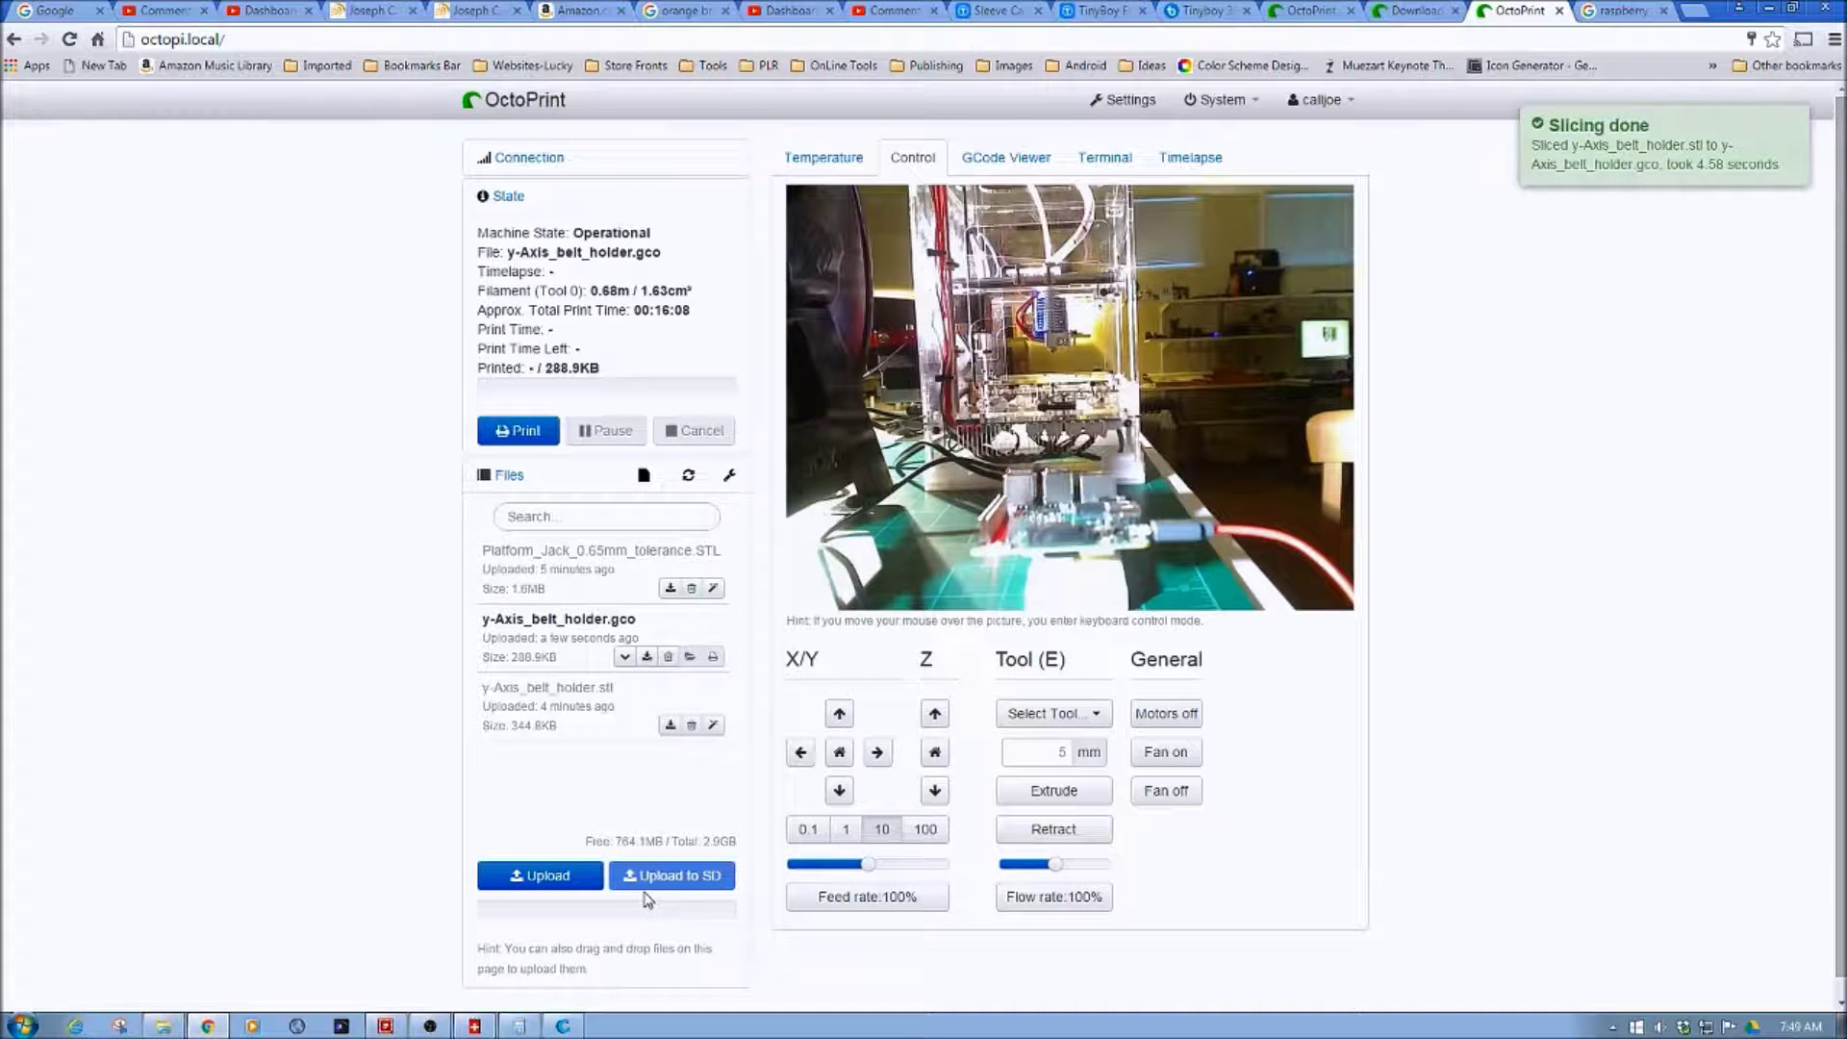
pyautogui.moveTo(1618, 152)
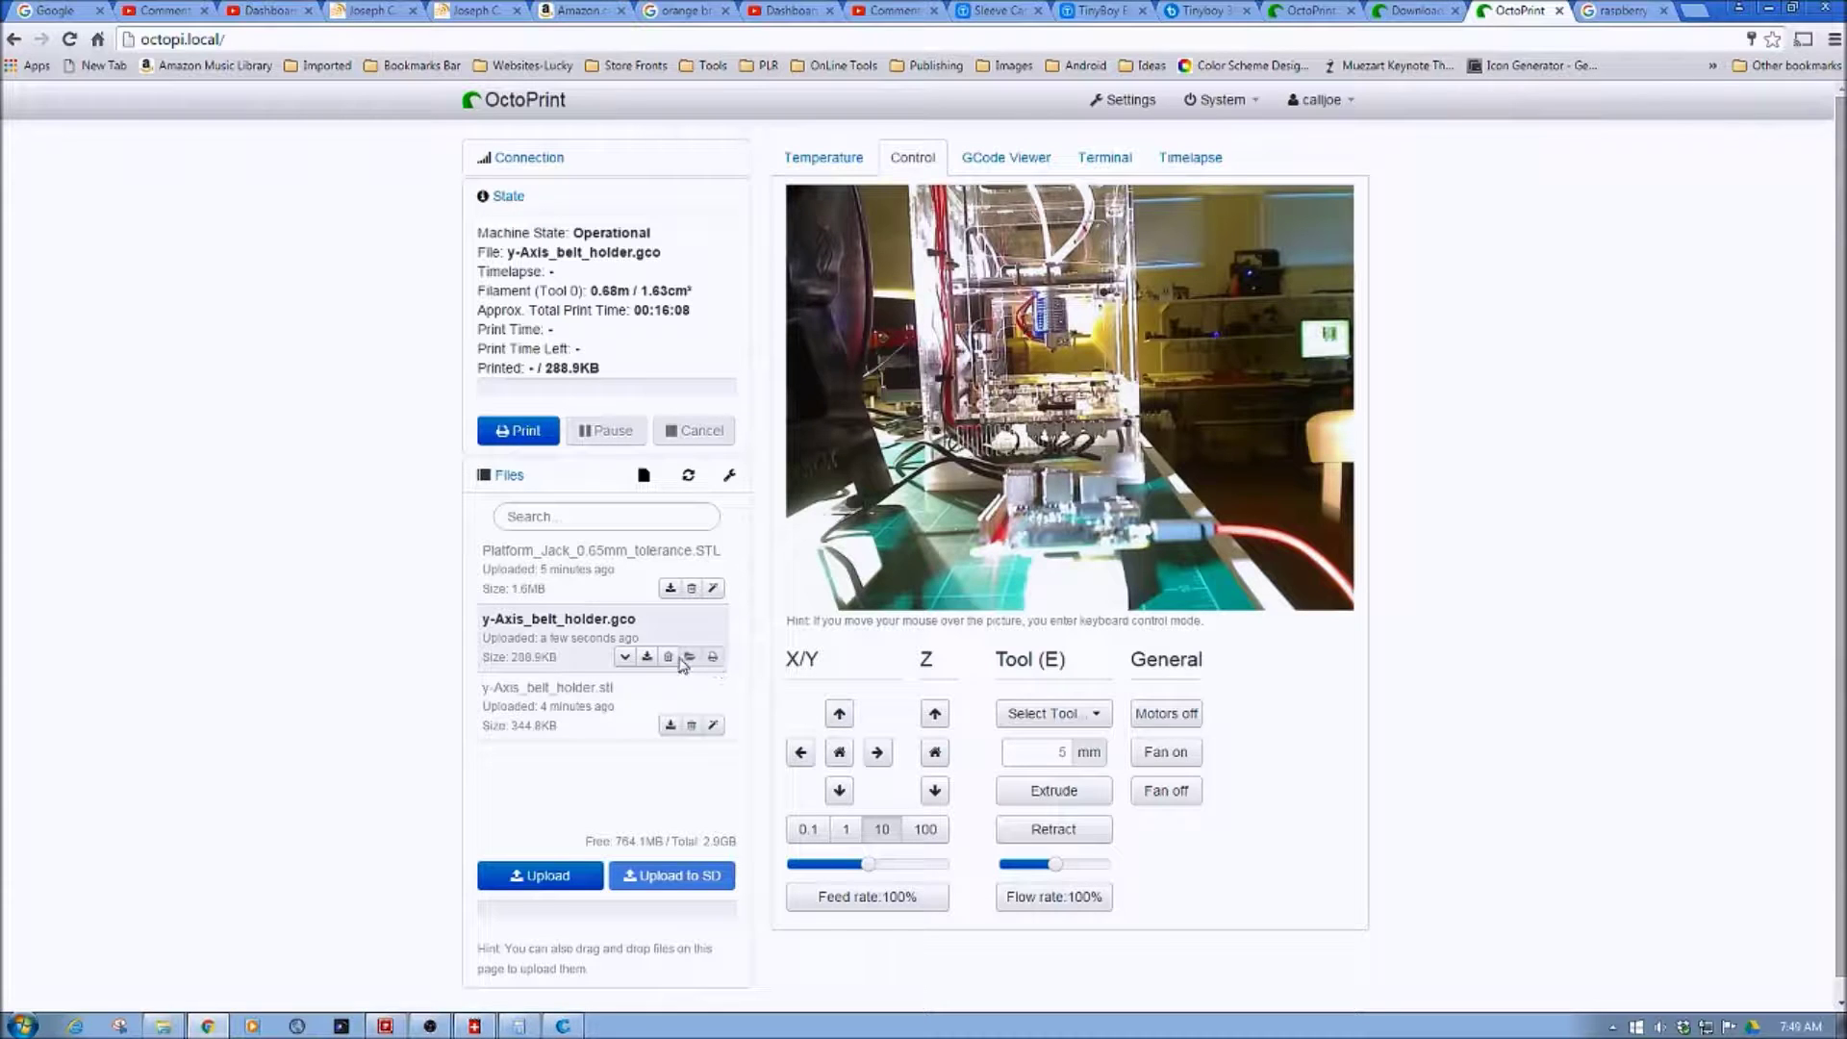
pyautogui.click(623, 658)
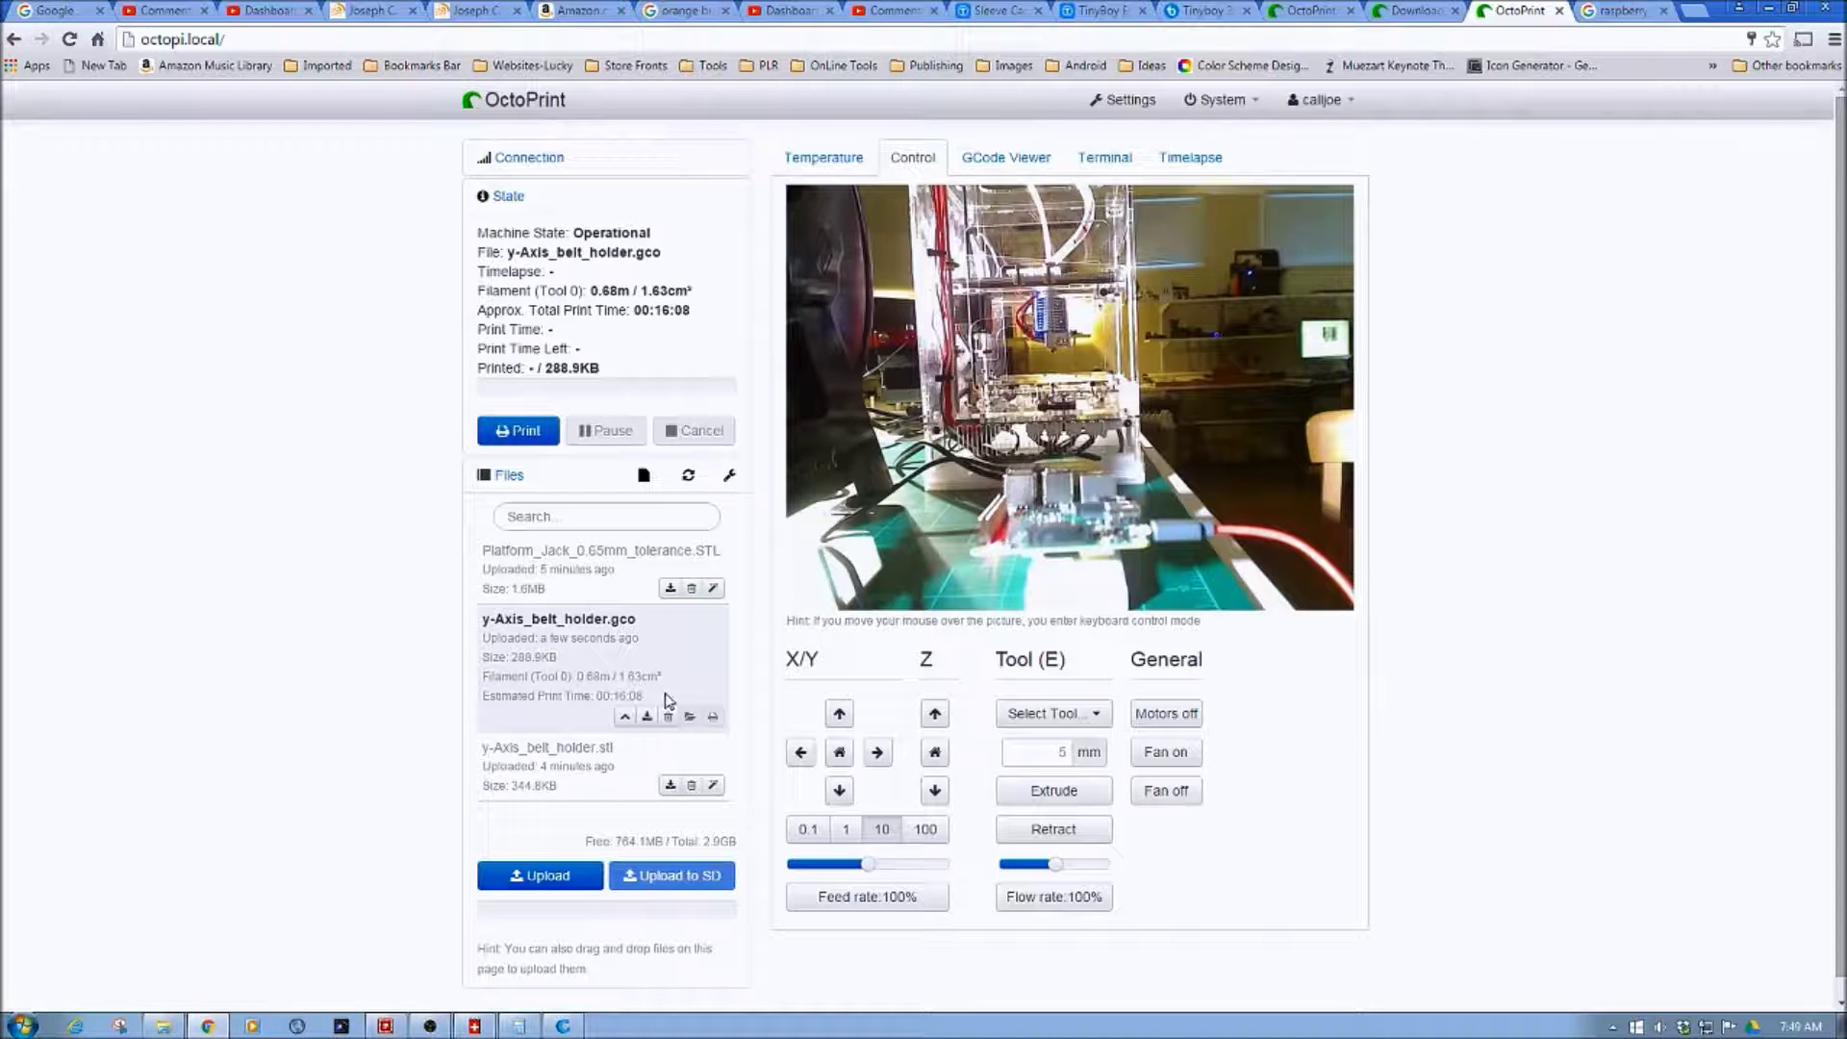
# Load y-Axis_belt_holder.gco into the GCode Viewer.
pyautogui.click(1038, 162)
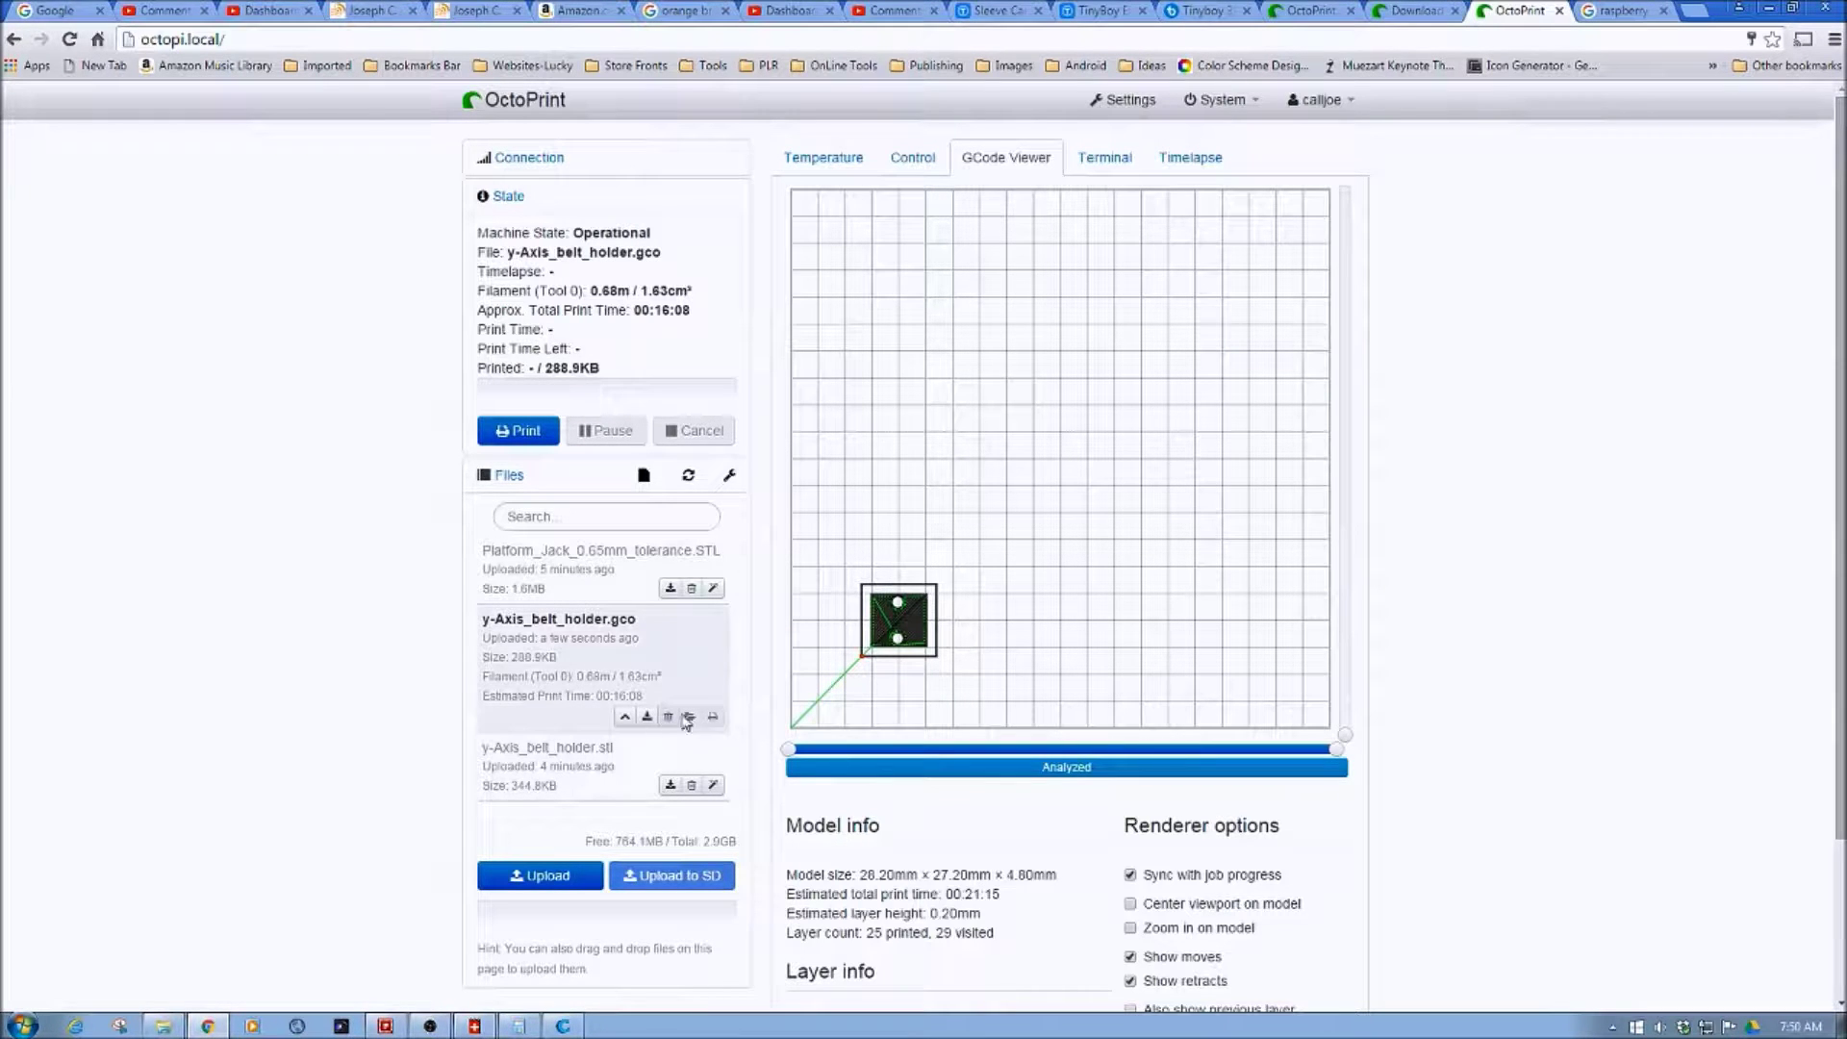
# Scroll through the Model info and Layer info, then return to the Control tab.
pyautogui.scroll(-2, 1438, 741)
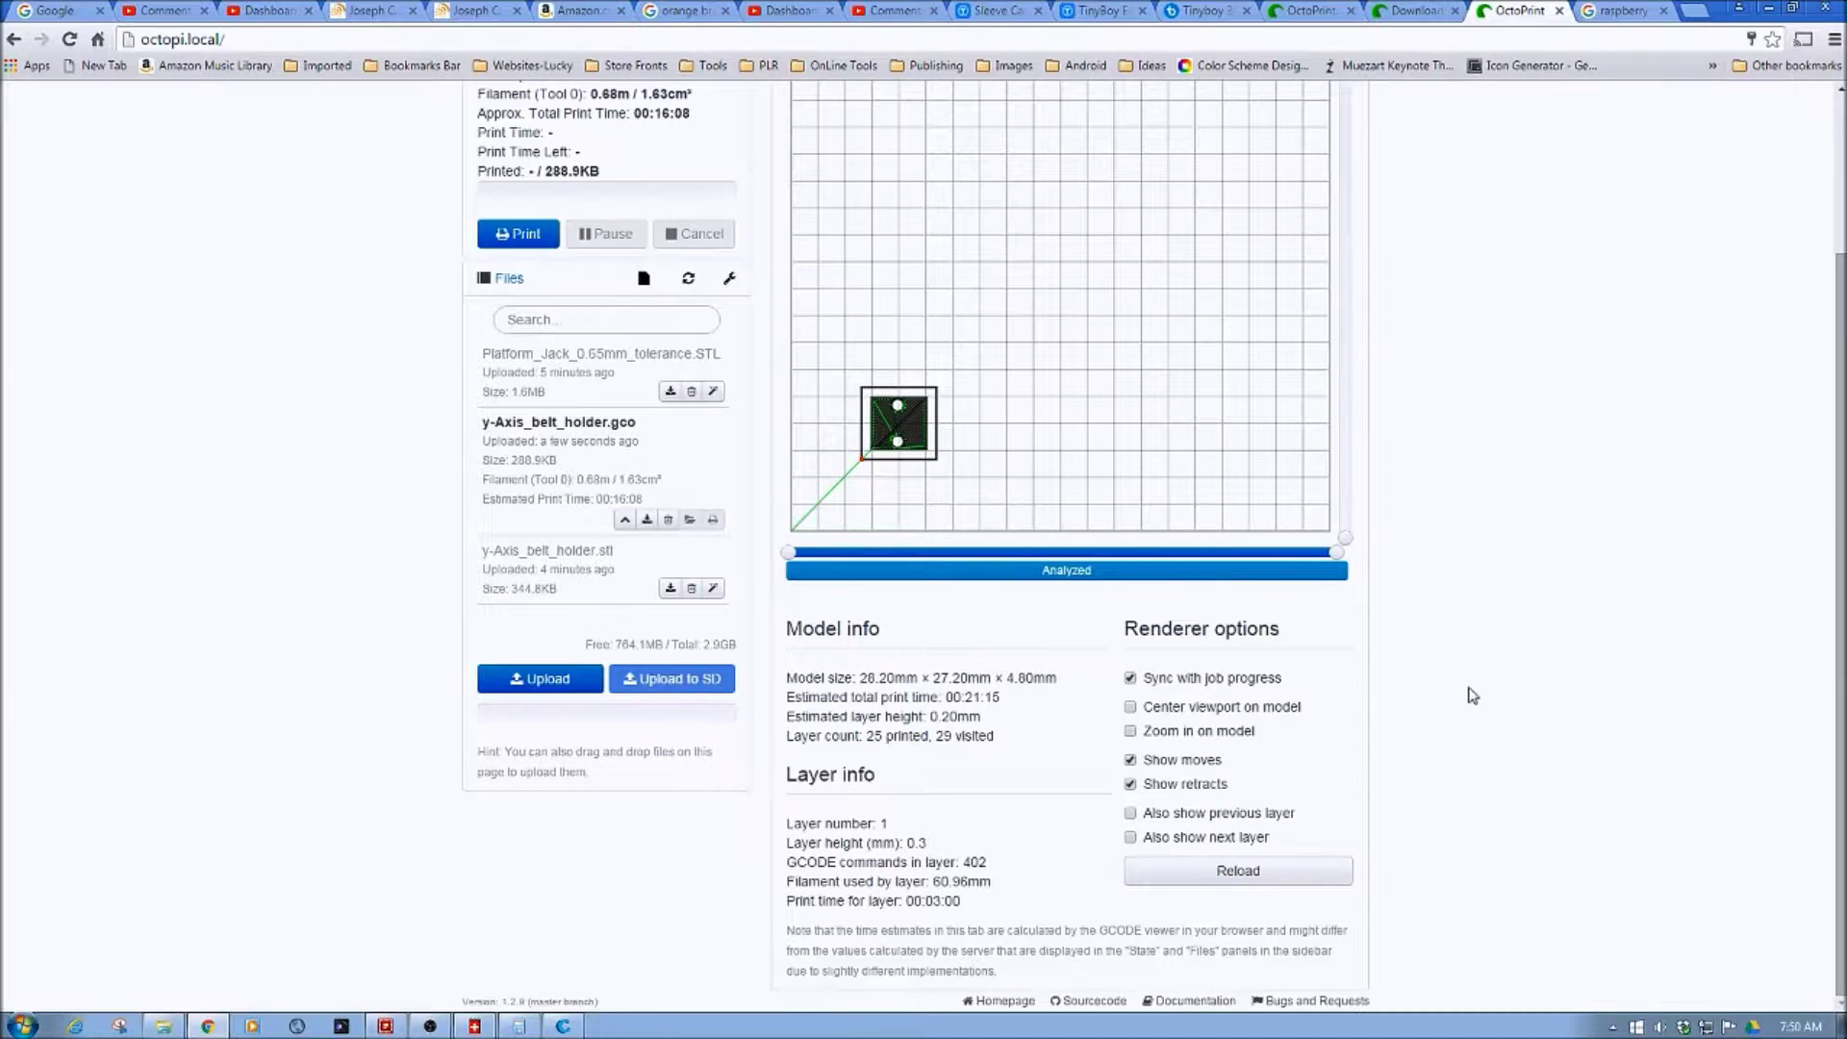
pyautogui.scroll(2, 1448, 736)
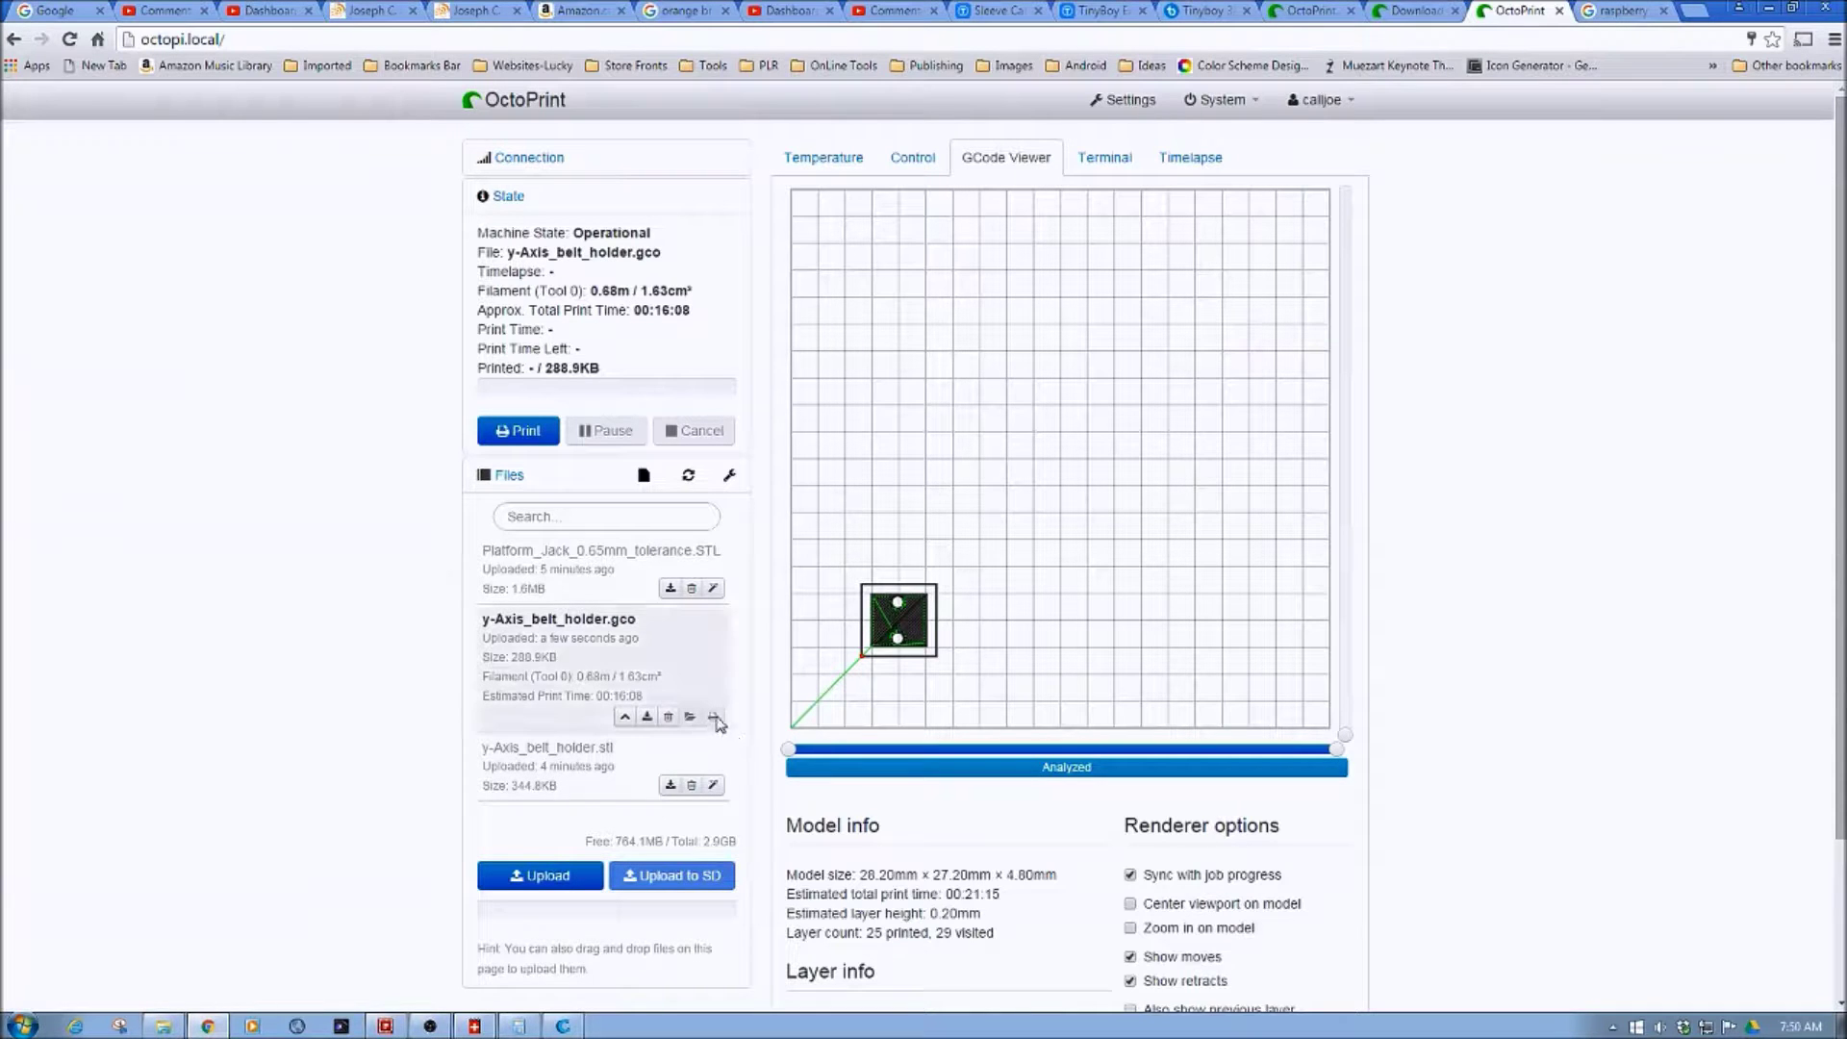
pyautogui.click(912, 157)
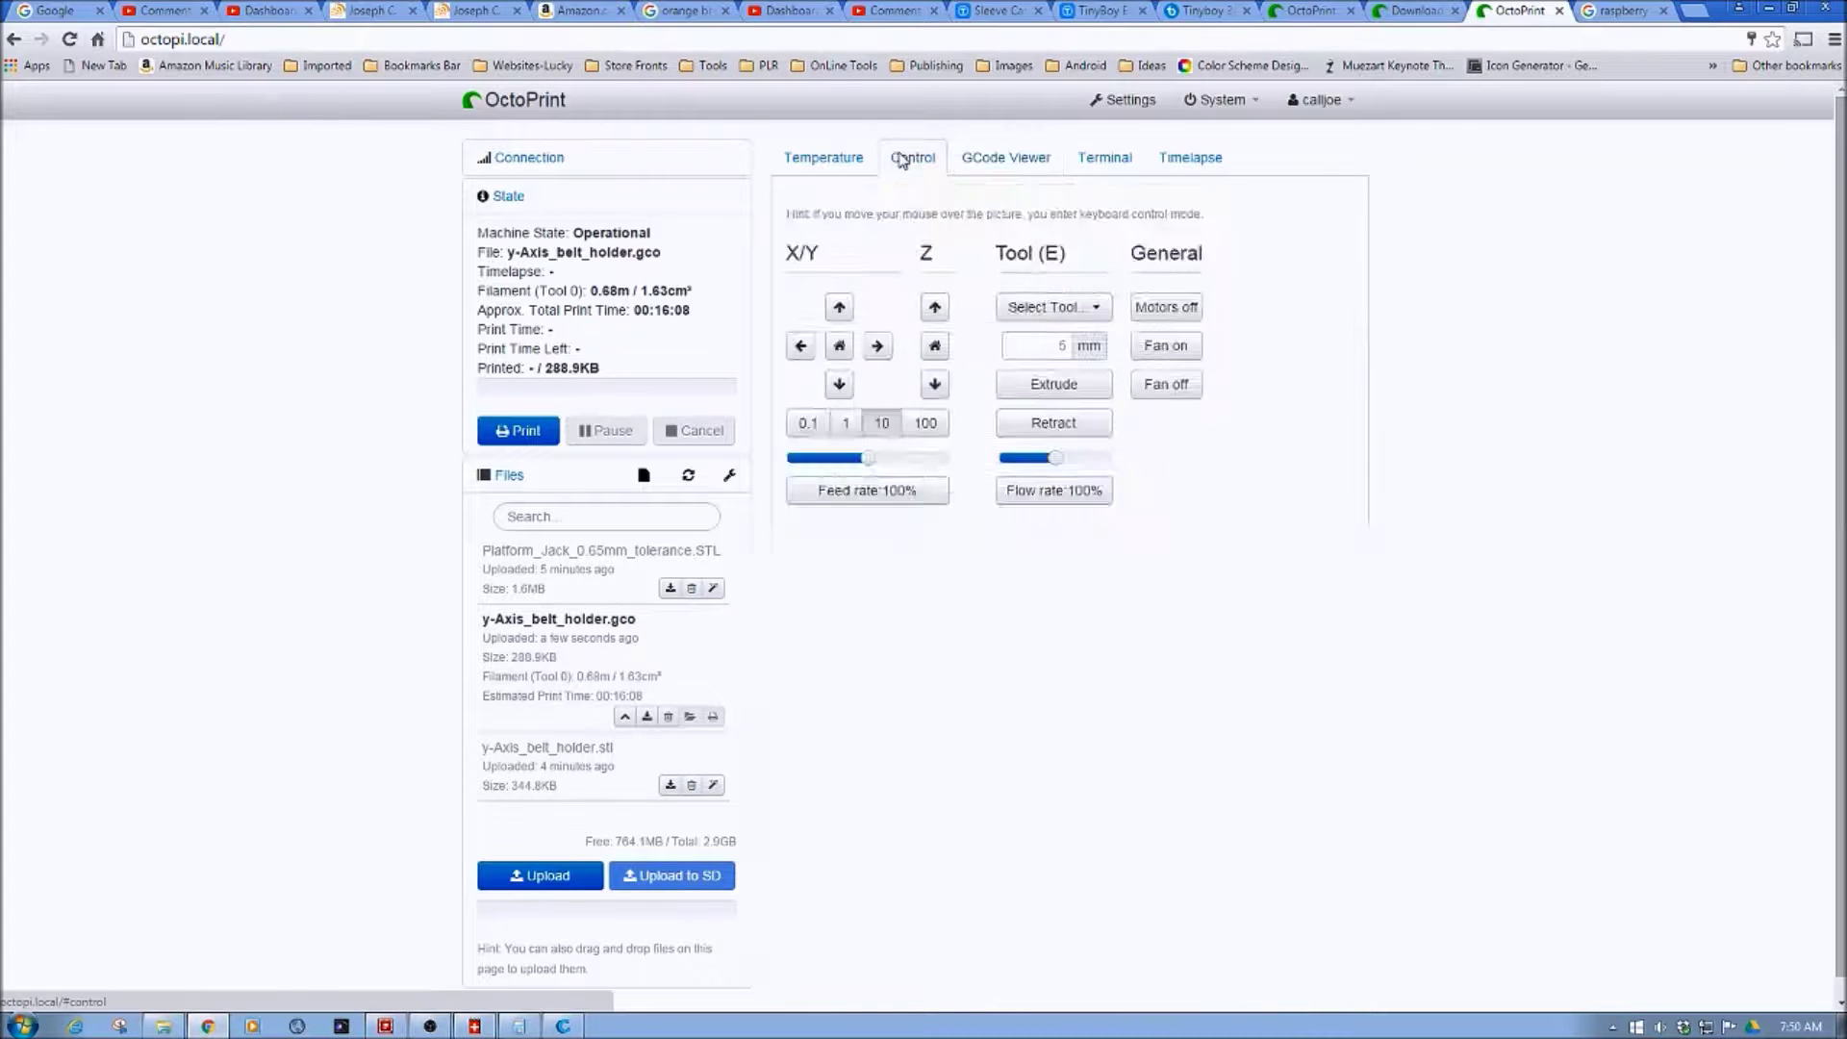
# View the Temperature tab, then go via Control back to the GCode Viewer.
pyautogui.click(836, 158)
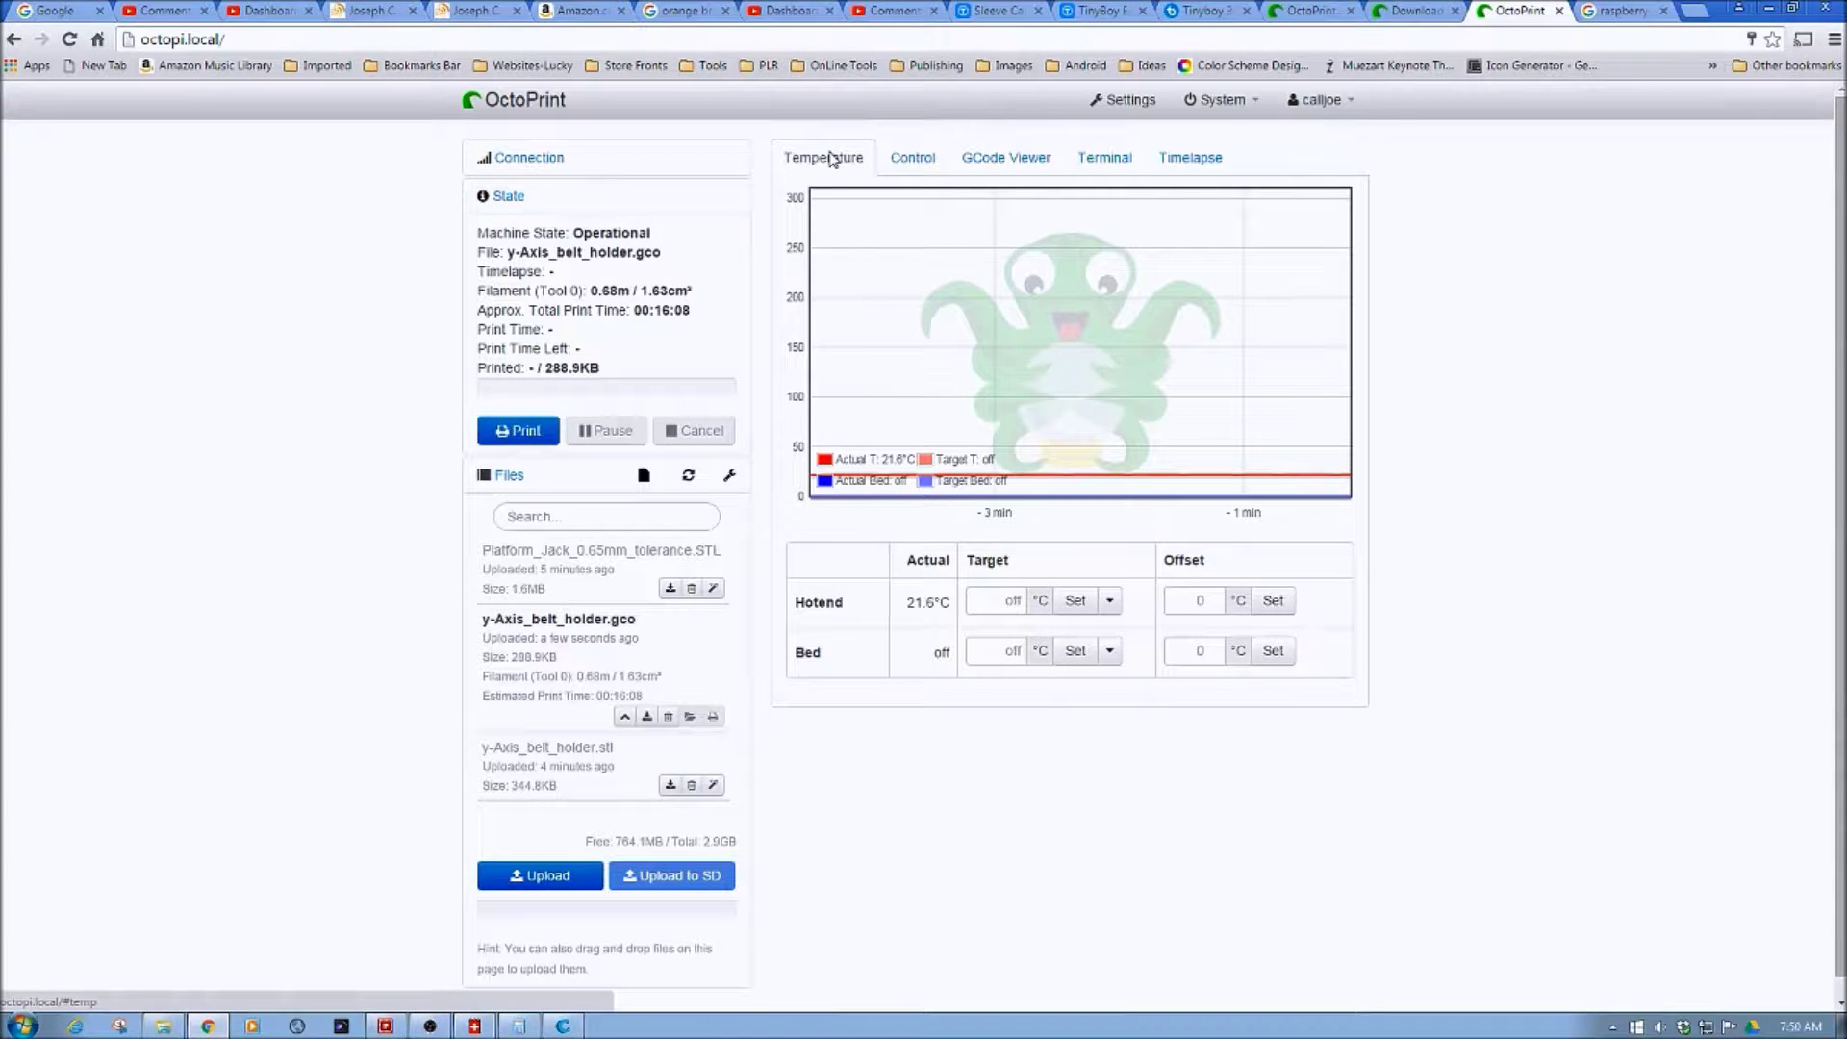
pyautogui.click(903, 160)
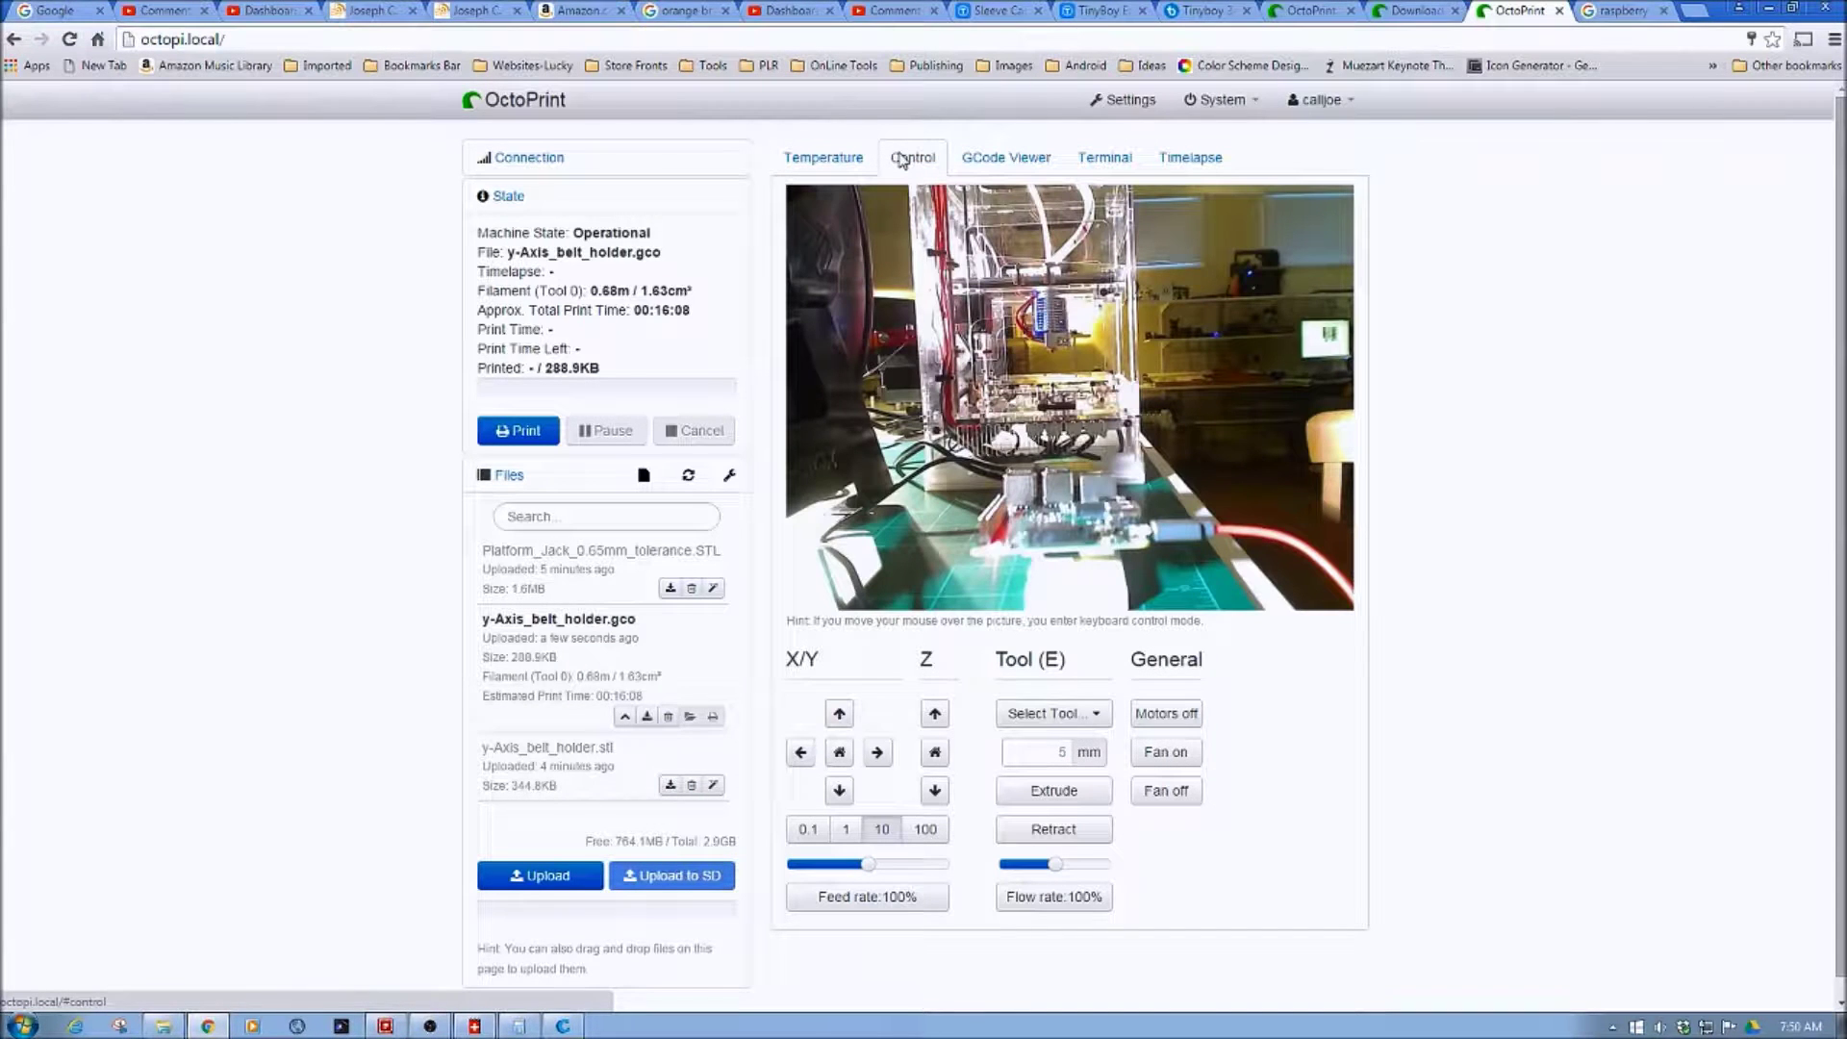
pyautogui.click(972, 160)
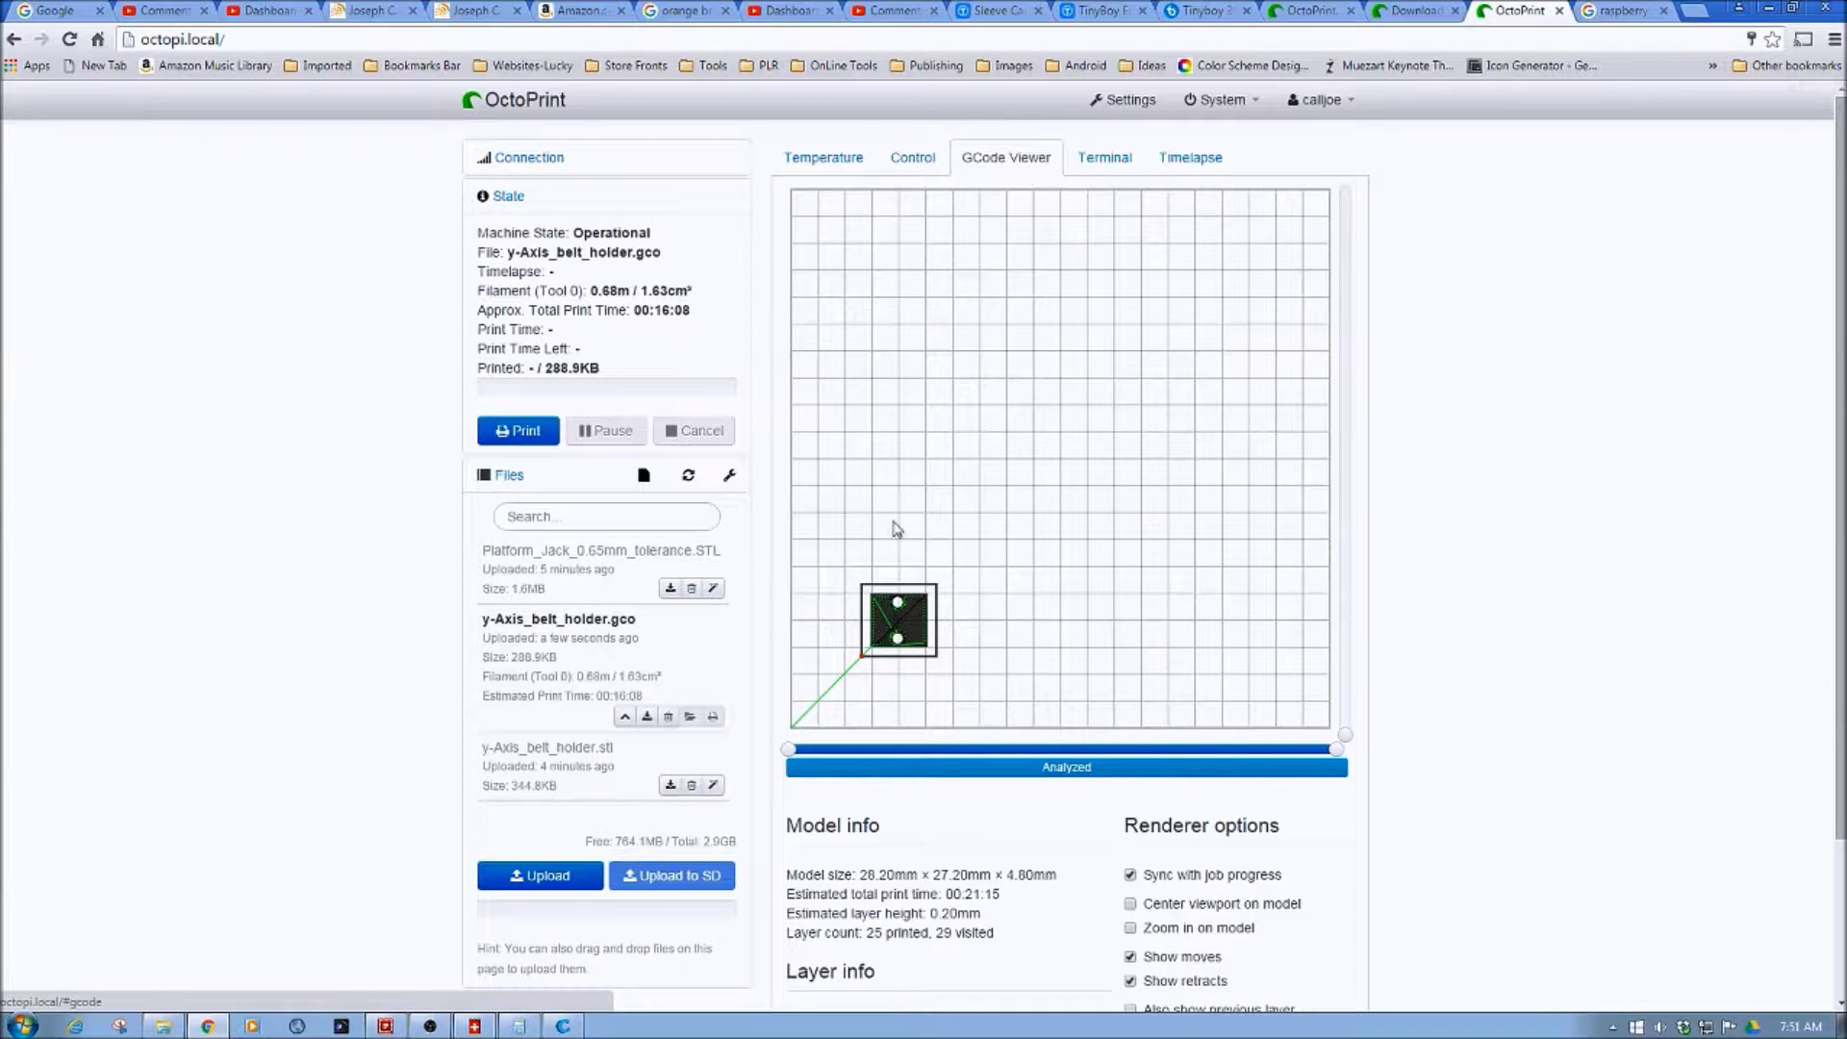
# Home the printer by sending G28 from the Terminal, then go back to the Control view.
pyautogui.click(1106, 159)
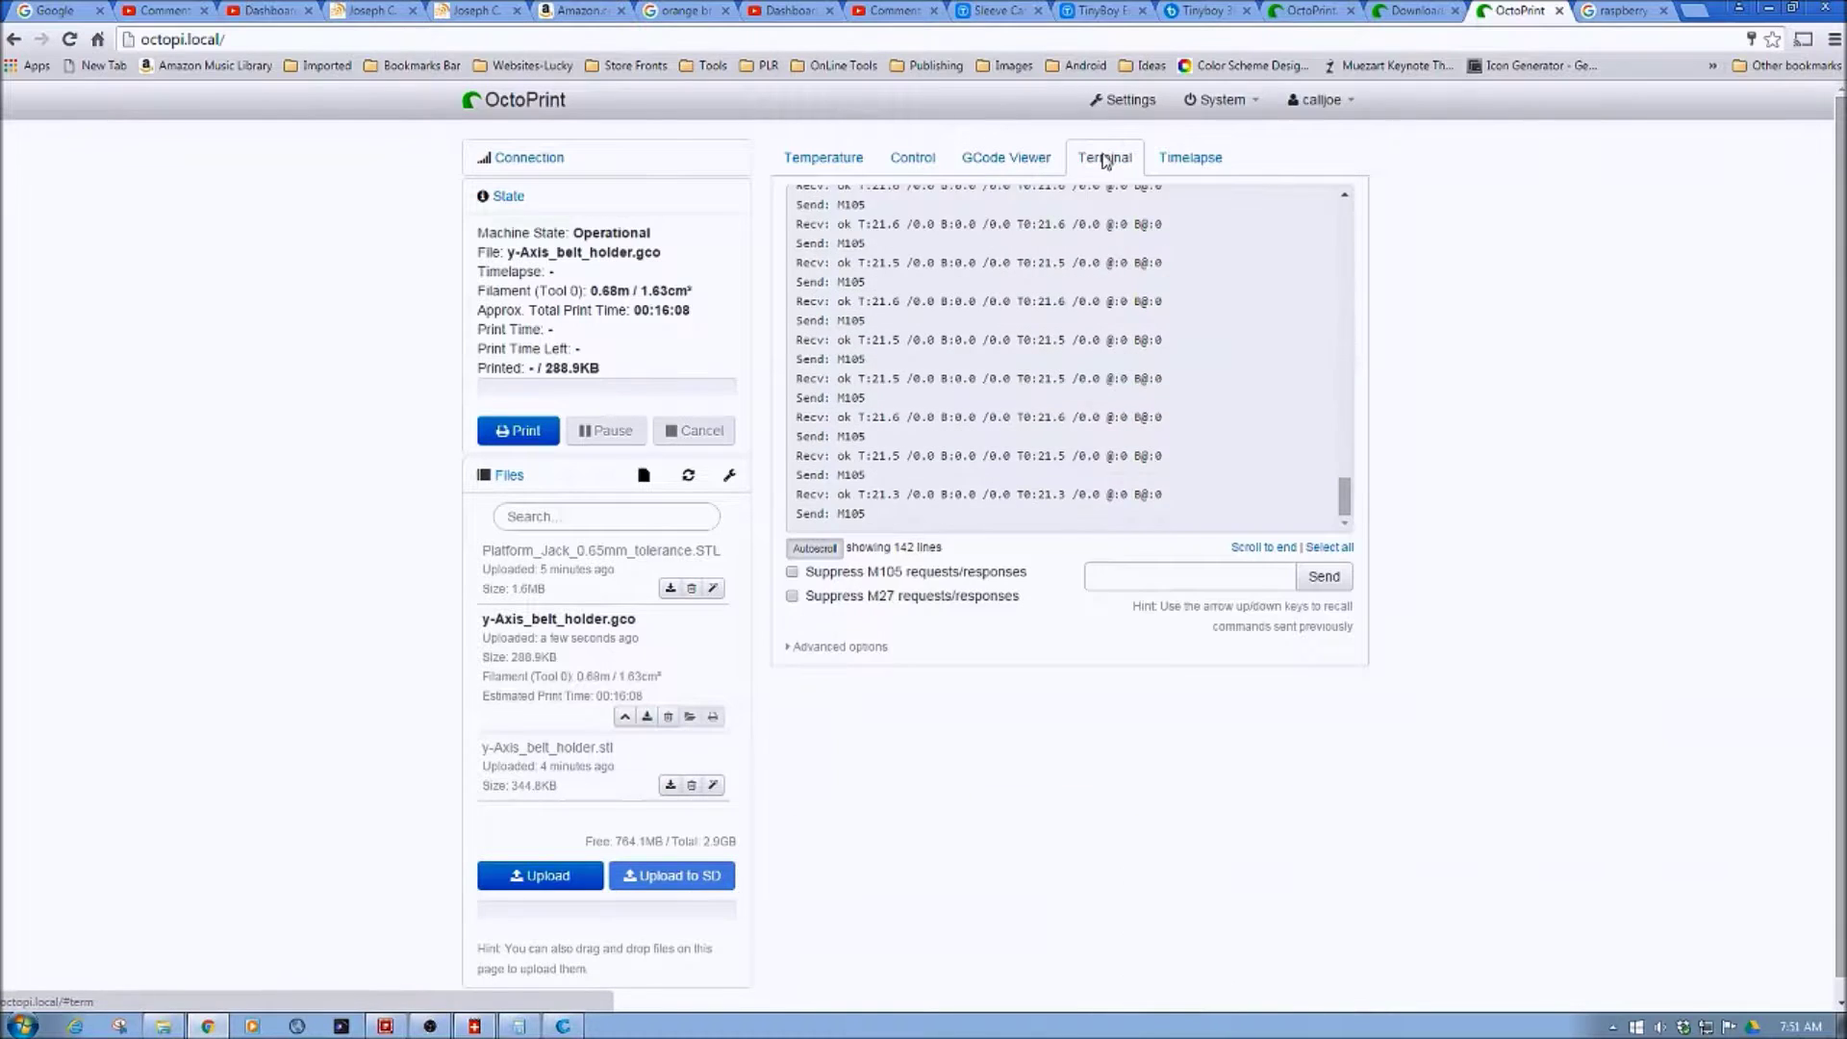
pyautogui.click(1095, 577)
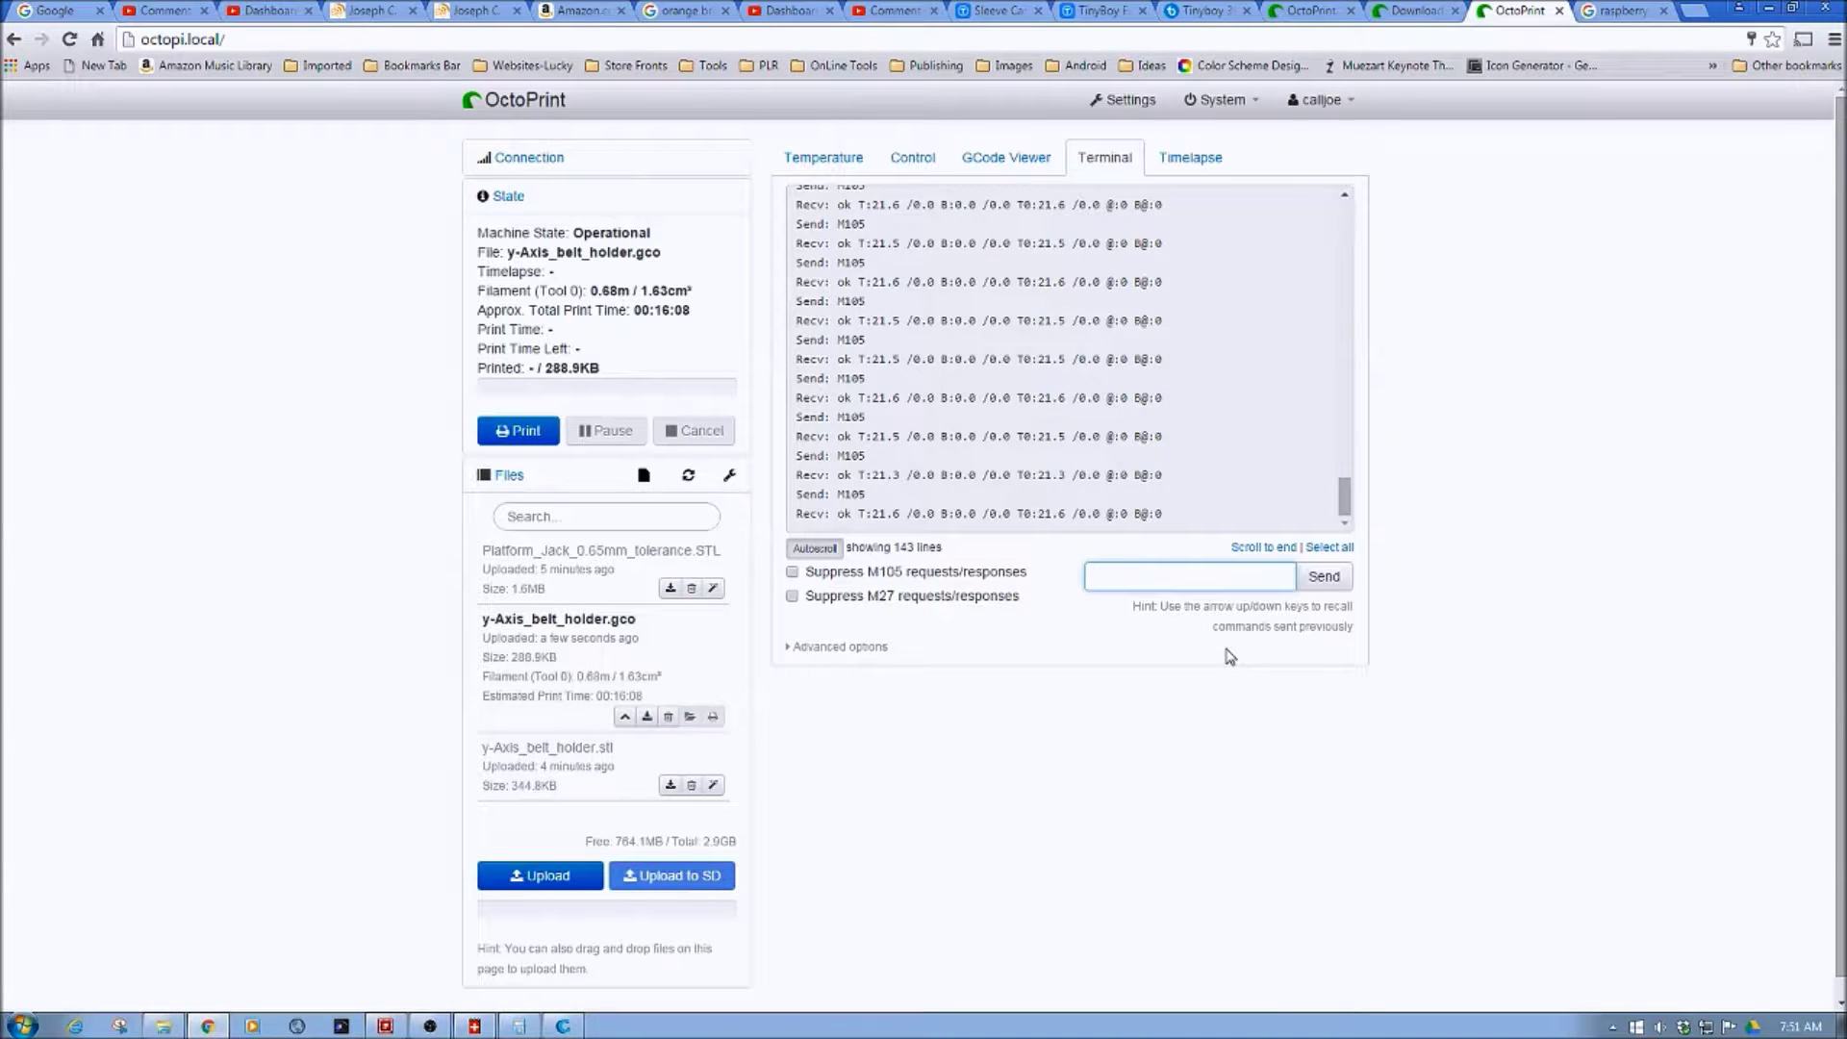
pyautogui.write('G28')
pyautogui.click(1328, 580)
pyautogui.click(916, 162)
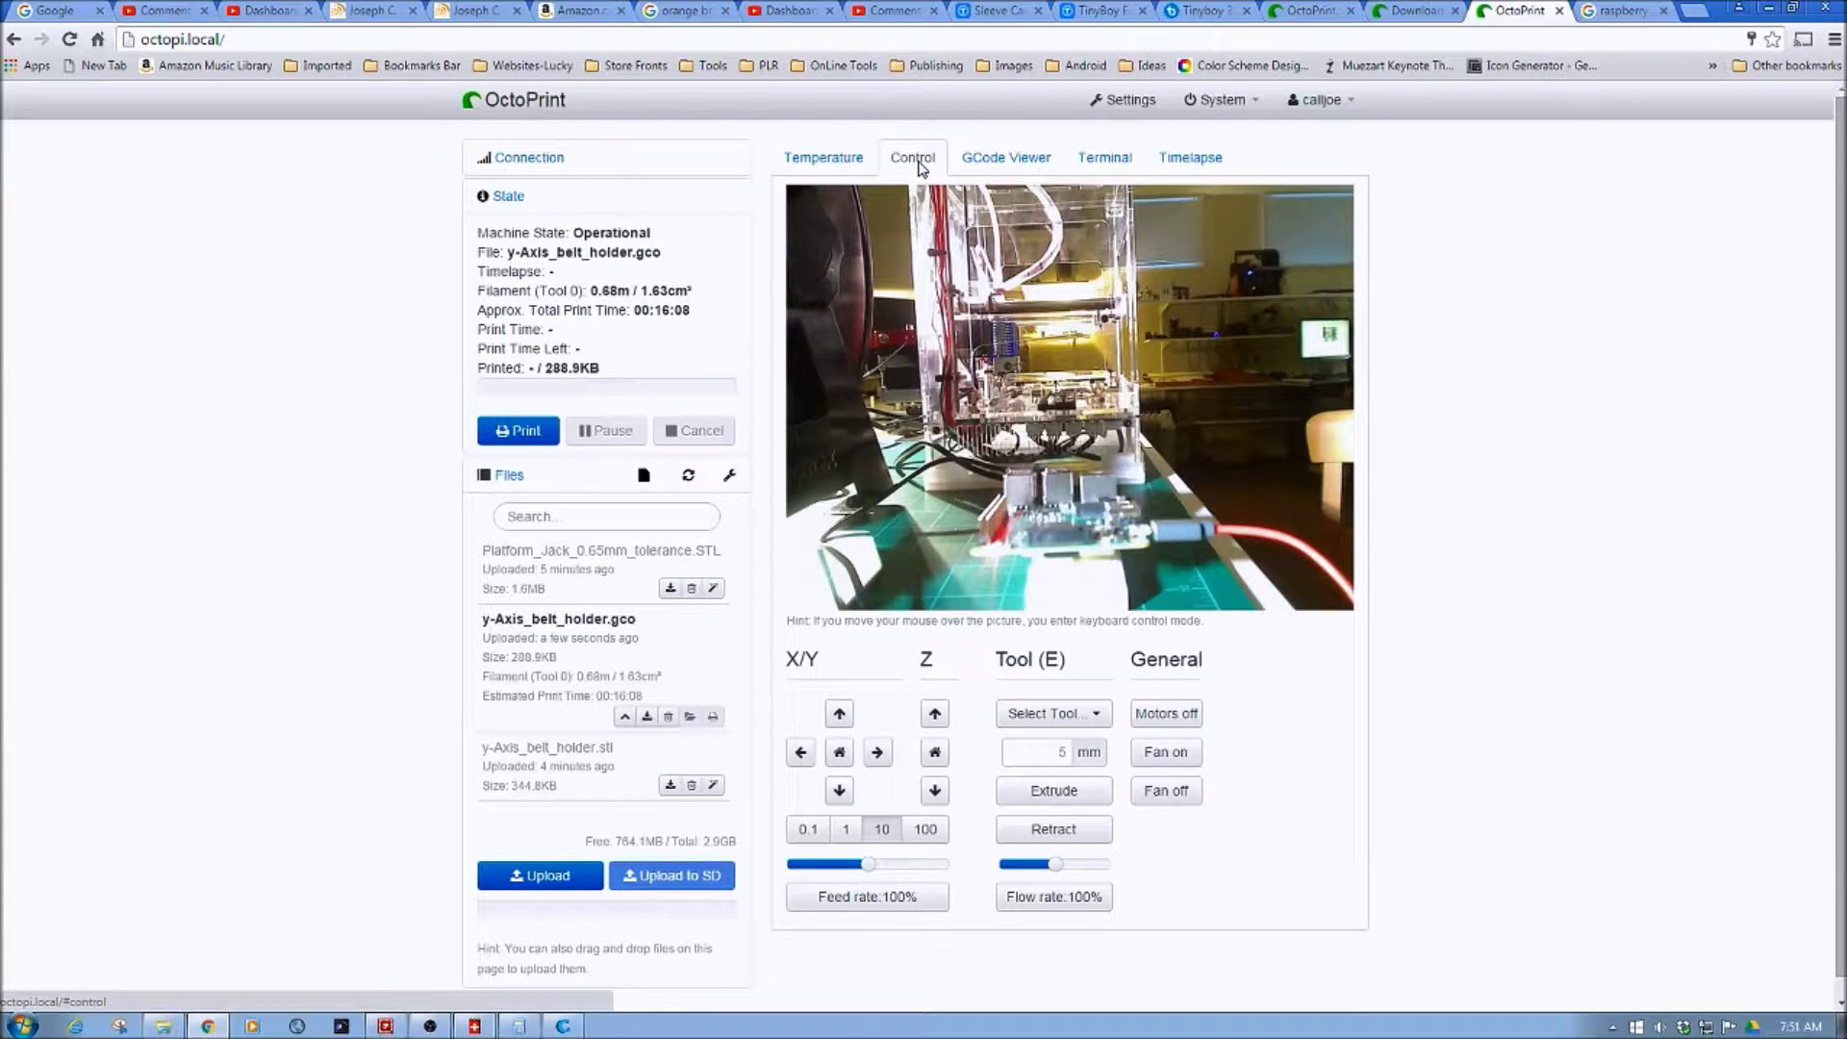
# Change the timelapse mode to Timed, giving 25 fps and a 10-second interval.
pyautogui.click(1215, 157)
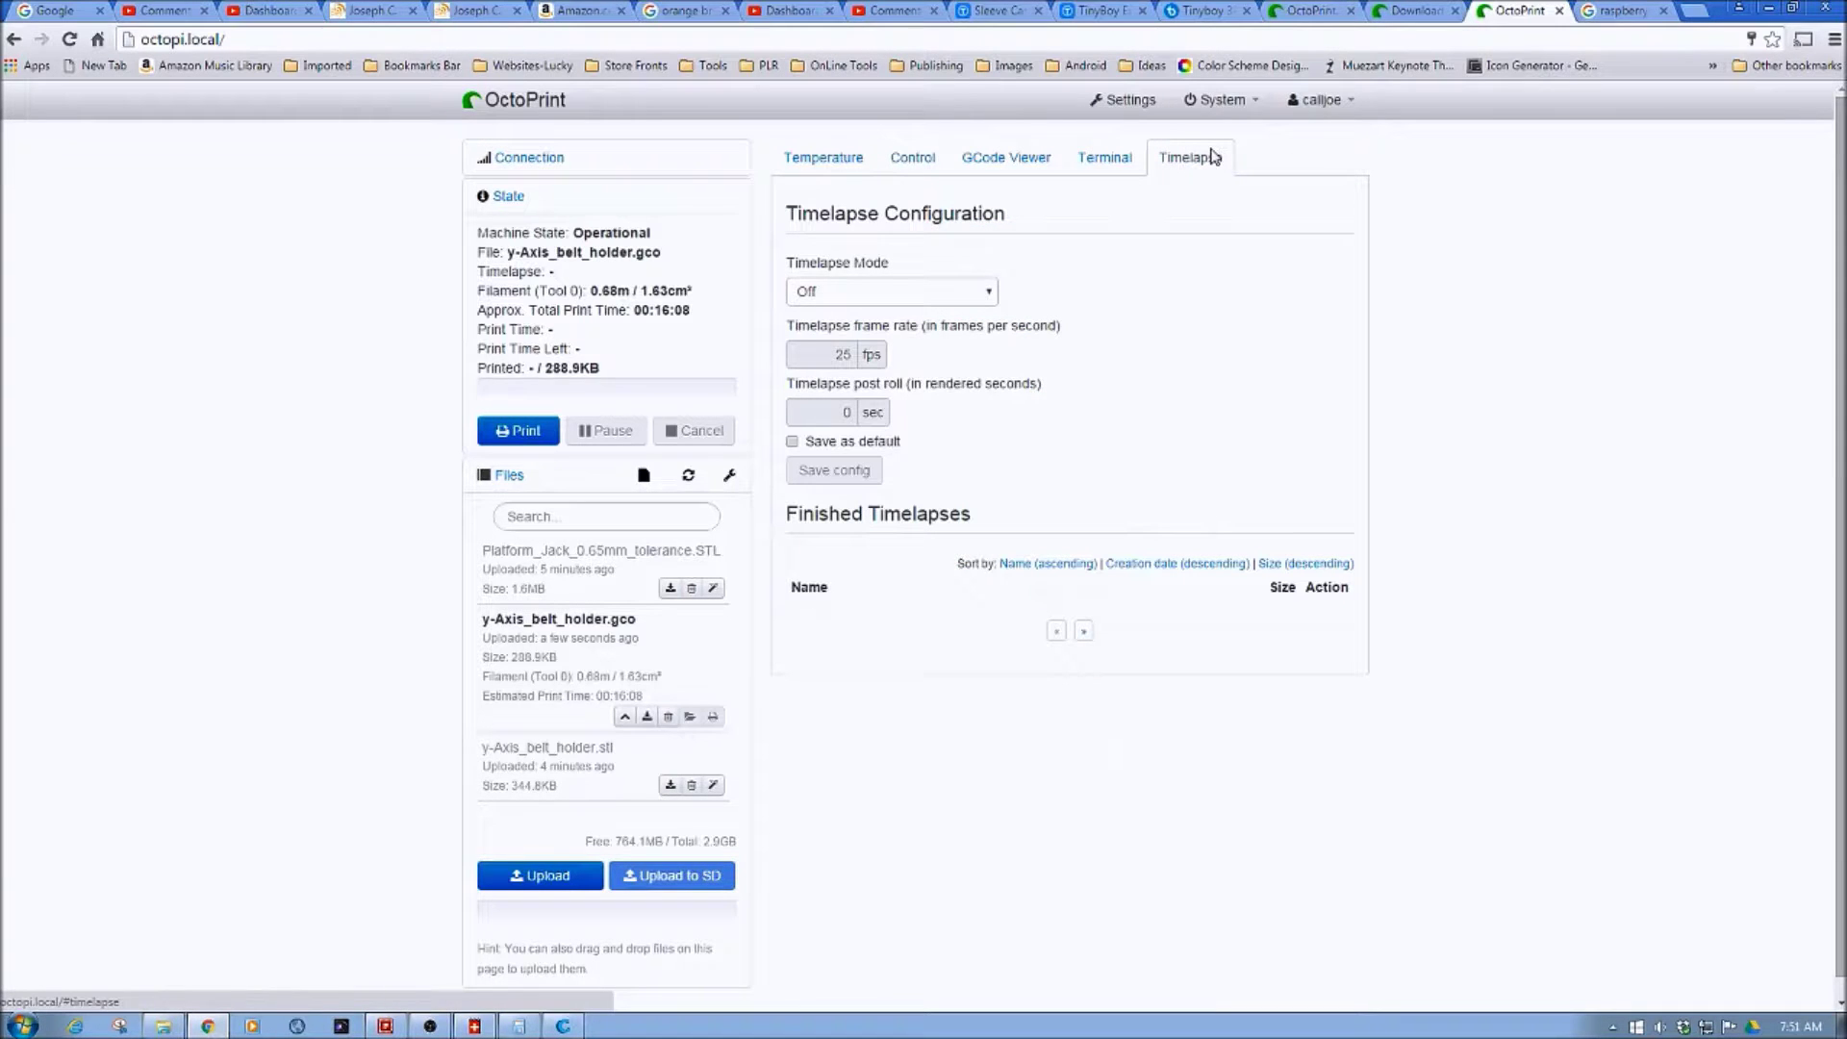
pyautogui.click(987, 297)
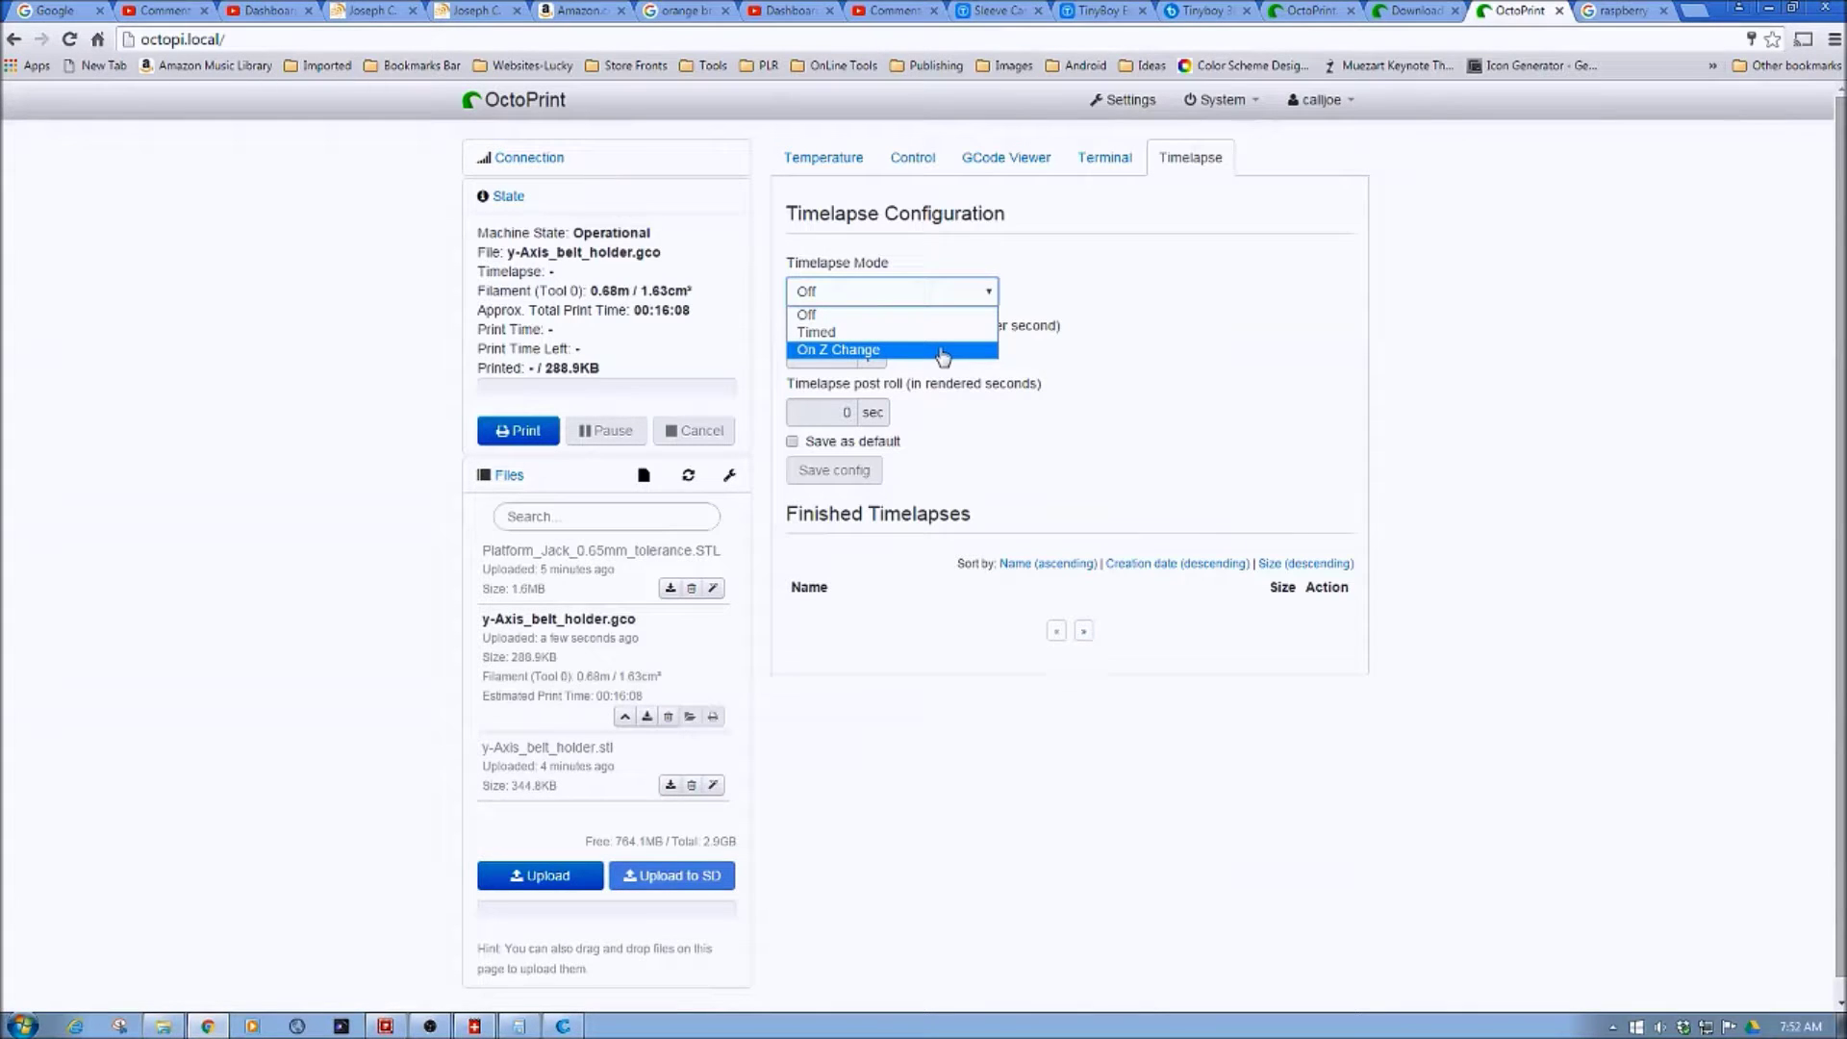
pyautogui.click(859, 333)
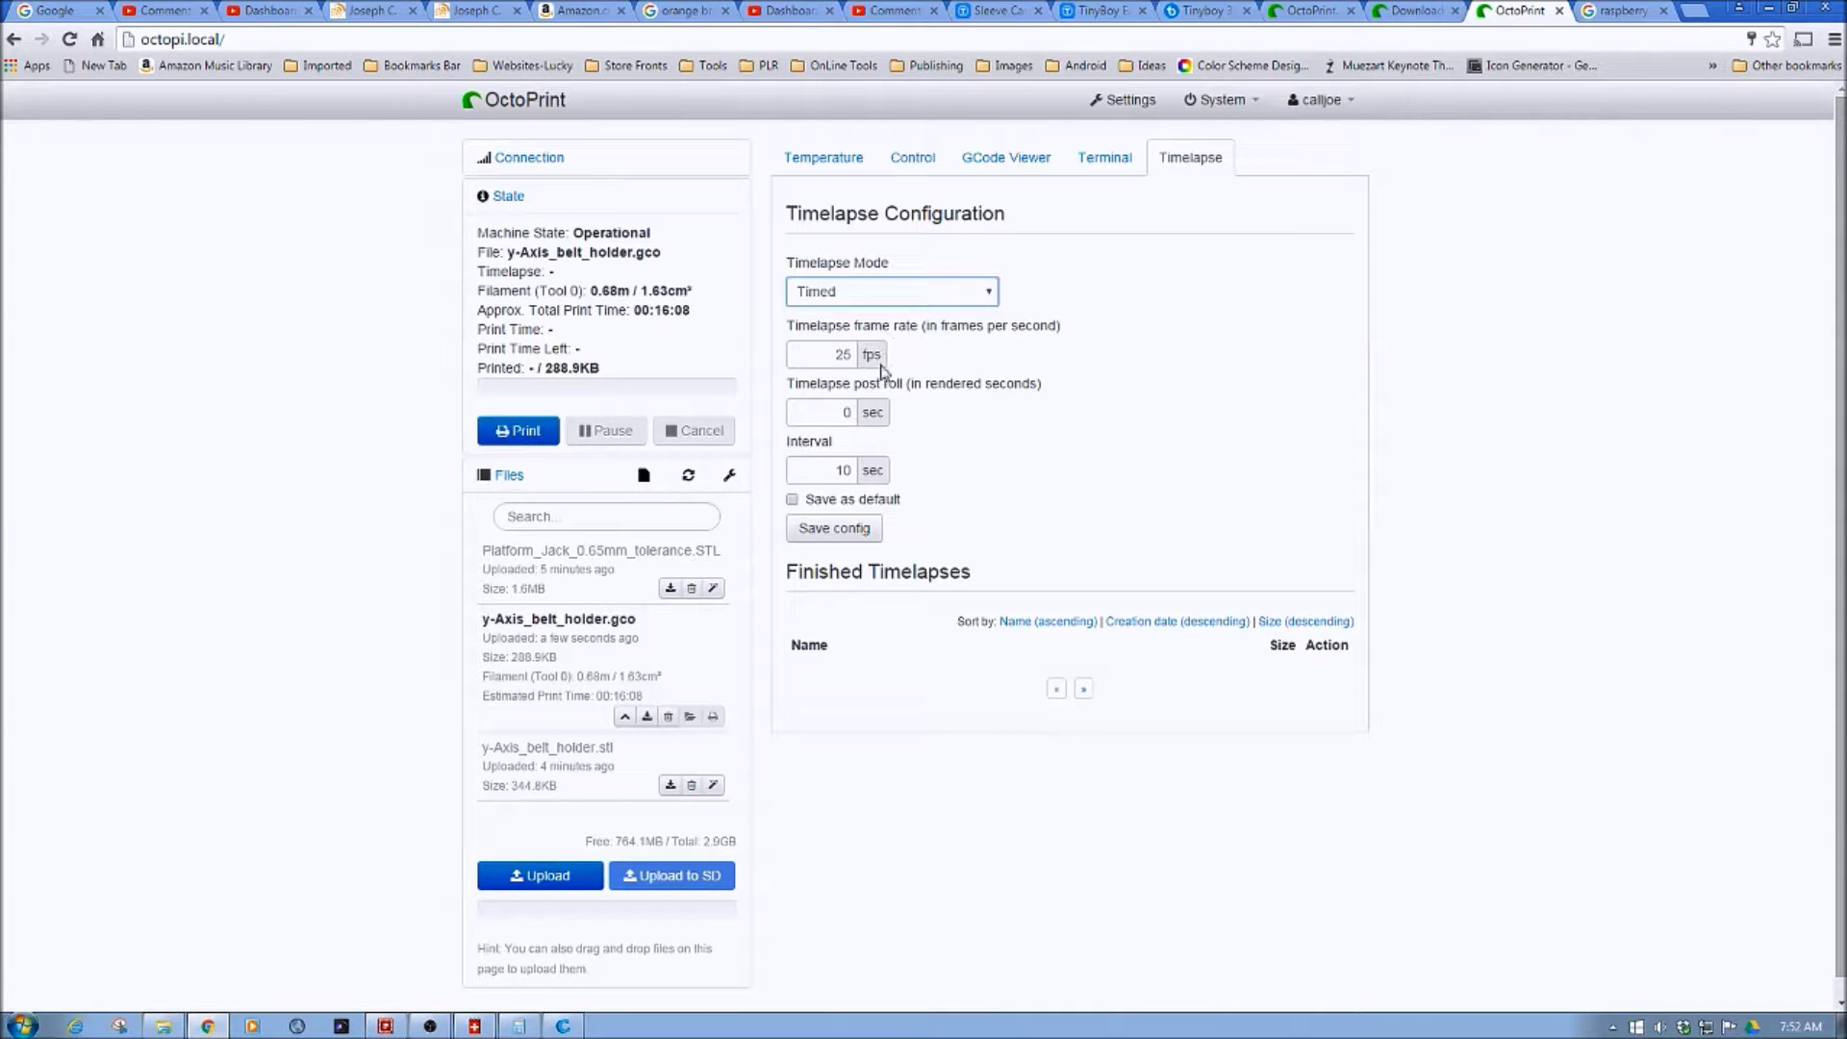